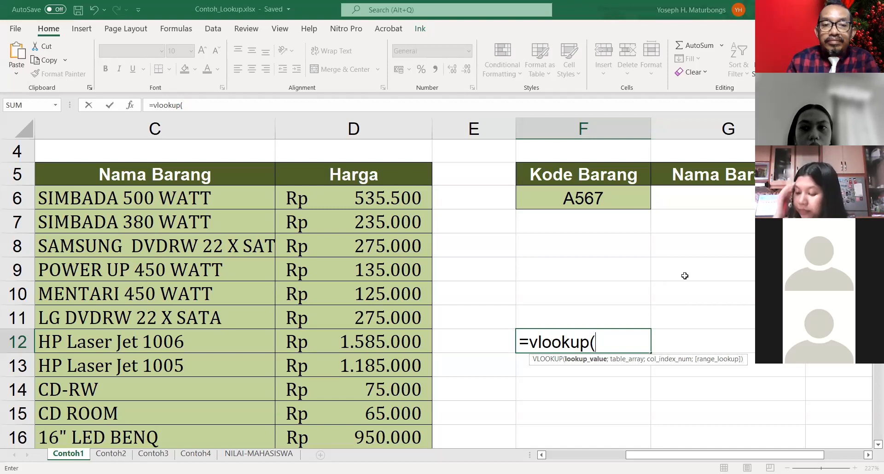
click(559, 297)
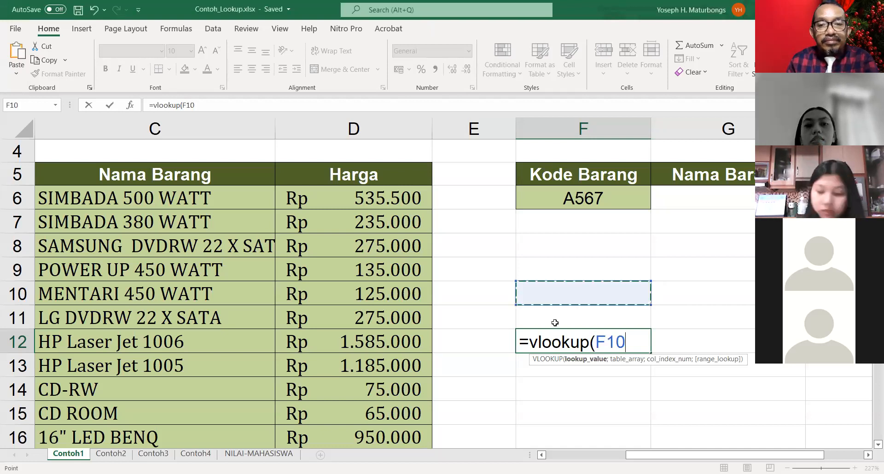
key(Escape)
key(Return)
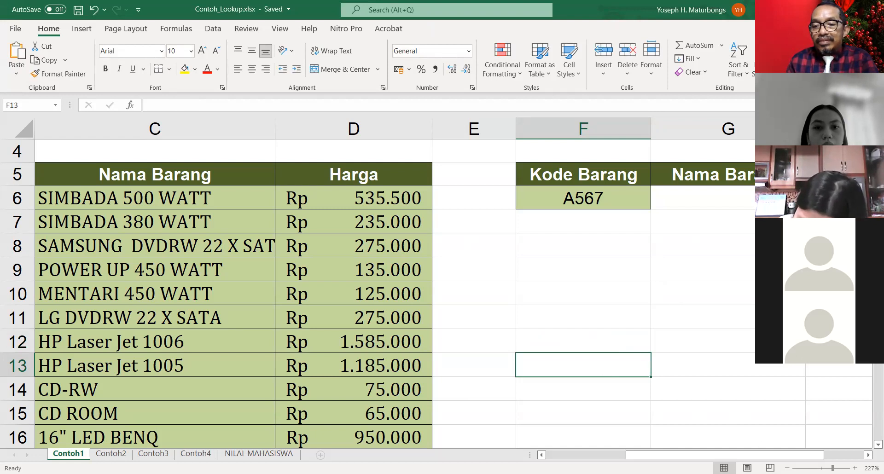
Step: Auto-fit the width of column B to its Kode Barang entries
scroll(614, 368, down, 5)
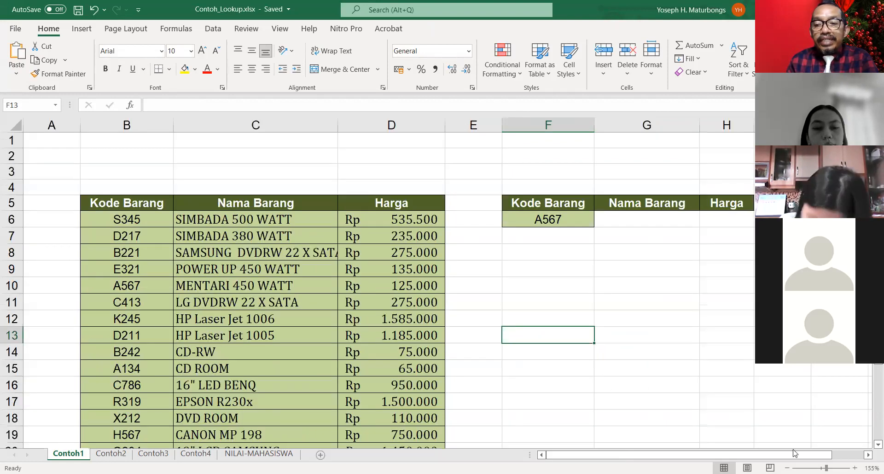
double_click(173, 125)
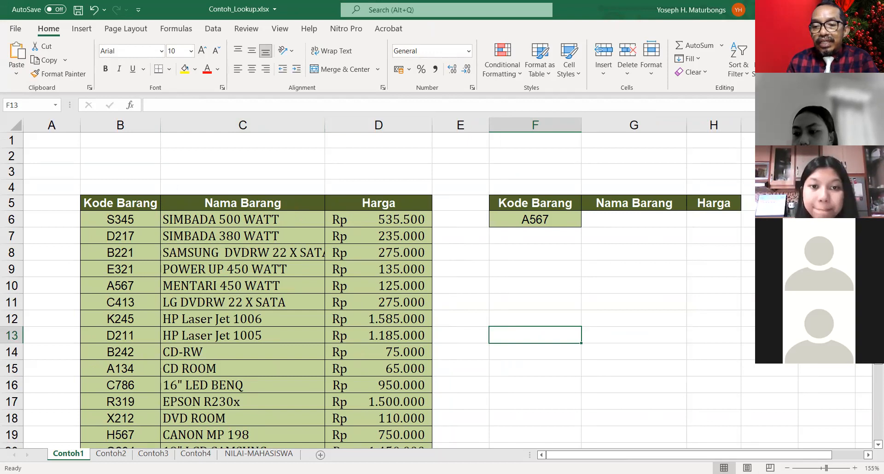
scroll(368, 240, up, 2)
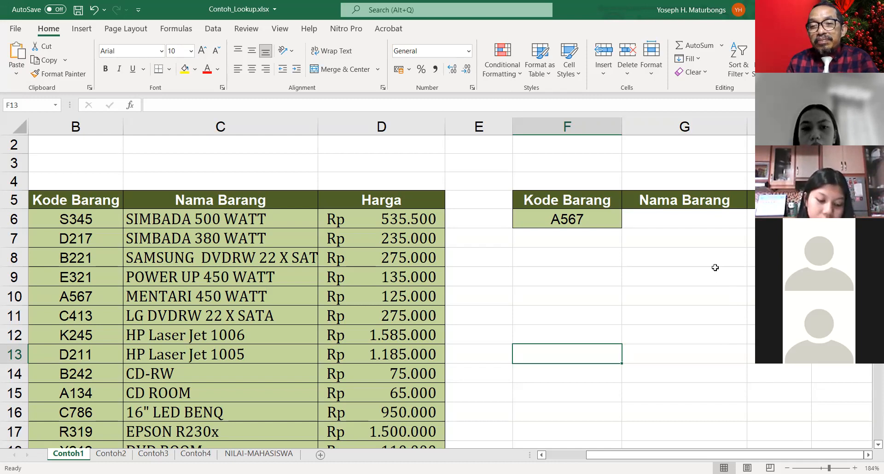
Step: Replace the lookup code under Kode Barang in cell F6 with b221
click(689, 220)
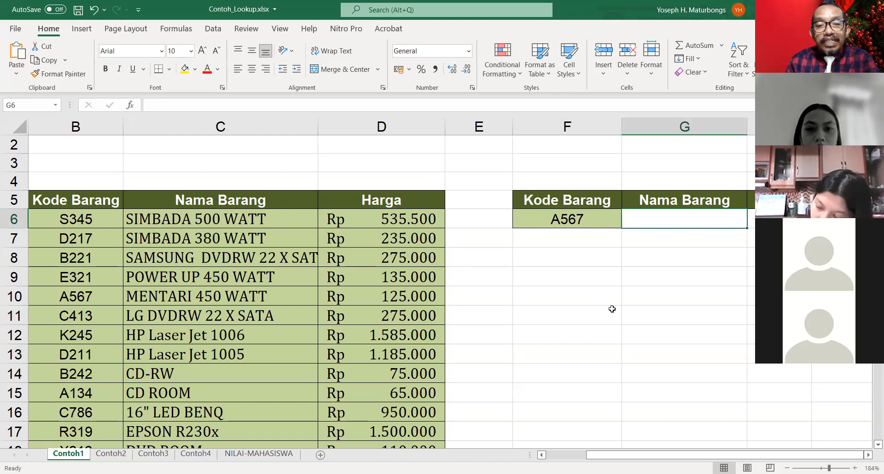
click(591, 300)
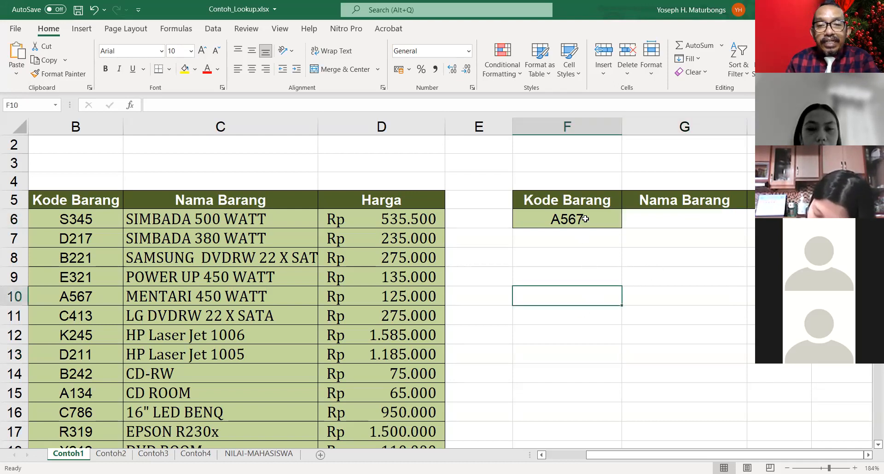
click(585, 219)
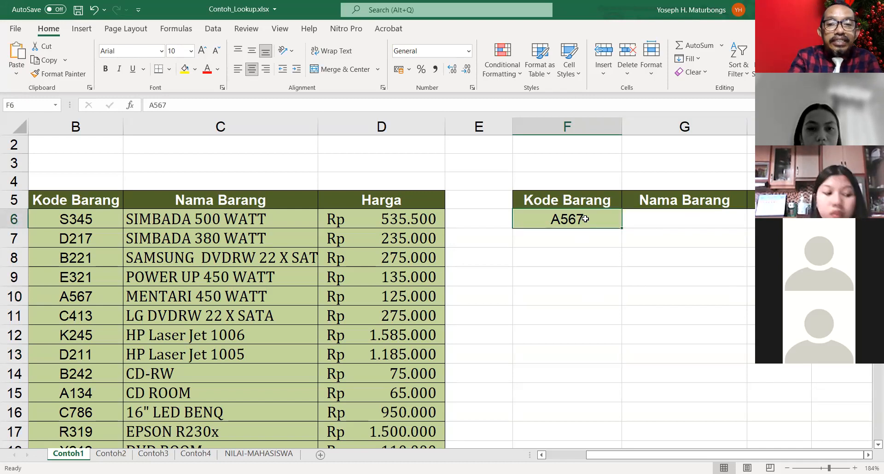
key(Delete)
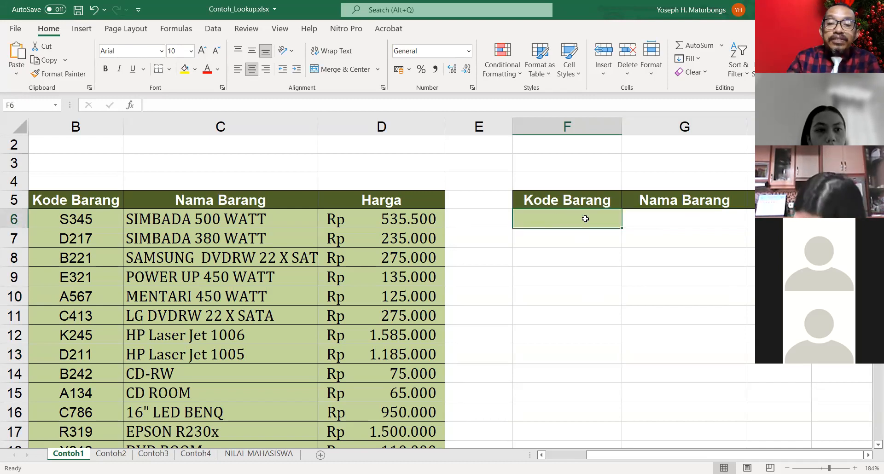
click(574, 249)
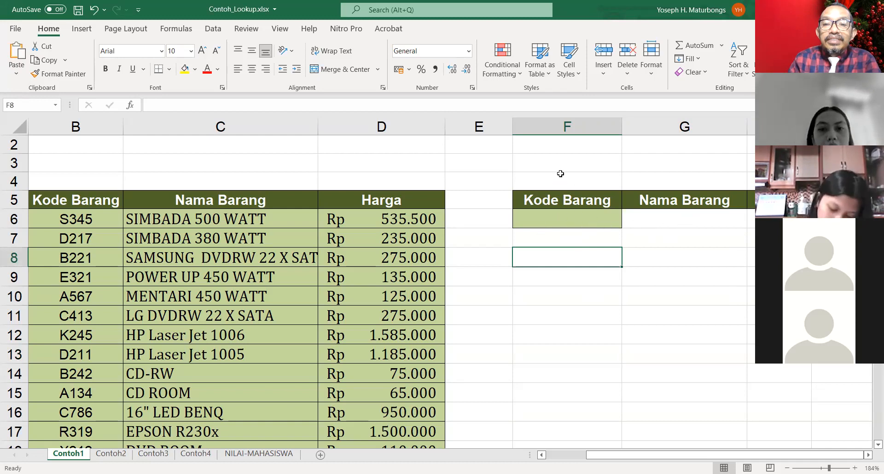
click(573, 212)
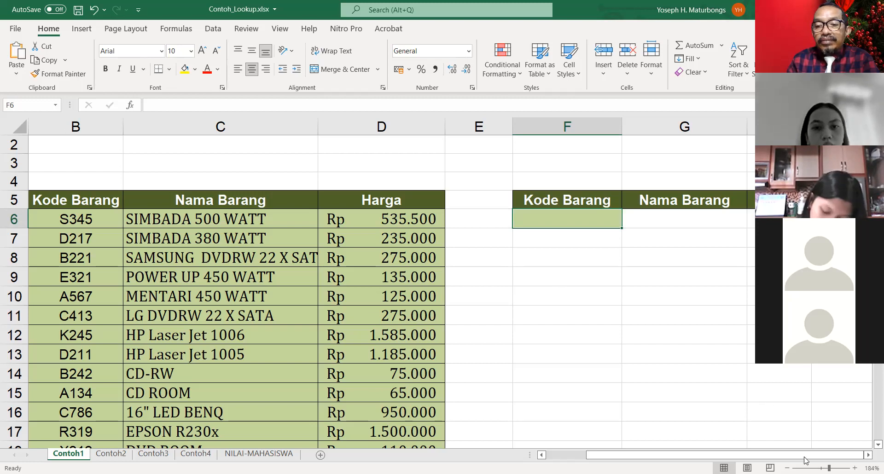
click(778, 219)
scroll(643, 300, left, 1)
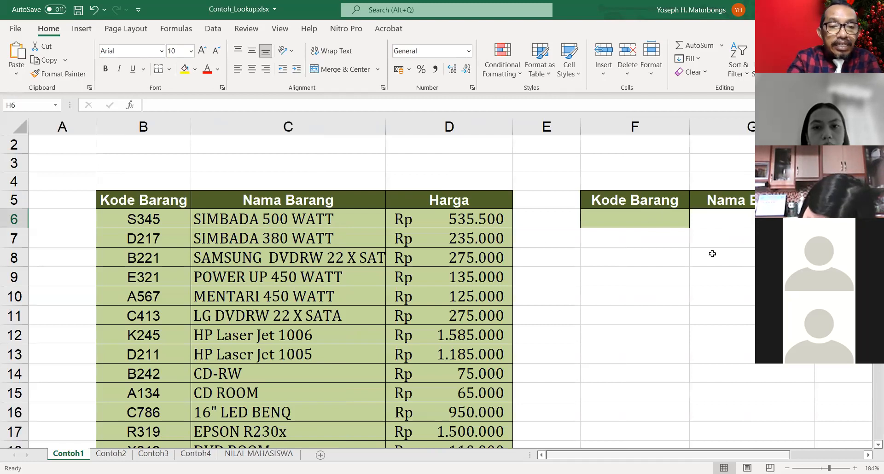
key(Left)
key(Left)
text(b)
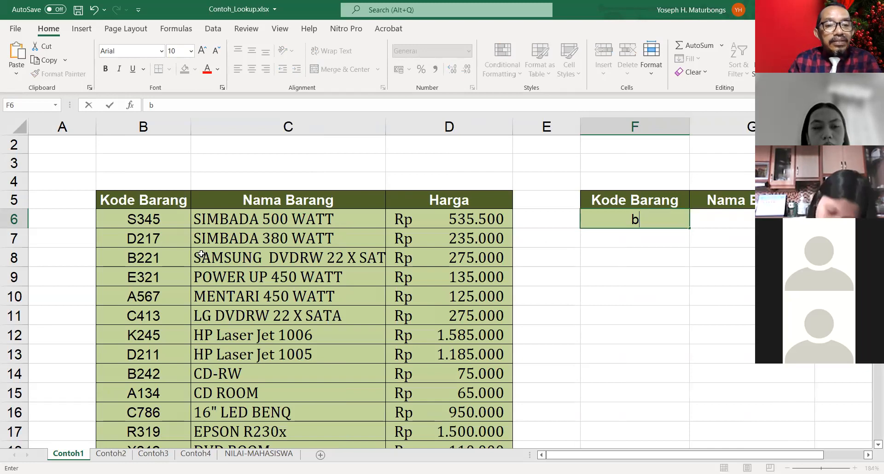
text(221)
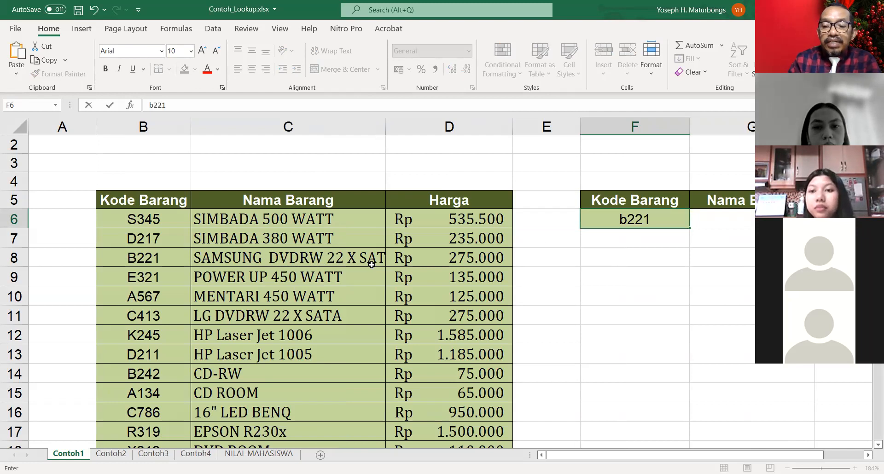
key(Return)
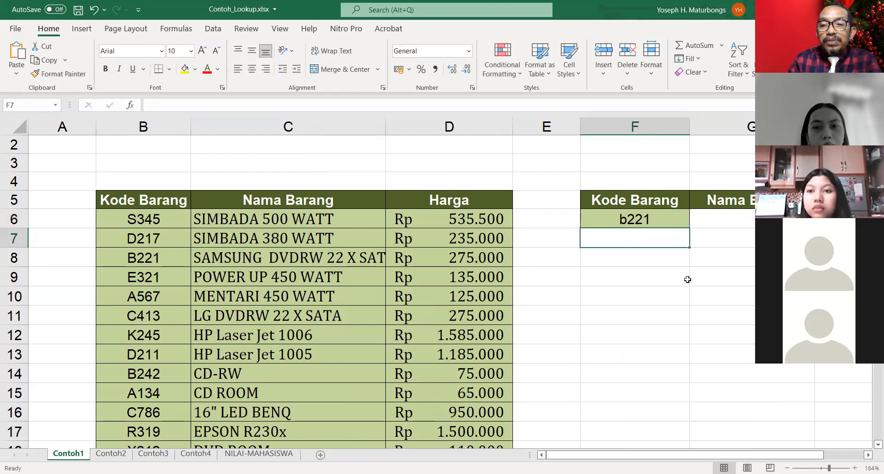
click(749, 220)
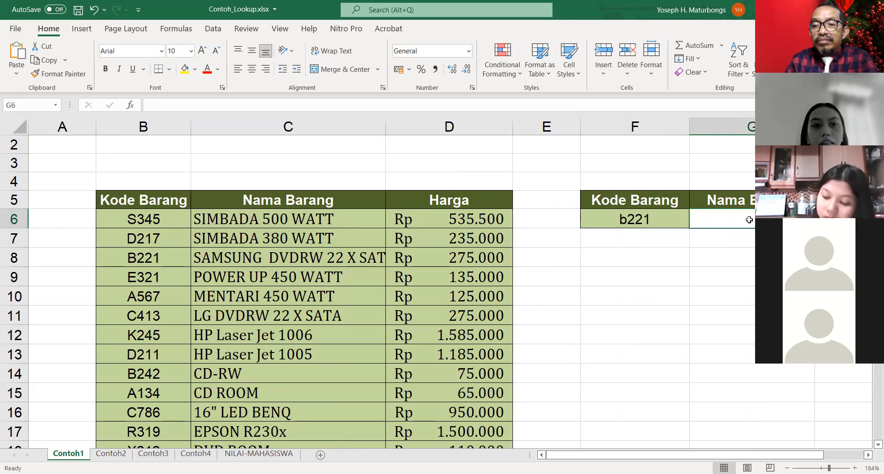
click(649, 219)
click(731, 219)
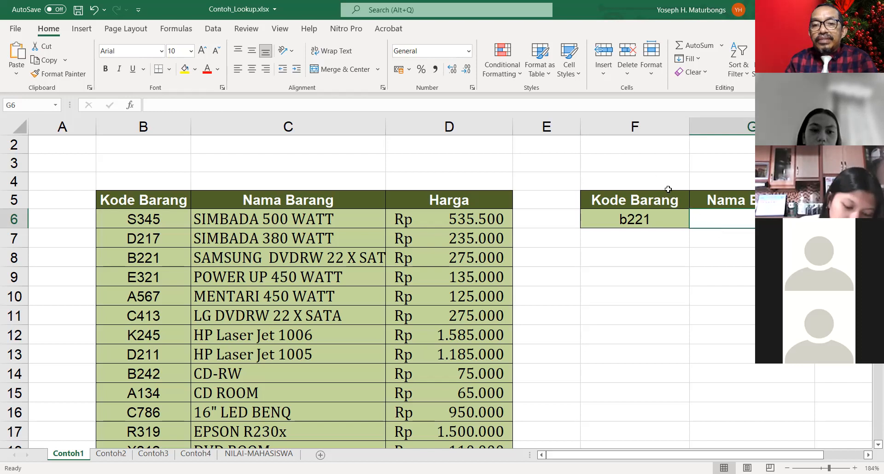
Step: Enter the heading "Tabel Utama" in cell F3 above the lookup table
click(645, 164)
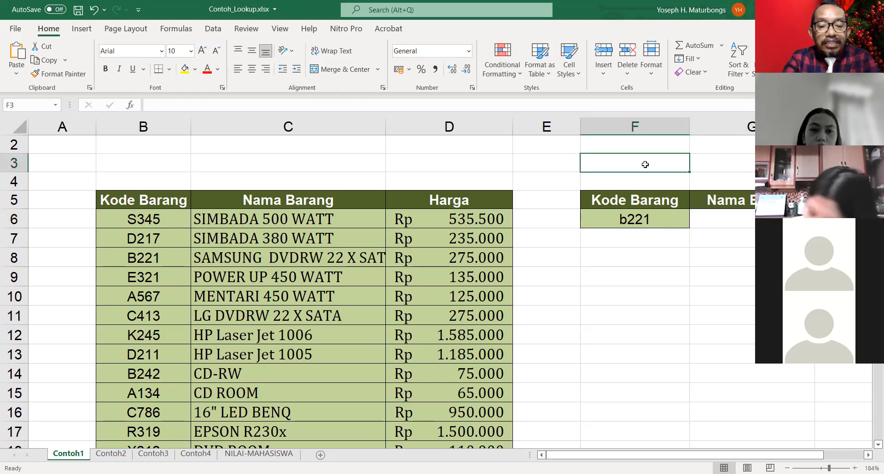
text(Tabel )
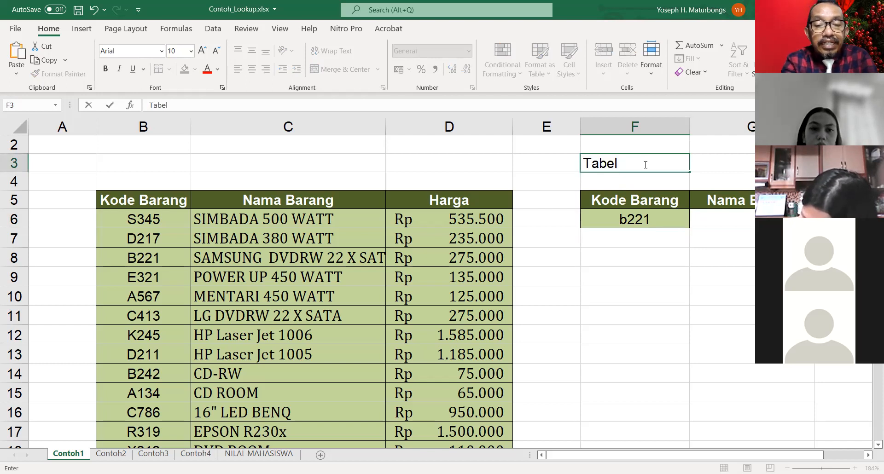
text(Utama)
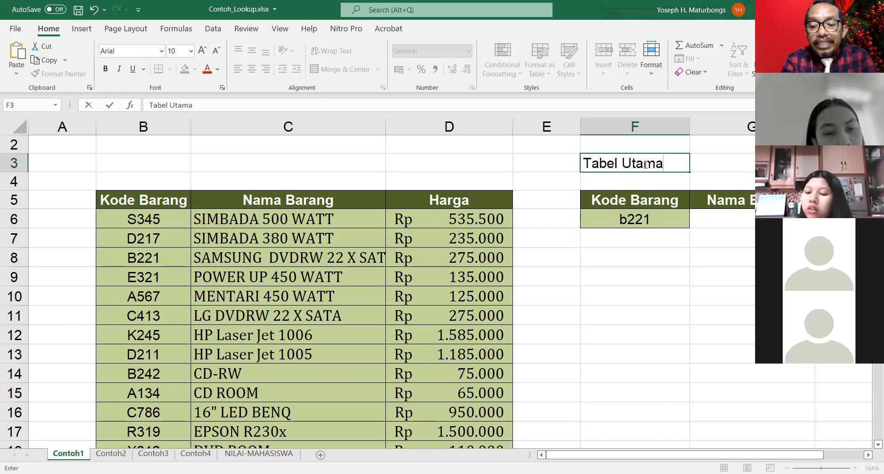
key(Return)
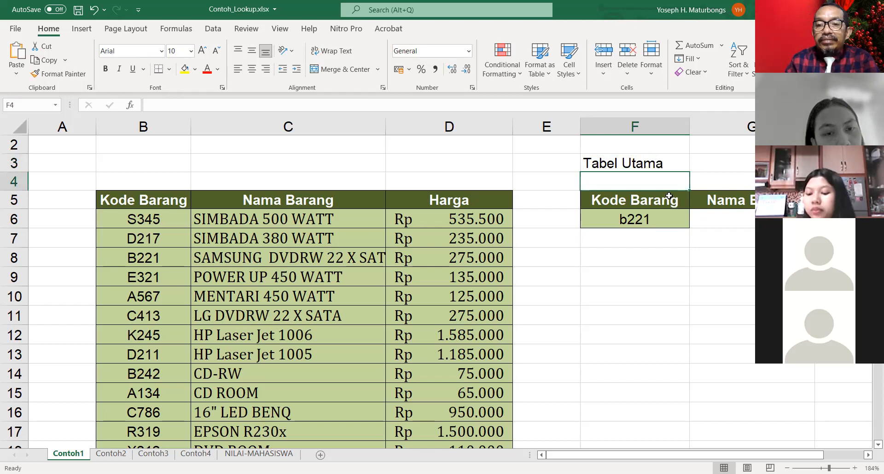
click(703, 221)
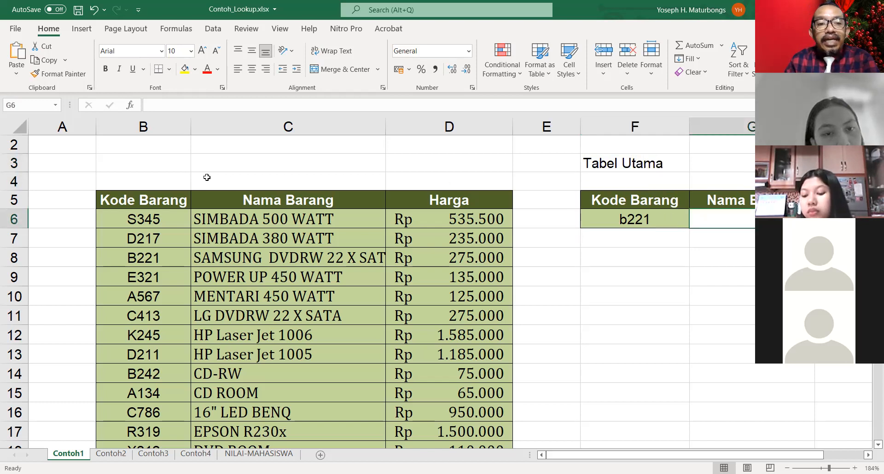
Step: Enter the heading "Tabel Tambahan" in cell B3 above the item price table
click(139, 164)
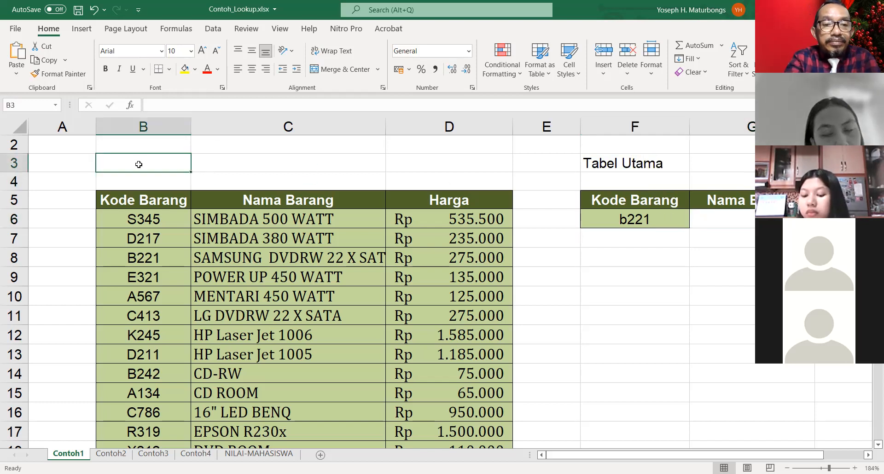
text(Tabe)
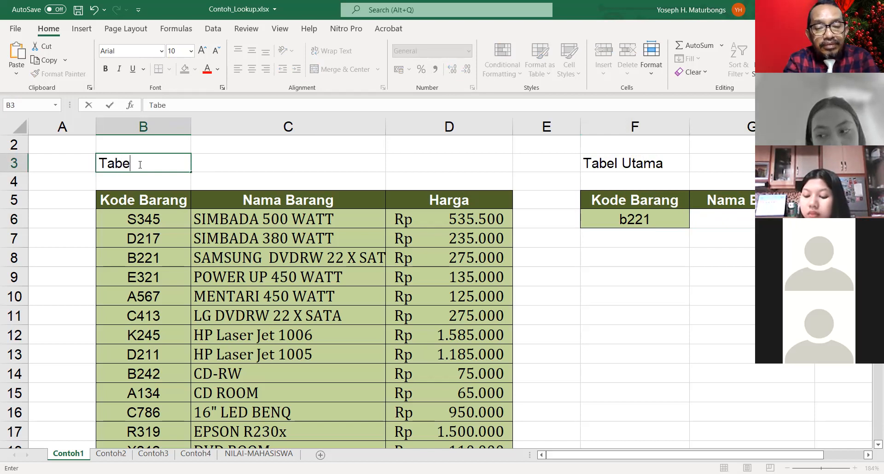
text(l Tambahan)
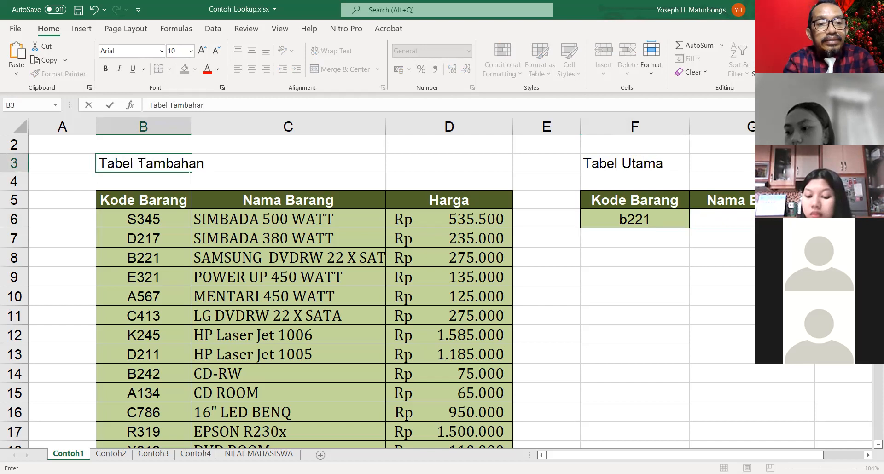
click(194, 255)
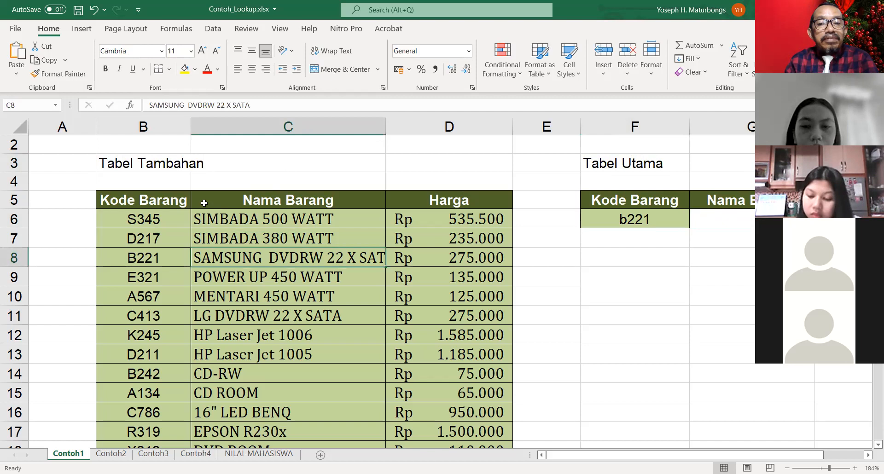
Step: Review the Kode Barang, Nama Barang and Harga columns of the Tabel Tambahan and its lower rows
drag(157, 201, 155, 240)
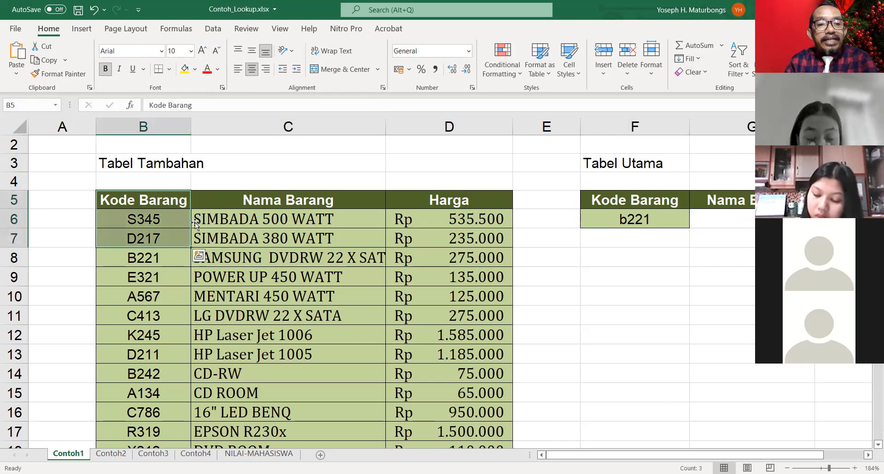
drag(266, 201, 262, 233)
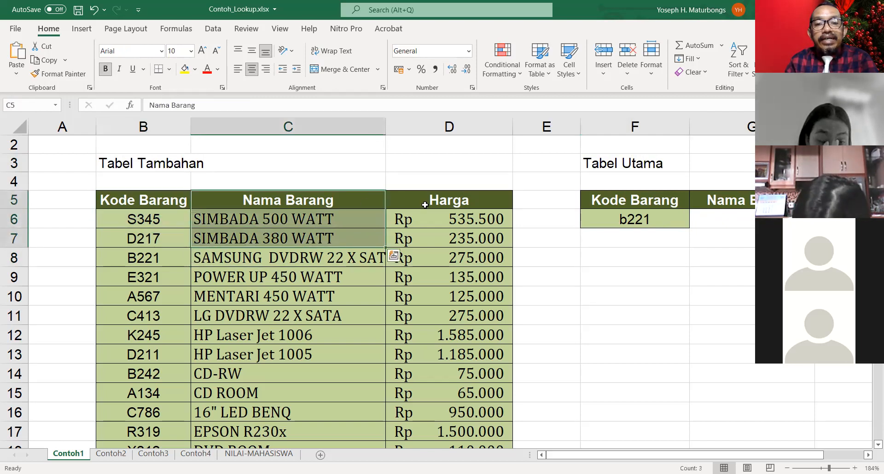
drag(424, 206, 391, 218)
click(381, 216)
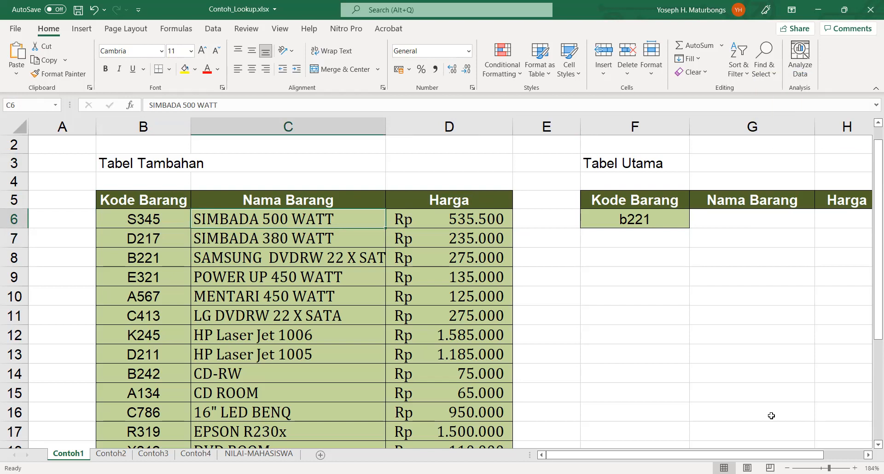
scroll(167, 265, down, 7)
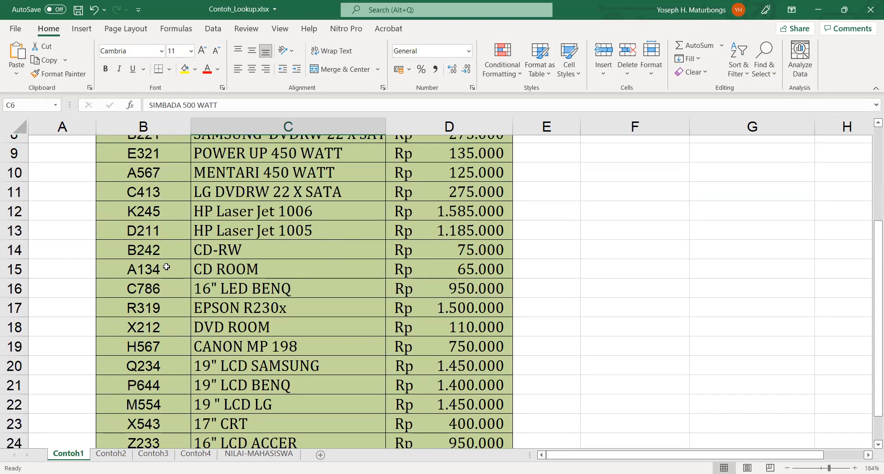
scroll(166, 267, up, 7)
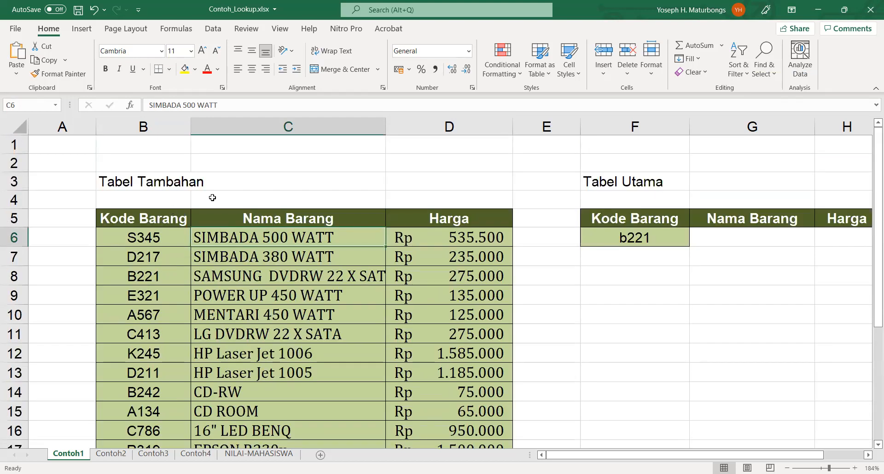
Step: Extend the Tabel Tambahan heading in cell B3 with "-->dari A5 atau dari A6 atau dari A7"
double_click(214, 181)
double_click(146, 182)
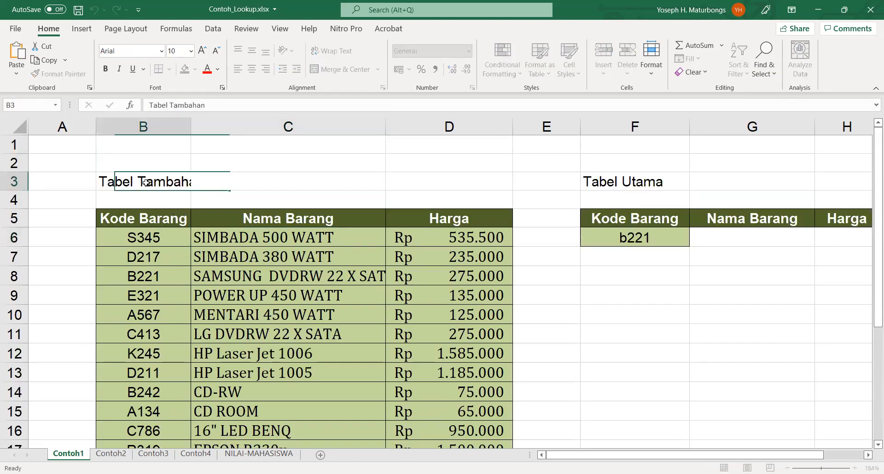
click(220, 104)
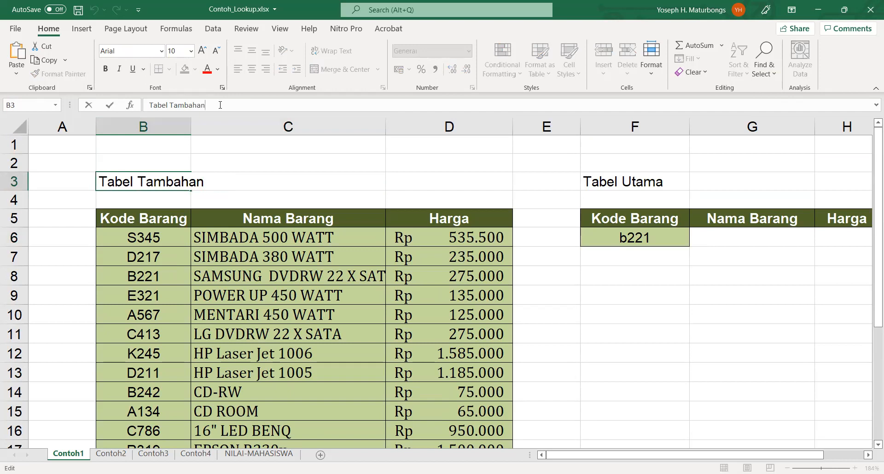
text(-->)
text(A5)
key(BackSpace)
key(BackSpace)
key(BackSpace)
text(dari A)
text(5 )
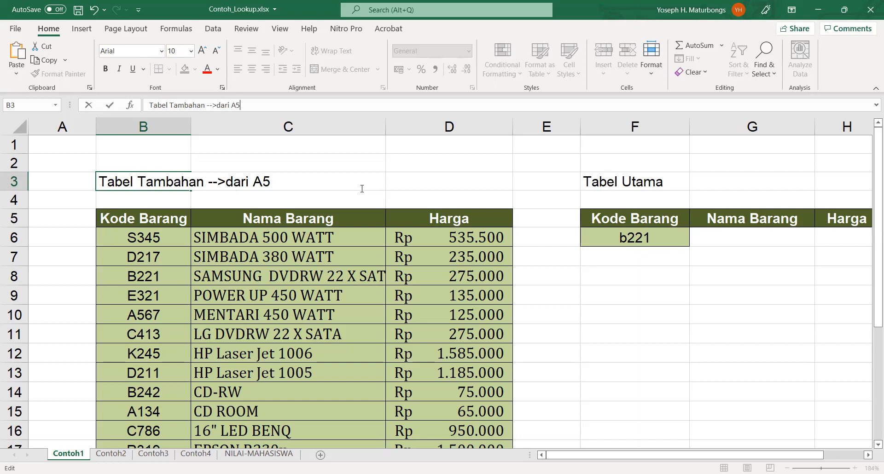
text(atau dar)
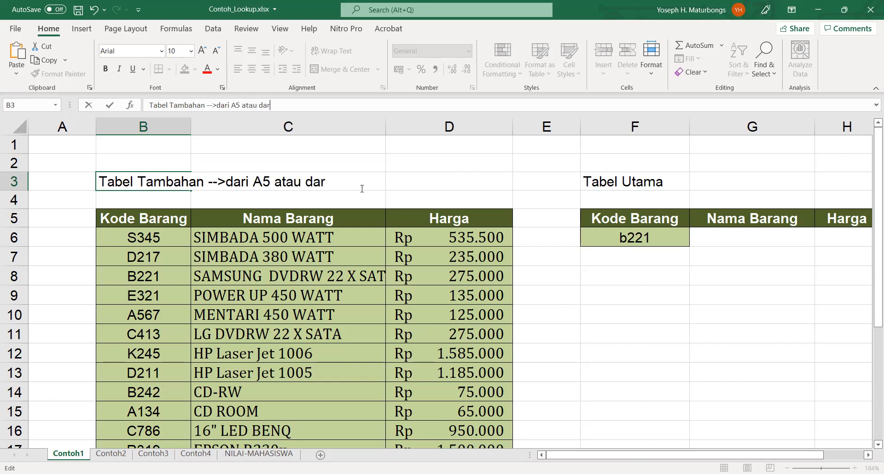
text(i A6 atau dari A7)
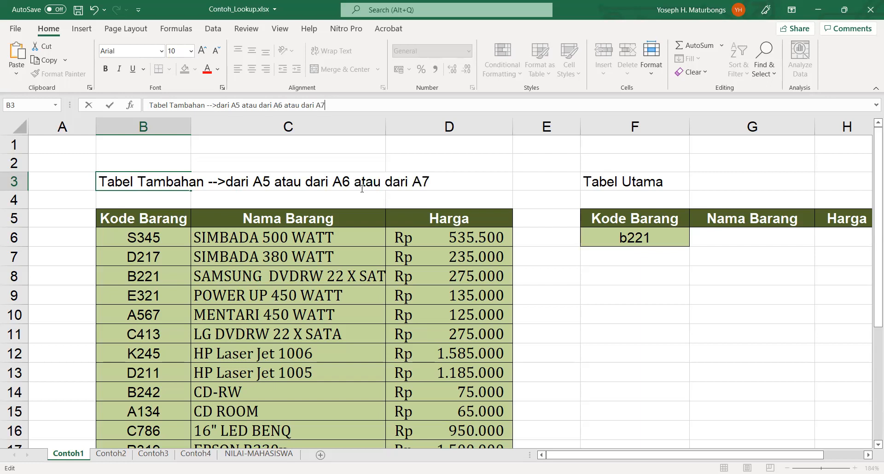
click(319, 199)
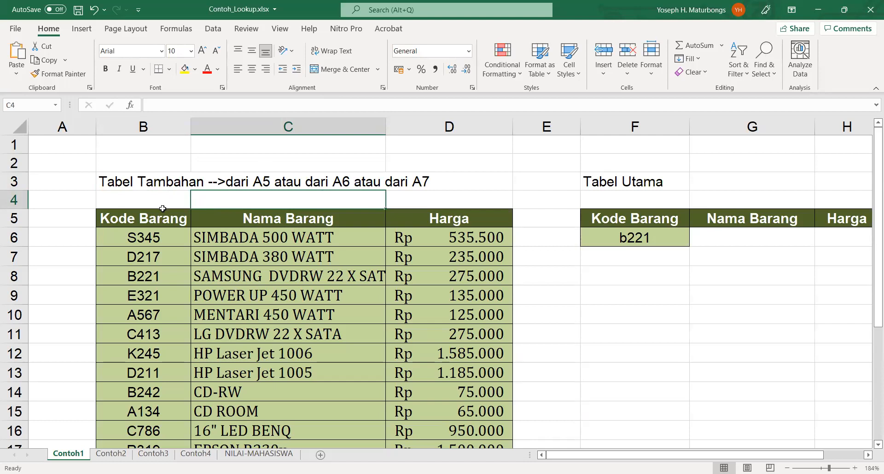
click(122, 237)
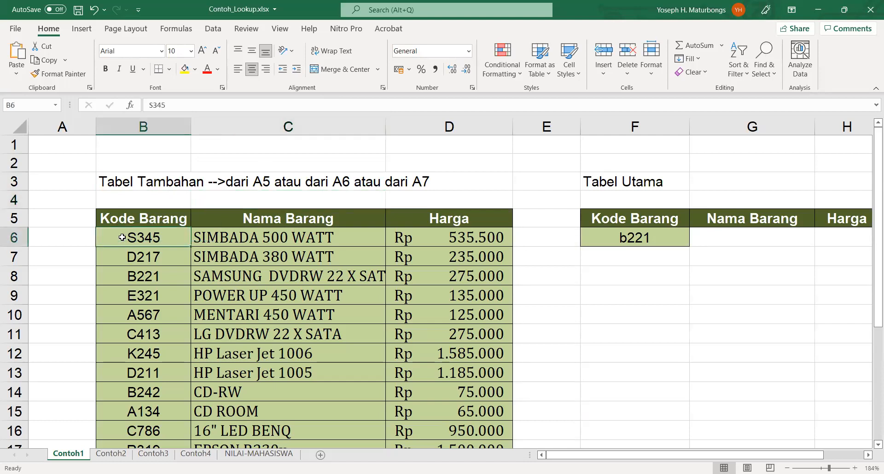
click(215, 150)
key(shift+F10)
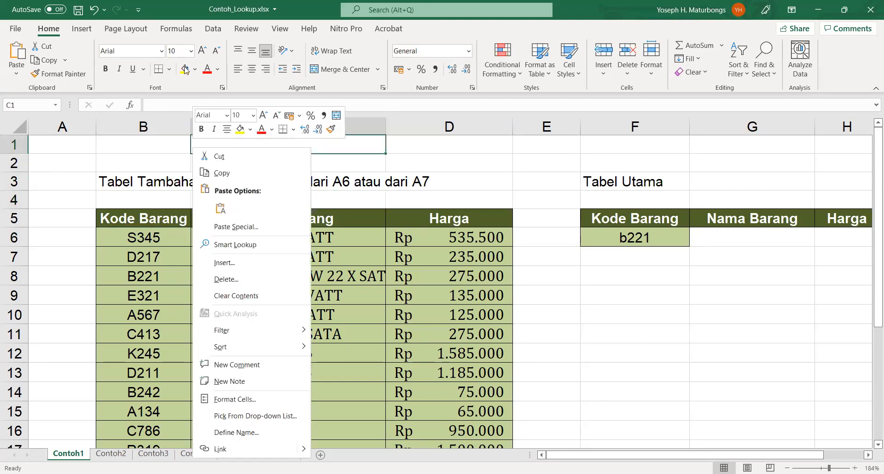
click(185, 69)
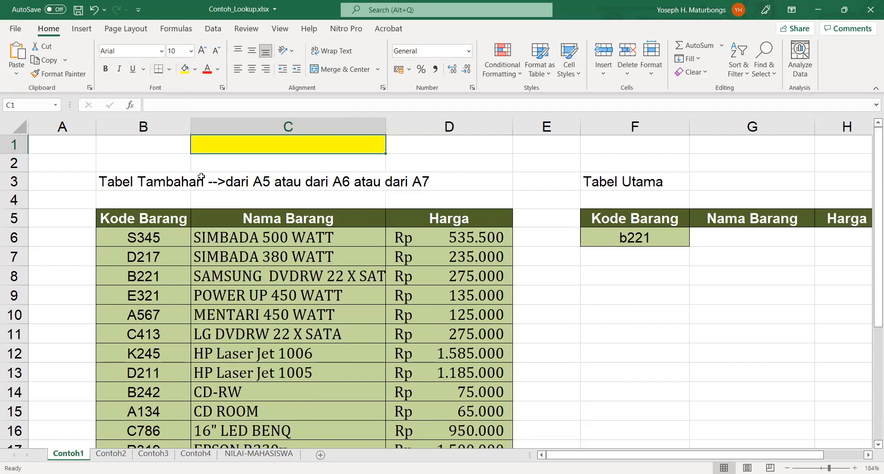
click(91, 8)
Step: Fill the first item code in cell B6 and the last price in cell D25 with yellow
click(145, 236)
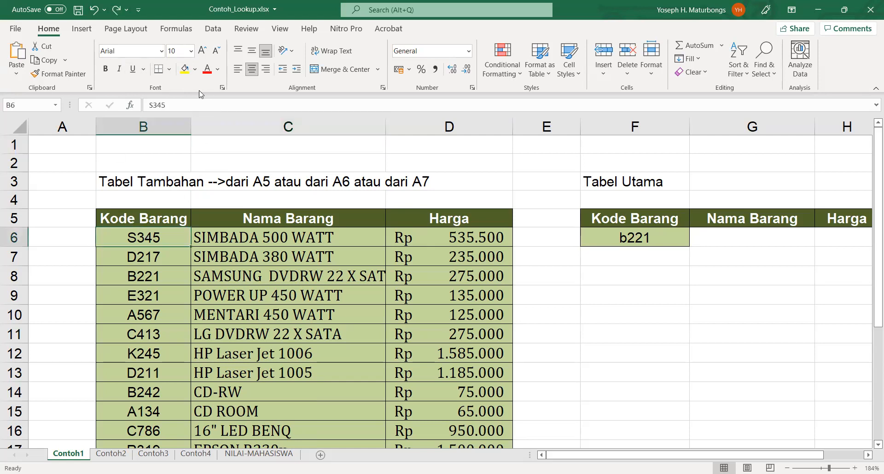
click(185, 69)
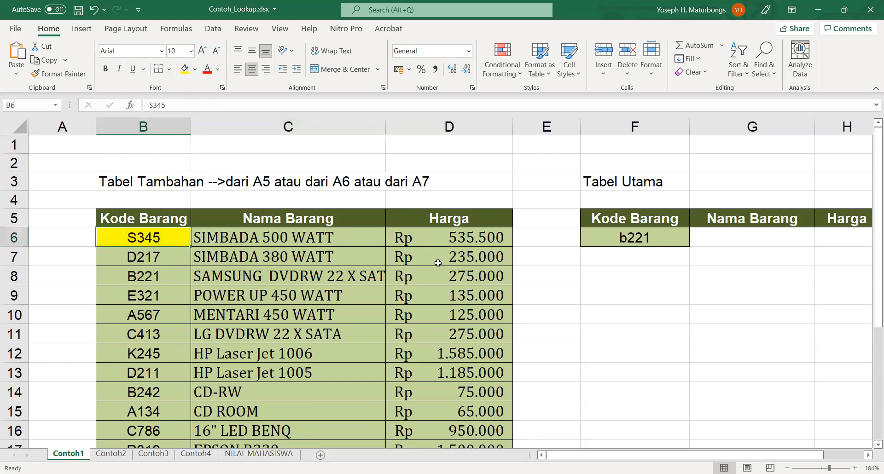
scroll(438, 263, down, 5)
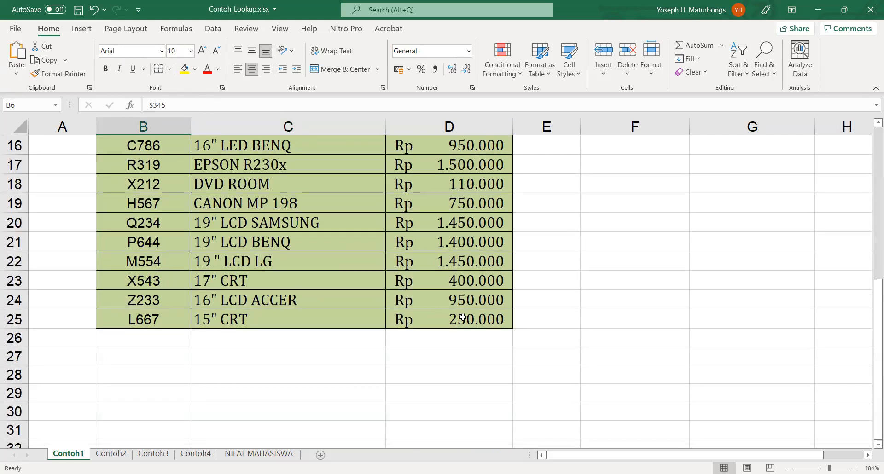
click(462, 318)
click(185, 69)
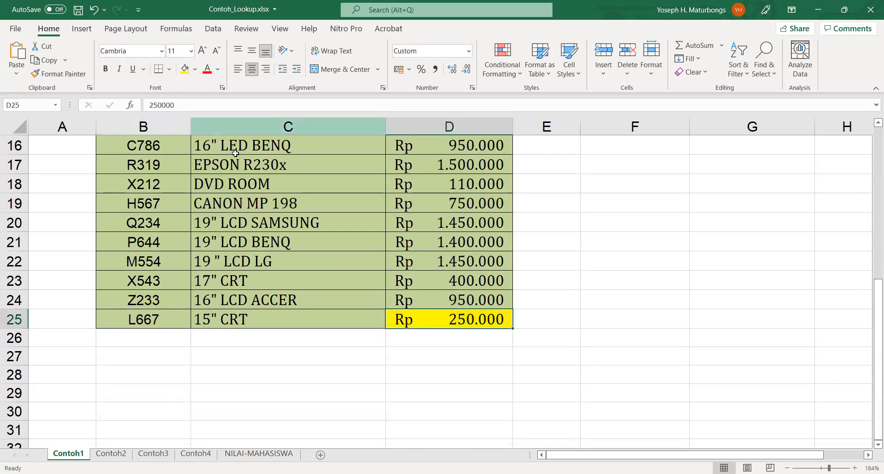
Step: Remove "A5 atau dari" from the heading in cell B3, leaving A6 as its first cell reference
scroll(296, 279, up, 1)
scroll(296, 279, up, 4)
scroll(296, 280, down, 4)
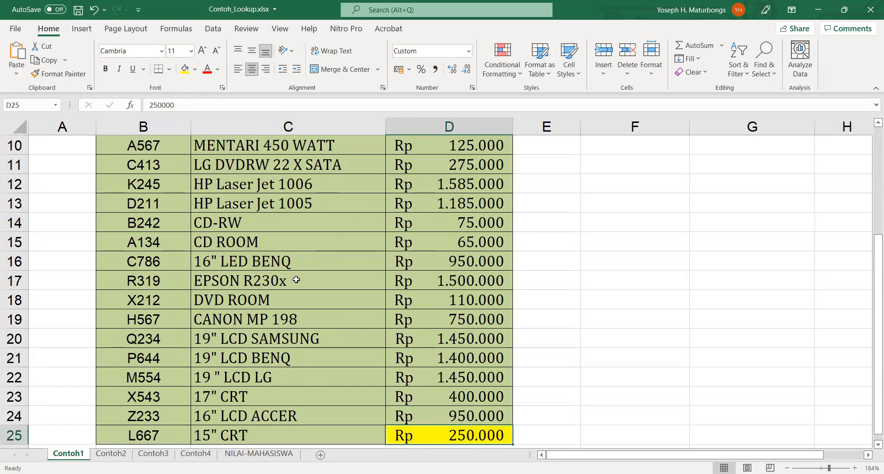
scroll(296, 279, up, 4)
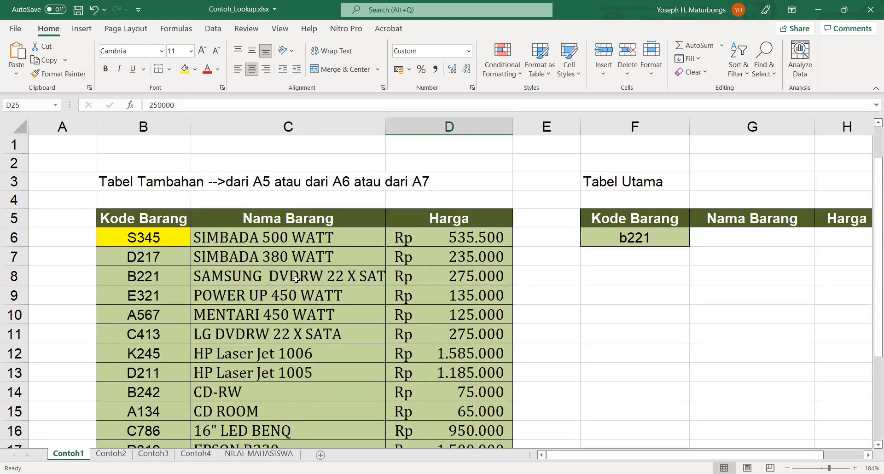
double_click(252, 182)
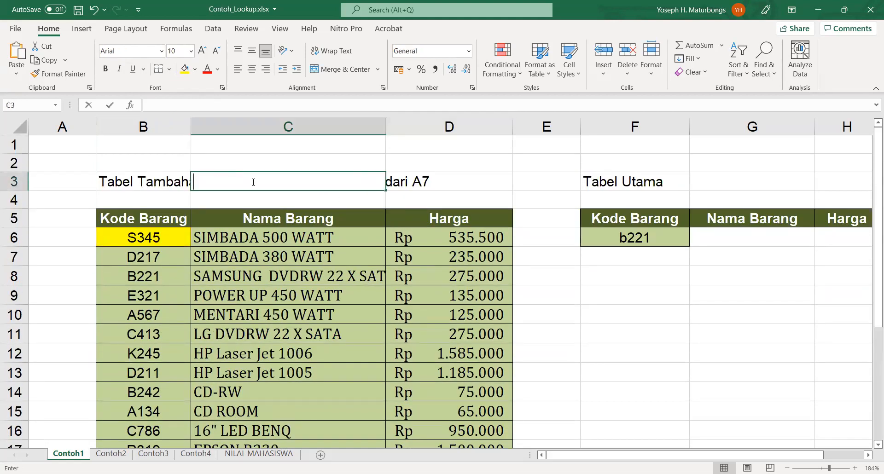
click(157, 178)
double_click(157, 178)
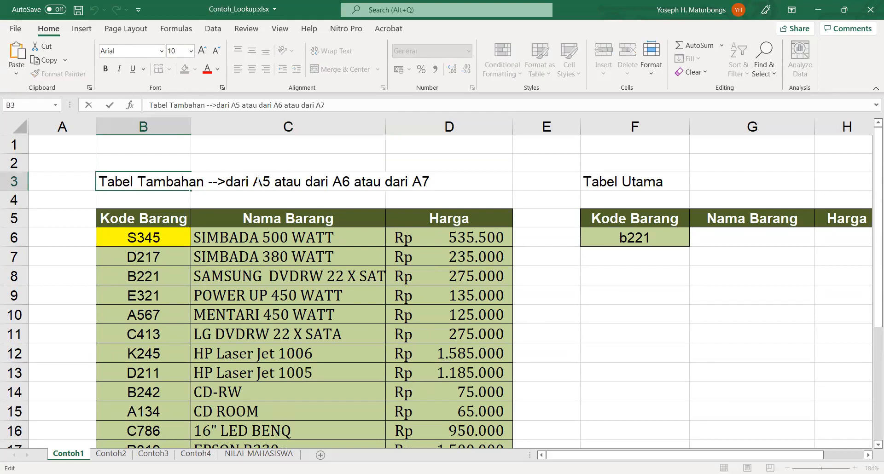
drag(258, 180, 333, 181)
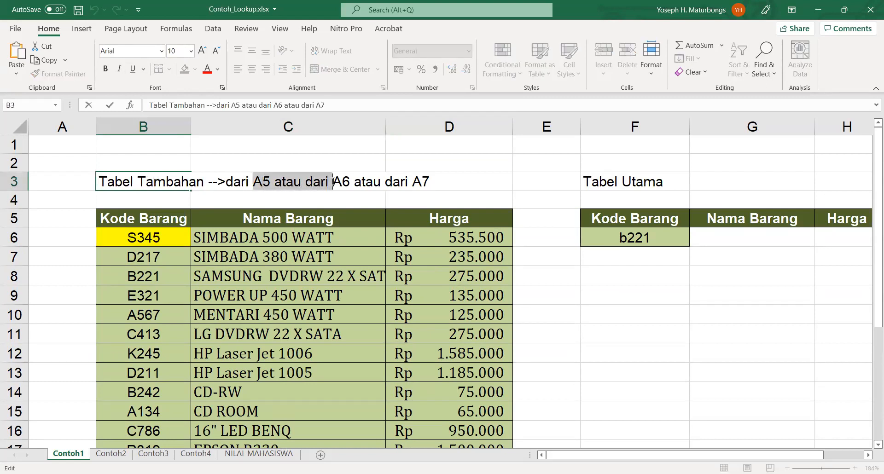
key(BackSpace)
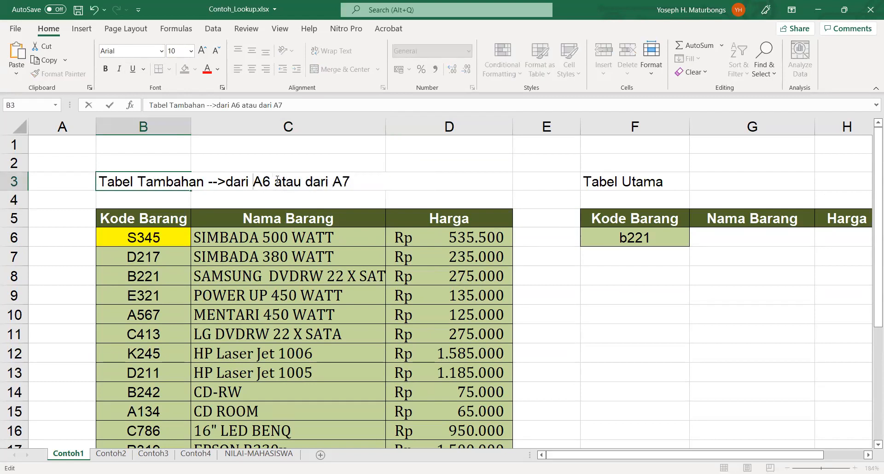
Step: Complete the range note in cell B3 so the heading reads "Tabel Tambahan -->dari B6 sd D25"
drag(276, 181, 376, 176)
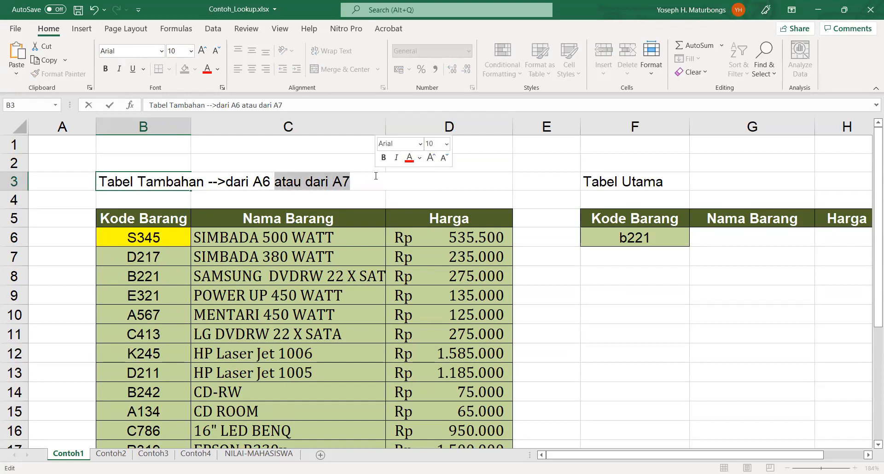
text(sd)
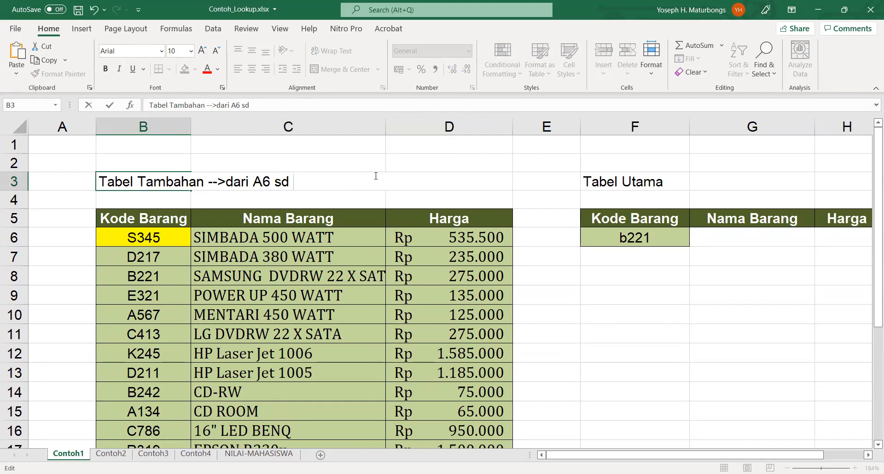
text( D)
scroll(351, 221, down, 4)
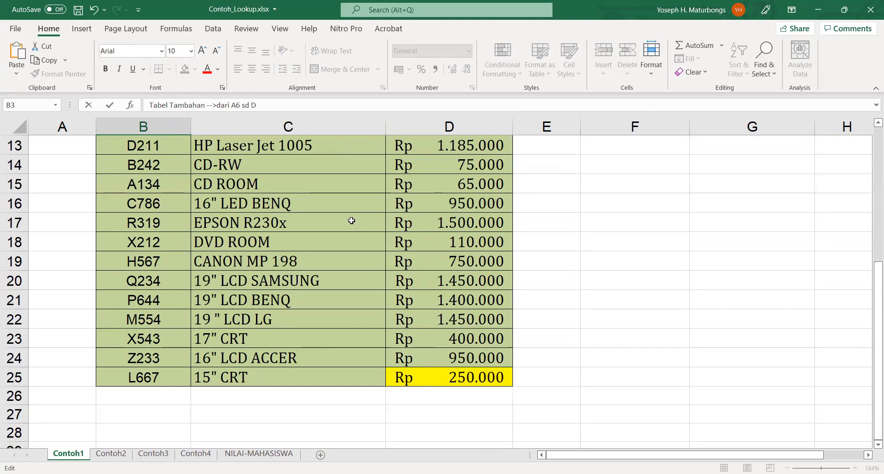
scroll(351, 221, up, 4)
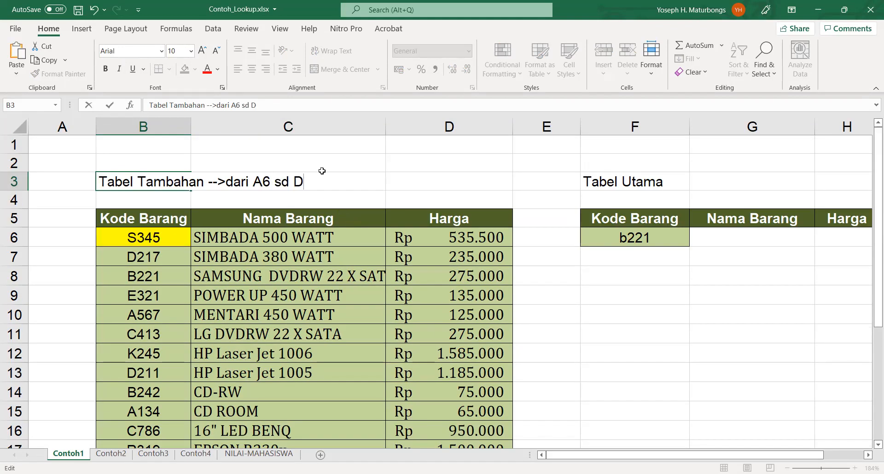
text(25)
drag(253, 181, 261, 181)
text(B)
key(Return)
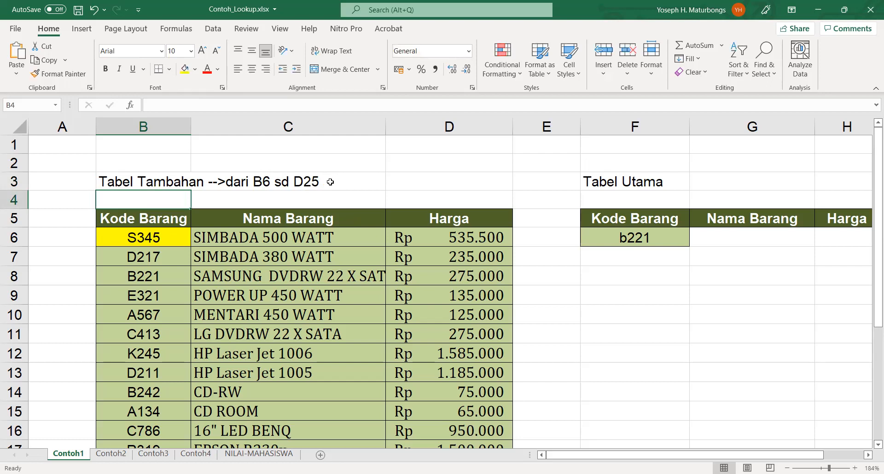
Step: Enter the column number note "Nomor Kolom: Harga? -->3, Nama Barang --> 2" in cell B4
click(267, 180)
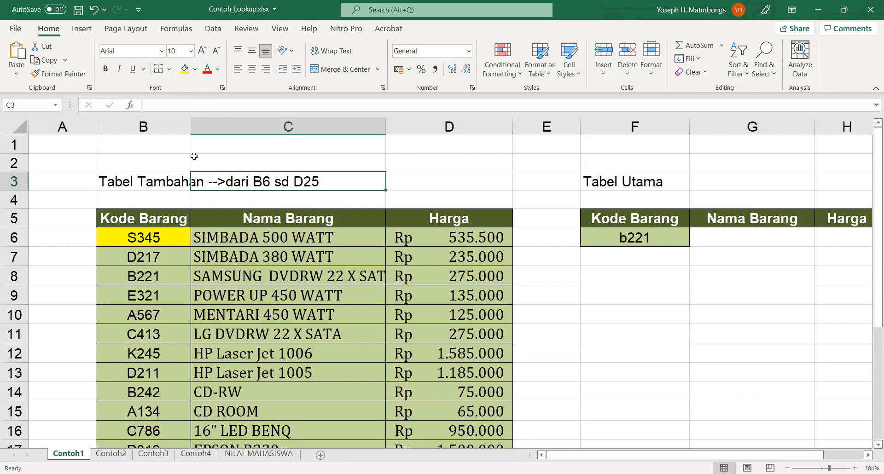
click(157, 194)
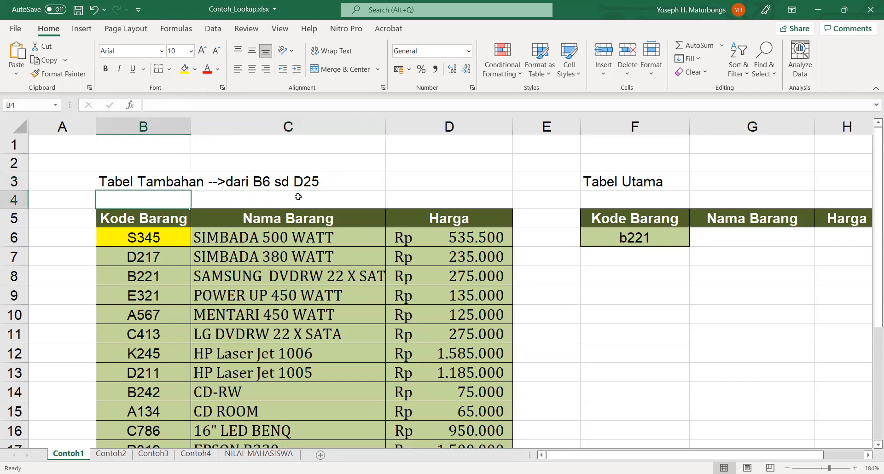
text(Nomor)
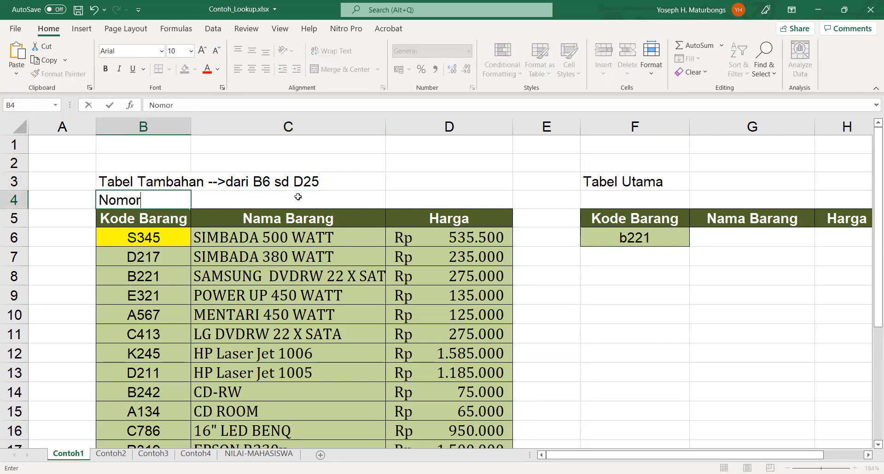
text( Kolom)
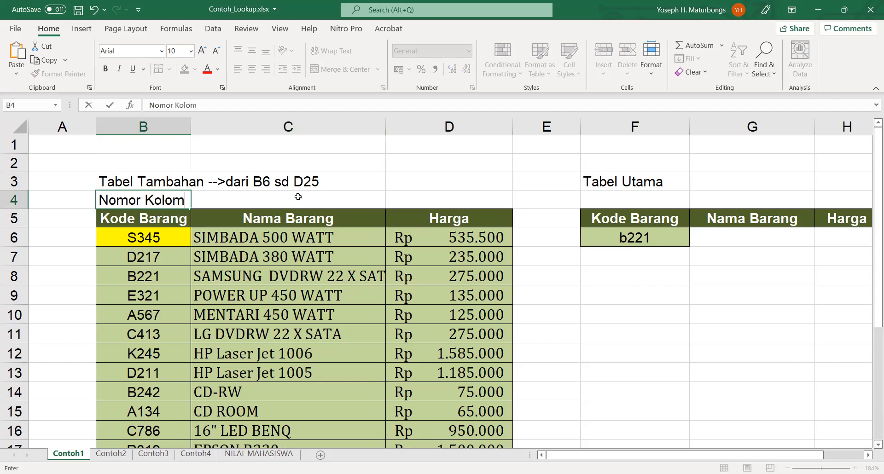
text(: Harga?)
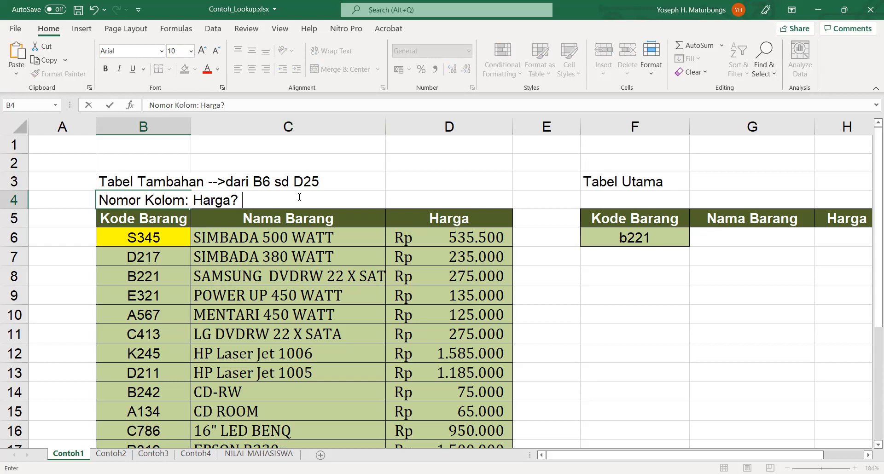
text(-->3, Namba)
key(BackSpace)
key(BackSpace)
text(a Barang -->)
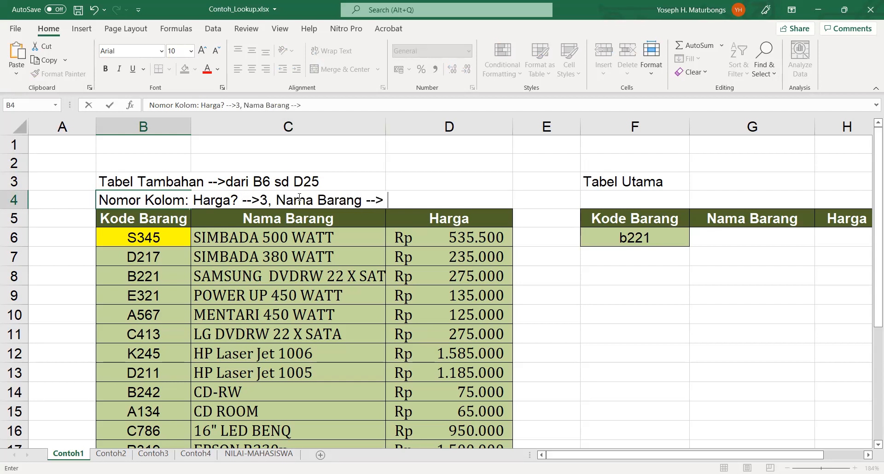
text( 2)
key(Return)
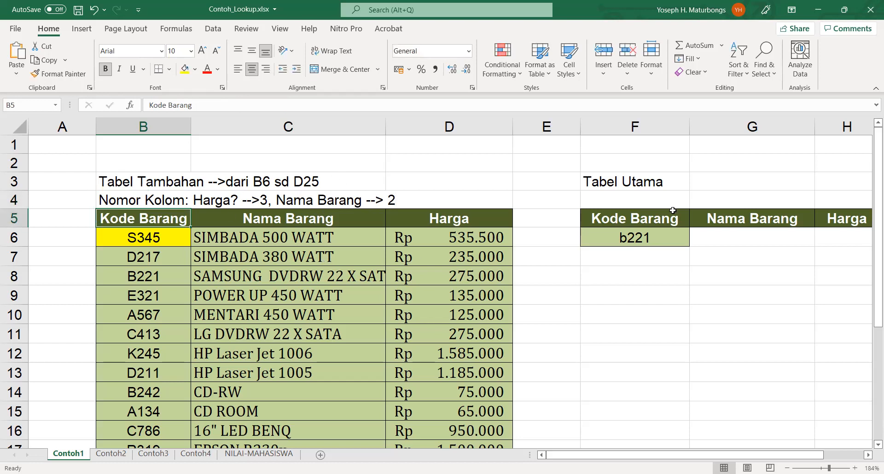
click(731, 242)
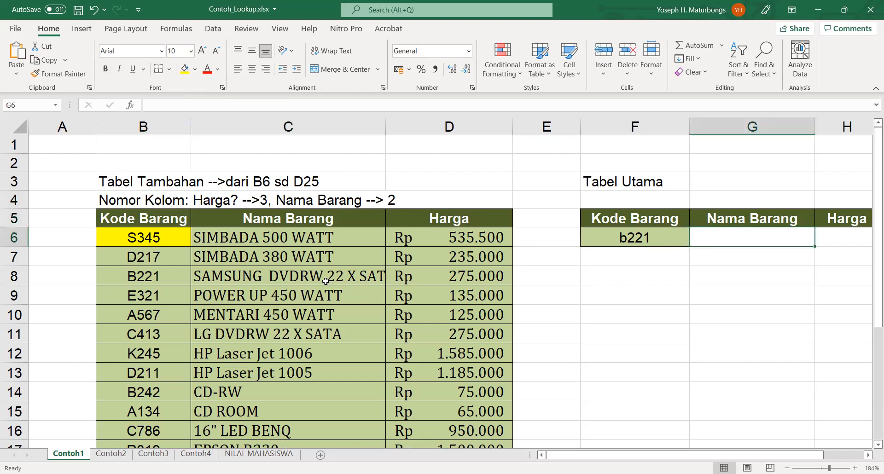
scroll(326, 282, down, 1)
scroll(326, 282, up, 1)
drag(121, 218, 429, 402)
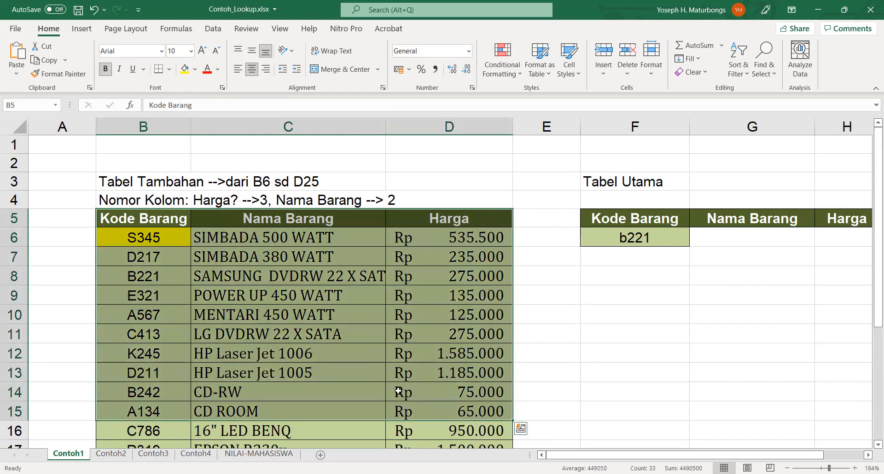
click(171, 303)
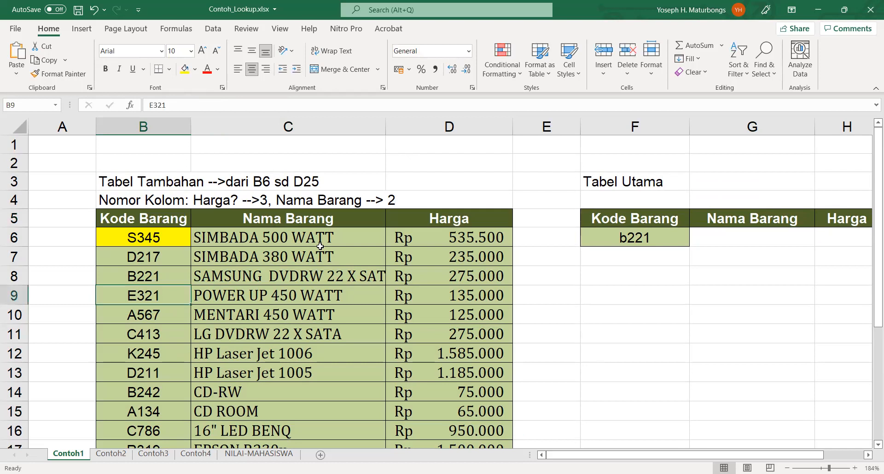
click(604, 60)
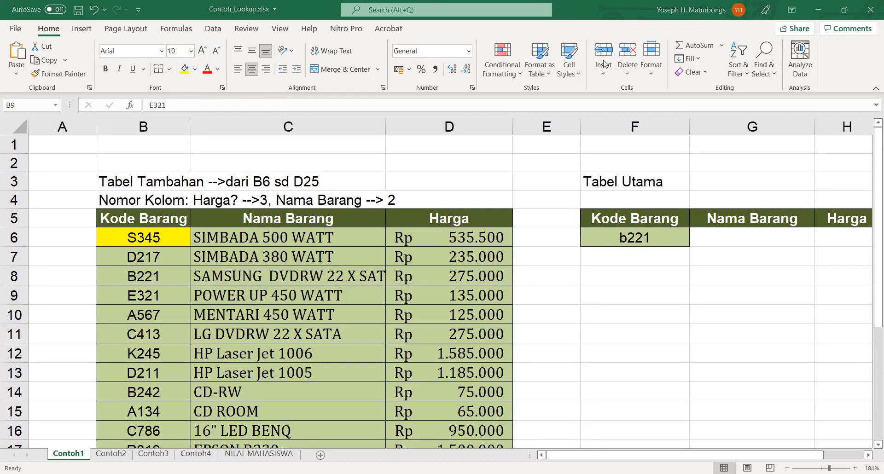
Step: Copy the whole supplementary table with its headings, range B5:D25
click(377, 295)
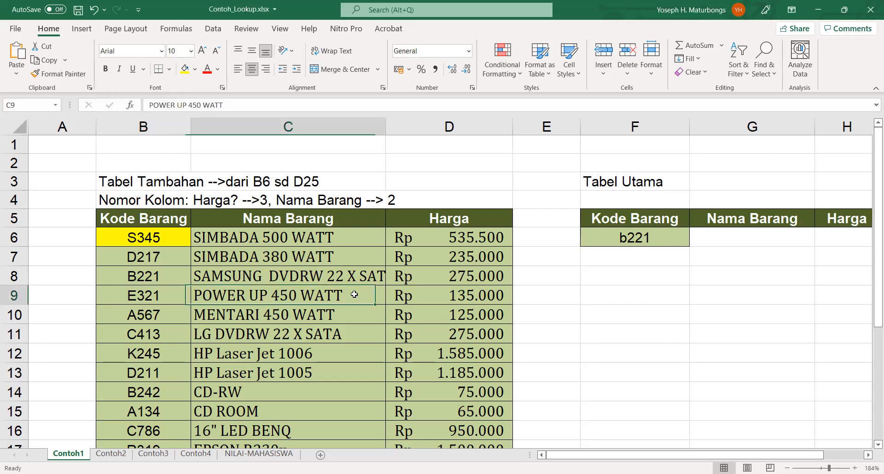
click(290, 218)
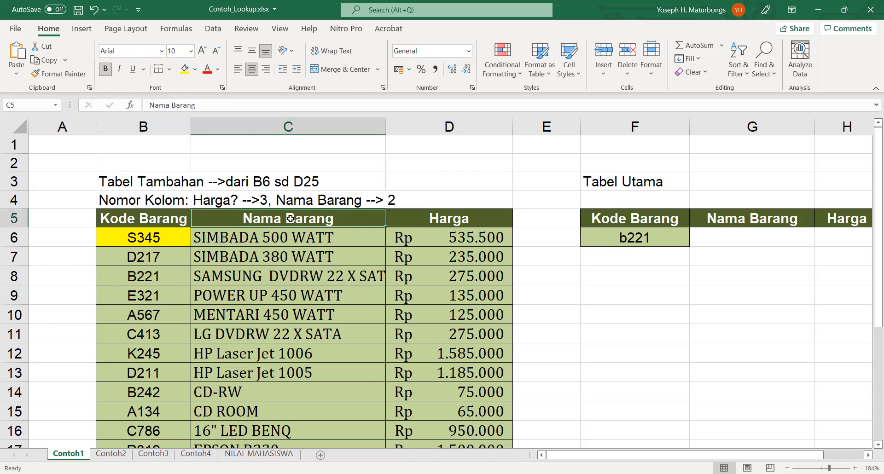
click(137, 222)
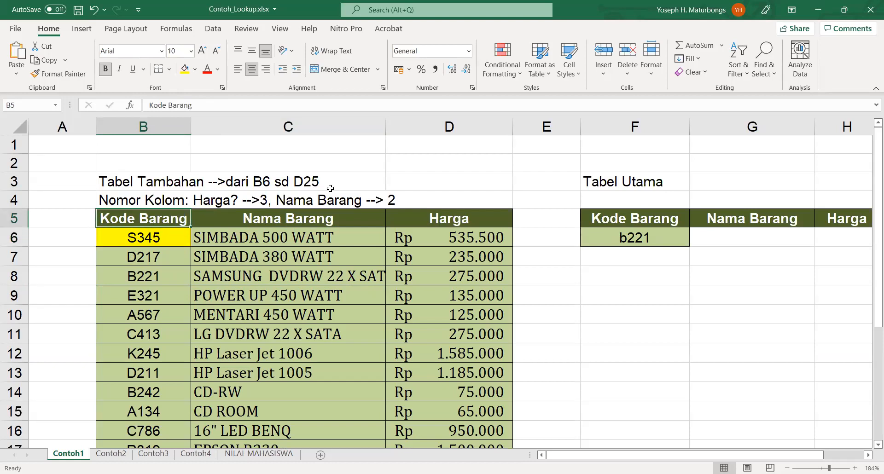
key(shift+Right)
key(shift+Right)
key(shift+Down)
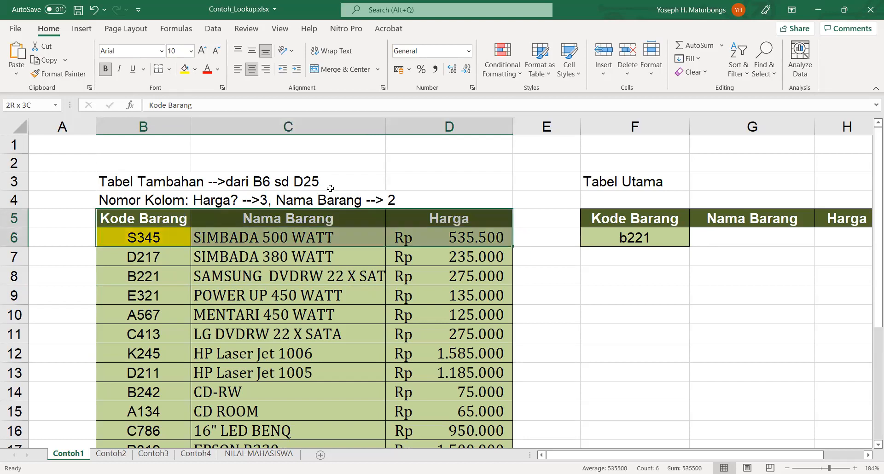
key(shift+Down)
key(shift+Down)
key(shift+Down)
key(shift+Down)
key(shift+Down)
key(shift+Down)
key(shift+Down)
key(shift+Down)
key(shift+Down)
key(shift+Down)
key(shift+Down)
key(shift+Down)
key(shift+Down)
key(shift+Down)
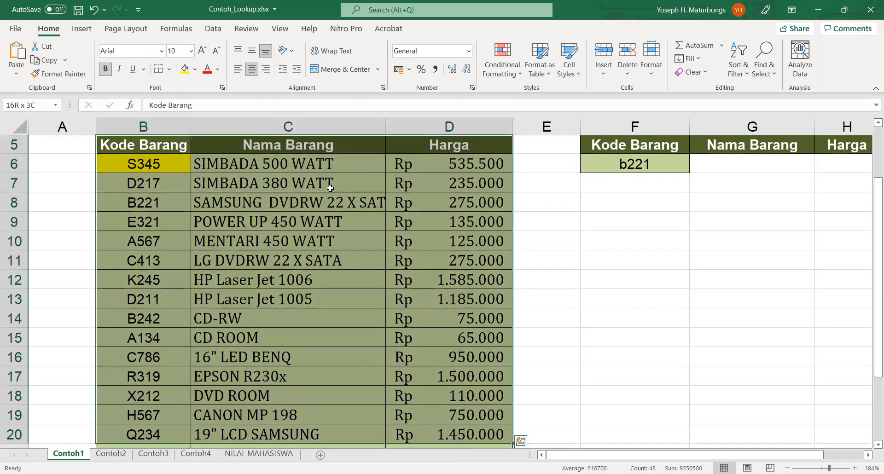
key(shift+Down)
key(shift+Down)
key(shift+Down)
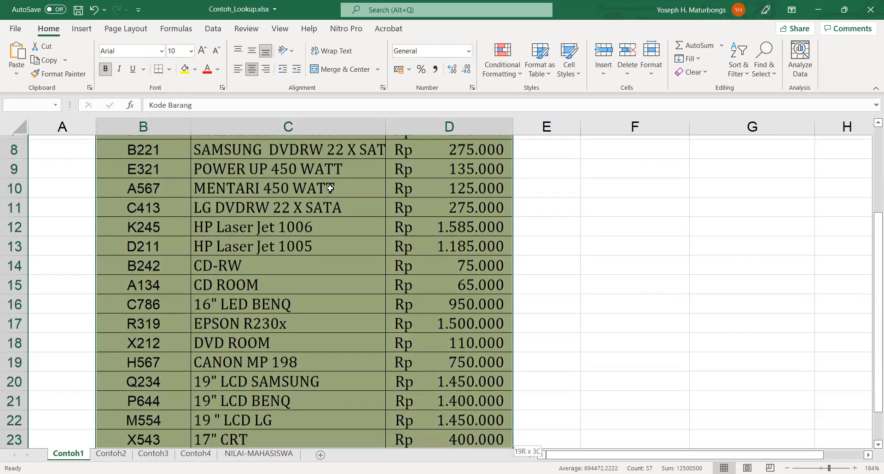
key(shift+Down)
key(shift+Down)
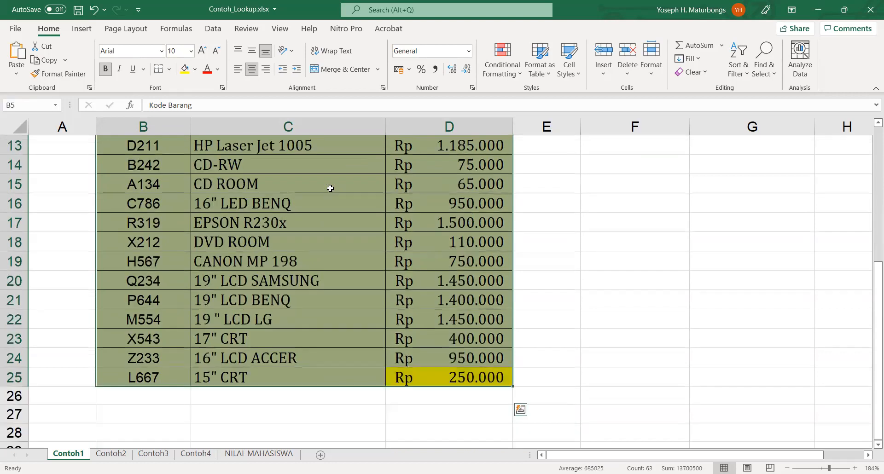
scroll(303, 265, up, 4)
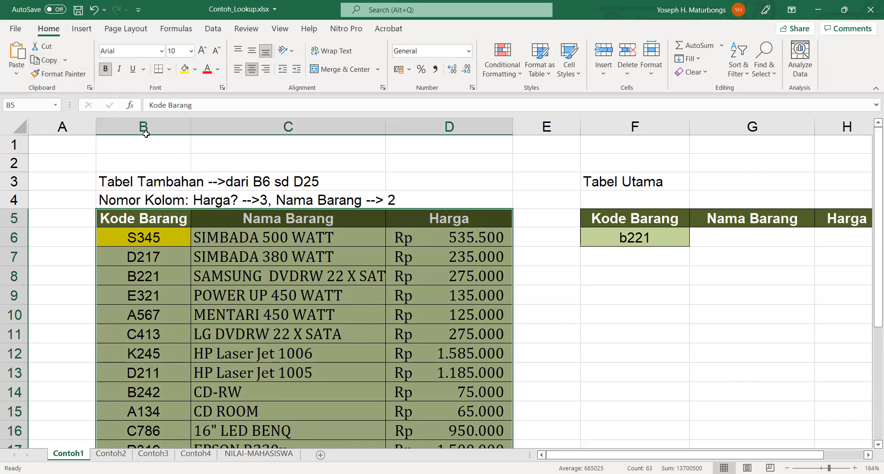
click(44, 60)
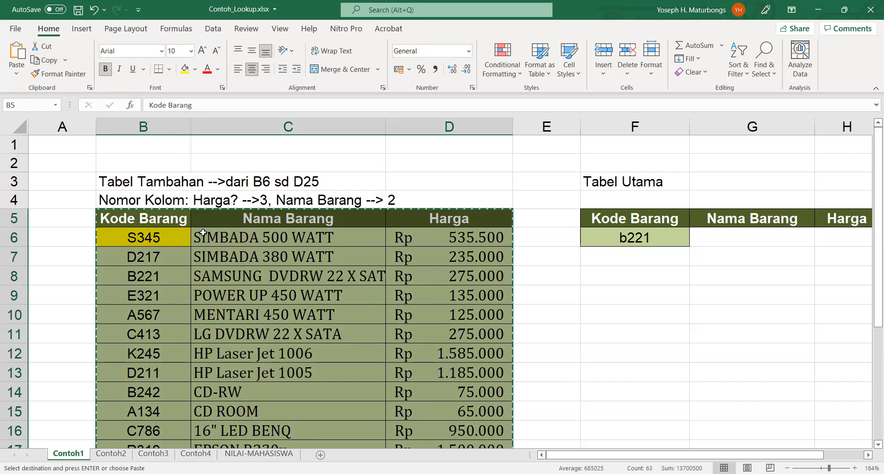
Step: Paste the copied table transposed at cell B29, below the original, using Paste Special with Transpose
scroll(370, 278, down, 1)
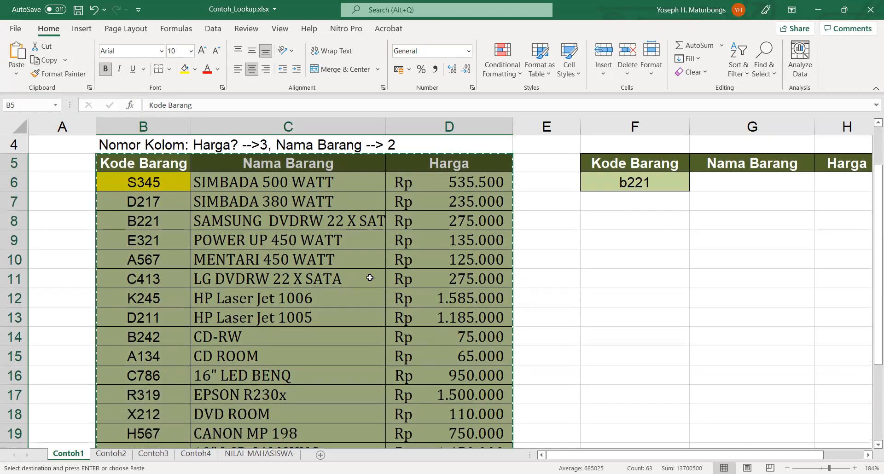
scroll(369, 278, down, 2)
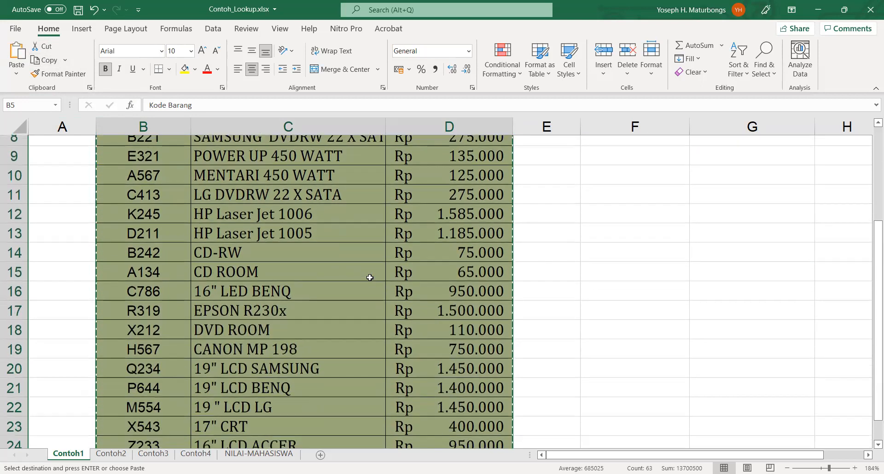
scroll(369, 277, down, 3)
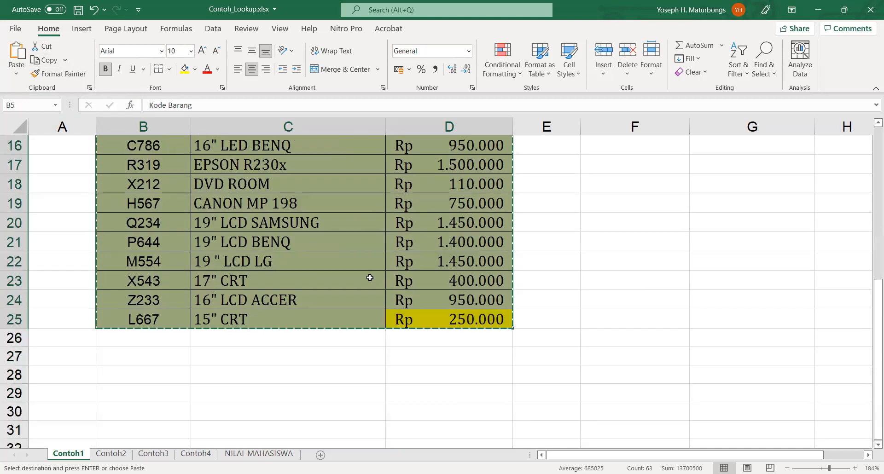
scroll(370, 278, down, 1)
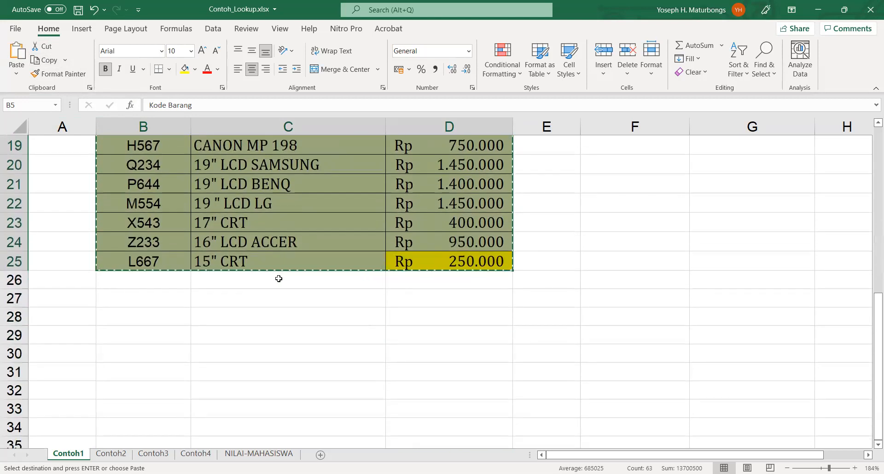
click(139, 335)
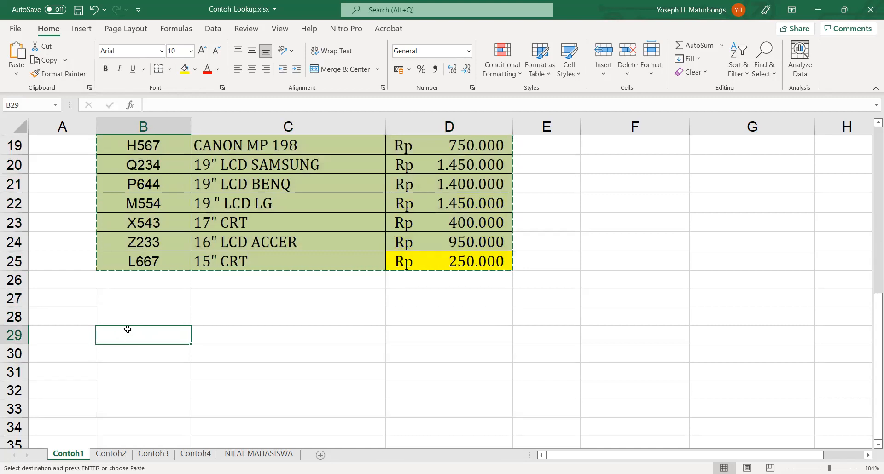
right_click(148, 339)
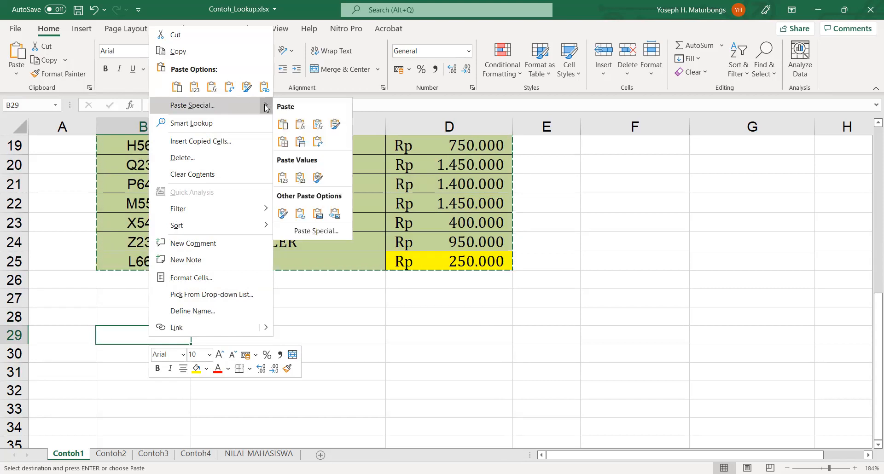
click(193, 107)
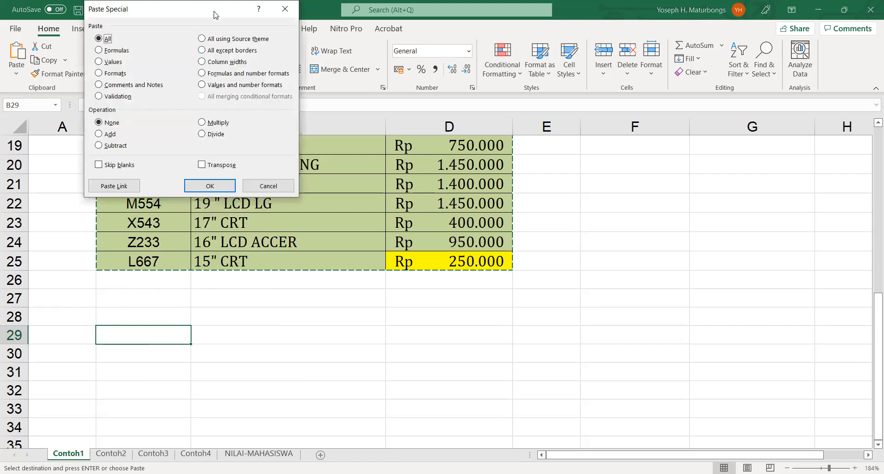
drag(214, 15, 421, 116)
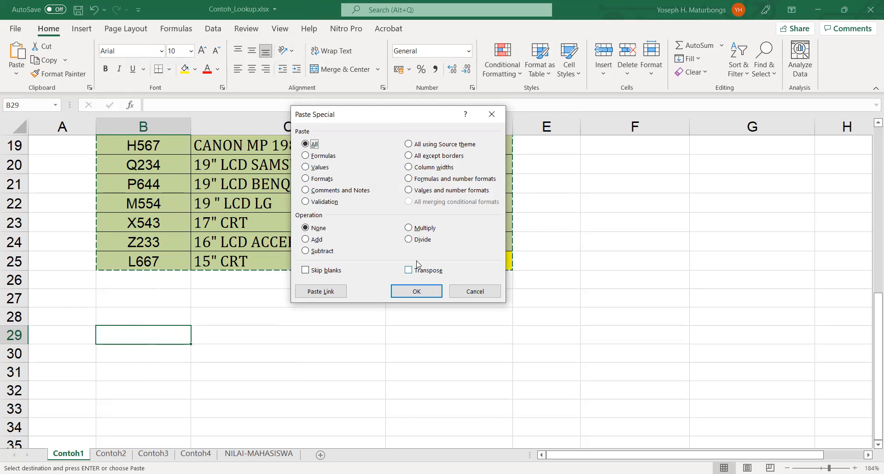
click(412, 275)
click(417, 291)
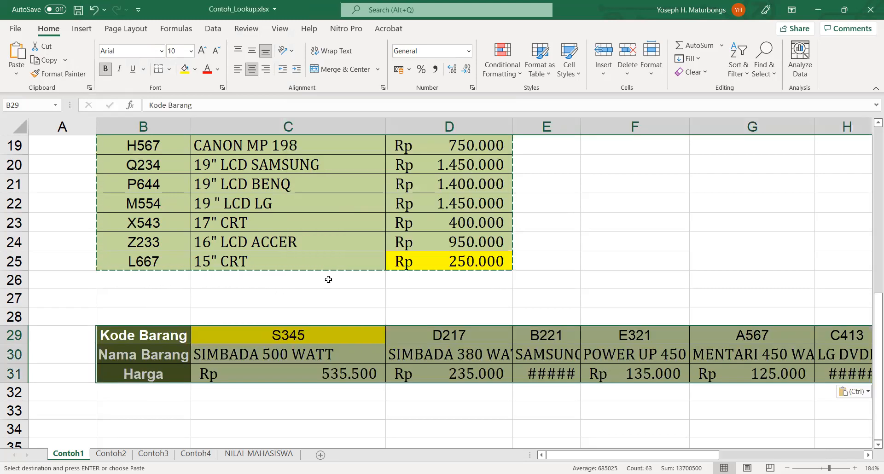
Step: Compare the heading layout of the original vertical table with the headings B29:B31 of the transposed table
scroll(208, 352, up, 6)
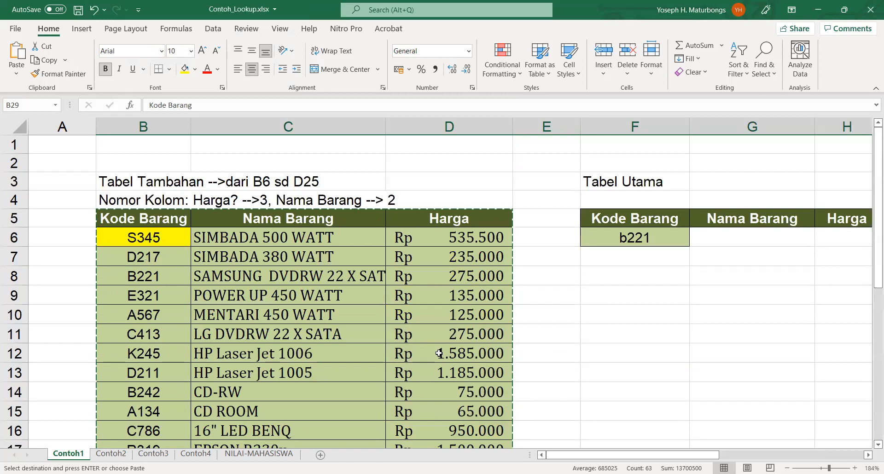
scroll(424, 351, down, 3)
scroll(424, 351, down, 4)
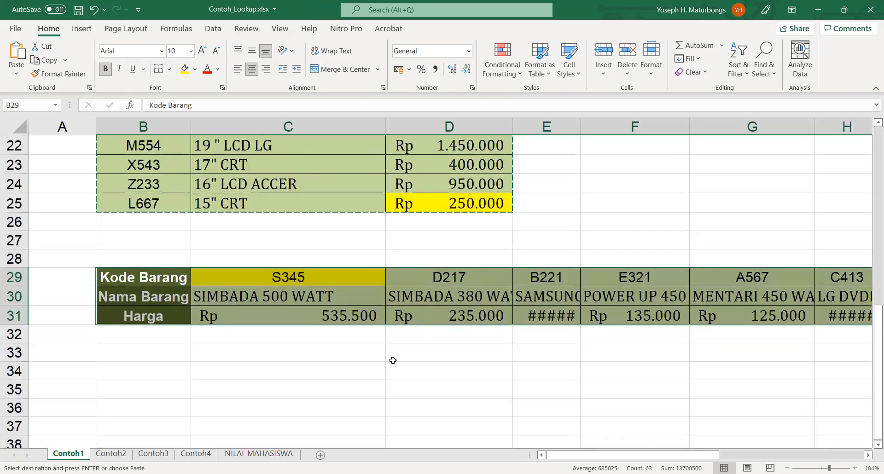
click(341, 371)
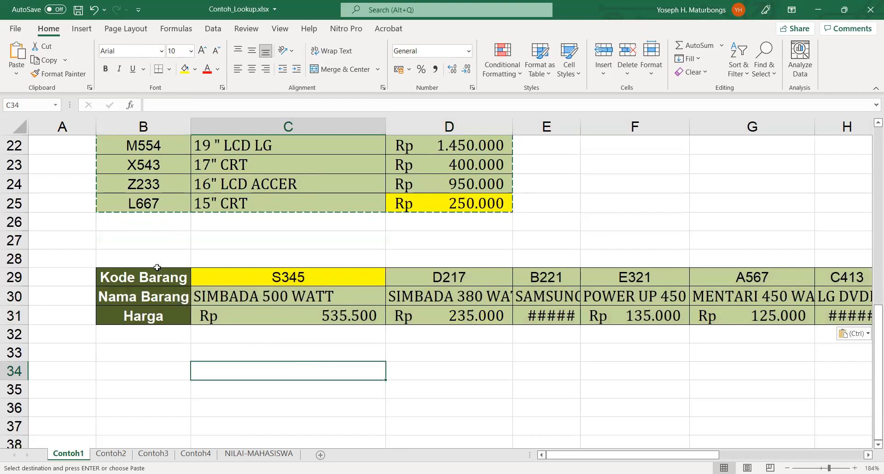
drag(155, 272, 152, 316)
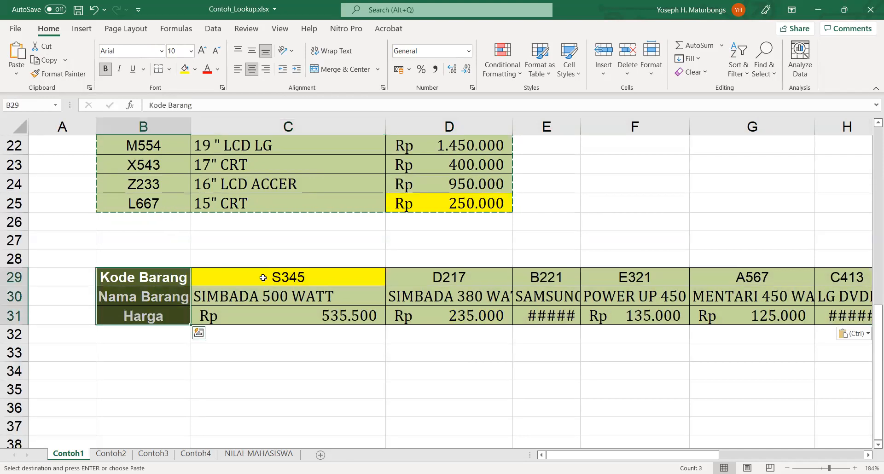
click(362, 351)
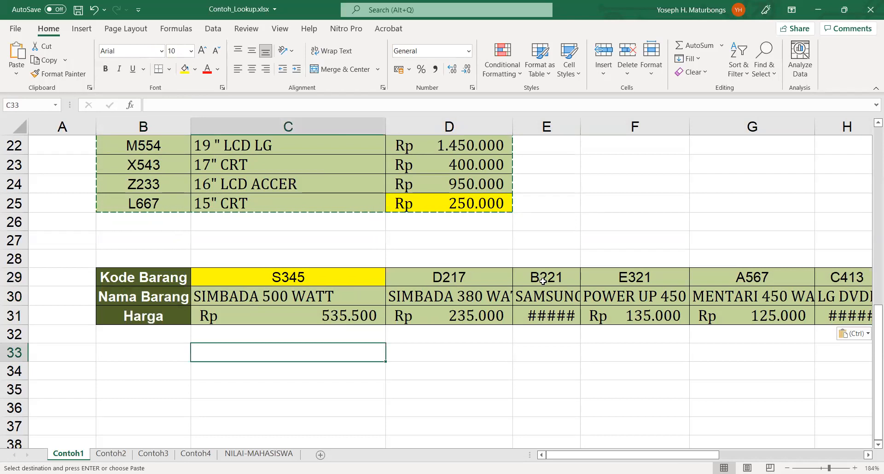
scroll(543, 281, up, 7)
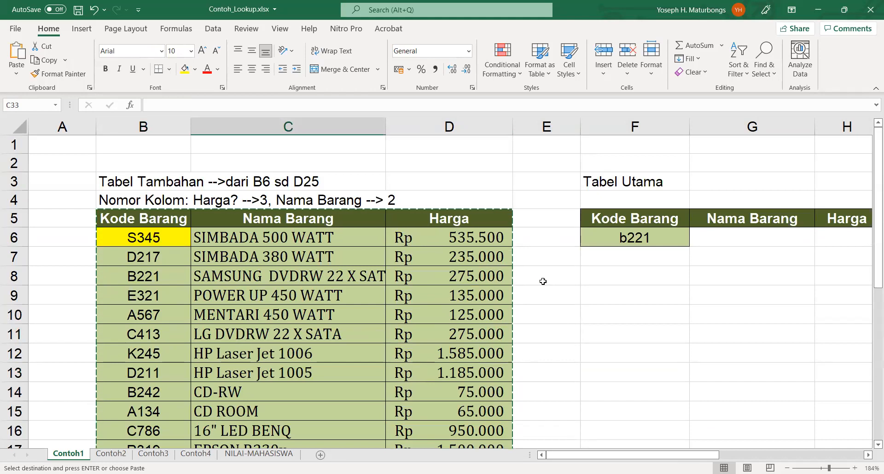
scroll(543, 281, down, 7)
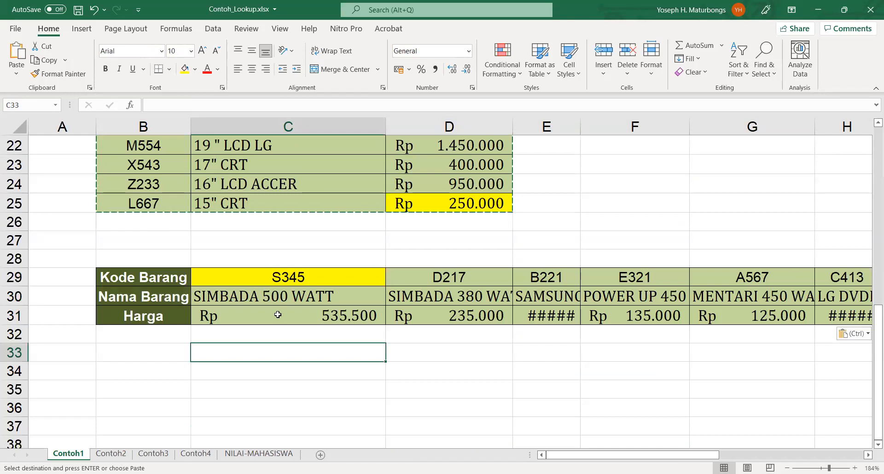
drag(152, 279, 147, 317)
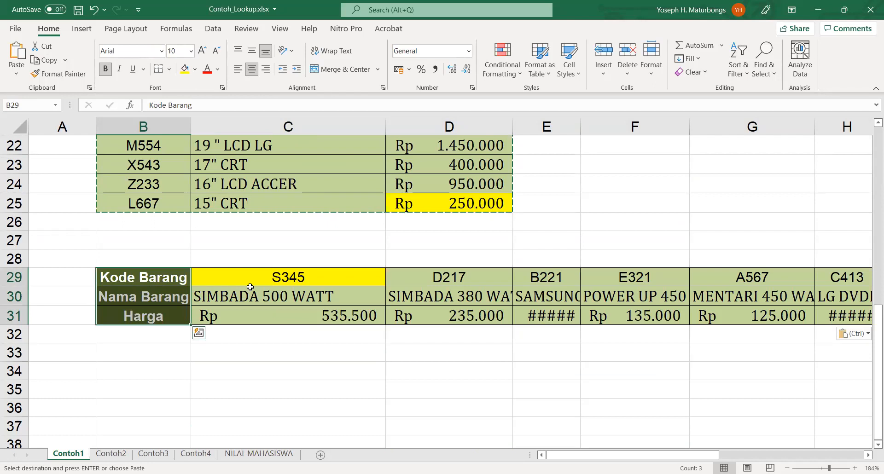
scroll(250, 287, up, 6)
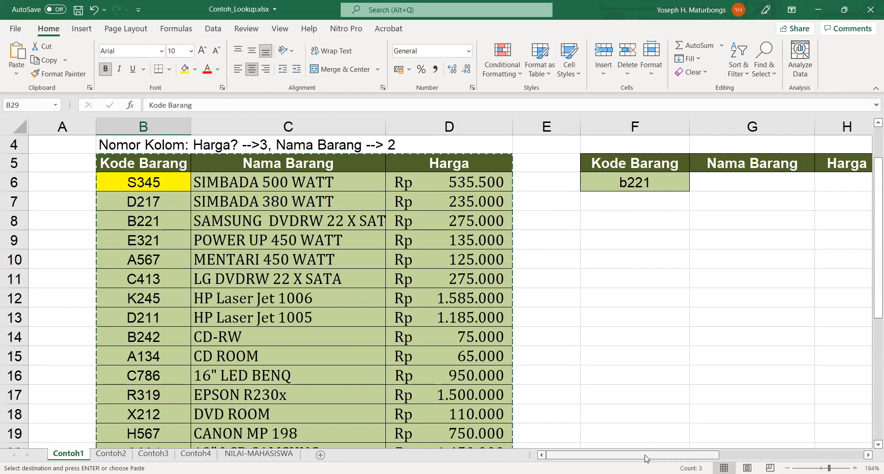
Step: Start a VLOOKUP formula in the main table's Nama Barang cell G6
drag(646, 459, 674, 459)
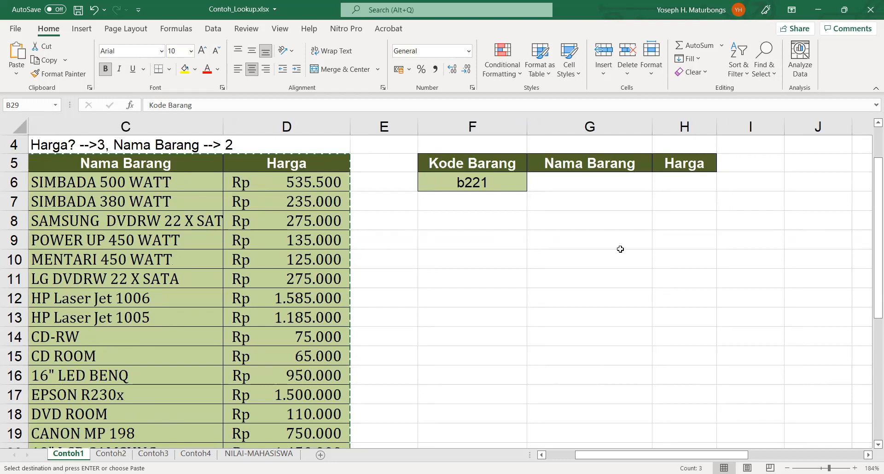
click(611, 180)
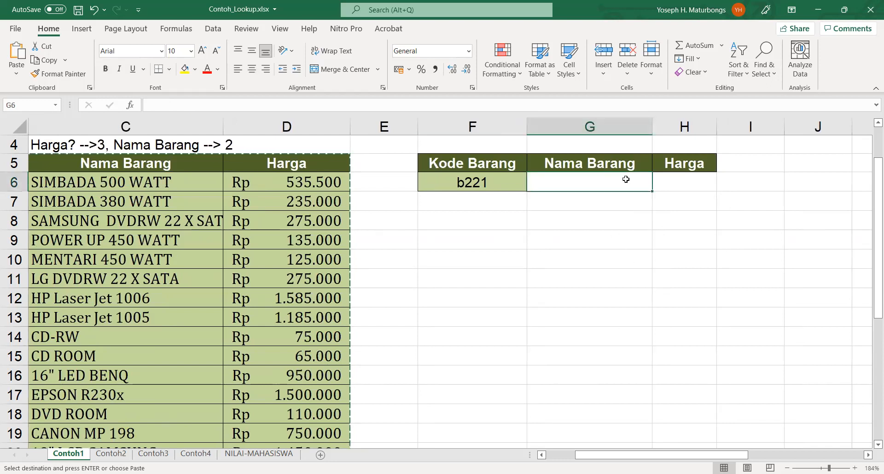
click(482, 185)
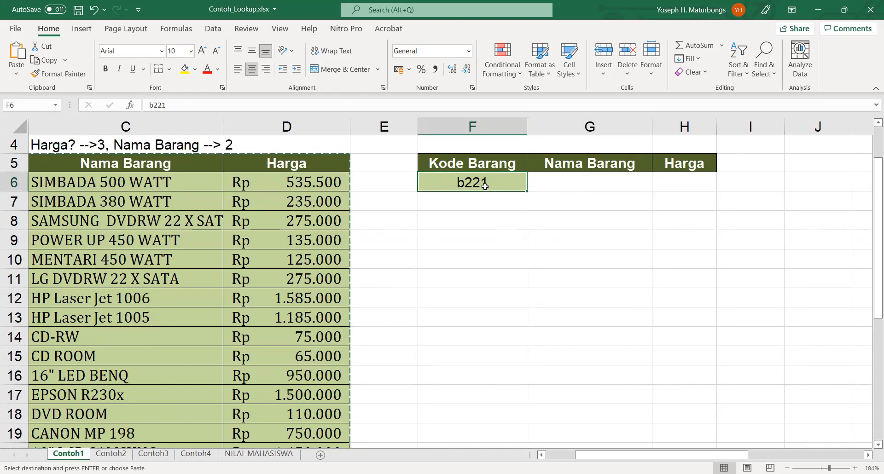
click(593, 179)
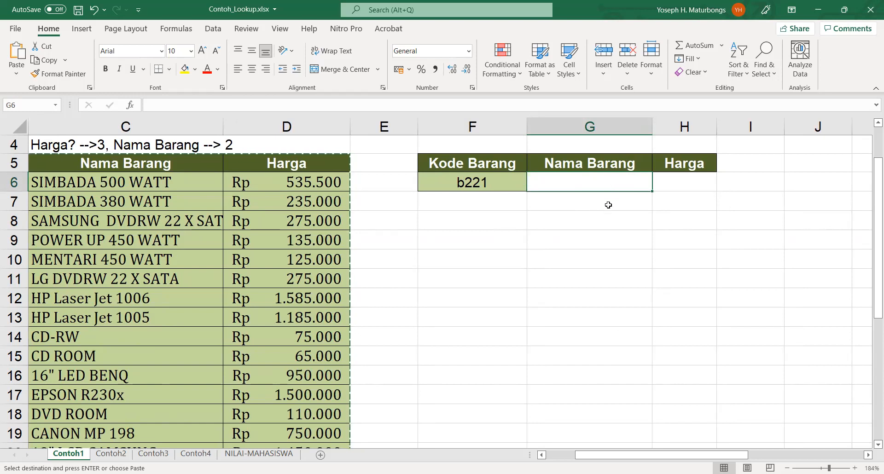
click(605, 234)
click(607, 184)
click(578, 213)
click(587, 179)
text(=)
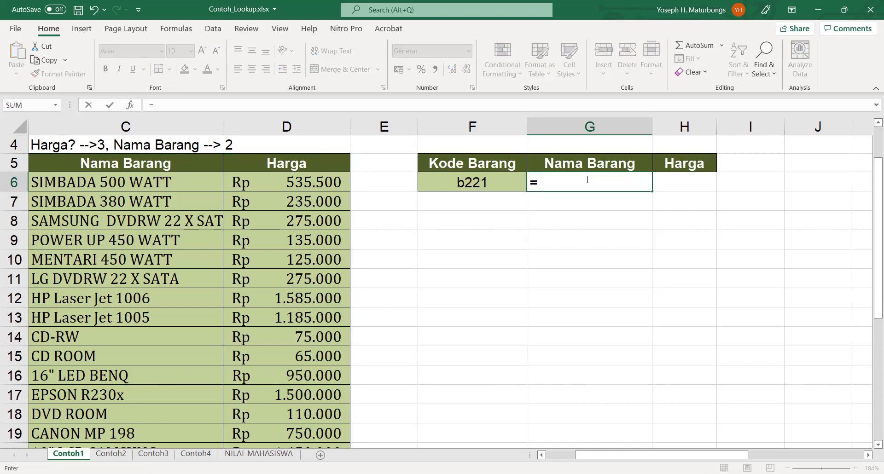
text(v)
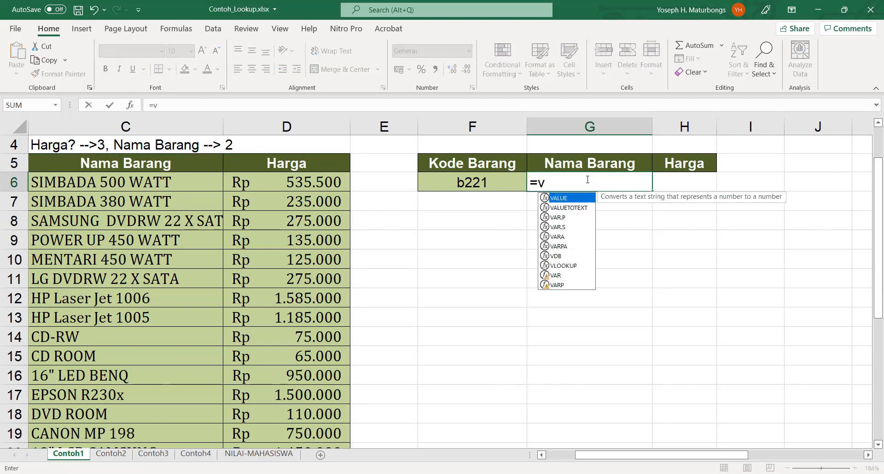
text(l)
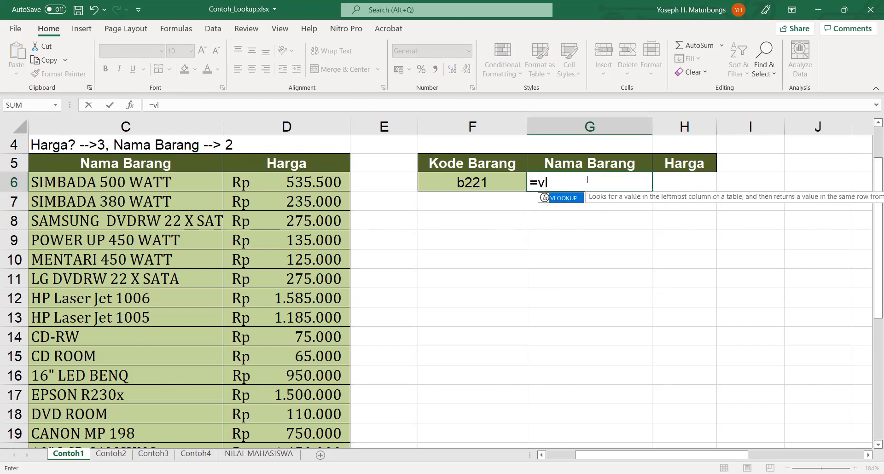
text(oOKuP)
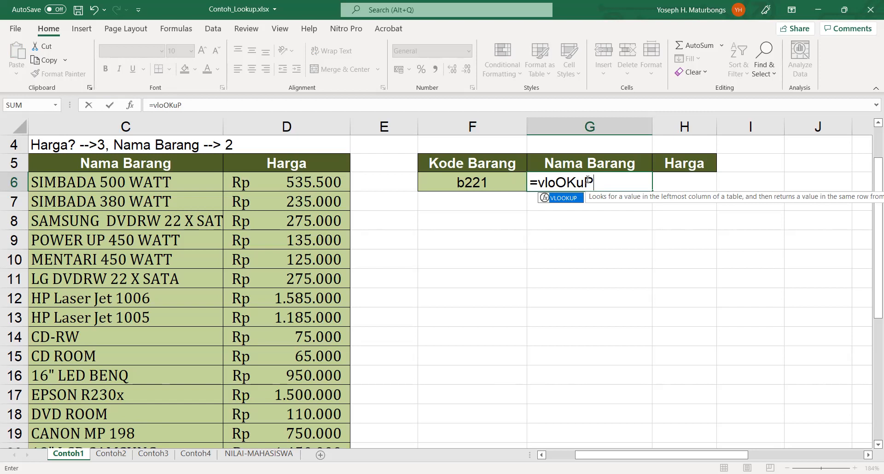
text(()
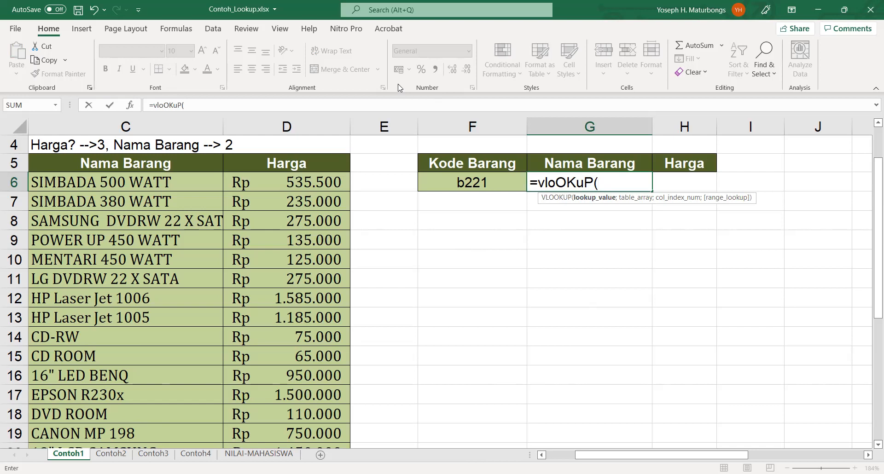
Step: Switch to the whiteboard notes and draw a green arrow from Serang in the main table to the supplementary table's Kota column
key(alt+Tab)
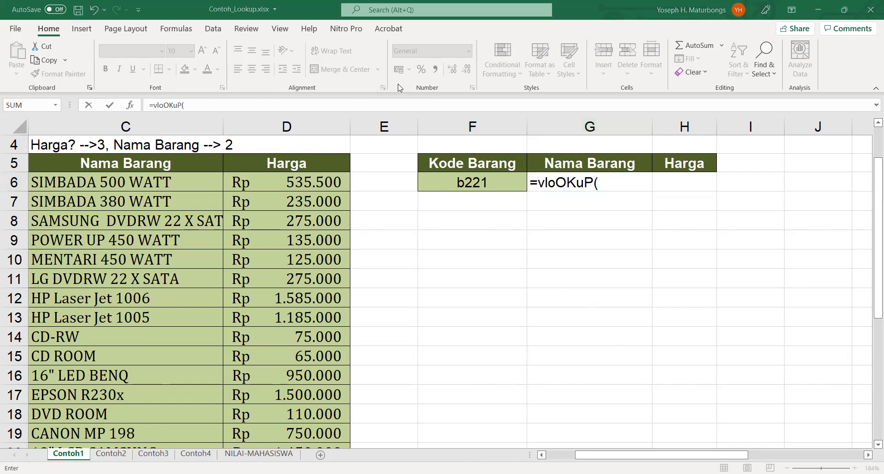
key(alt+Tab)
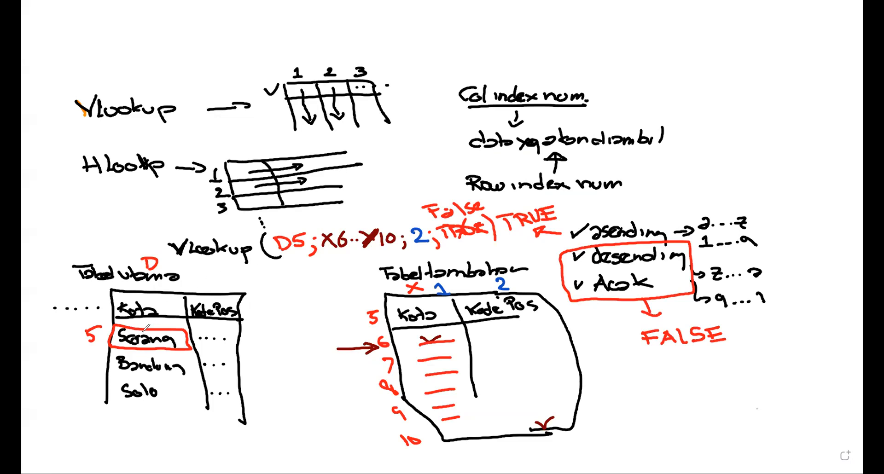
mouse_move(144, 332)
mouse_down()
mouse_move(173, 290)
mouse_move(200, 277)
mouse_move(295, 266)
mouse_move(334, 267)
mouse_move(383, 288)
mouse_move(418, 329)
mouse_up()
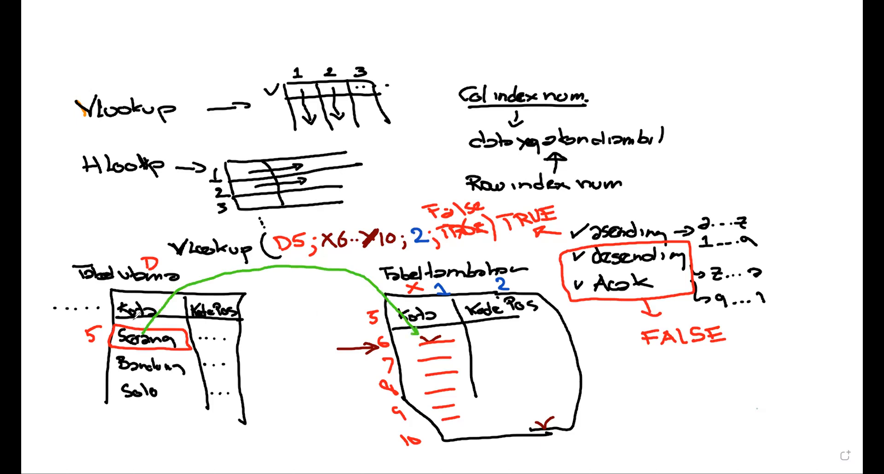
mouse_move(130, 316)
mouse_down()
mouse_move(105, 346)
mouse_move(171, 343)
mouse_move(180, 307)
mouse_move(137, 312)
mouse_up()
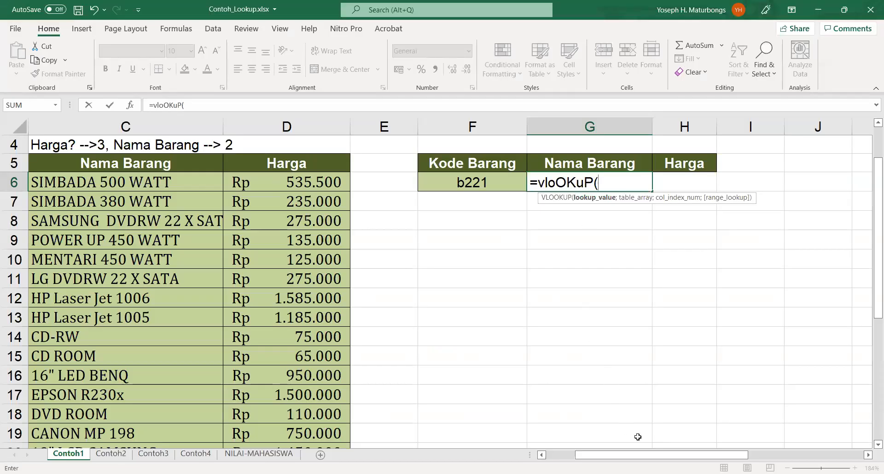
scroll(658, 459, left, 2)
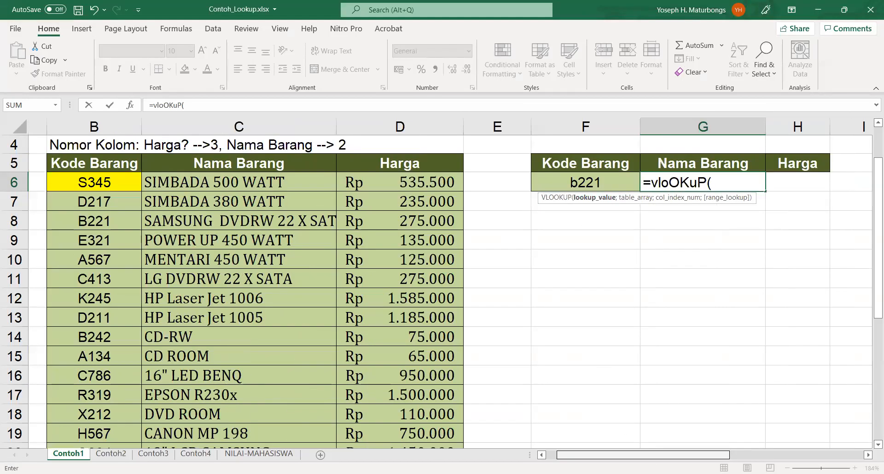
scroll(645, 455, right, 1)
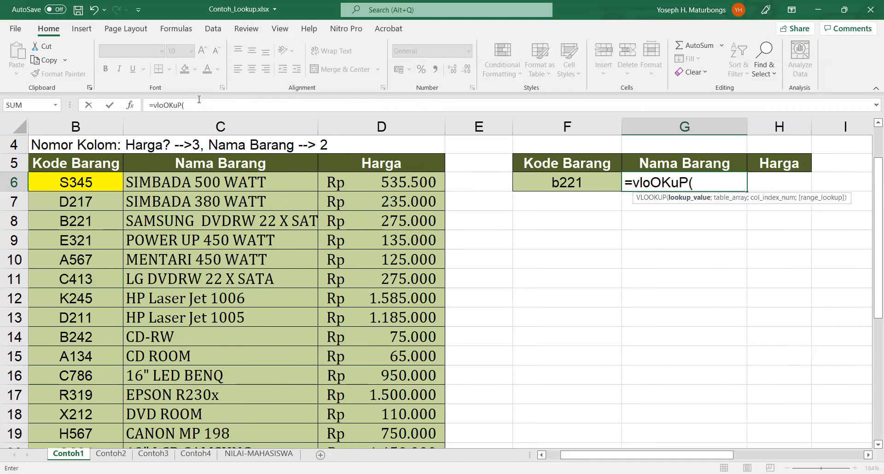
click(69, 185)
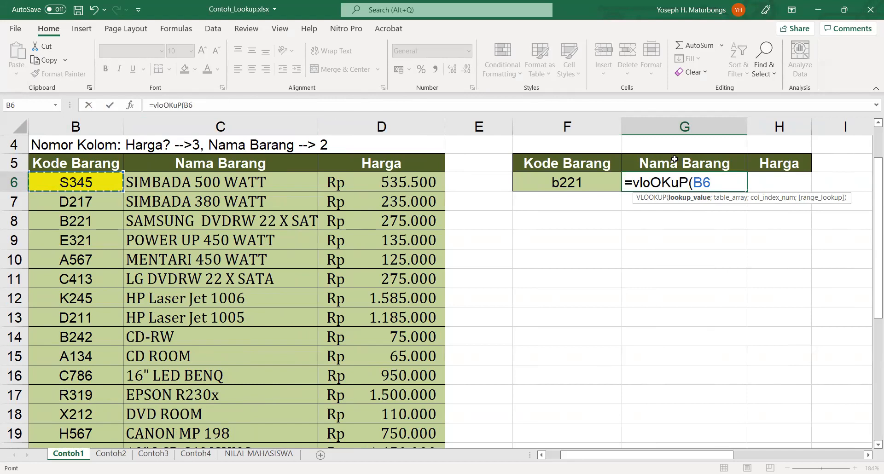
key(BackSpace)
key(BackSpace)
key(BackSpace)
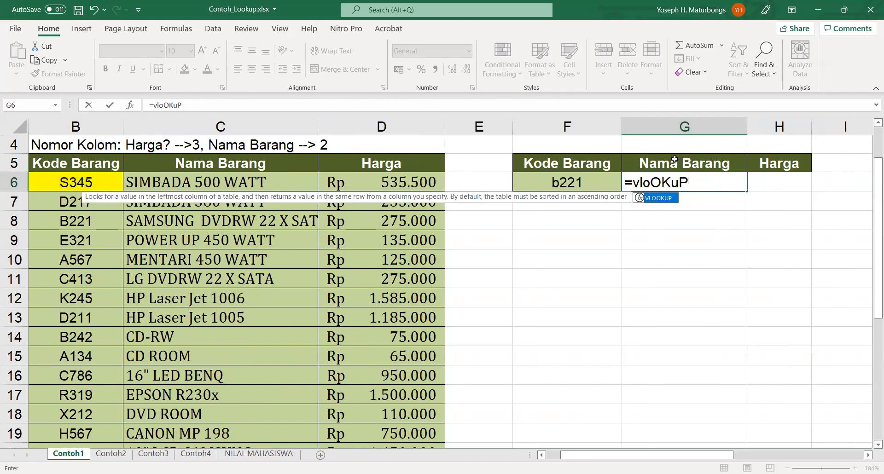
text(()
Step: Set the main table's item code cell F6 as the VLOOKUP lookup value
click(581, 182)
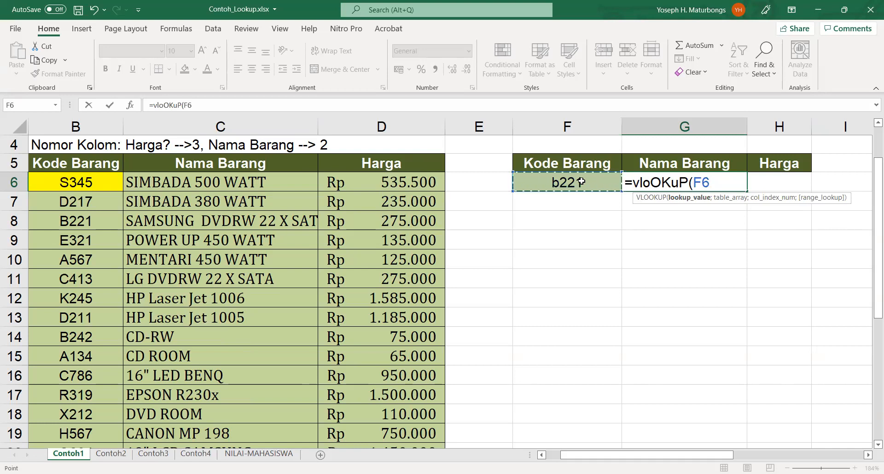
key(BackSpace)
key(BackSpace)
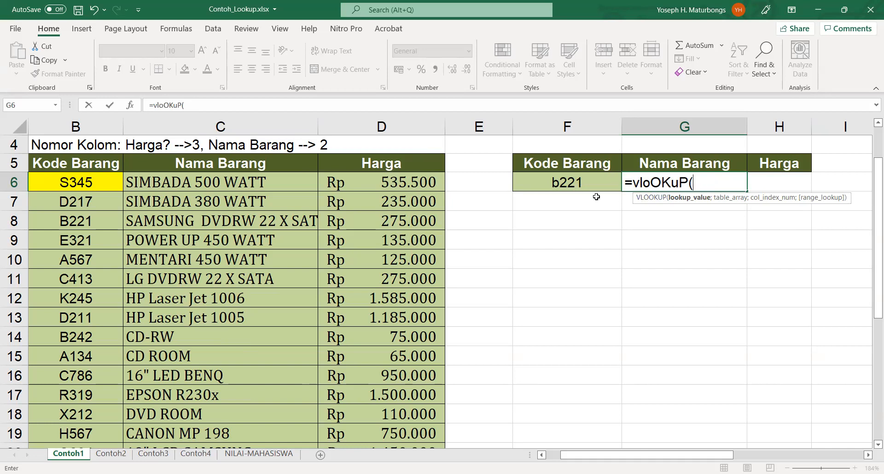
click(582, 184)
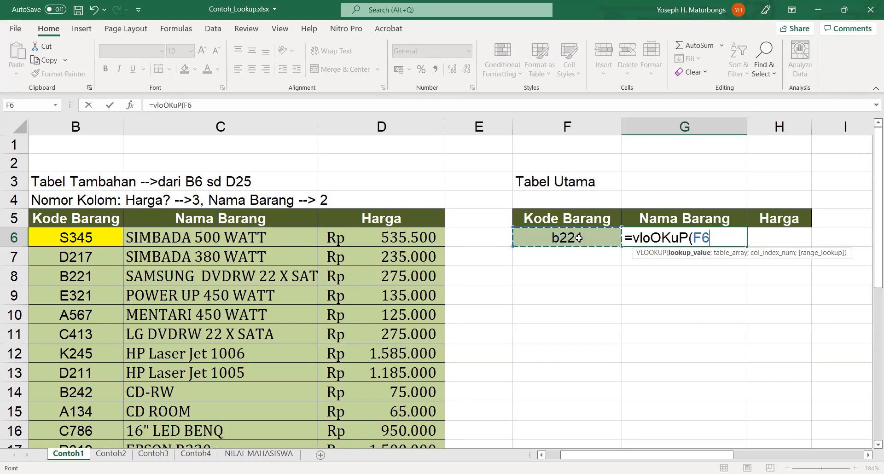
text(;)
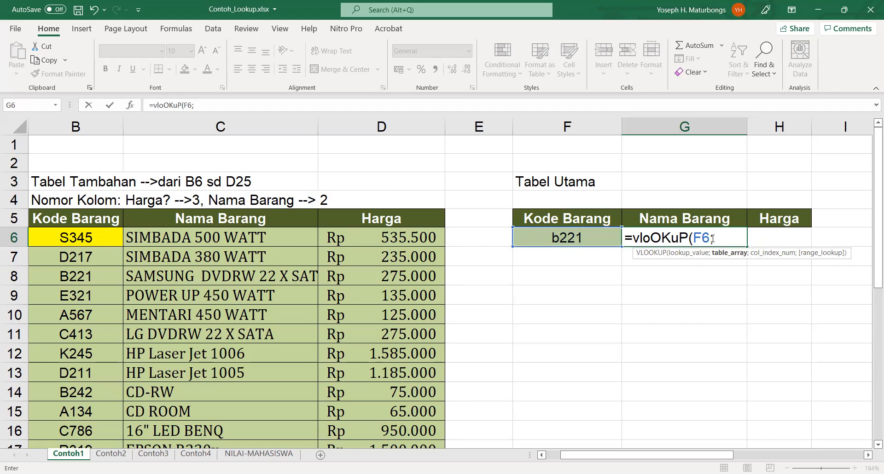
Step: Set the supplementary table's data range B6:D25, without its headings, as the VLOOKUP table array
click(75, 238)
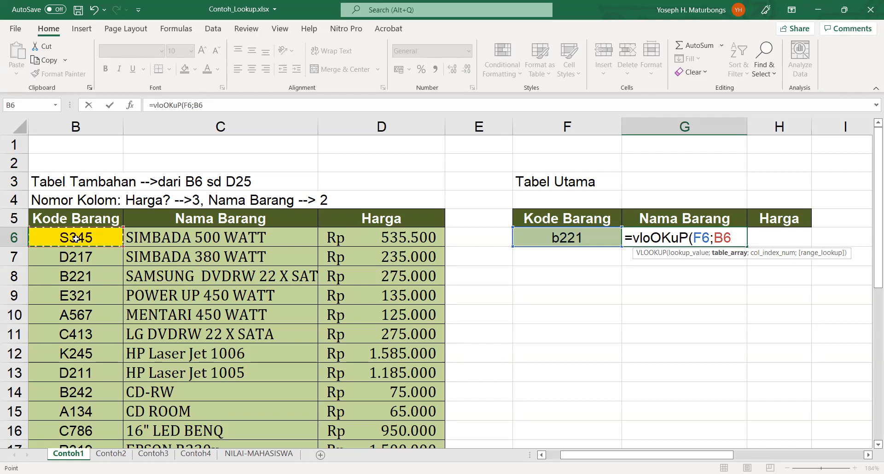
key(shift+Right)
key(shift+Right)
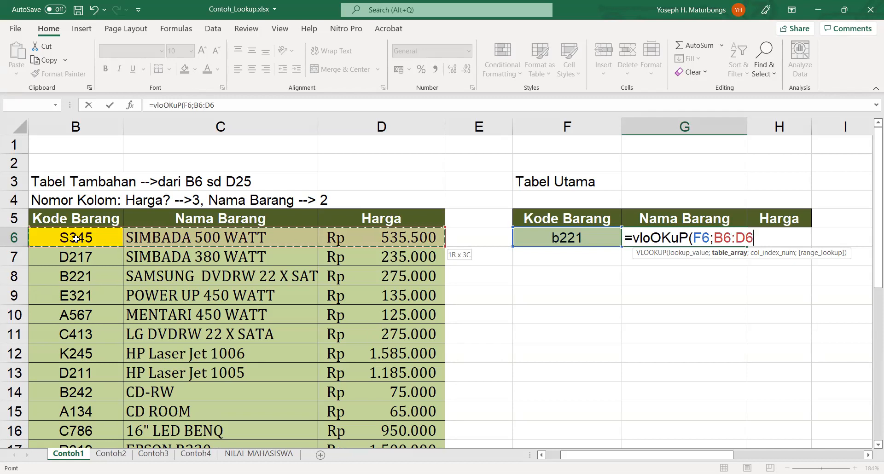
key(ctrl+shift+Down)
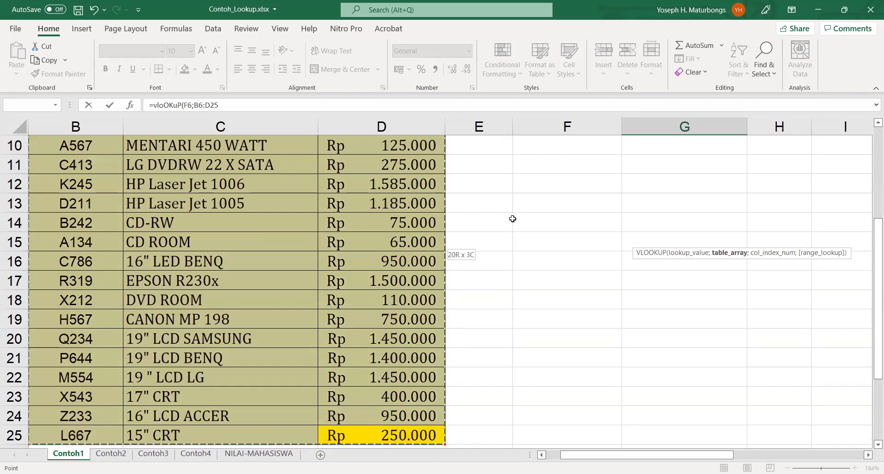
scroll(513, 218, up, 2)
scroll(567, 223, up, 1)
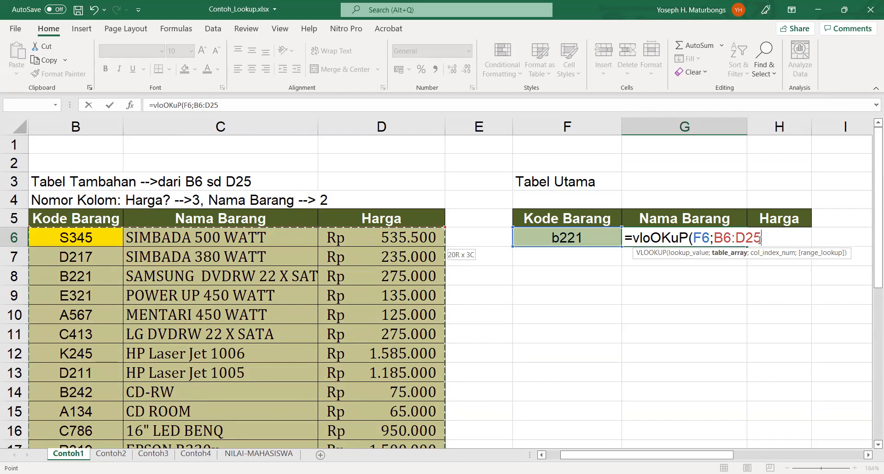
Step: Complete the VLOOKUP formula in G6 with column index 2 and FALSE for an exact match
text(;2)
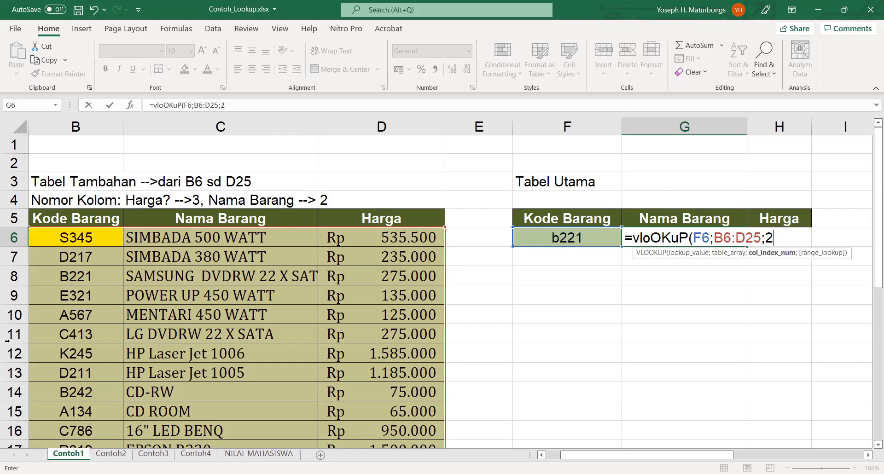
scroll(89, 311, down, 2)
scroll(88, 312, down, 2)
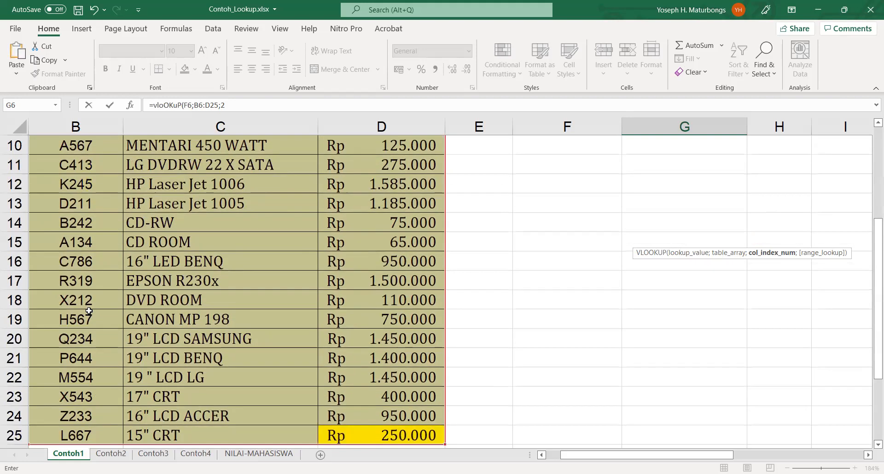
scroll(89, 310, up, 4)
scroll(89, 311, up, 1)
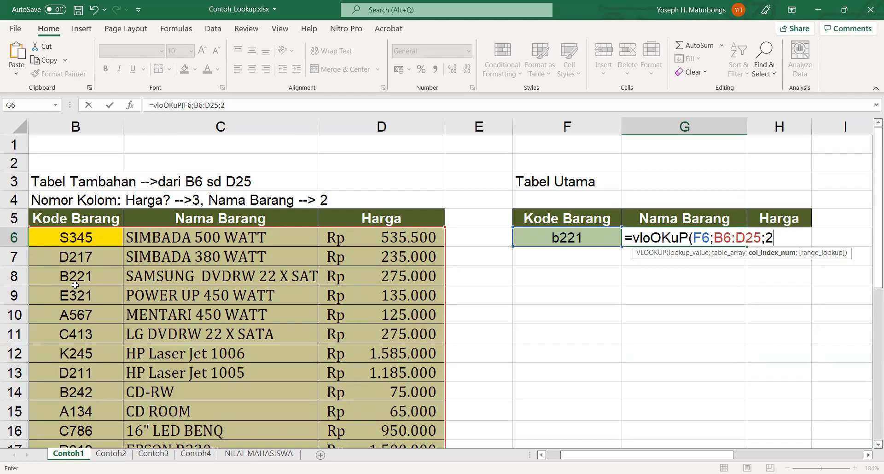
text(;)
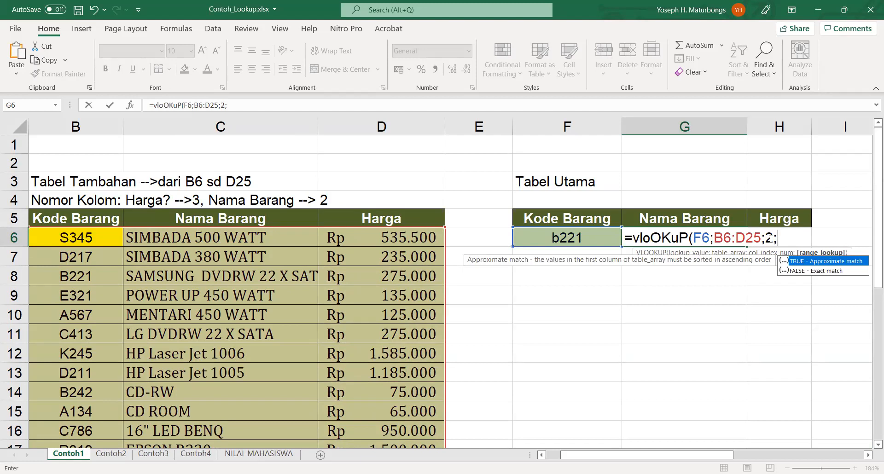
text(false))
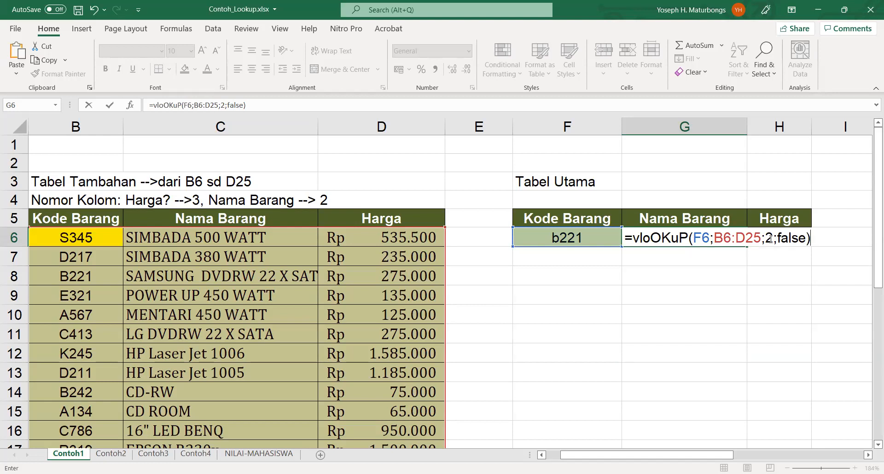
key(Return)
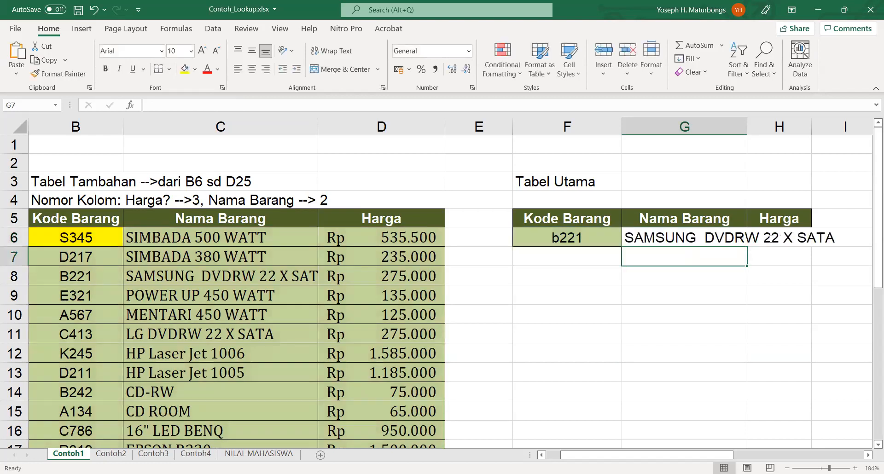
Step: Autofit column G to the looked-up item name and open the VLOOKUP formula in cell G6
double_click(746, 125)
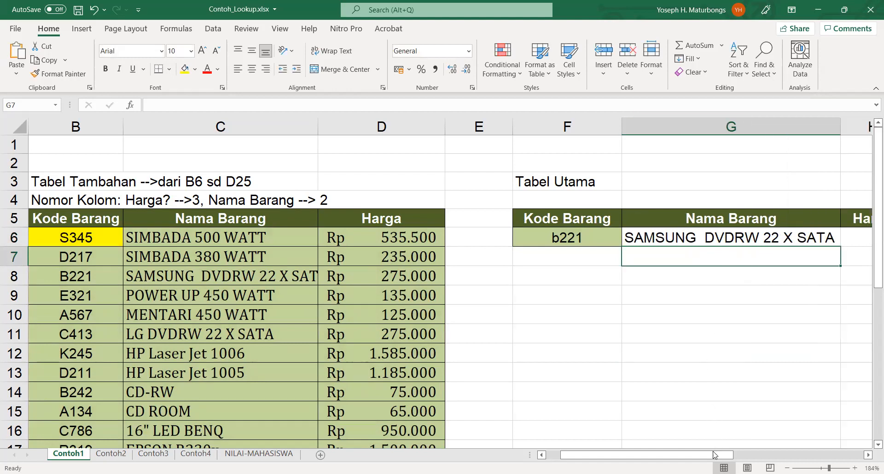
drag(712, 459, 740, 456)
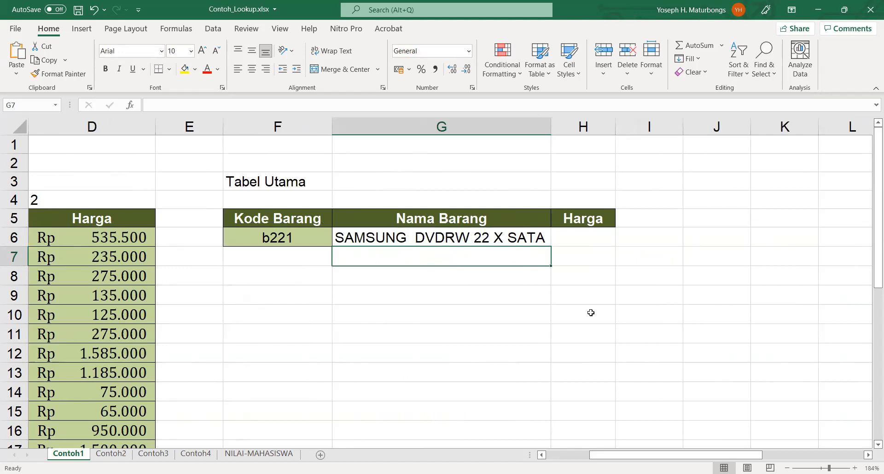
click(505, 236)
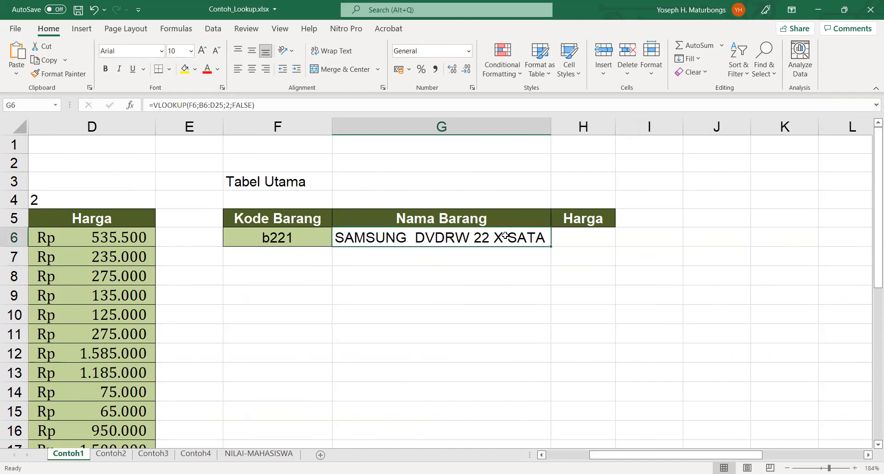
double_click(506, 236)
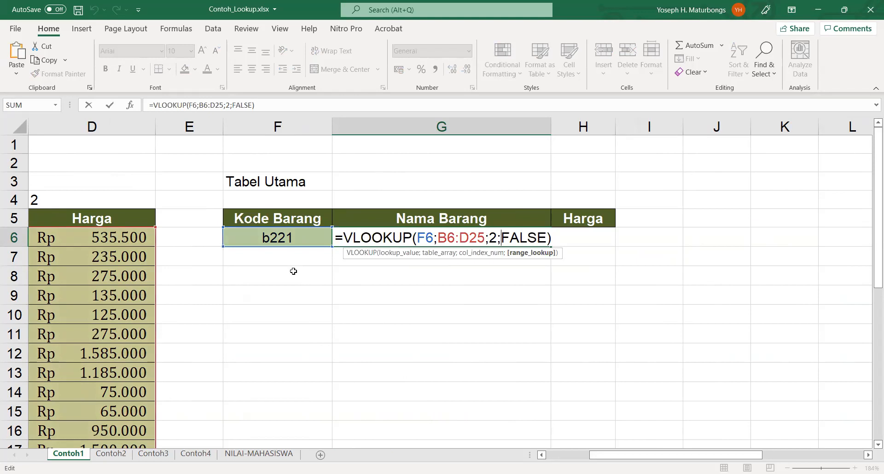
Step: Confirm the G6 formula, clear the item code in F6, and check how the item name lookup responds
key(ctrl+Return)
click(399, 312)
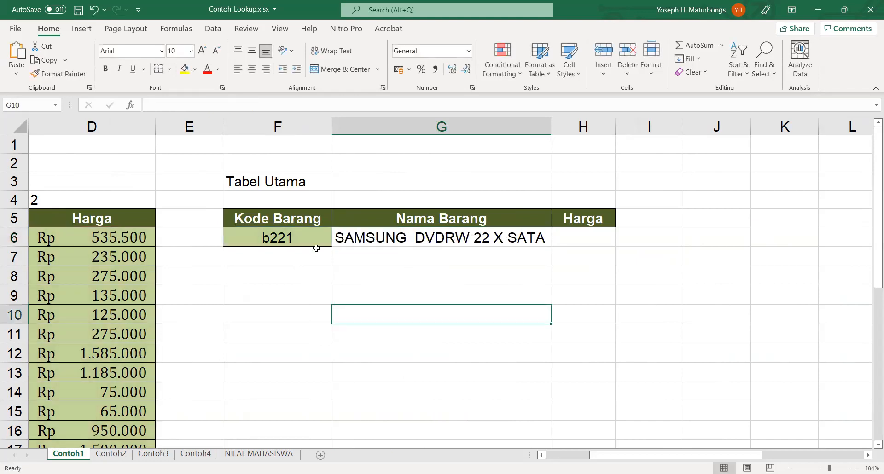
click(288, 238)
key(Delete)
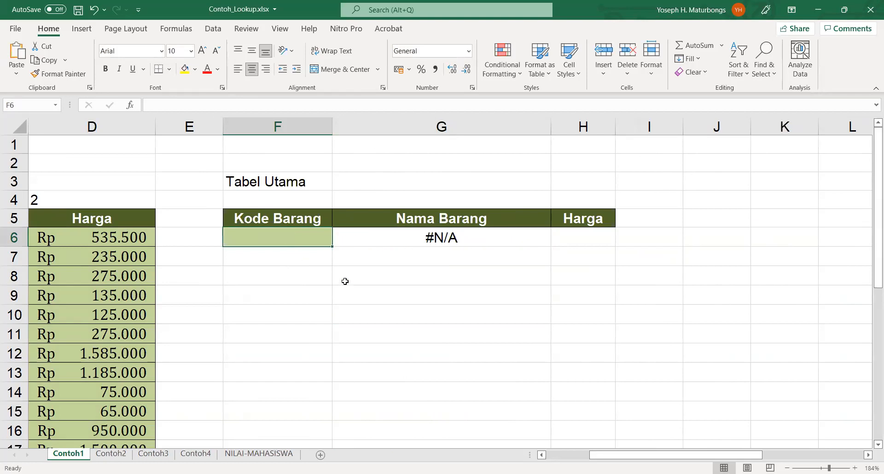
click(345, 280)
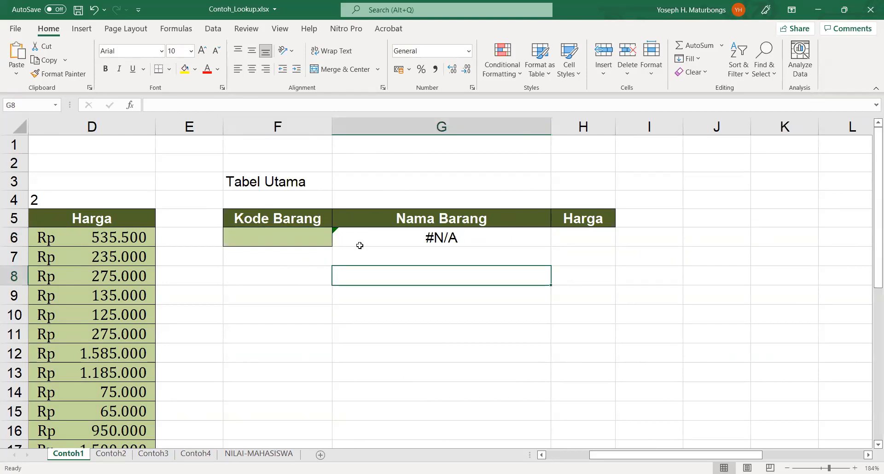
click(266, 276)
click(273, 238)
click(439, 238)
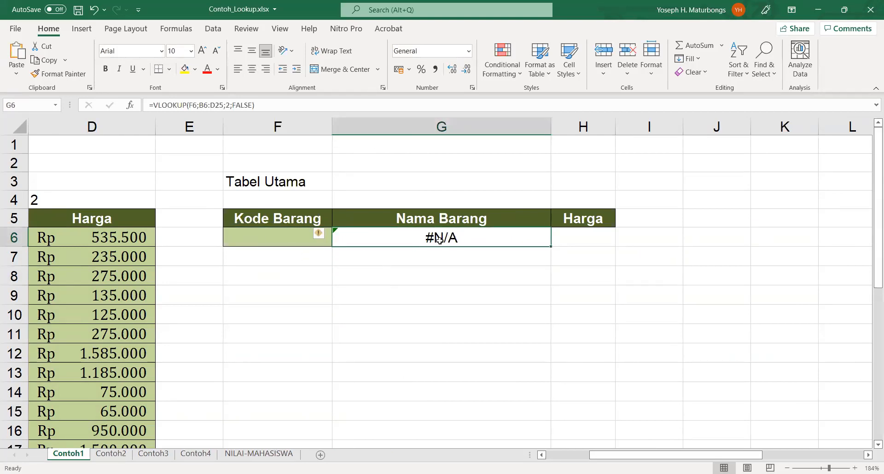
click(302, 235)
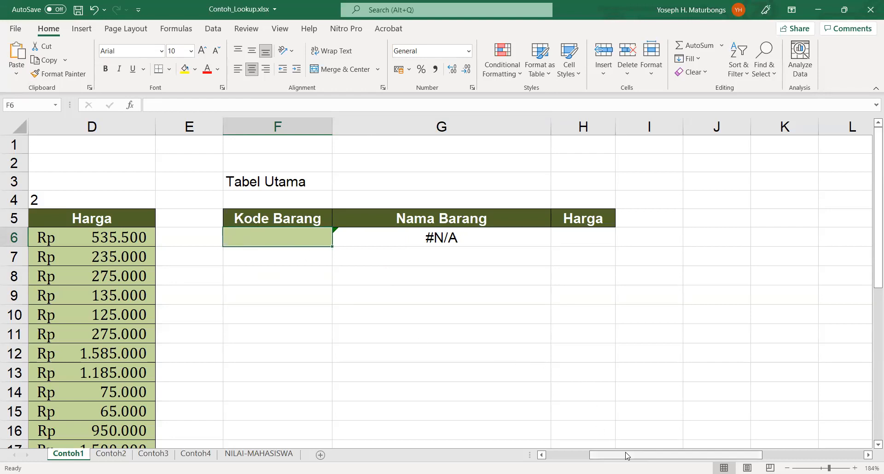
Step: Enter the item code b221 in cell F6 of the main table
scroll(626, 455, left, 3)
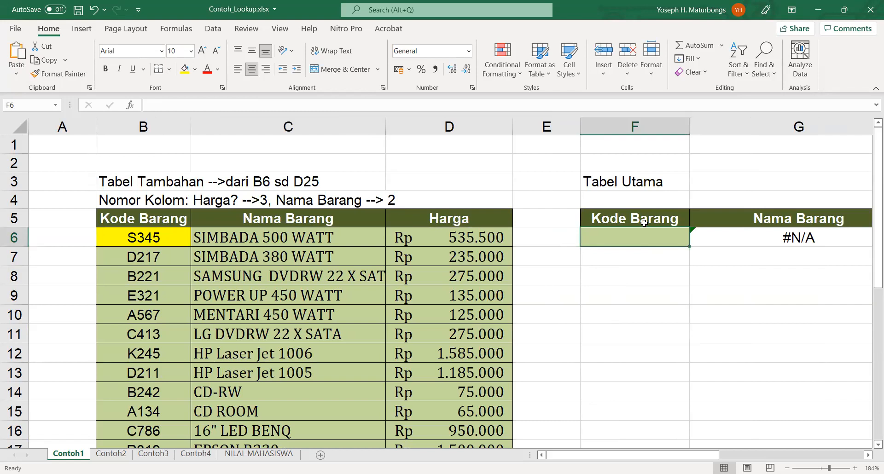
text(b221)
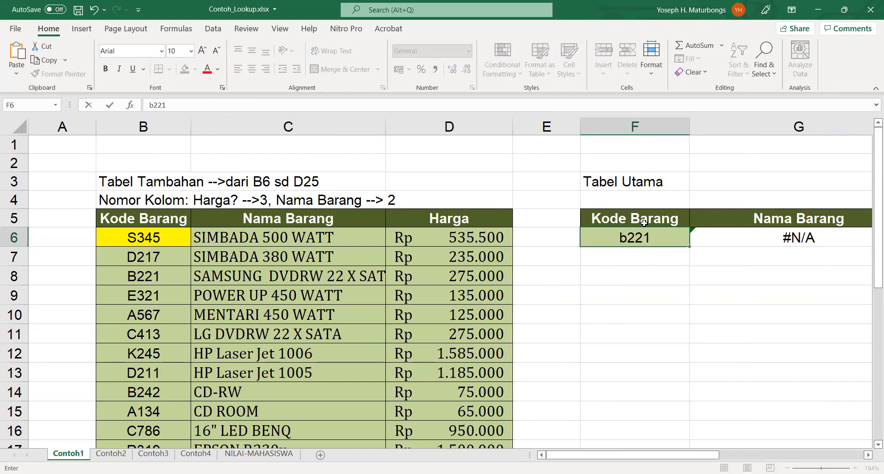
key(Tab)
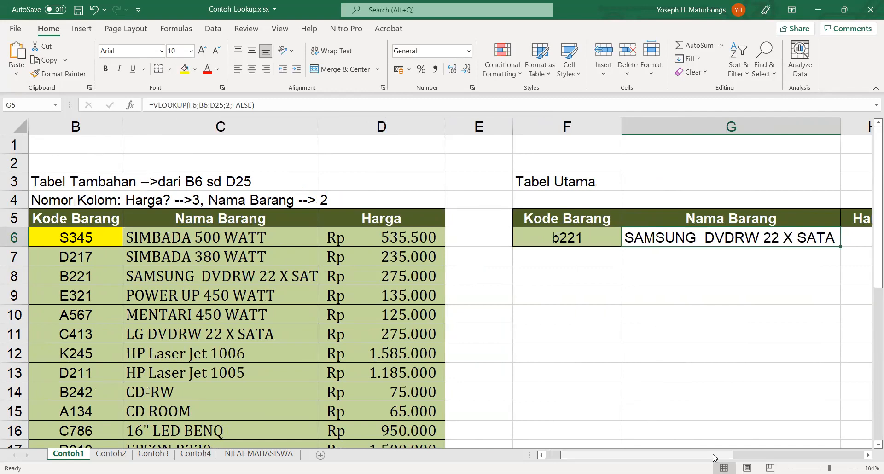
drag(714, 457, 743, 453)
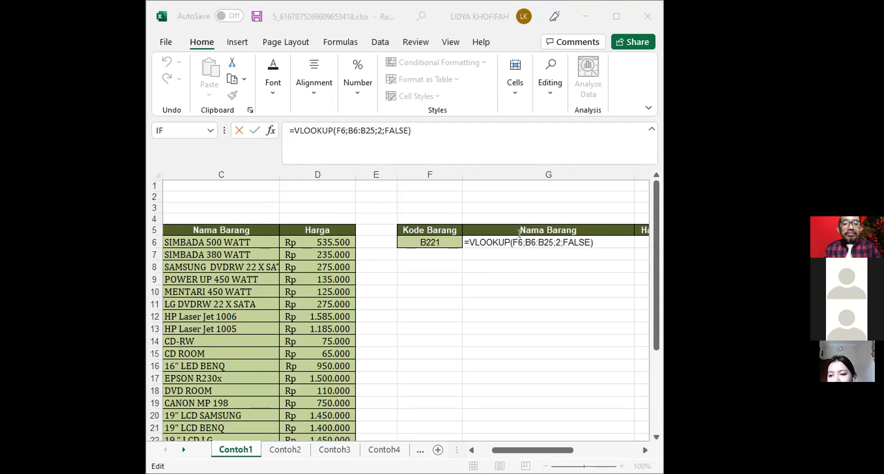
Step: In the participant's shared workbook, confirm the VLOOKUP formula in G6 and extend its table array to B6:D25
click(590, 237)
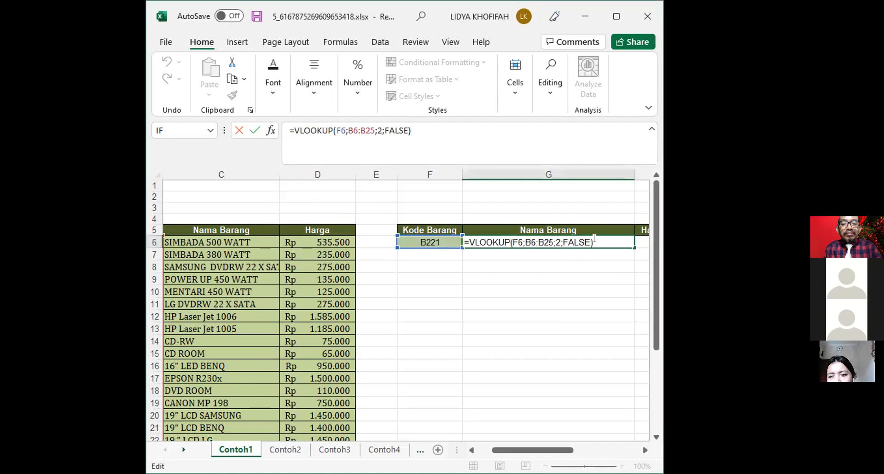
key(Return)
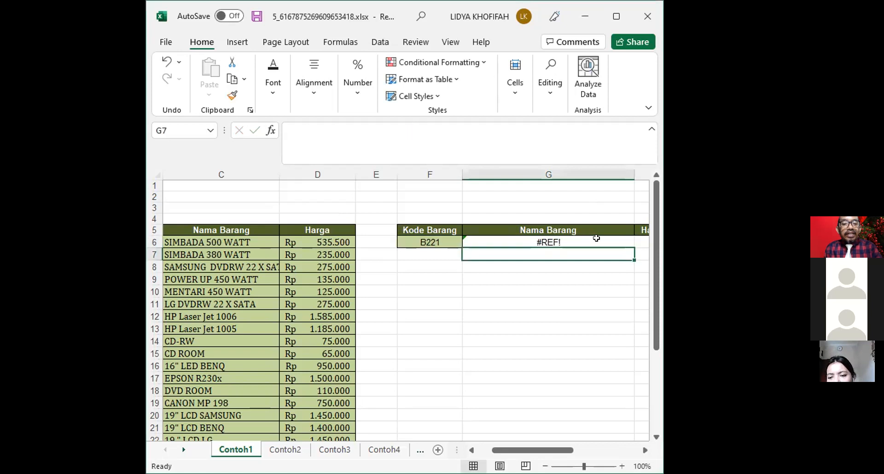
click(565, 242)
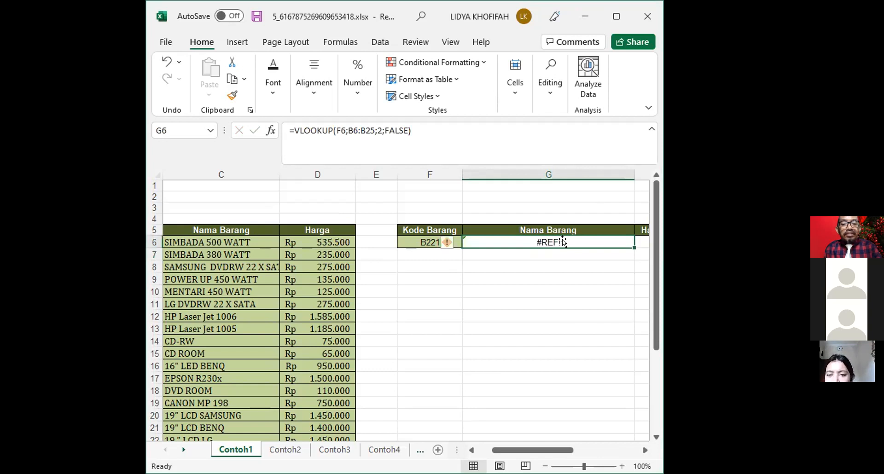
click(422, 124)
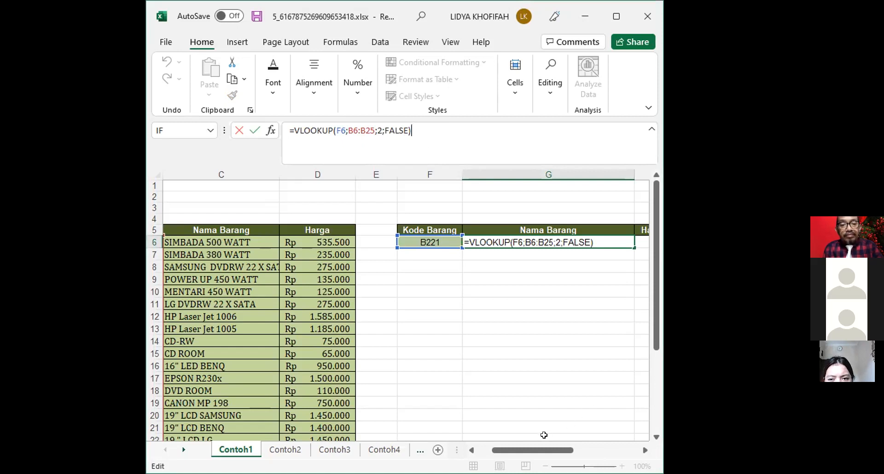
drag(527, 448, 474, 452)
drag(655, 296, 648, 358)
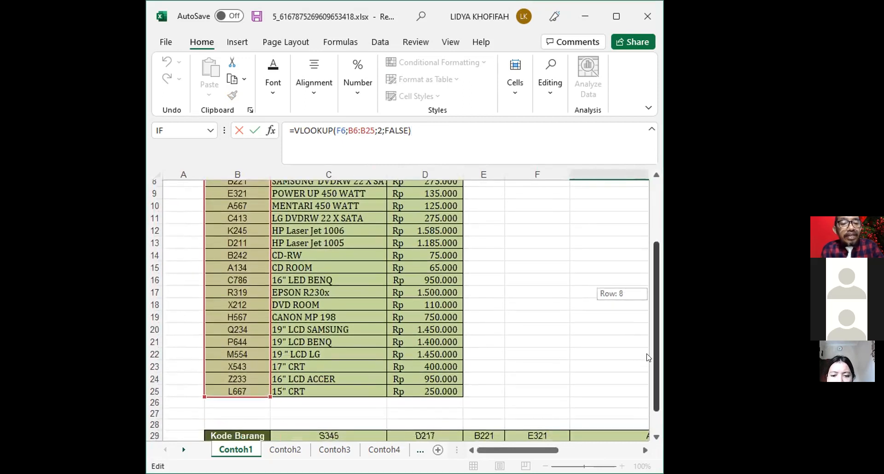
drag(648, 358, 654, 341)
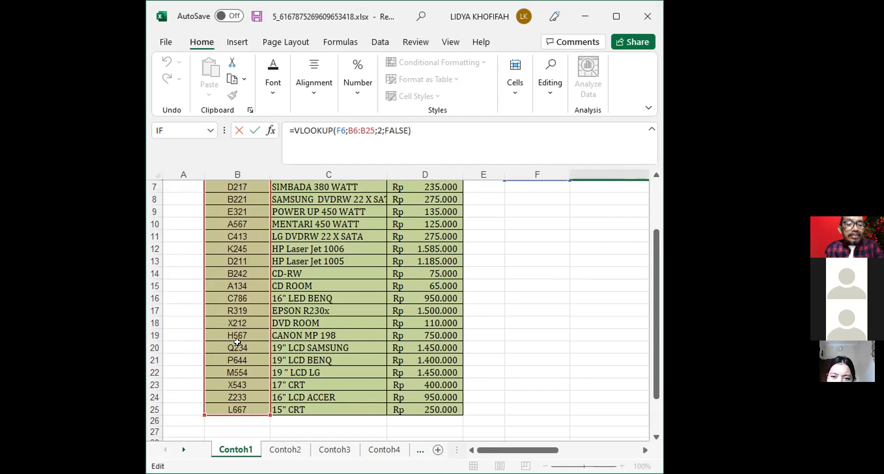
drag(263, 408, 446, 407)
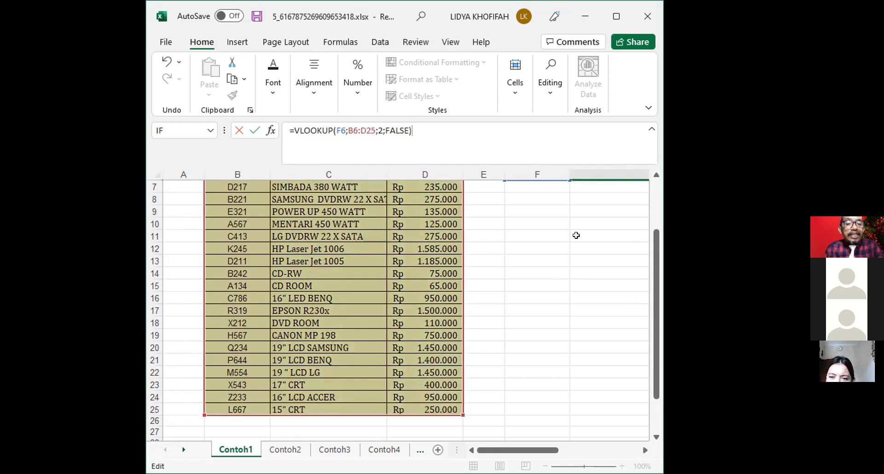
key(Return)
drag(656, 243, 508, 238)
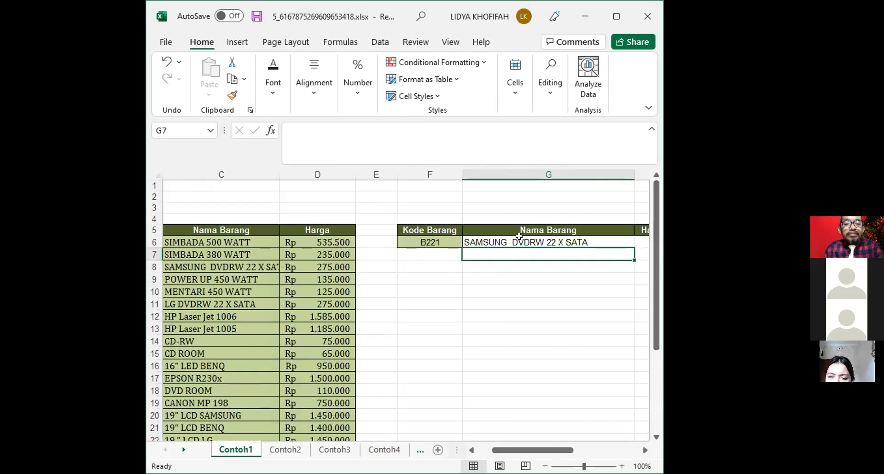
Step: Narrow the table array of the participant's VLOOKUP formula in G6 to B6:C25 and reselect G6 to check its formula
click(591, 240)
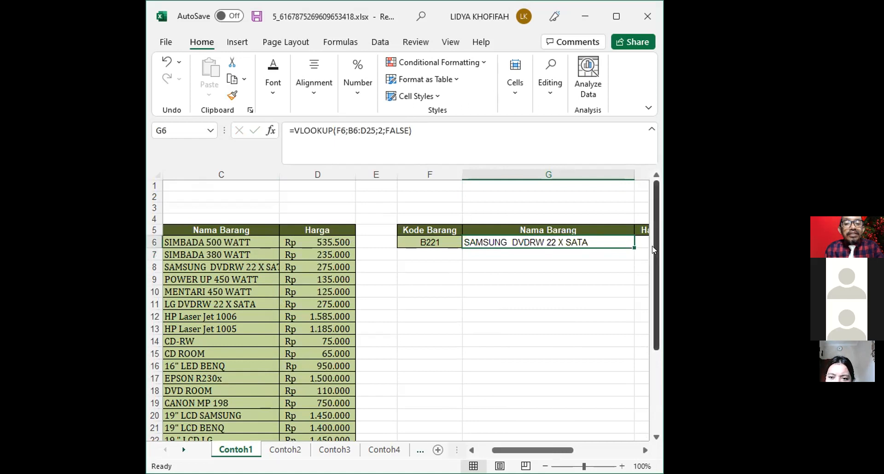
drag(654, 249, 652, 331)
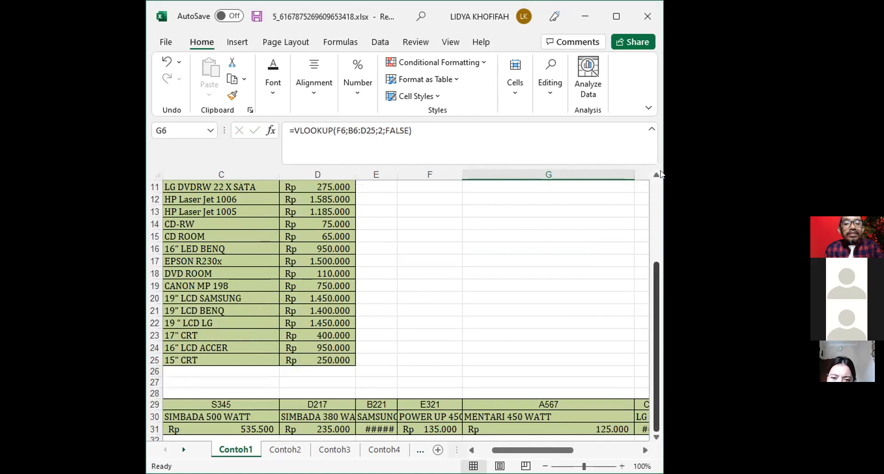
scroll(661, 174, up, 4)
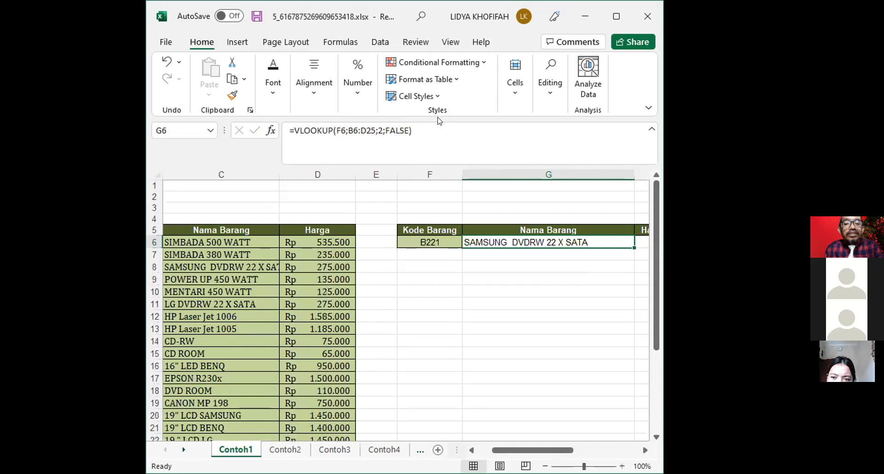
click(424, 125)
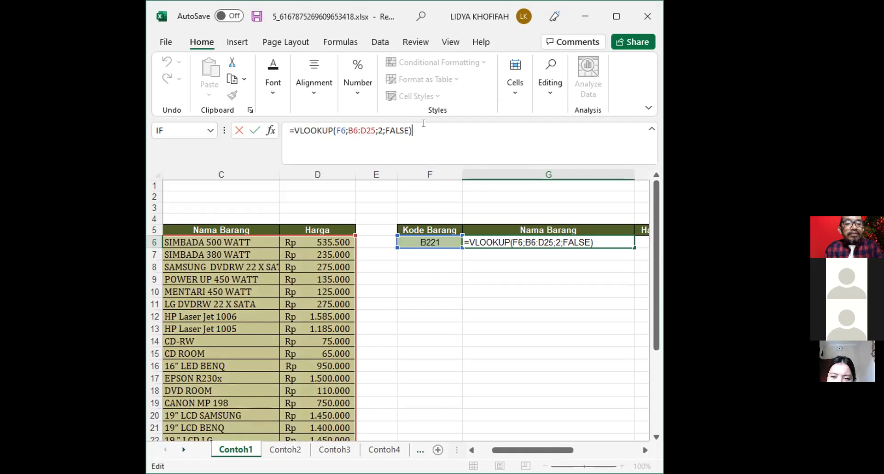
click(352, 124)
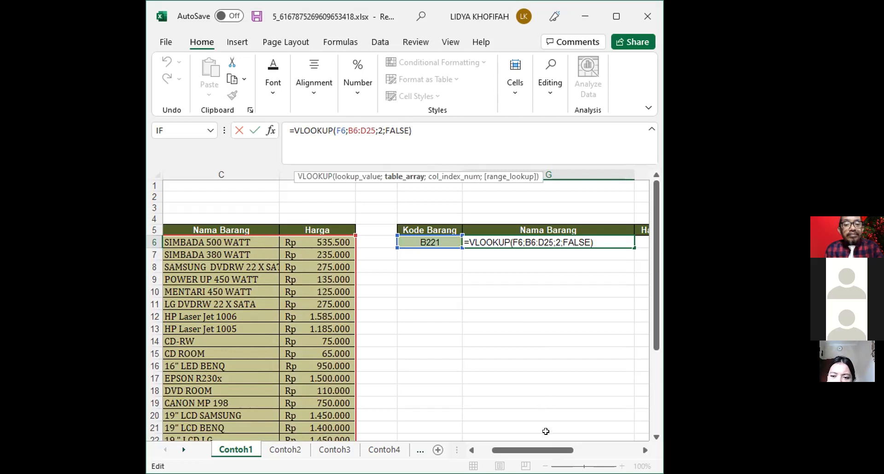
drag(514, 450, 460, 453)
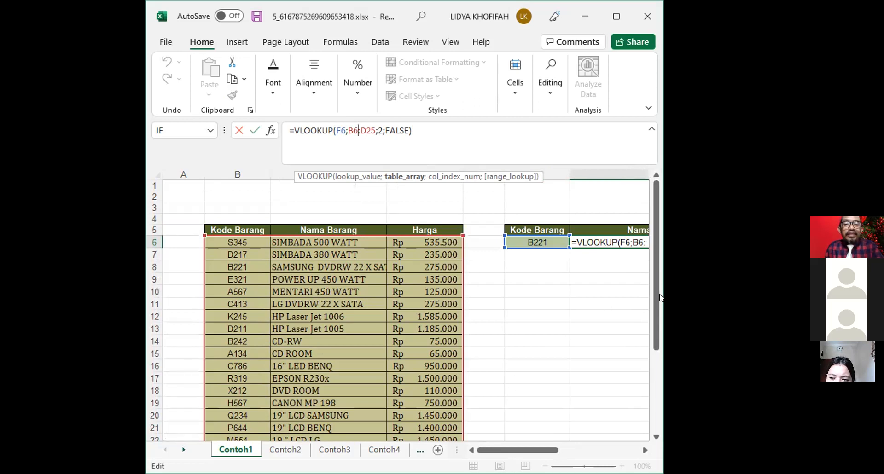
drag(659, 295, 660, 352)
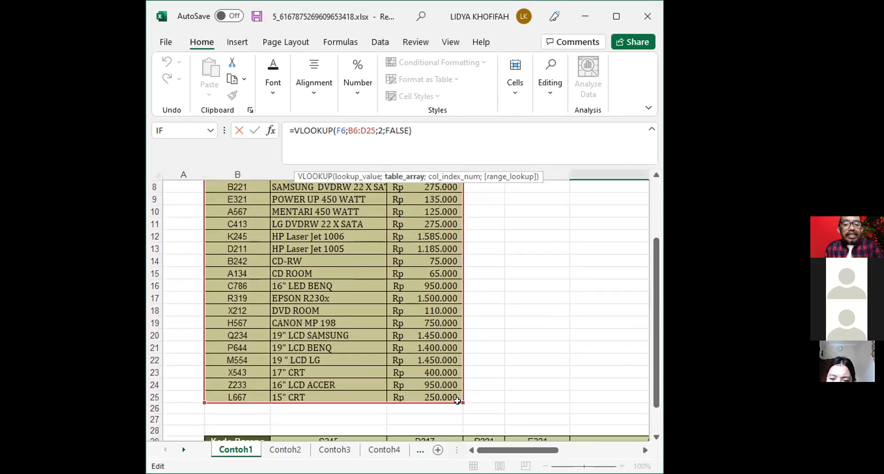
drag(456, 396, 384, 393)
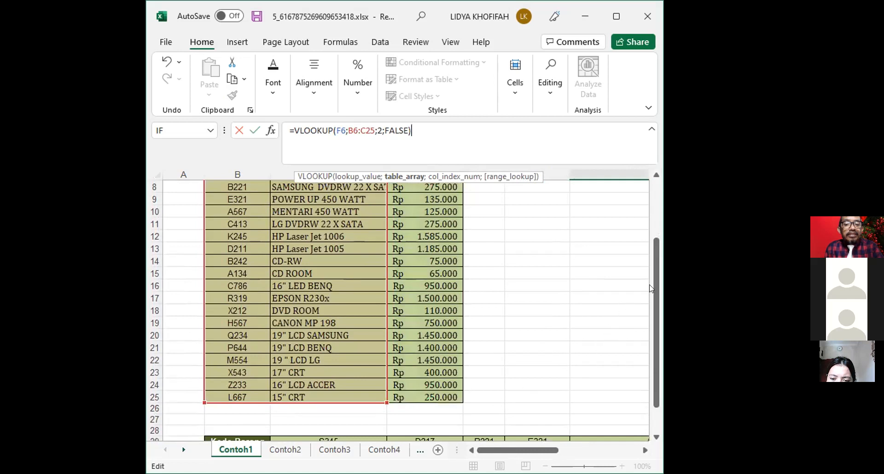
drag(658, 286, 658, 229)
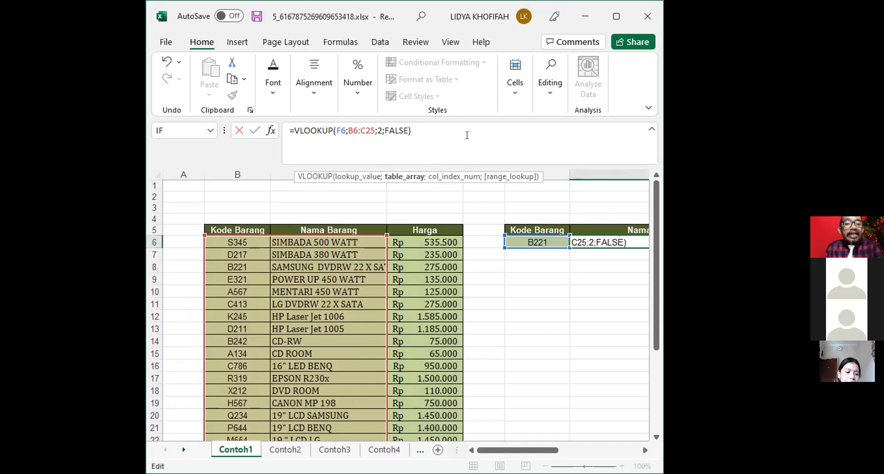
key(Return)
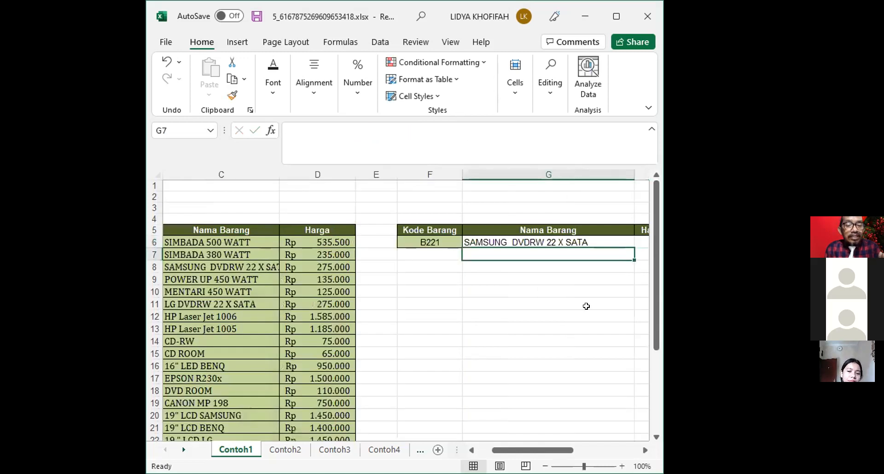
click(537, 244)
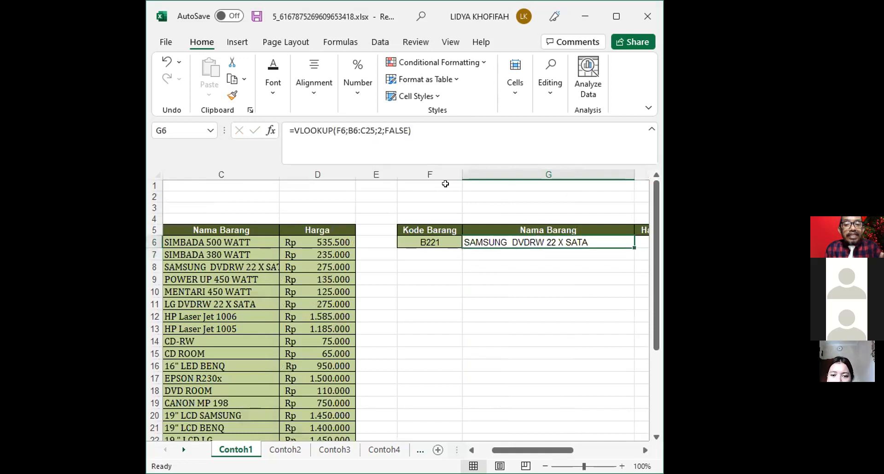
click(428, 140)
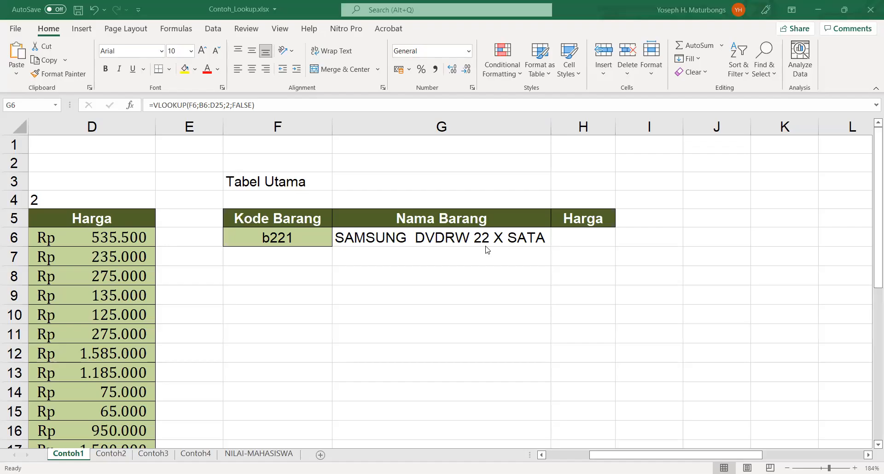
Step: Back in Contoh_Lookup.xlsx, examine which supplementary table range the VLOOKUP formula in G6 covers, leaving the formula as it is
click(452, 239)
double_click(468, 241)
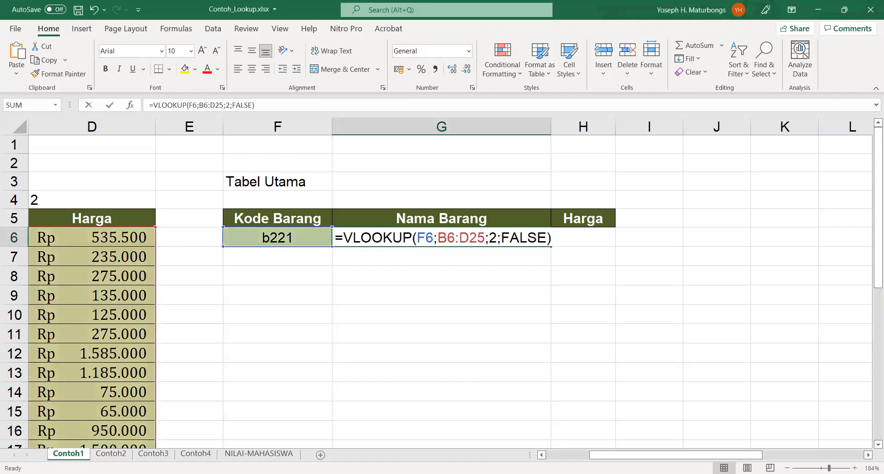
drag(661, 455, 571, 454)
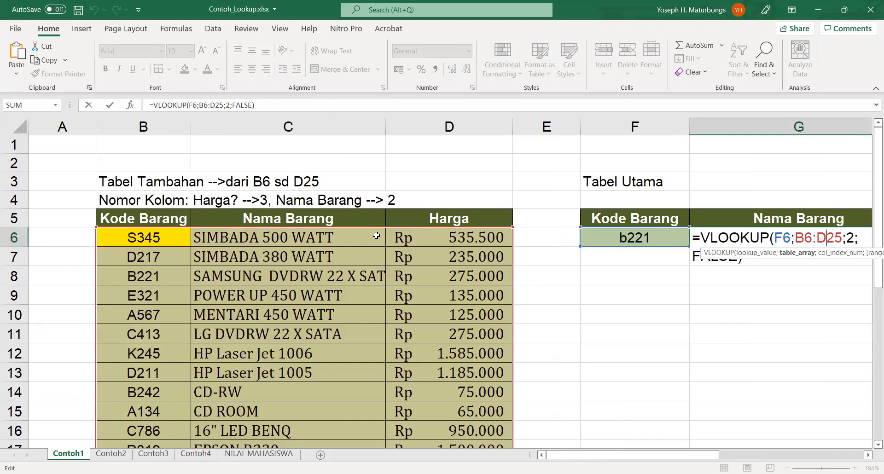
scroll(481, 297, down, 7)
scroll(481, 297, up, 5)
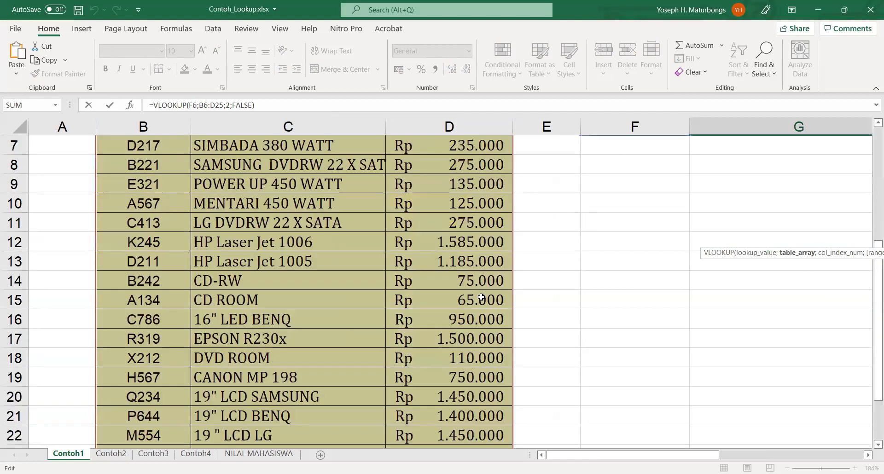
scroll(482, 297, up, 2)
drag(636, 457, 680, 443)
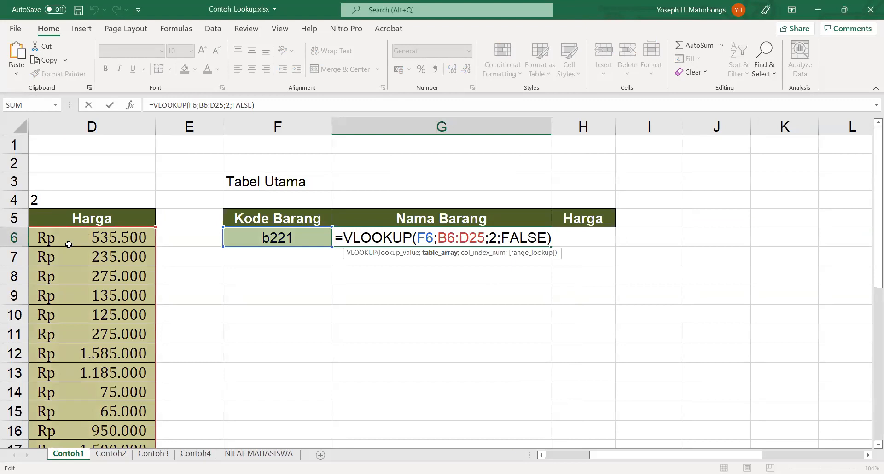
key(Return)
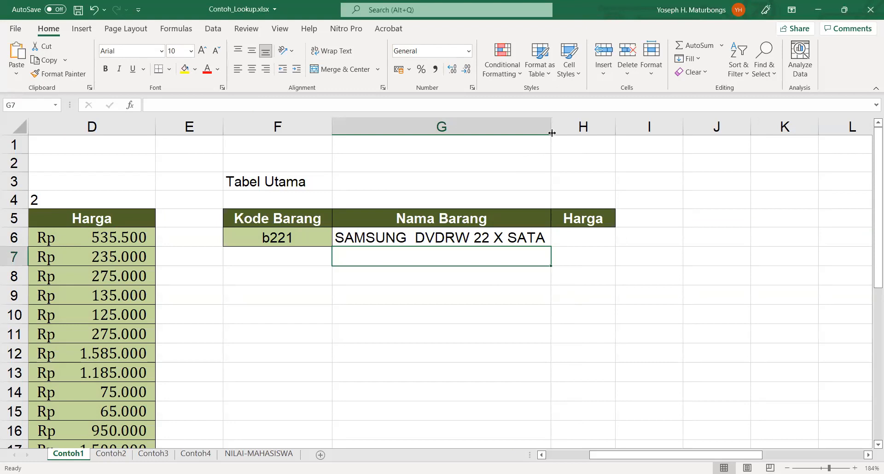
Step: Widen the main table's Nama Barang and Harga columns, G and H
drag(552, 133, 560, 133)
drag(624, 128, 647, 126)
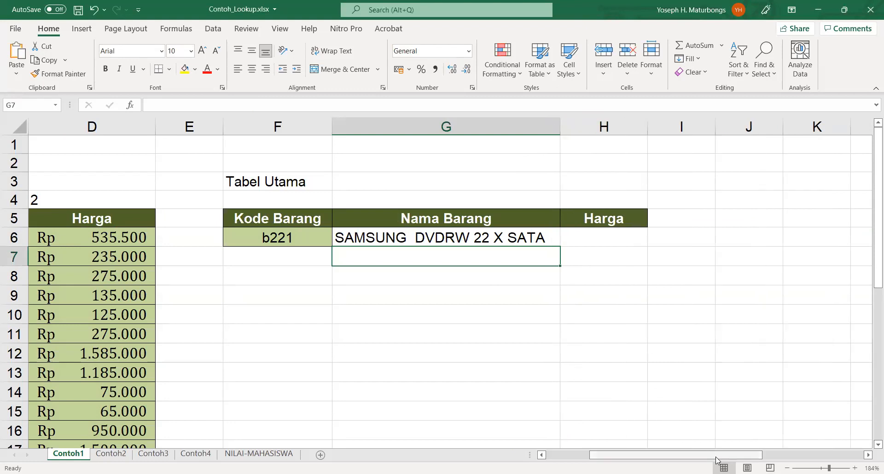
Step: Examine the Nama Barang and Harga columns of the supplementary table, then return to the main table
drag(713, 456, 663, 456)
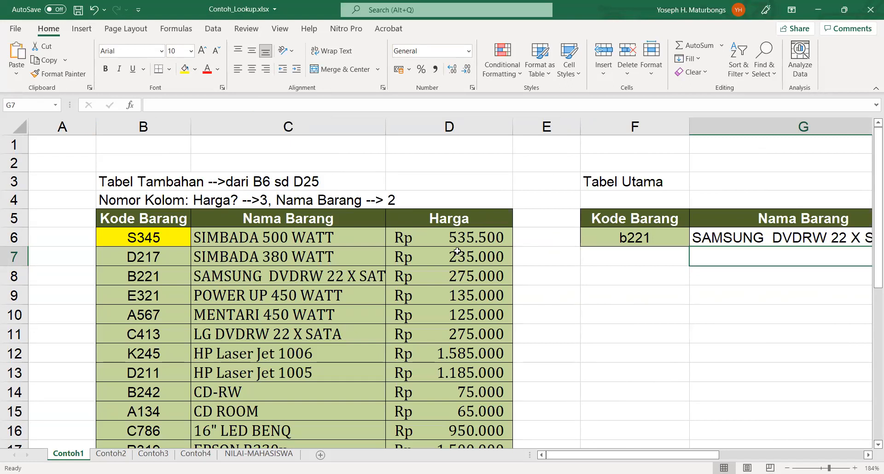
click(300, 223)
drag(300, 223, 300, 249)
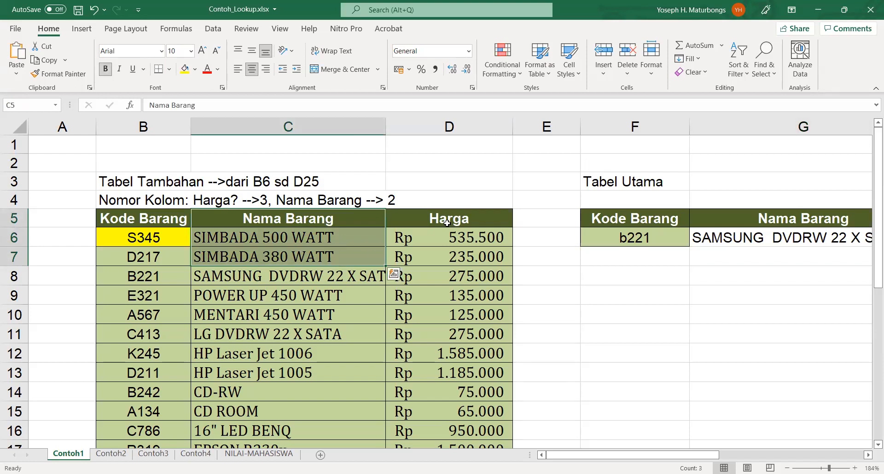
click(466, 216)
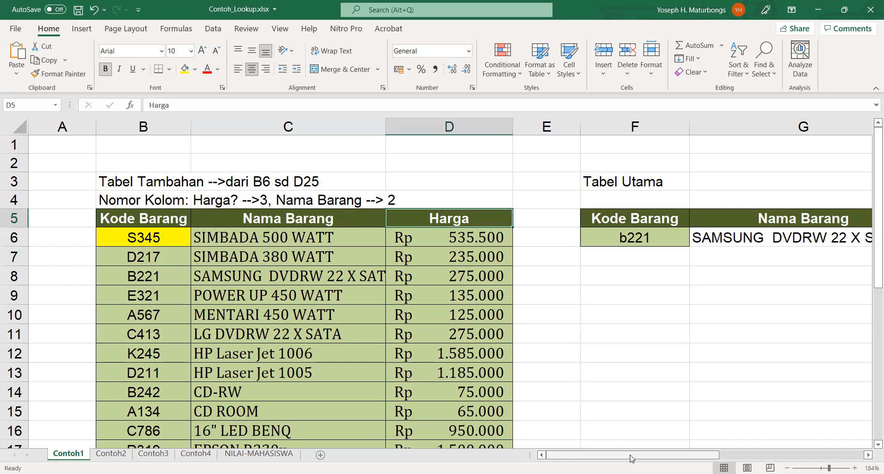
scroll(630, 458, right, 5)
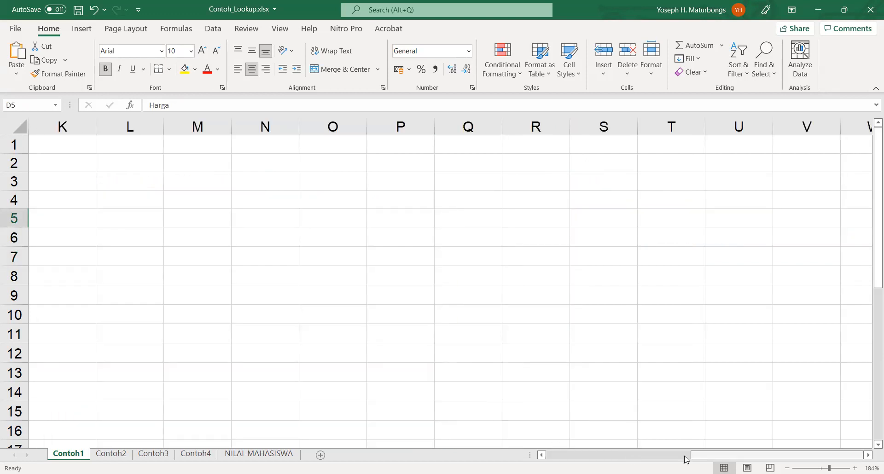
scroll(686, 459, left, 4)
click(395, 356)
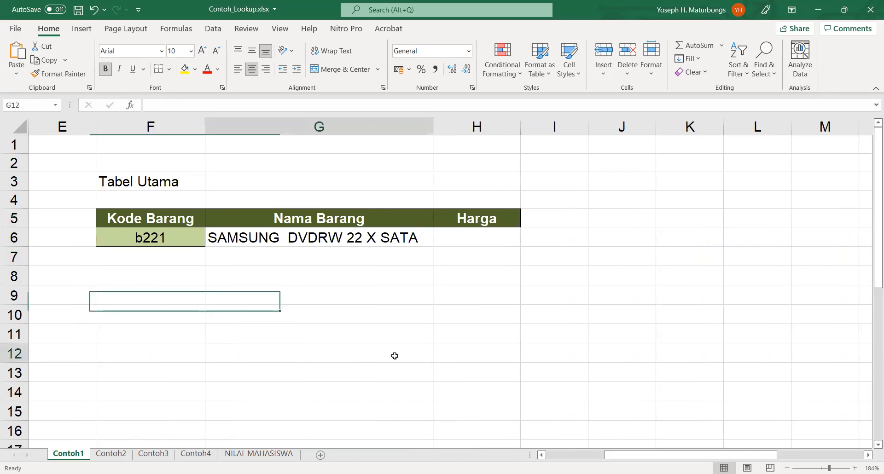
Step: Widen the main table's Harga column H further
click(342, 238)
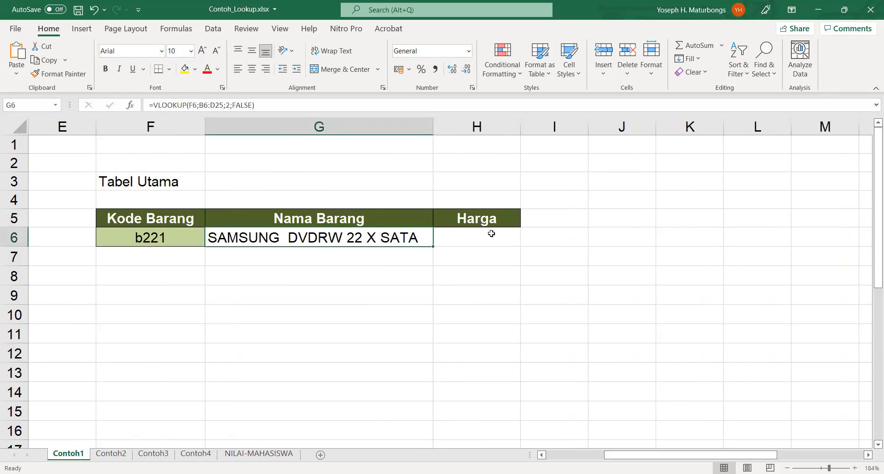
drag(520, 125, 569, 128)
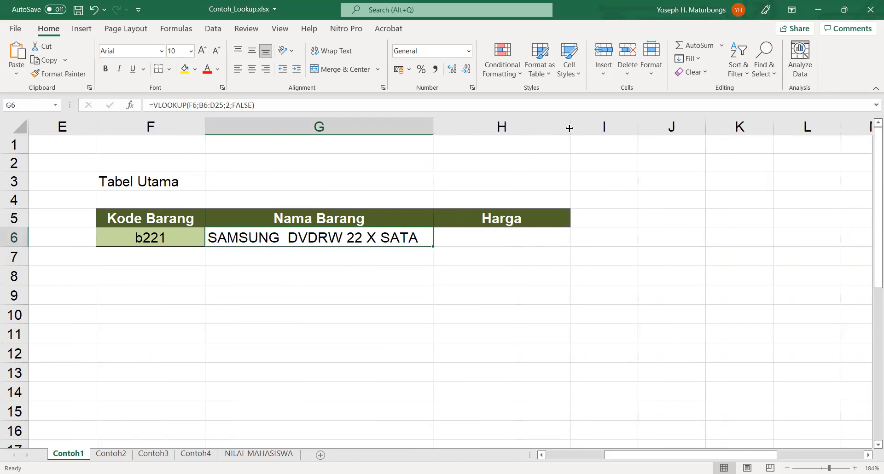
click(407, 266)
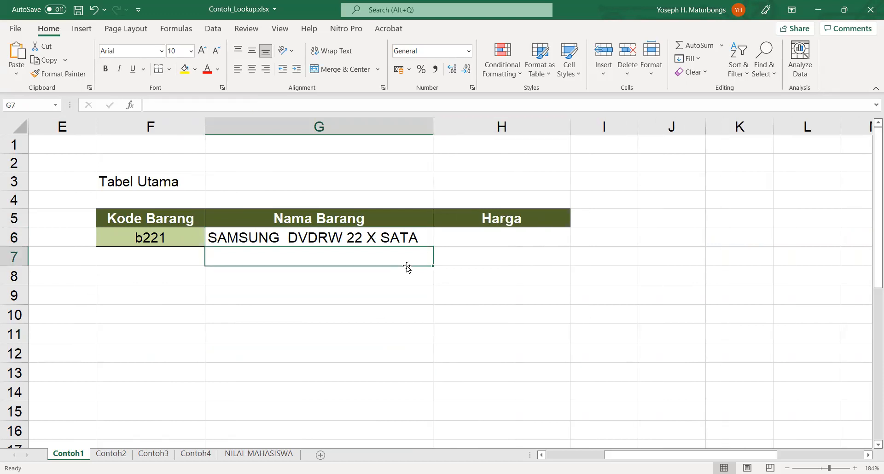
click(367, 238)
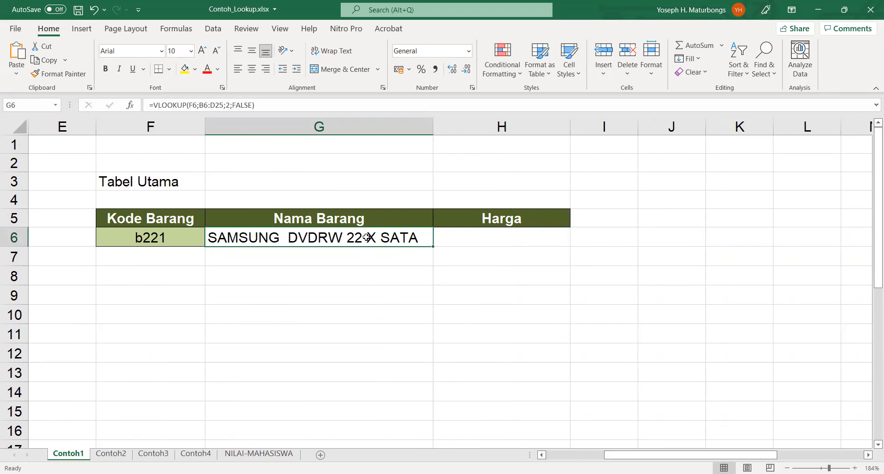
key(ctrl+c)
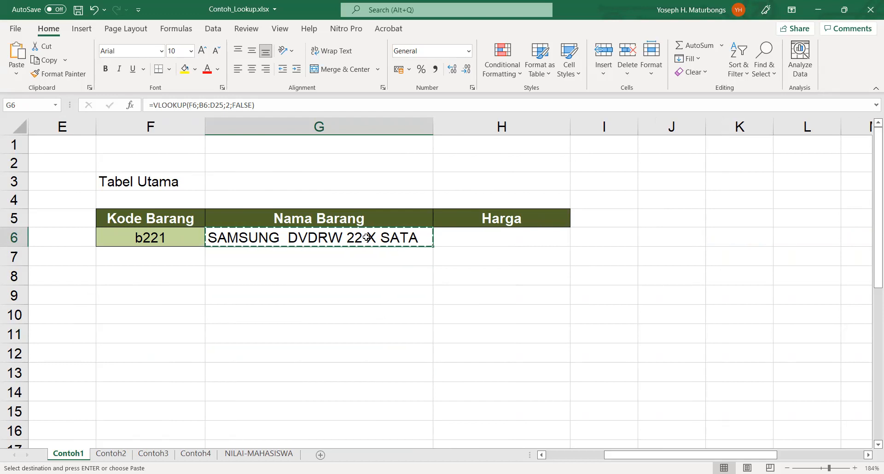
click(361, 279)
key(Escape)
Step: Copy the VLOOKUP formula from G6 into the main table's Harga cell H6
click(374, 235)
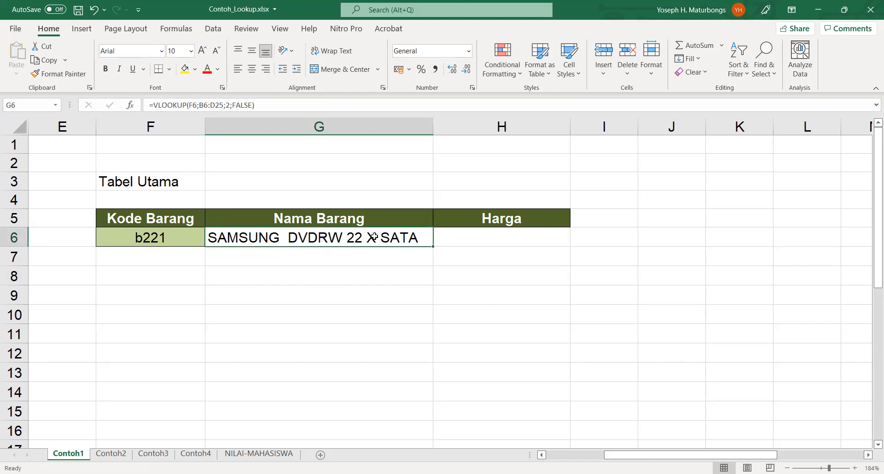
key(ctrl+c)
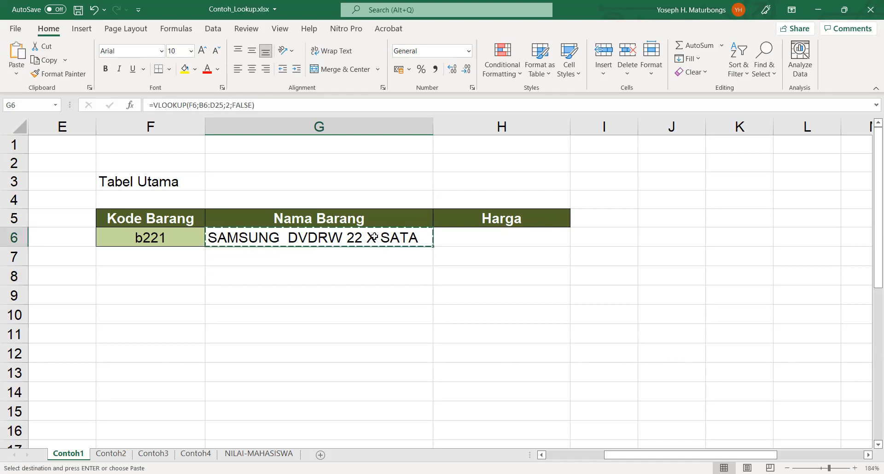
click(467, 240)
key(ctrl+v)
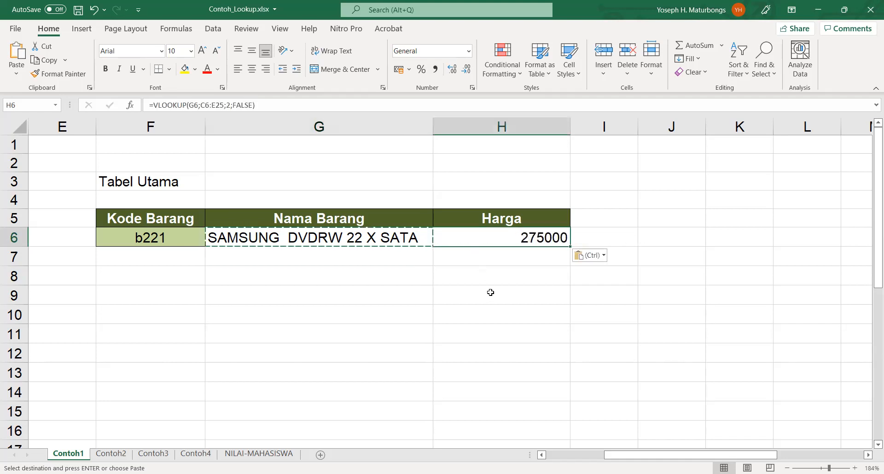
Step: Inspect the lookup value and table array in H6's copied formula, and compare its price with the supplementary table
click(489, 293)
click(515, 239)
double_click(530, 236)
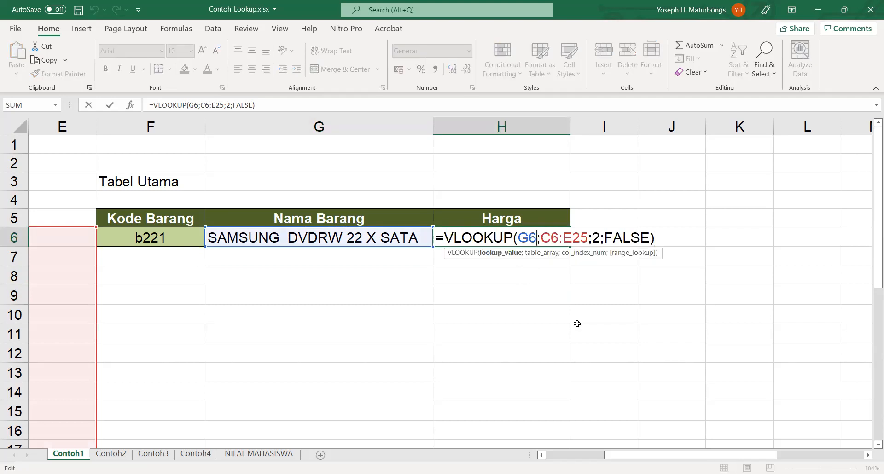
key(Return)
click(531, 235)
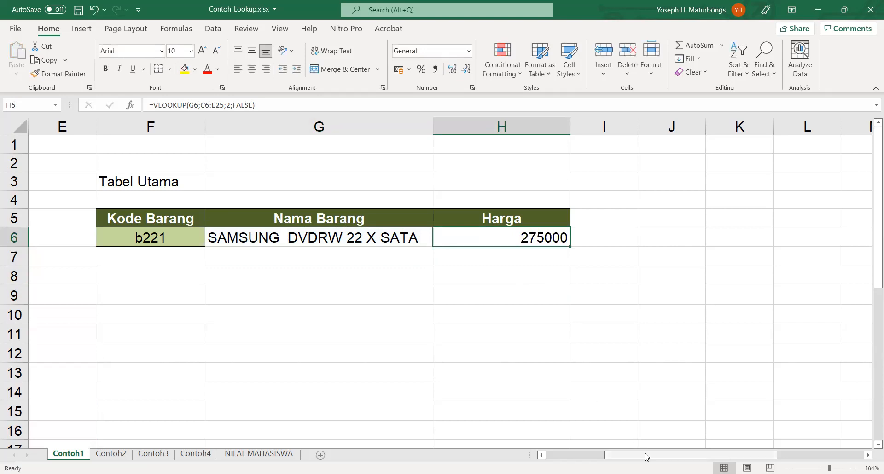
drag(645, 454, 588, 458)
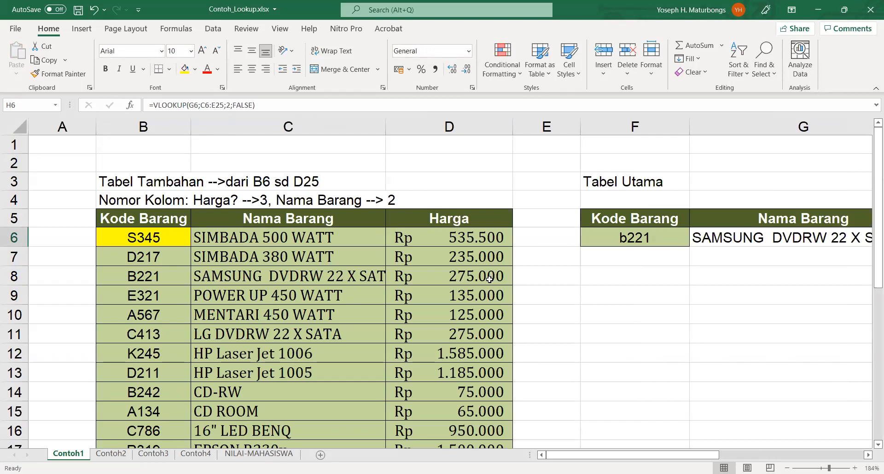
Step: Set the item code in F6 to b242 and check the name and price looked up in G6 and H6
click(648, 236)
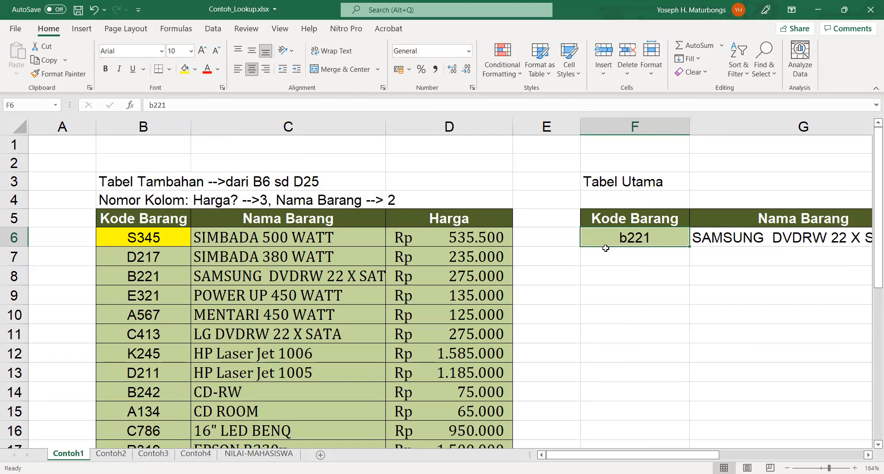
text(b242)
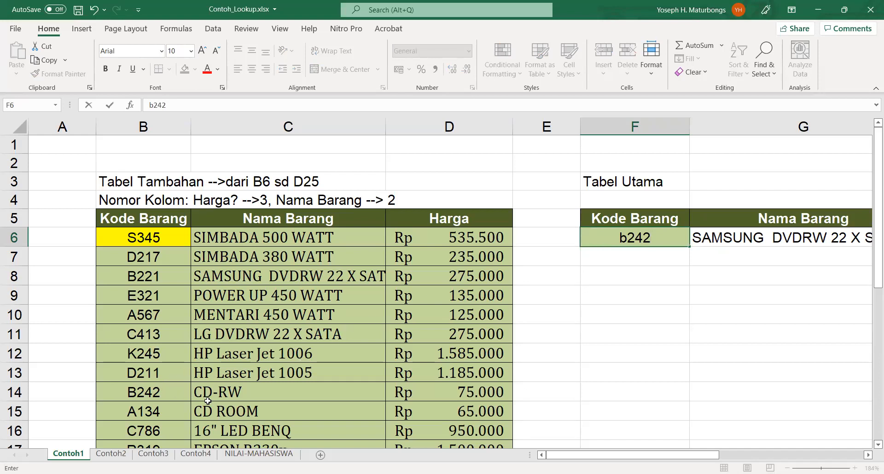
key(Return)
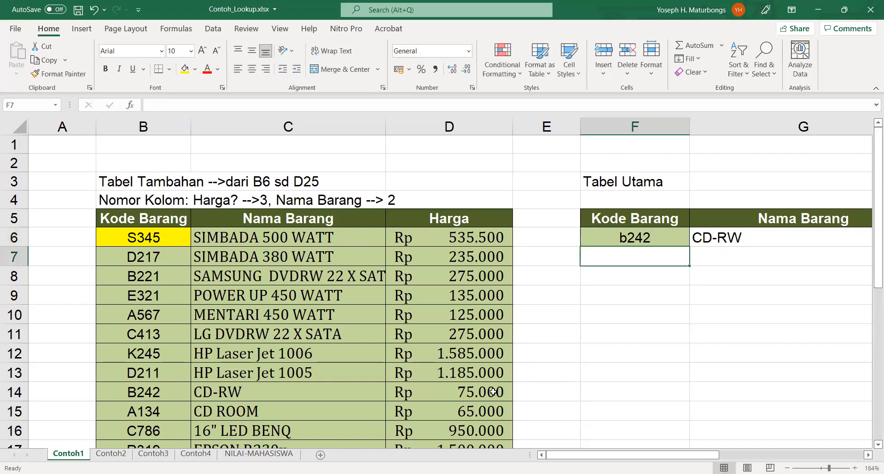
key(Right)
key(Right)
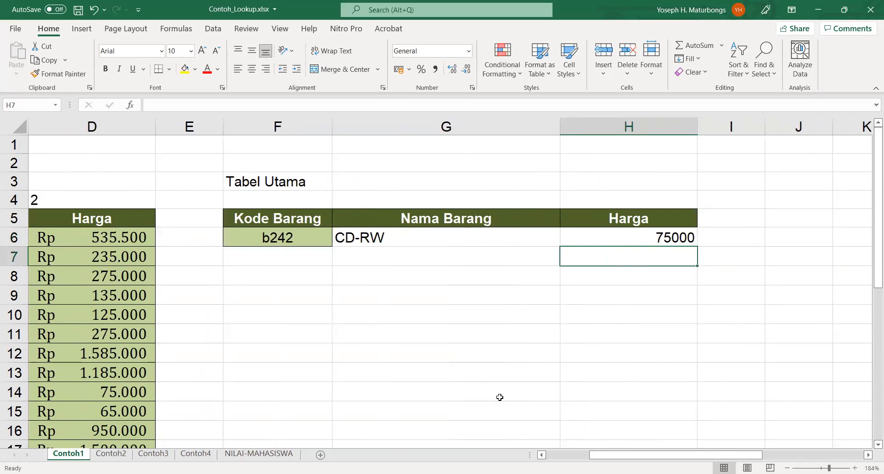
key(Up)
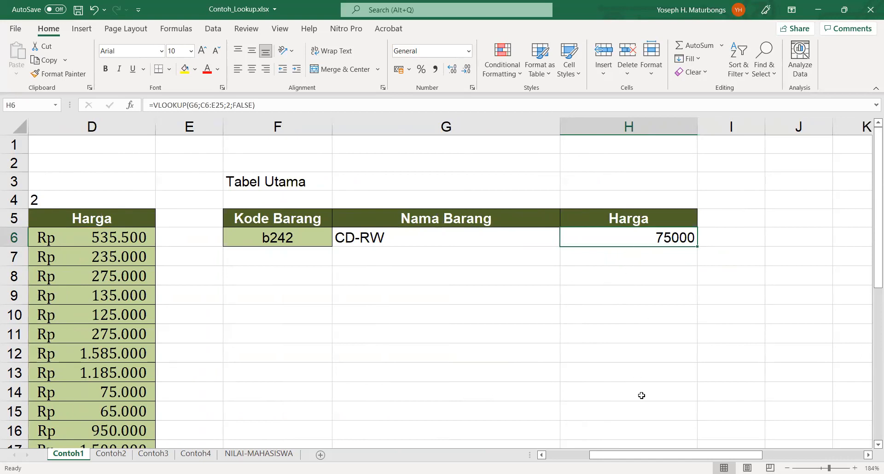
Step: Set the item code in F6 to x543 and compare the looked-up name and price with the supplementary table
drag(655, 459, 611, 458)
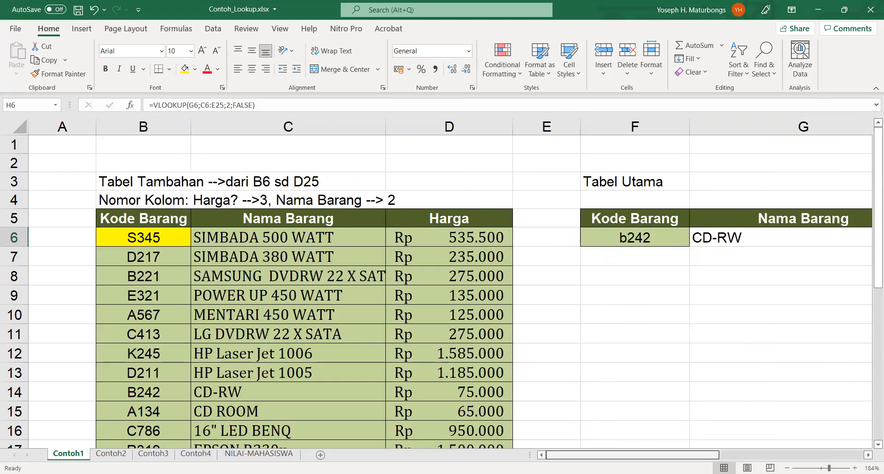
scroll(299, 405, down, 3)
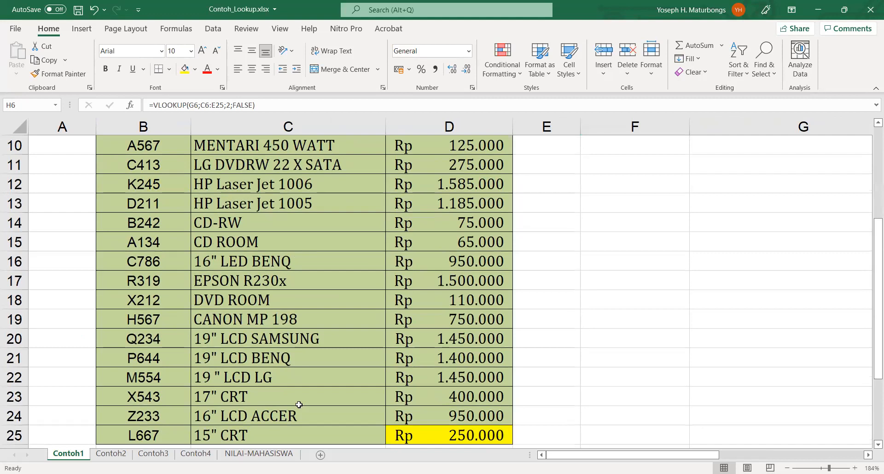
scroll(298, 405, up, 3)
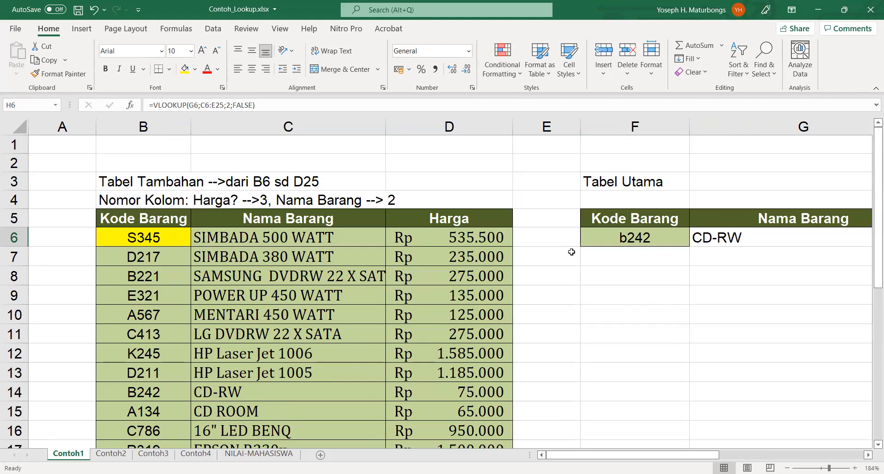
double_click(630, 242)
drag(617, 237, 543, 225)
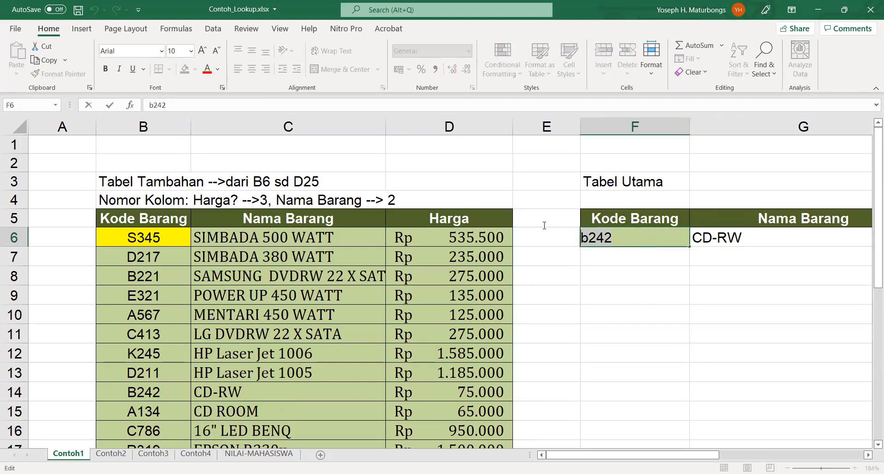
text(x543)
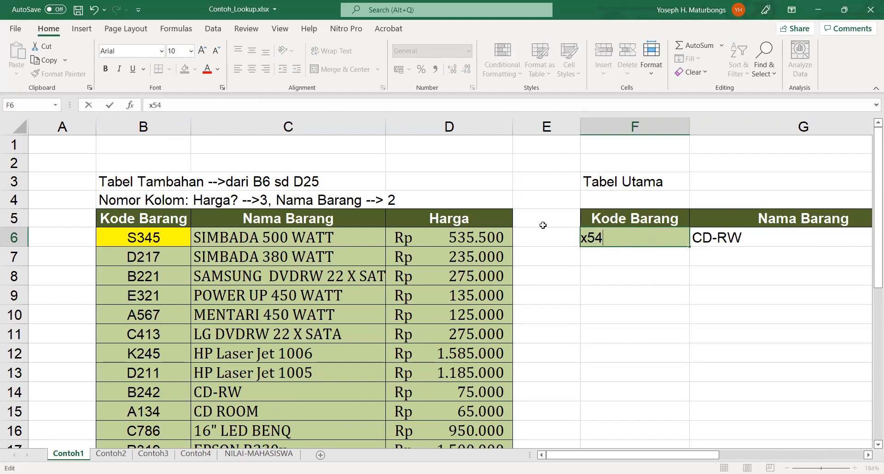
key(Return)
scroll(418, 296, down, 5)
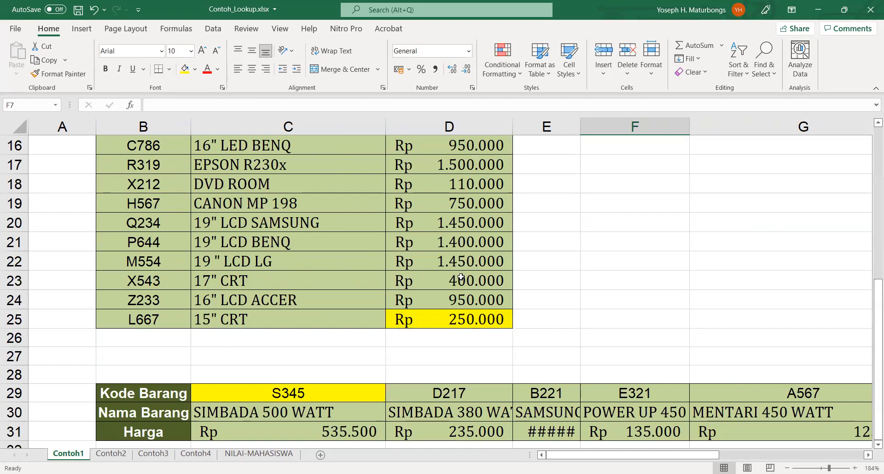
scroll(461, 276, up, 5)
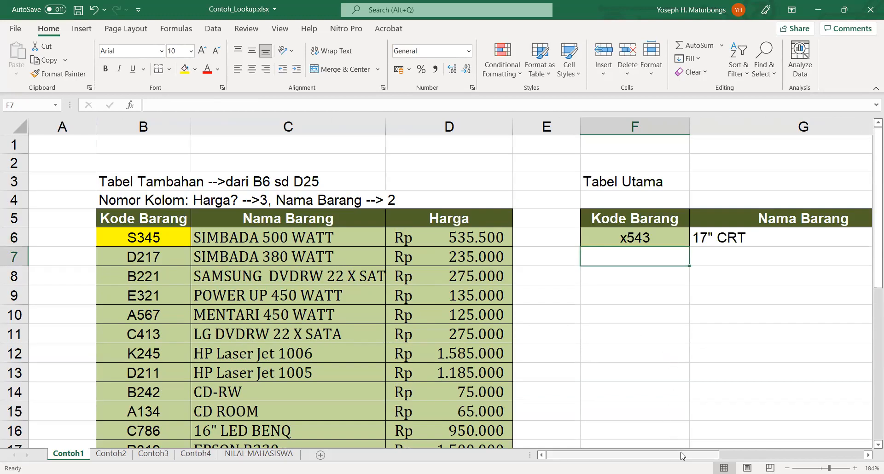
drag(682, 456, 730, 440)
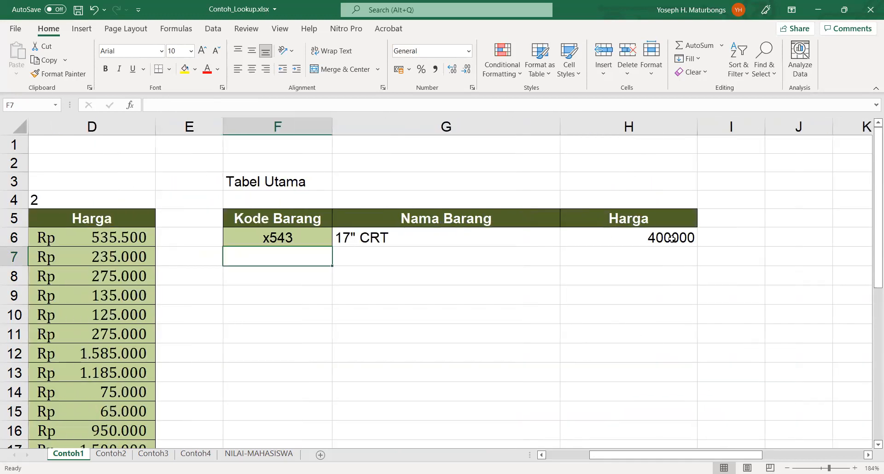
Step: Examine which lookup value and table range the VLOOKUP formula in H6 uses, leaving the formula as it is
click(671, 238)
double_click(672, 238)
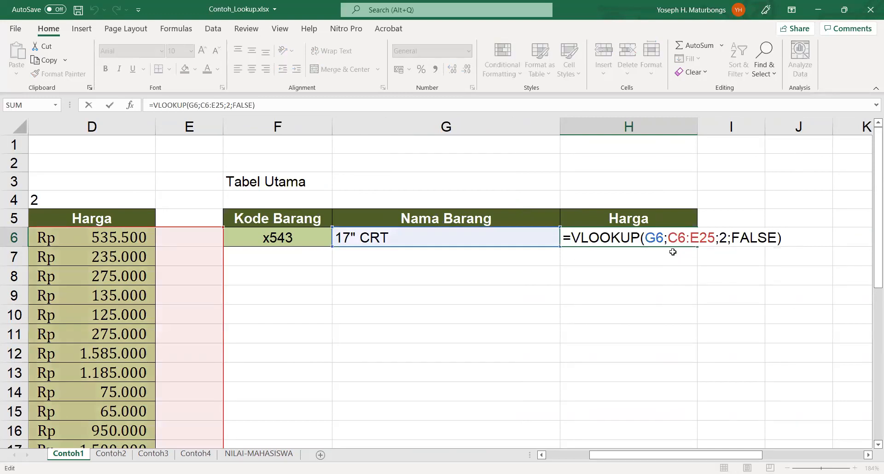
key(Return)
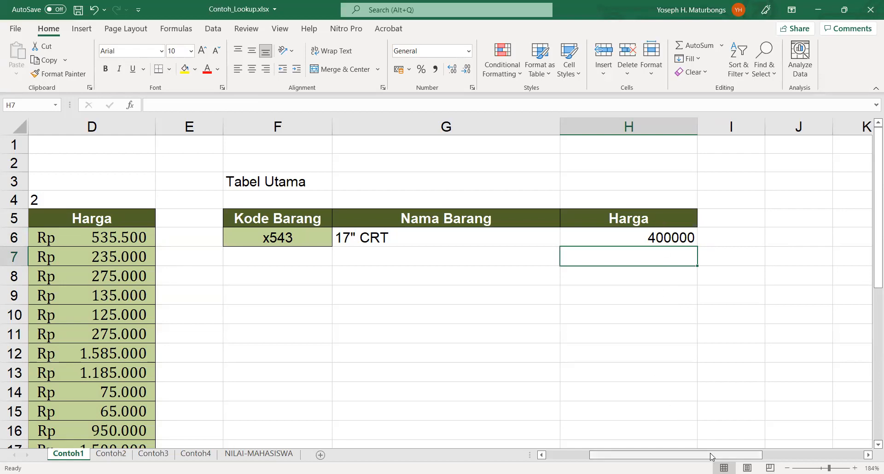
Step: Pick an item code from the end of the supplementary table and set the item code in F6 to l667
drag(710, 456, 668, 457)
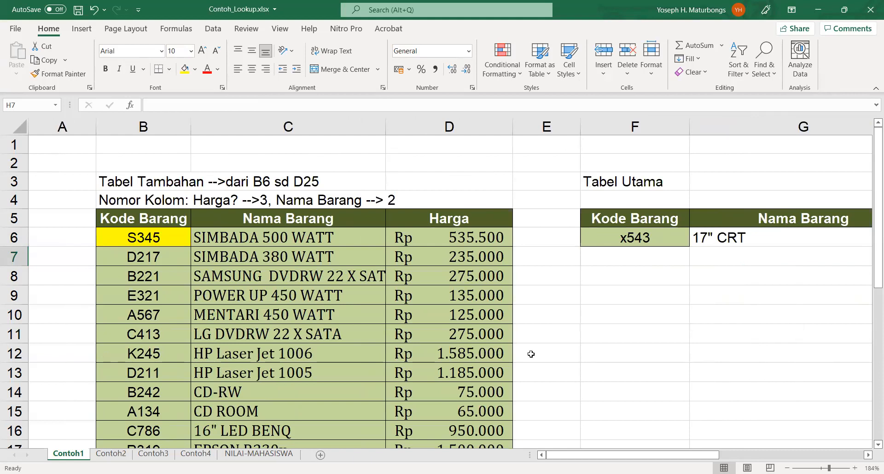
scroll(531, 354, down, 4)
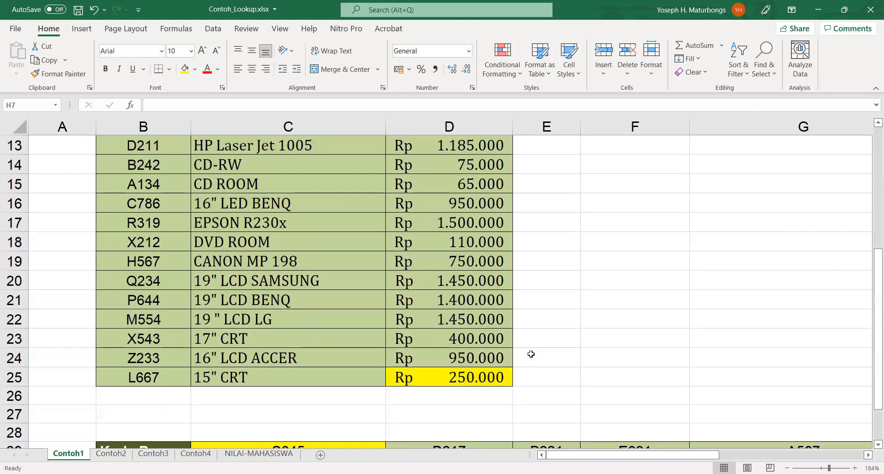
scroll(531, 354, up, 4)
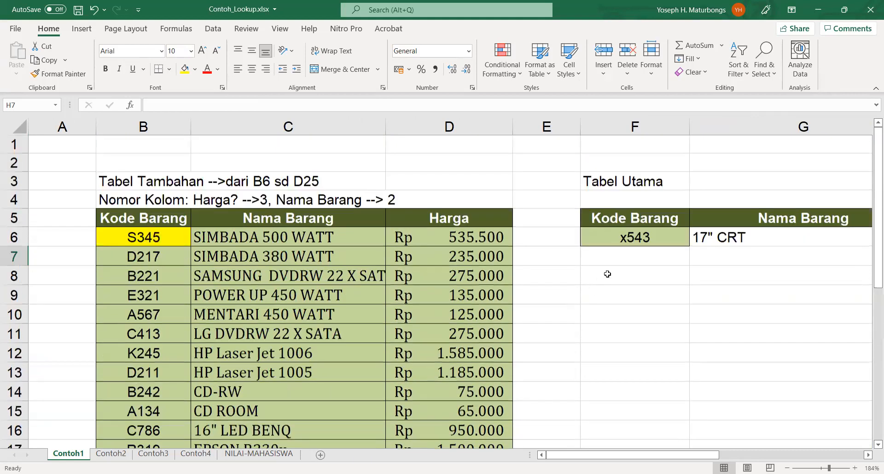
double_click(623, 237)
drag(622, 238, 661, 232)
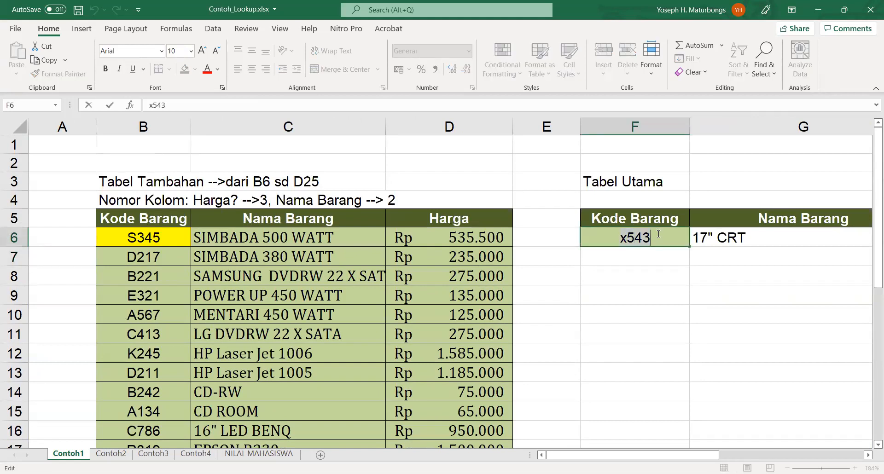
text(I667)
key(Return)
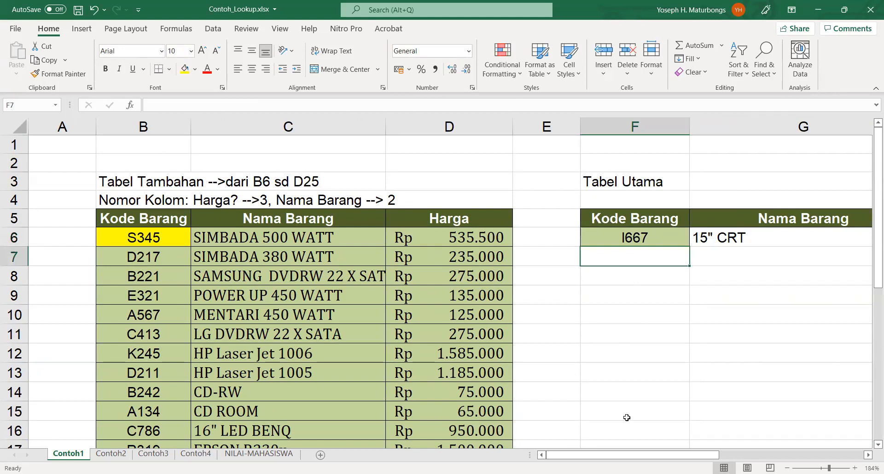
Step: Compare the name and price looked up in G6 and H6 with the L667 row of the supplementary table
scroll(713, 440, right, 5)
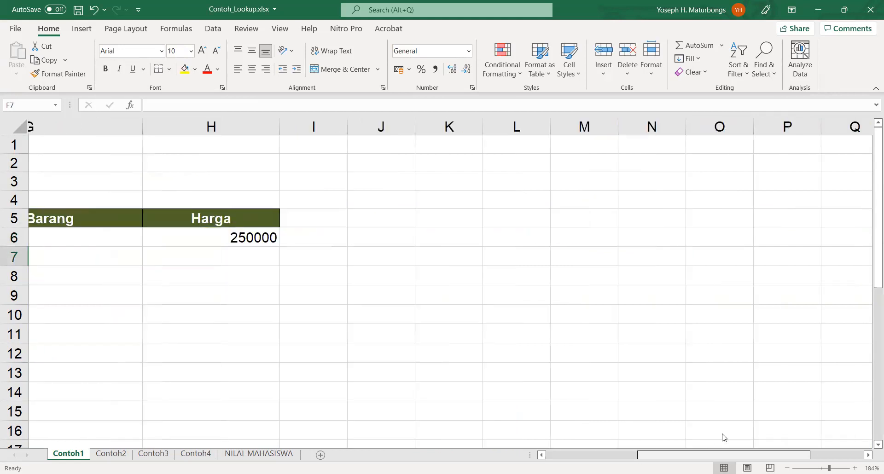
scroll(480, 350, left, 5)
scroll(480, 349, down, 2)
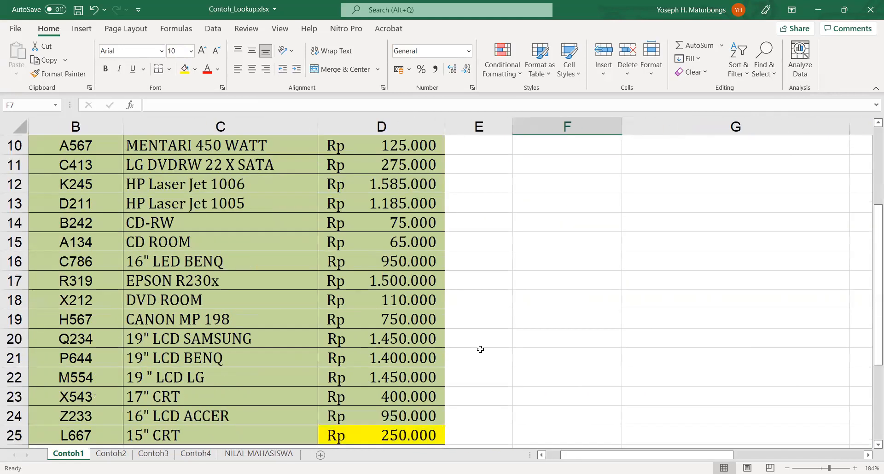
scroll(480, 350, down, 1)
click(406, 382)
scroll(530, 363, up, 4)
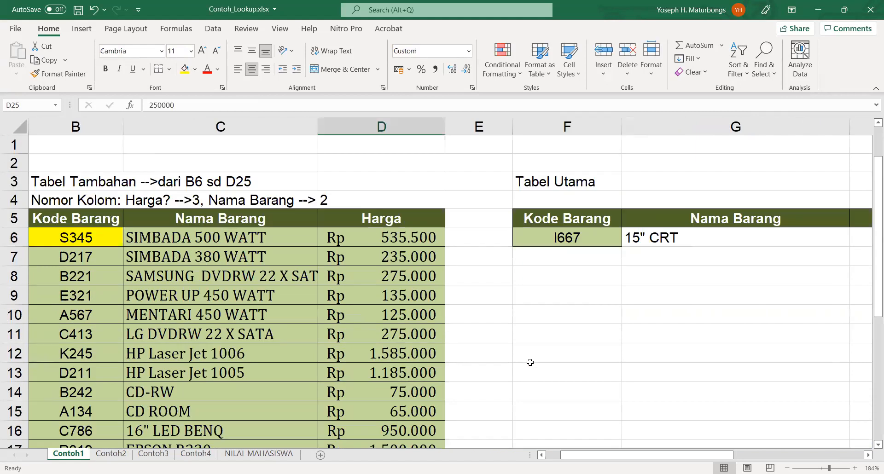
scroll(727, 442, right, 2)
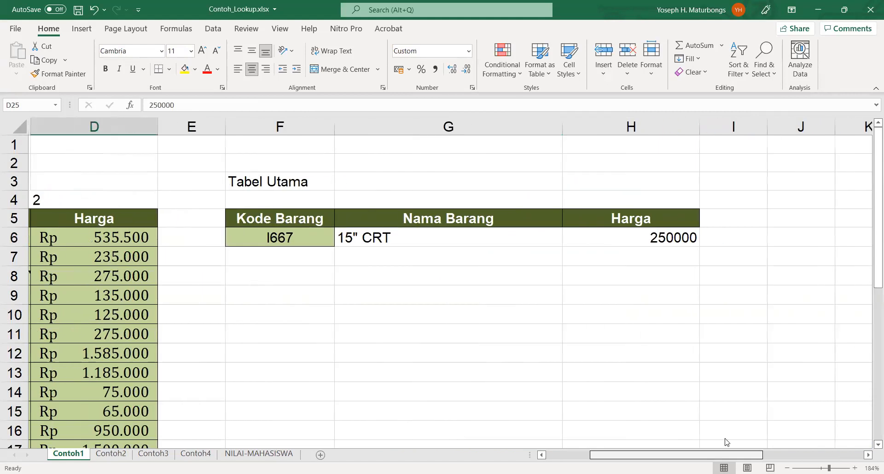
scroll(727, 442, right, 1)
scroll(728, 437, right, 1)
Step: Examine the lookup value, table array and column index in H6's VLOOKUP formula against the supplementary table's columns
double_click(552, 238)
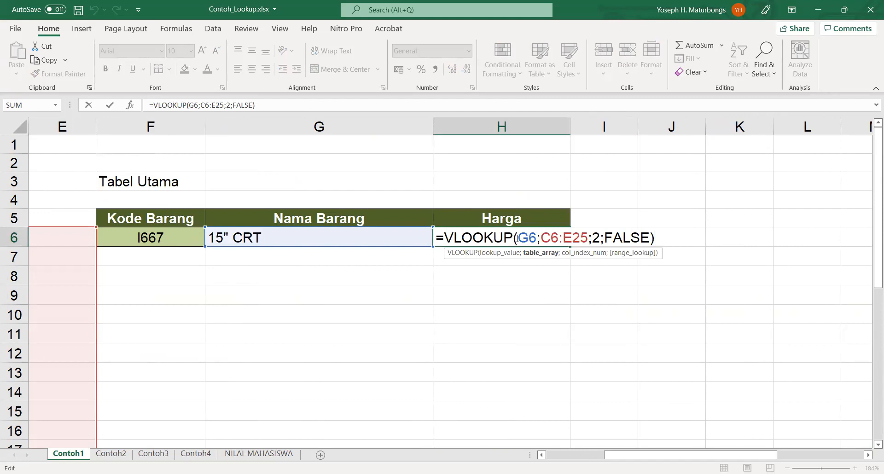
drag(518, 238, 536, 238)
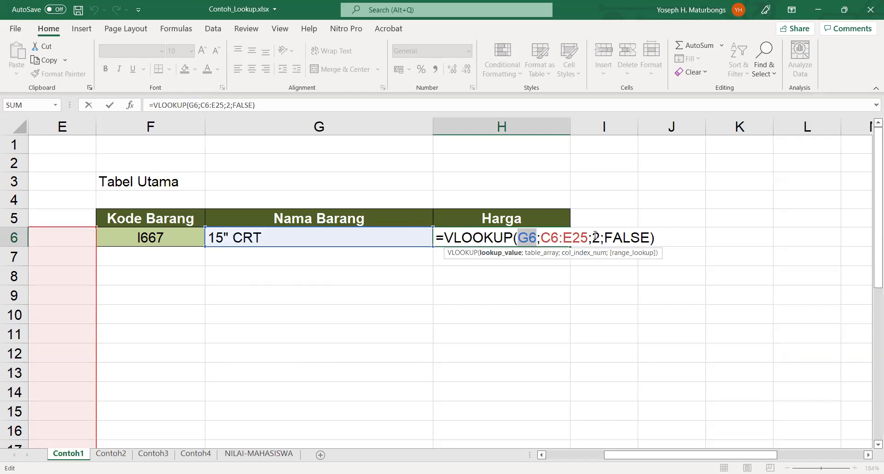
drag(592, 238, 599, 237)
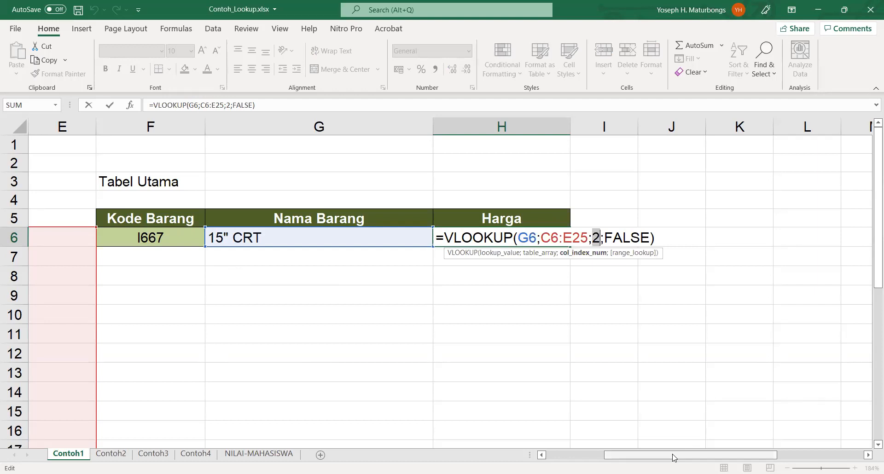
drag(674, 458, 615, 458)
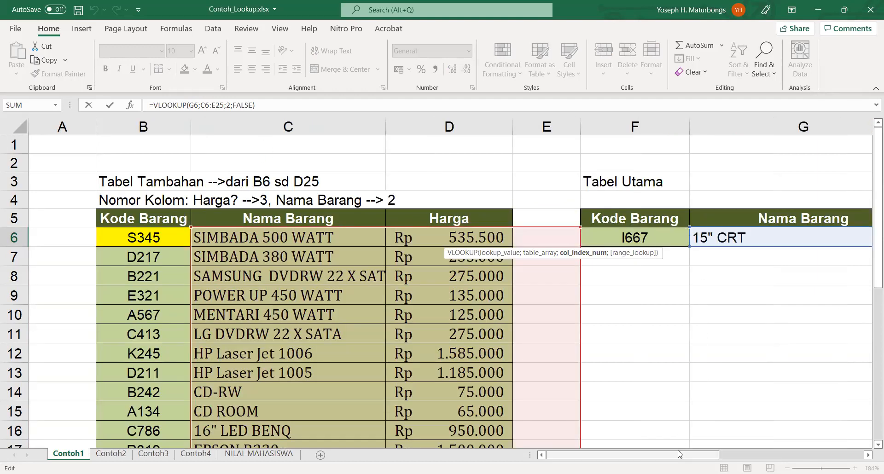
drag(678, 454, 737, 454)
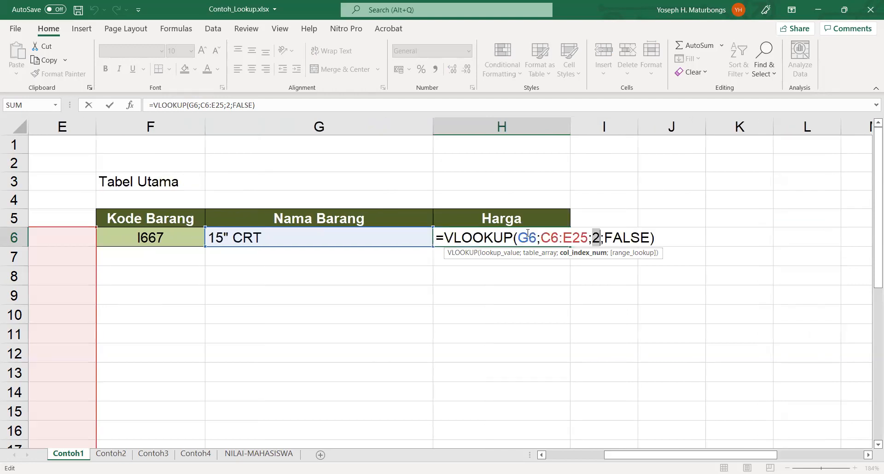
drag(541, 238, 583, 240)
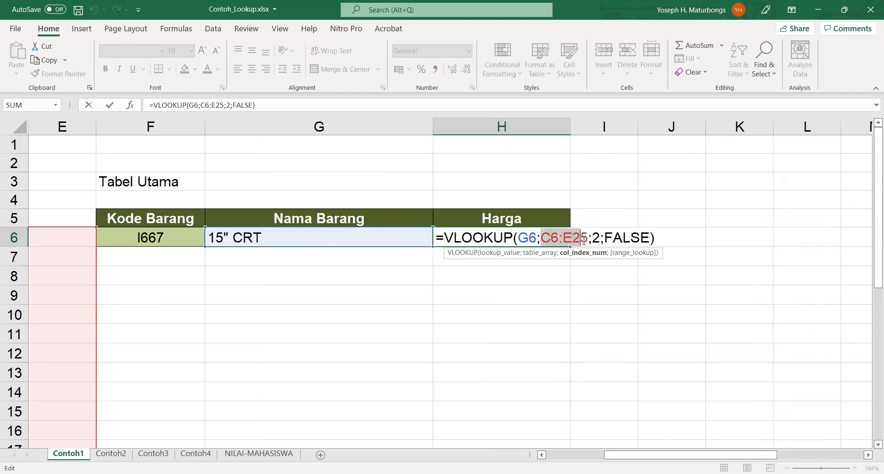
click(576, 455)
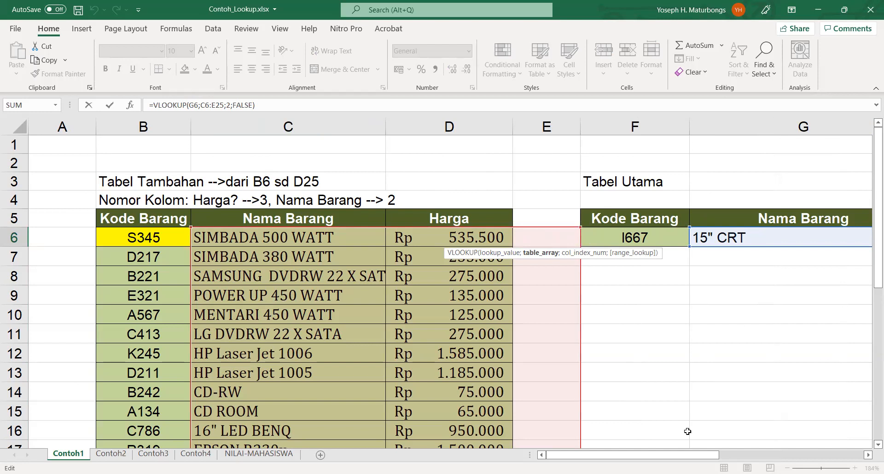
drag(678, 456, 730, 446)
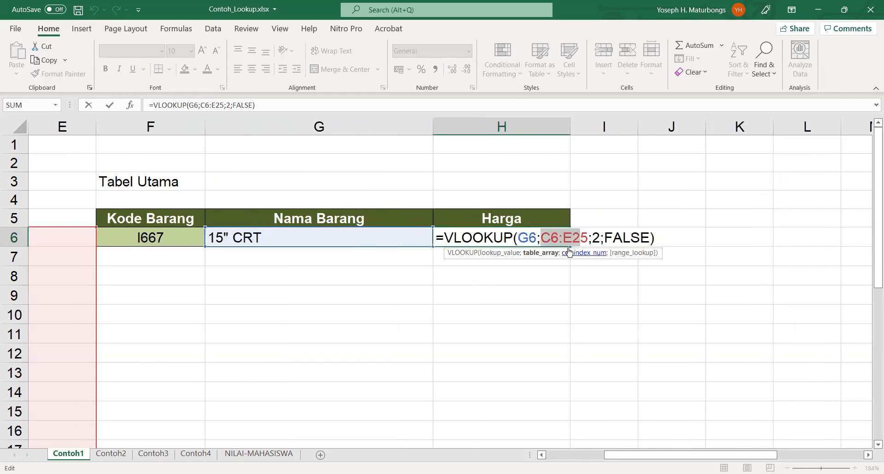
Step: Change the lookup value in H6's VLOOKUP formula to F6 and its column index to 3
click(523, 237)
double_click(523, 237)
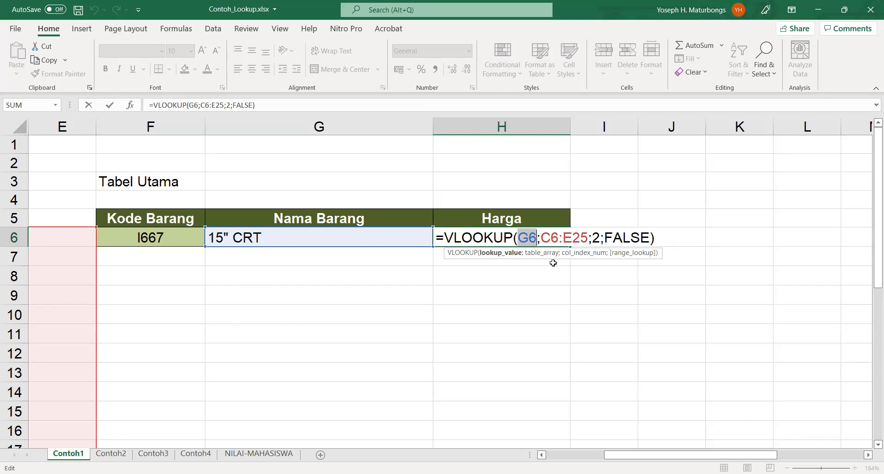
text(f6)
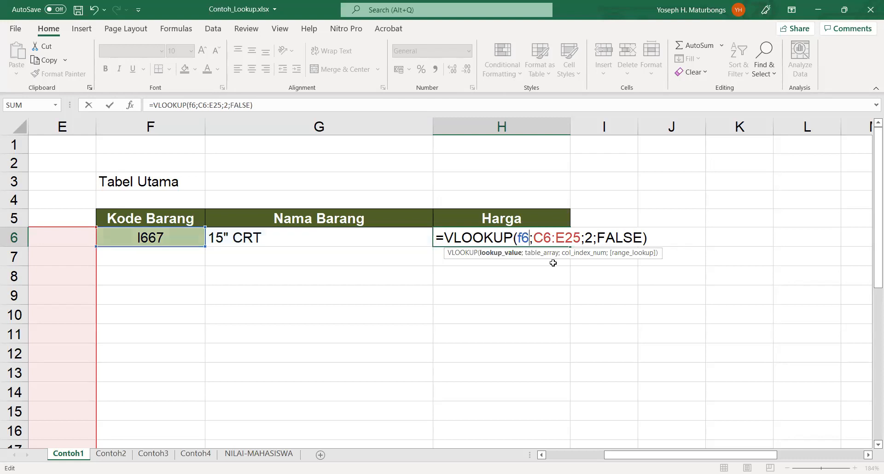
double_click(588, 238)
text(3)
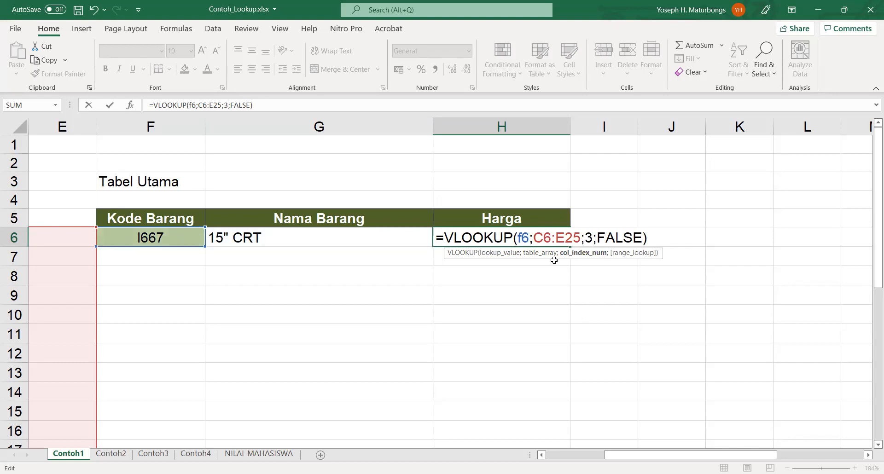
key(Return)
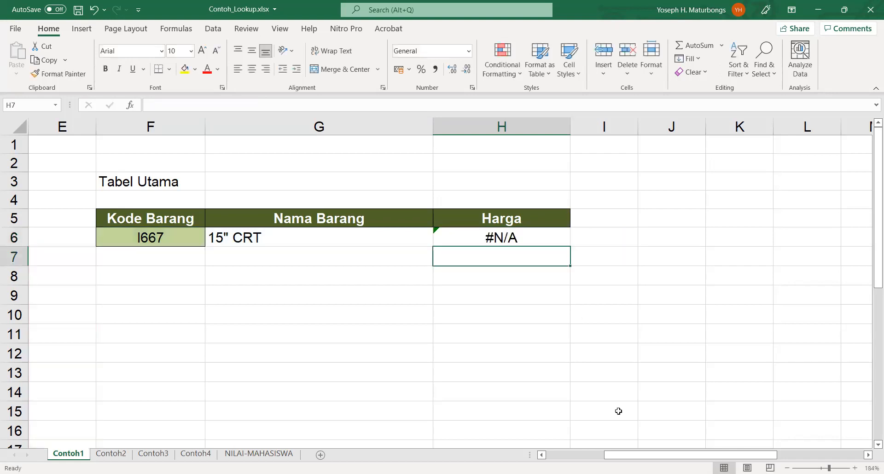
Step: Correct the table array in H6's VLOOKUP formula to B6:D25
mouse_move(659, 457)
mouse_down()
mouse_move(612, 455)
mouse_move(646, 455)
mouse_up()
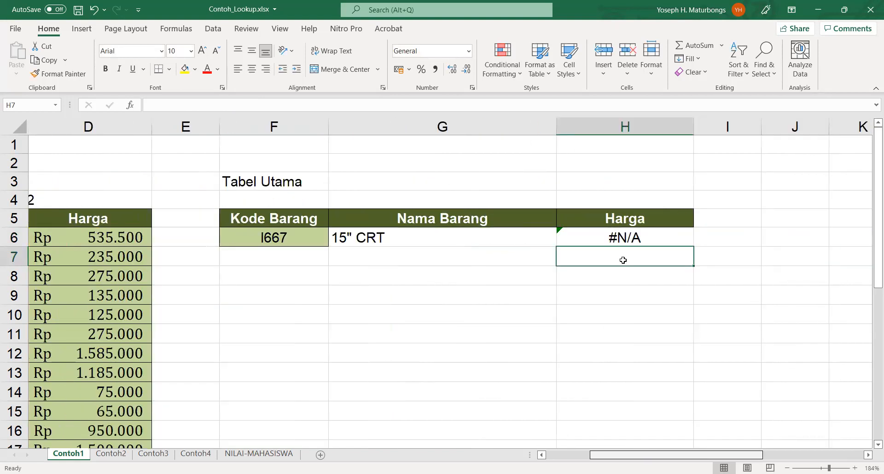
click(633, 238)
double_click(633, 238)
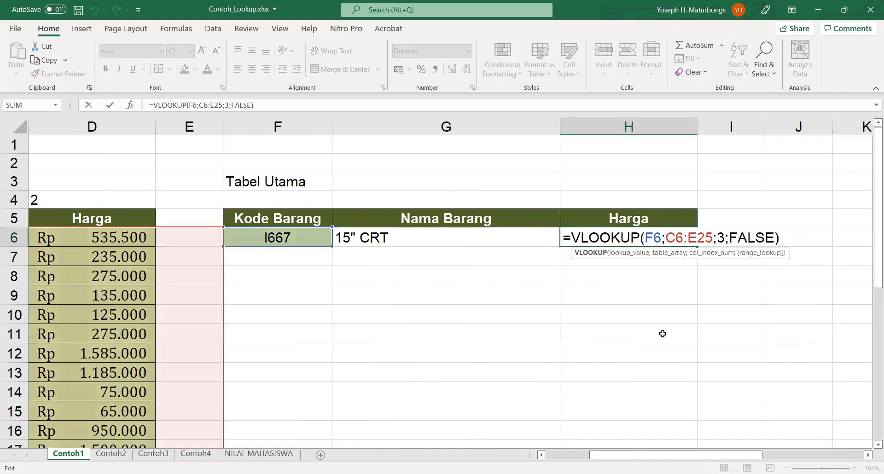
key(Return)
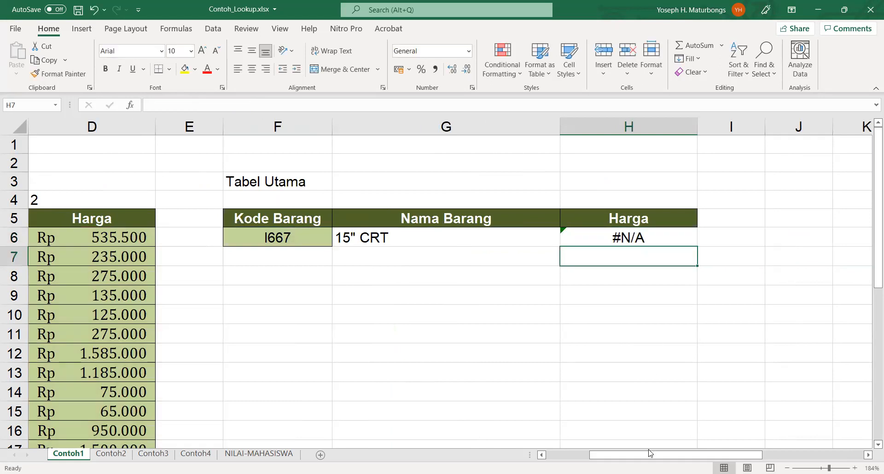
drag(702, 458, 732, 458)
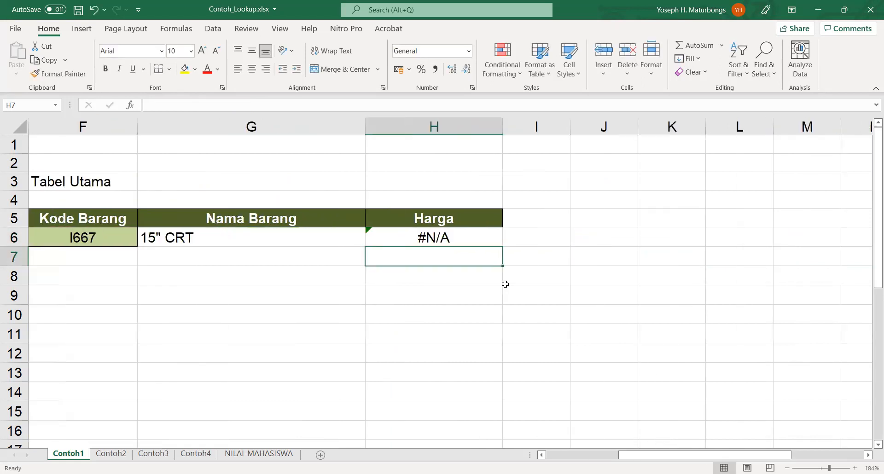
double_click(443, 237)
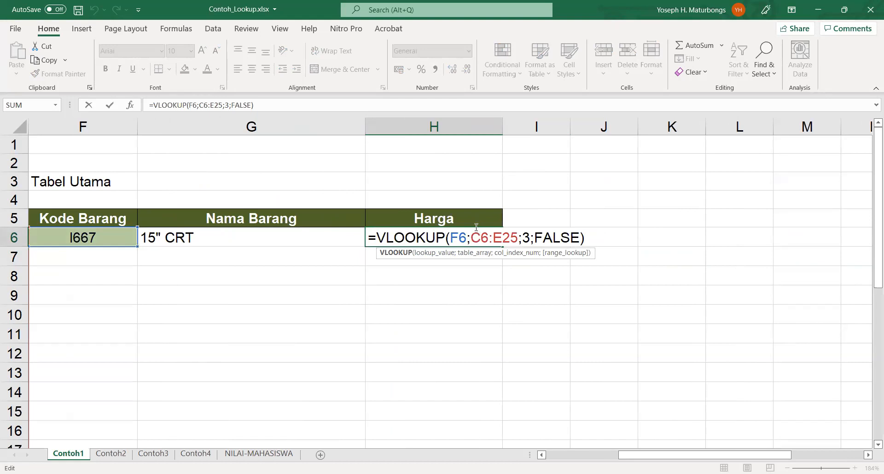
drag(470, 237, 479, 237)
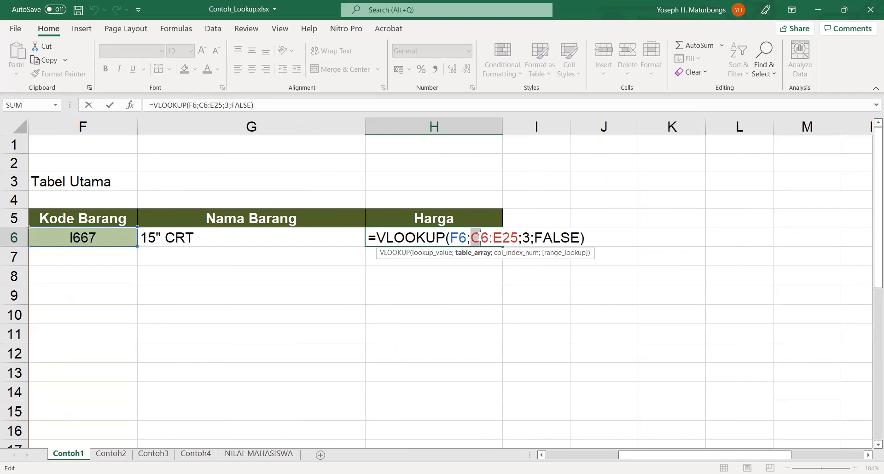
text(B)
drag(492, 238, 503, 238)
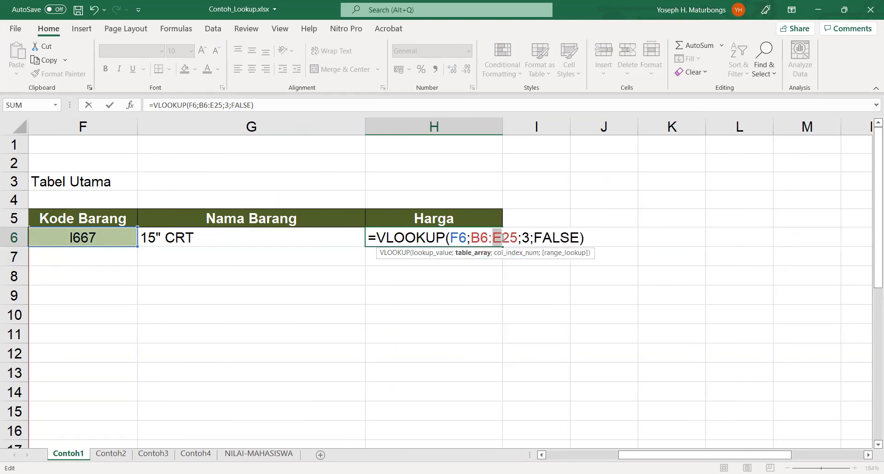
text(D)
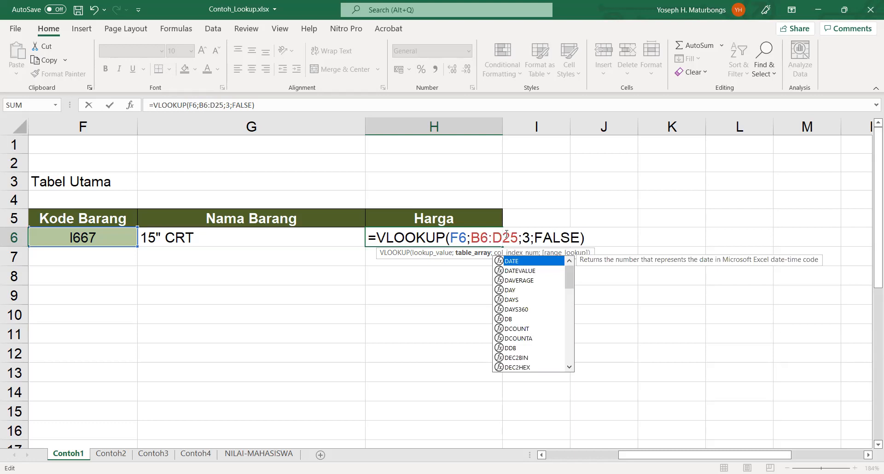
key(Return)
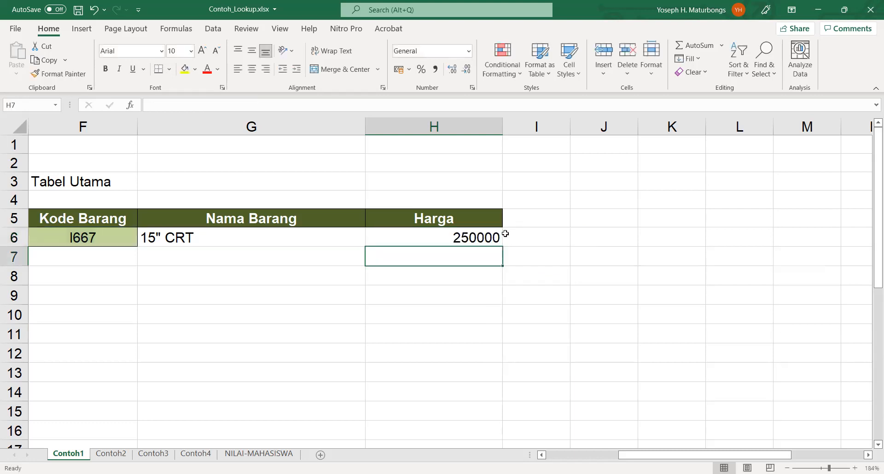
Step: Narrow the main table's price column H and slightly widen its item name column G
click(481, 237)
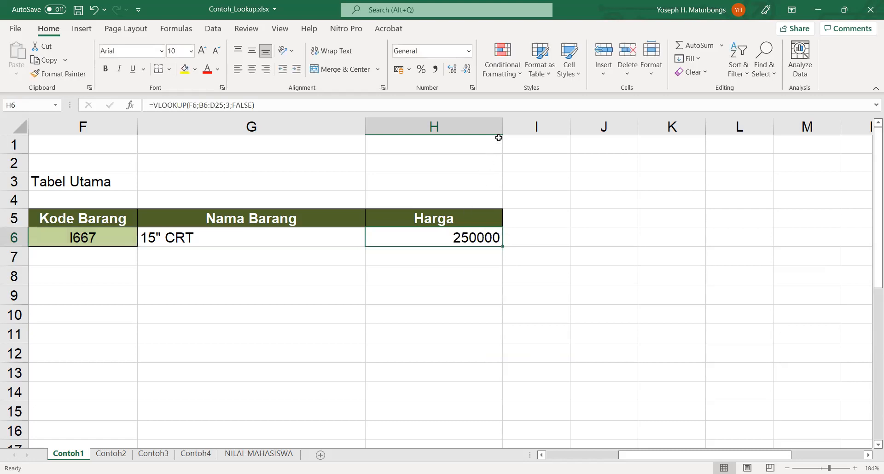
drag(503, 127, 481, 128)
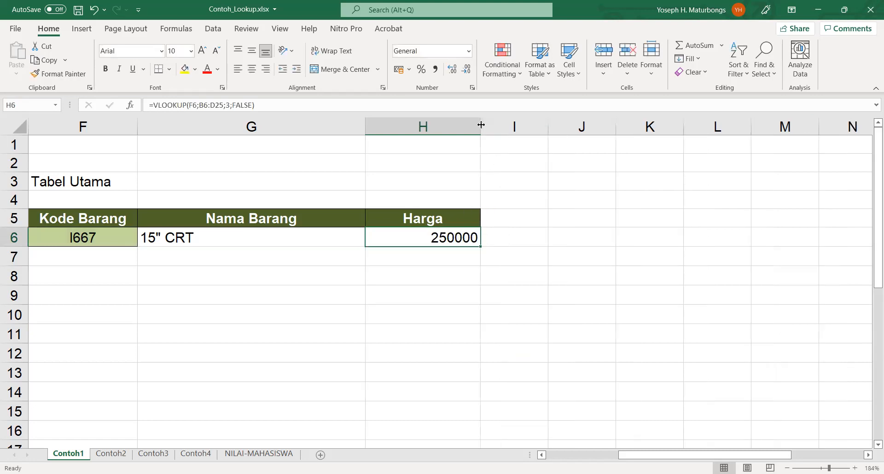
drag(640, 455, 629, 456)
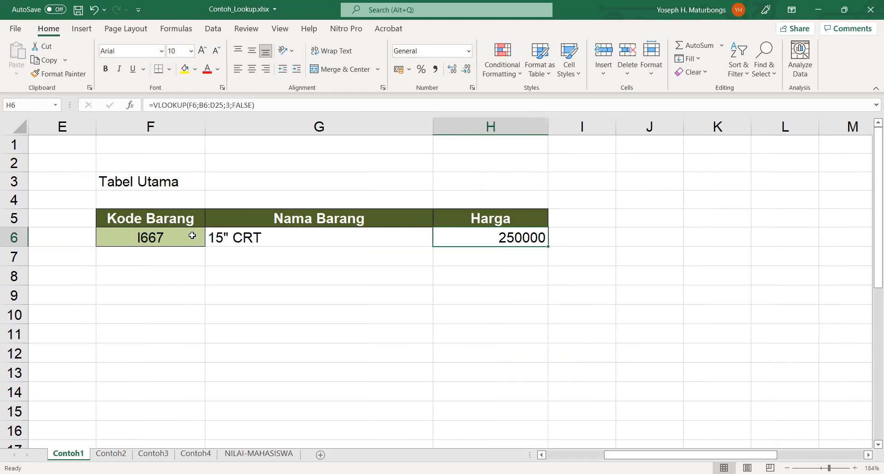
click(192, 233)
click(236, 237)
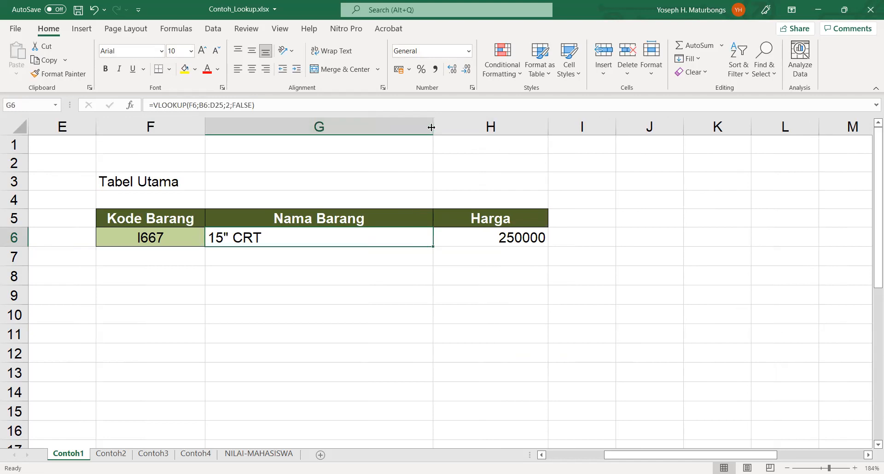
drag(390, 131, 439, 122)
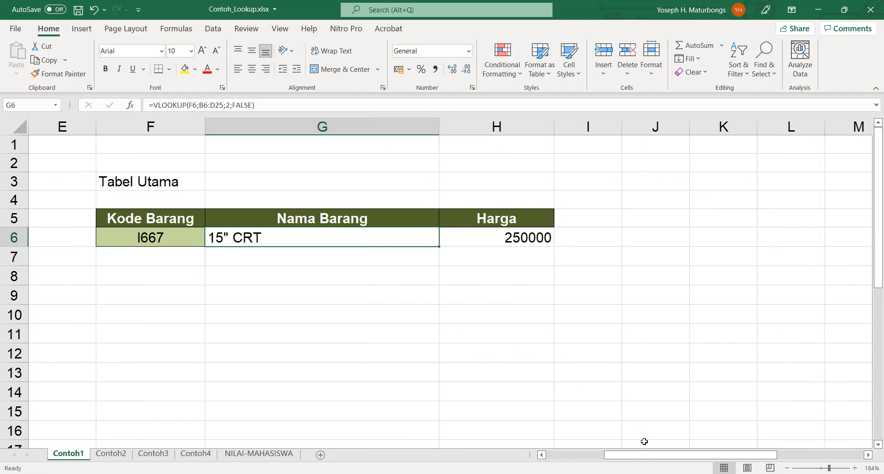
Step: Enter the item code A134 in the main table's code cell F6
drag(660, 458, 618, 458)
scroll(574, 320, down, 2)
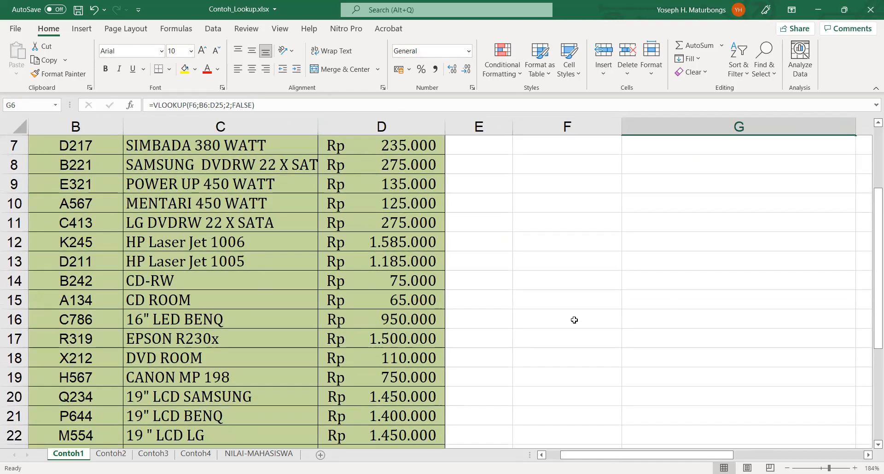
scroll(574, 320, up, 2)
click(575, 237)
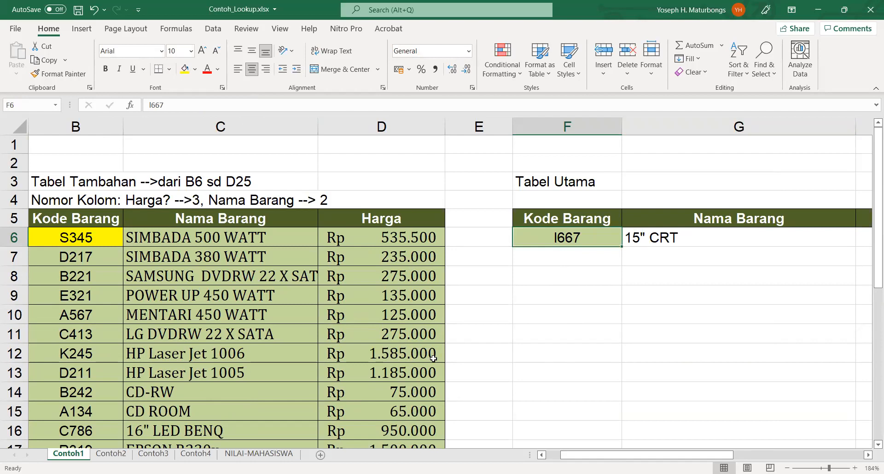
text(A134)
key(Return)
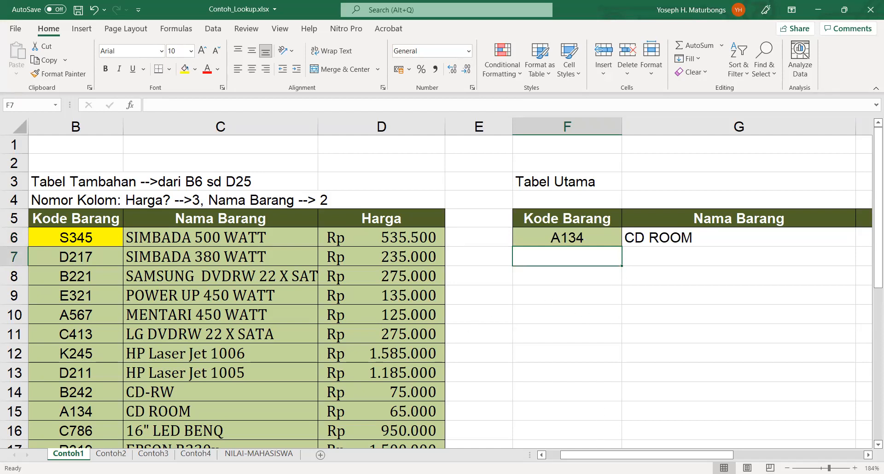
Step: Hide columns B through D, which hold the supplementary table
mouse_move(636, 460)
mouse_down()
mouse_move(722, 459)
mouse_move(631, 456)
mouse_up()
scroll(593, 388, down, 2)
scroll(594, 388, up, 2)
scroll(593, 389, down, 2)
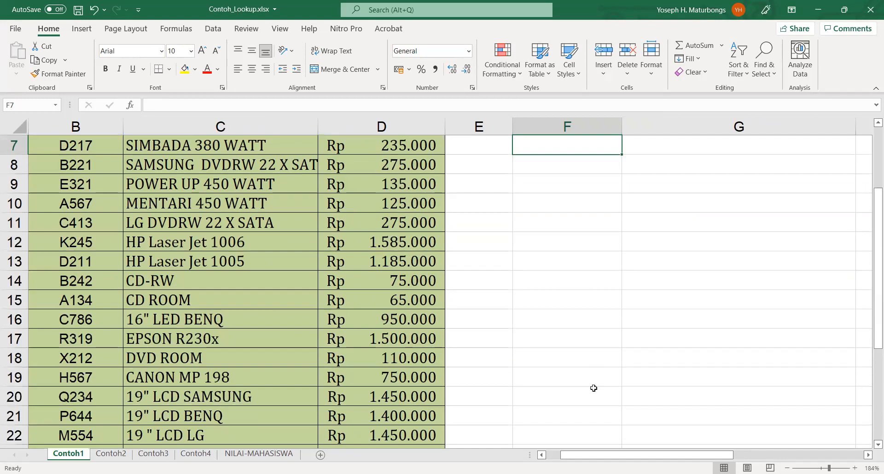
scroll(593, 388, up, 2)
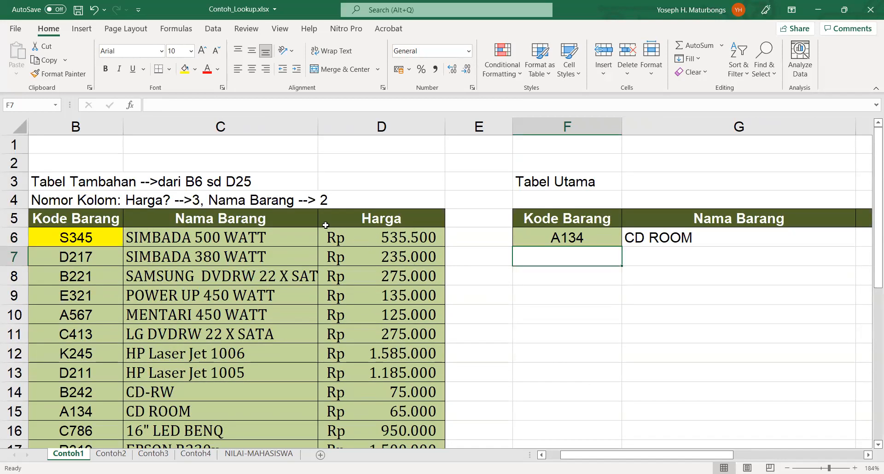
drag(72, 127, 388, 125)
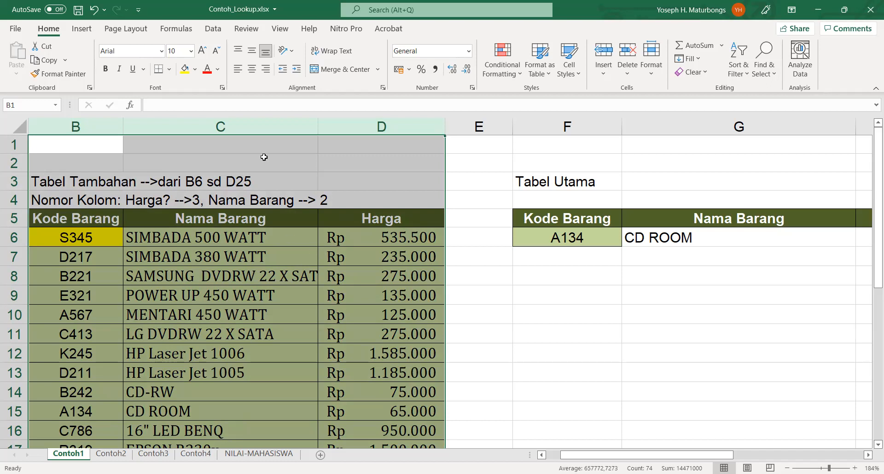
right_click(261, 127)
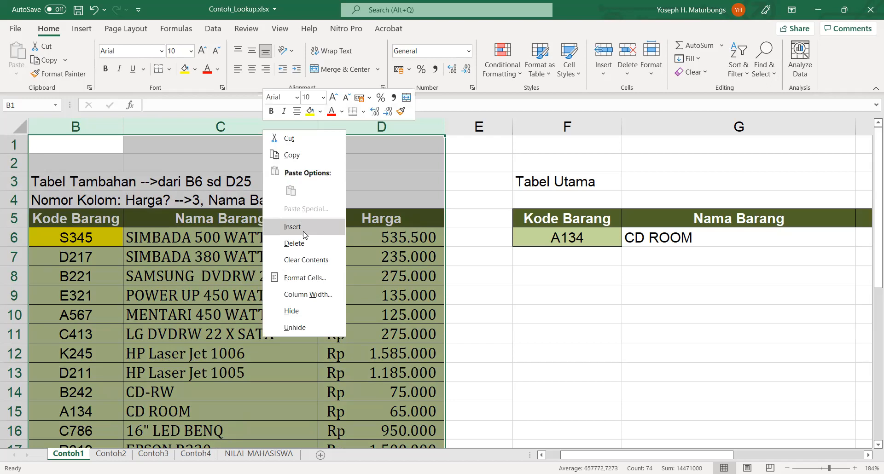
click(307, 315)
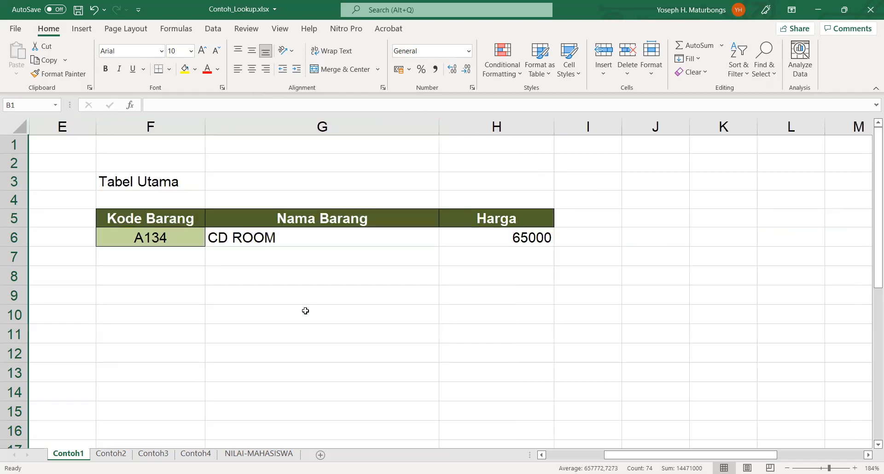
Step: Change the item code in the main table's cell F6 to b242
click(141, 327)
click(158, 239)
double_click(152, 237)
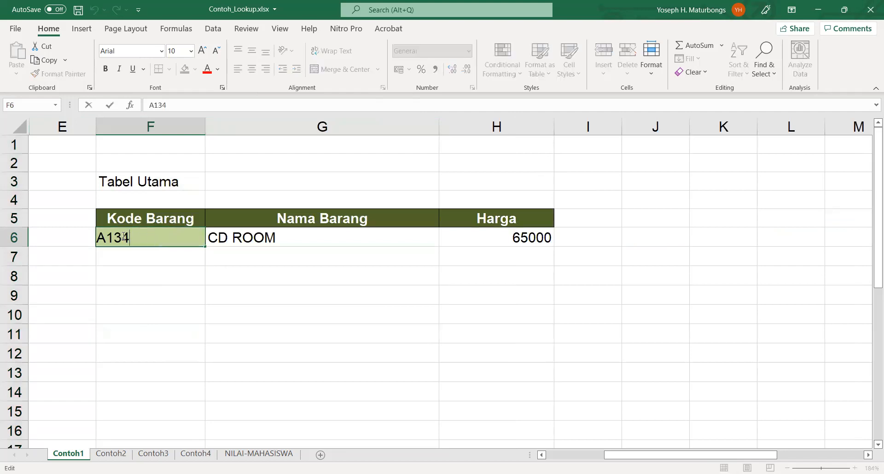
drag(98, 239, 122, 238)
text(b242)
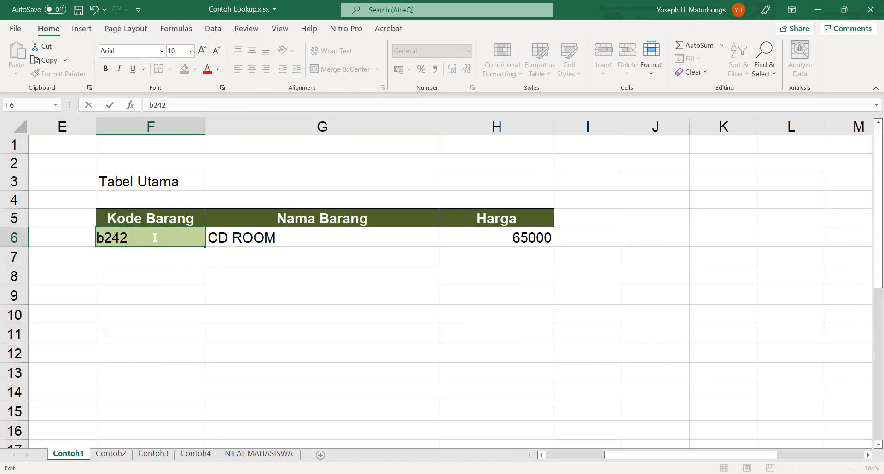
key(Return)
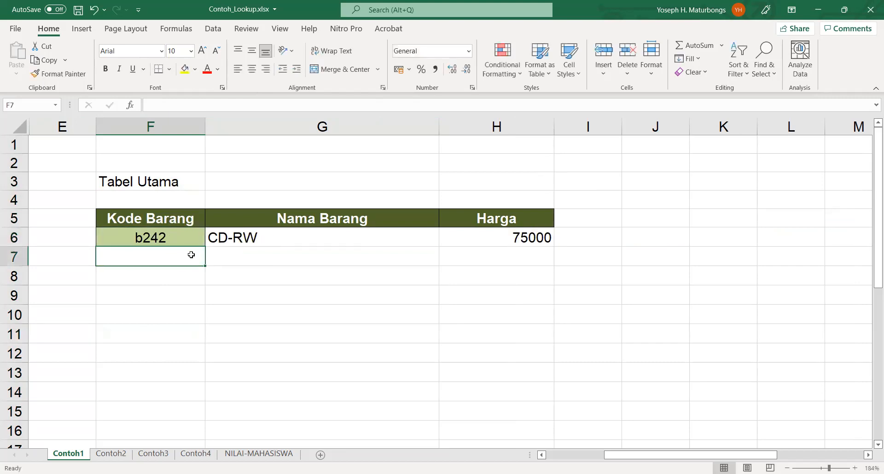
Step: Inspect the VLOOKUP formula behind the item name in G6 of the main table
click(276, 238)
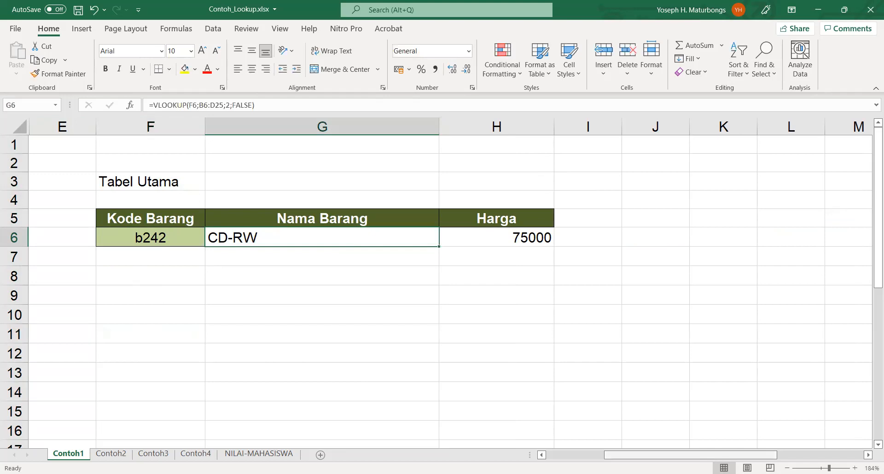
scroll(125, 207, left, 1)
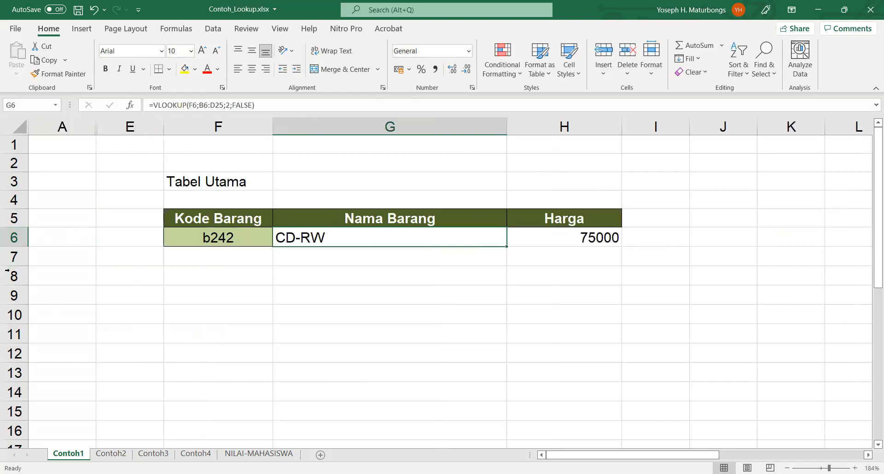
click(349, 289)
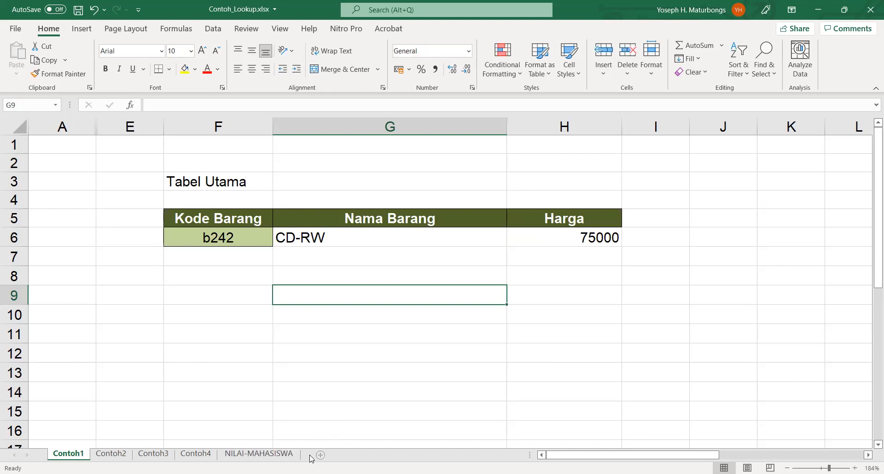
click(473, 377)
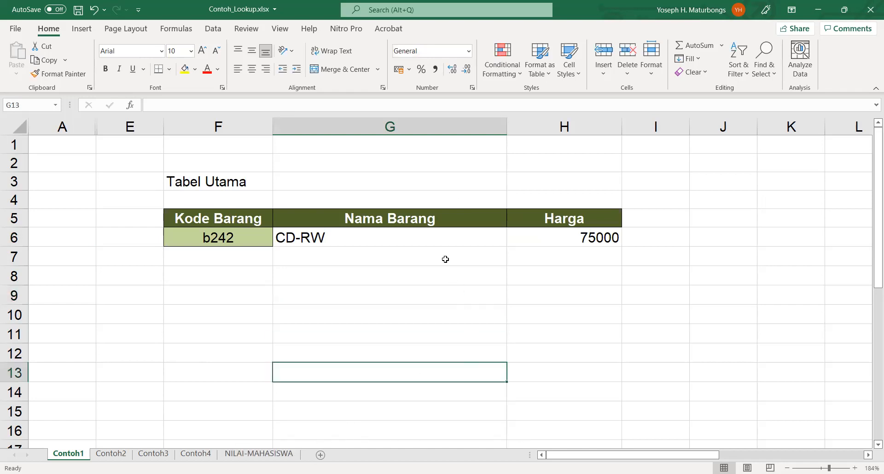
click(436, 241)
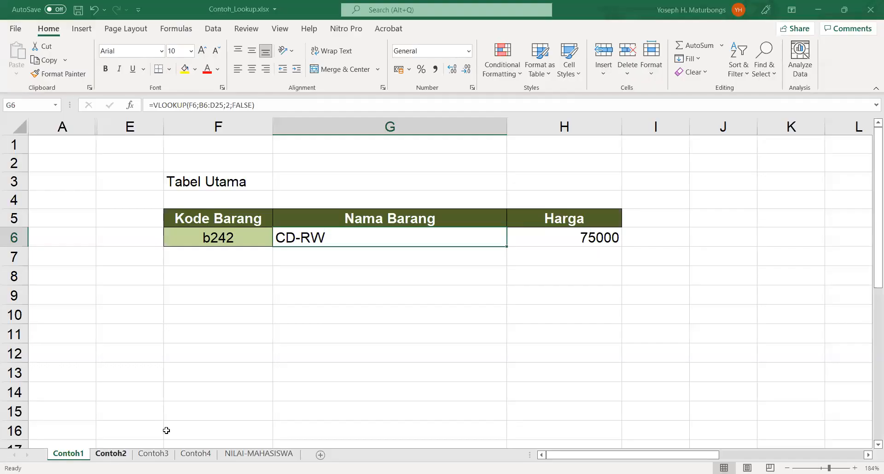
Step: Switch to the Contoh2 sheet, enlarge its view and examine the year in the first promotion period in A6
click(111, 454)
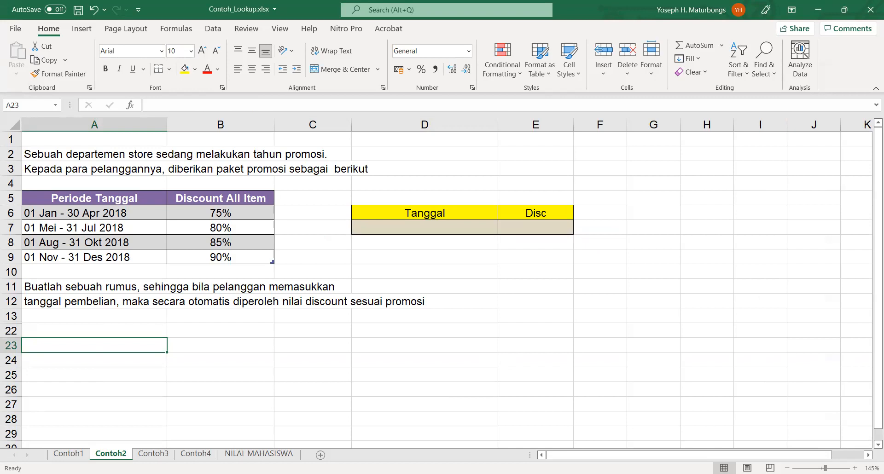
scroll(558, 397, up, 2)
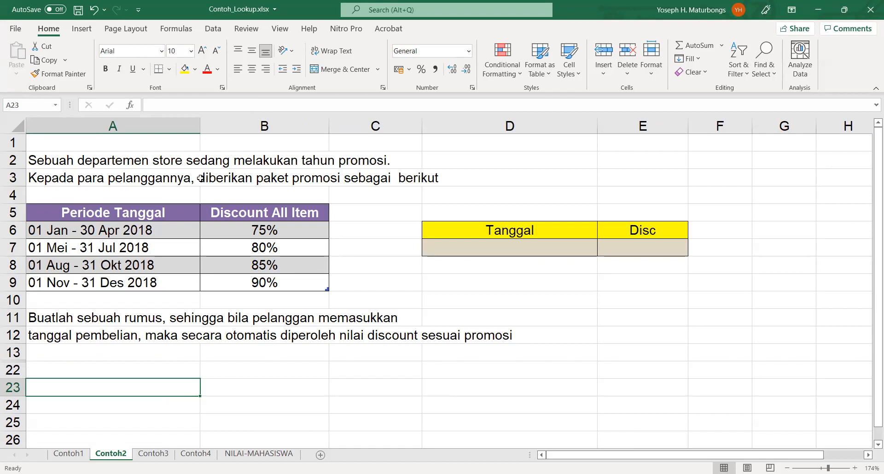
click(44, 234)
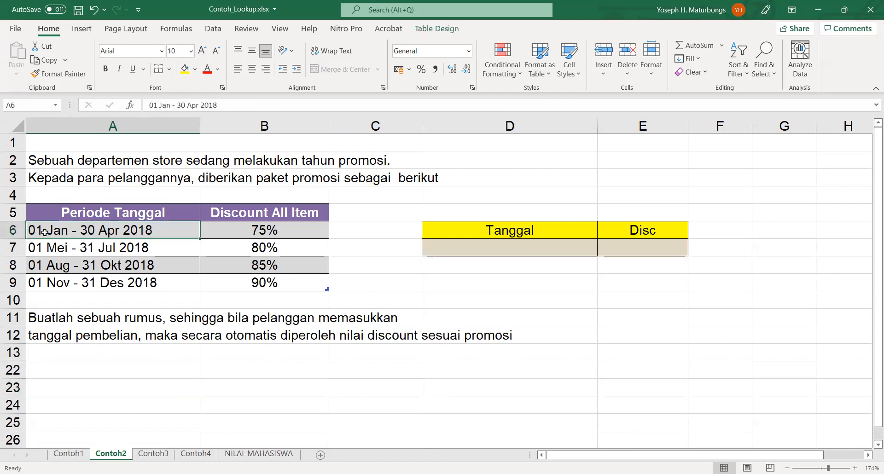
double_click(113, 231)
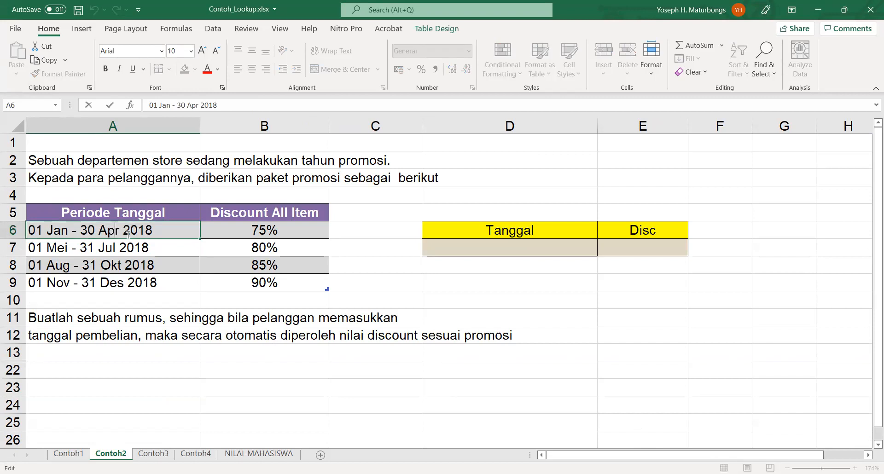
drag(125, 230, 167, 232)
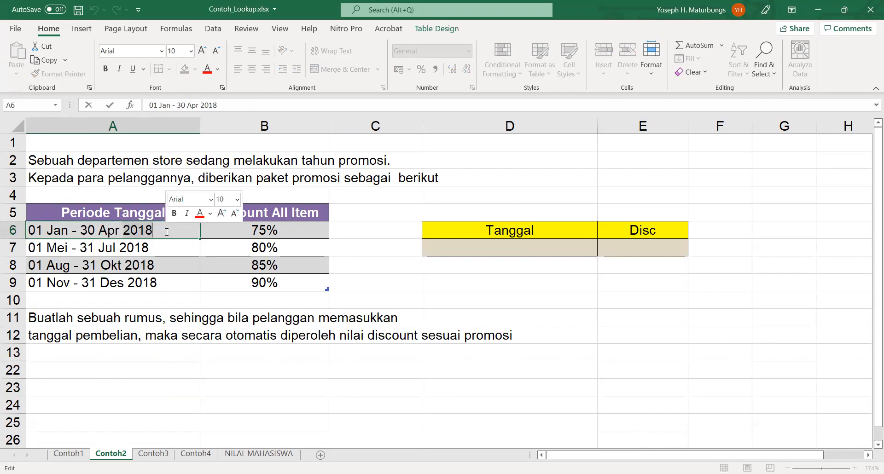
key(Escape)
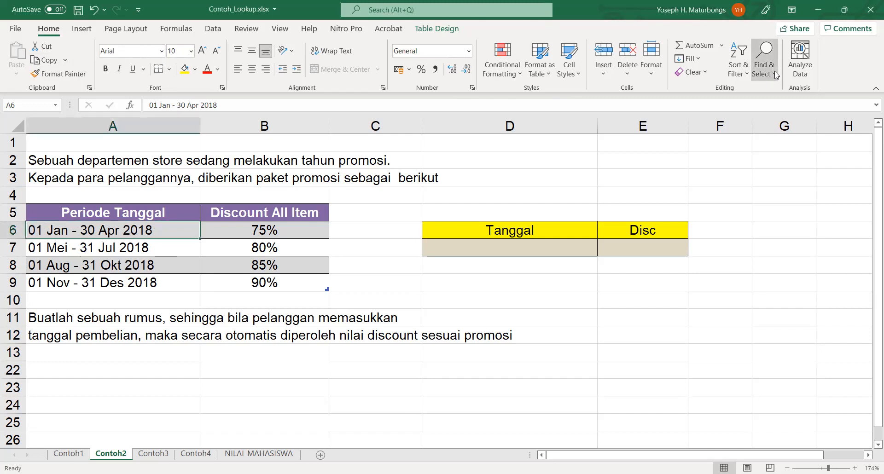
Step: Replace all occurrences of 2018 with 2021 in the Contoh2 sheet
click(773, 70)
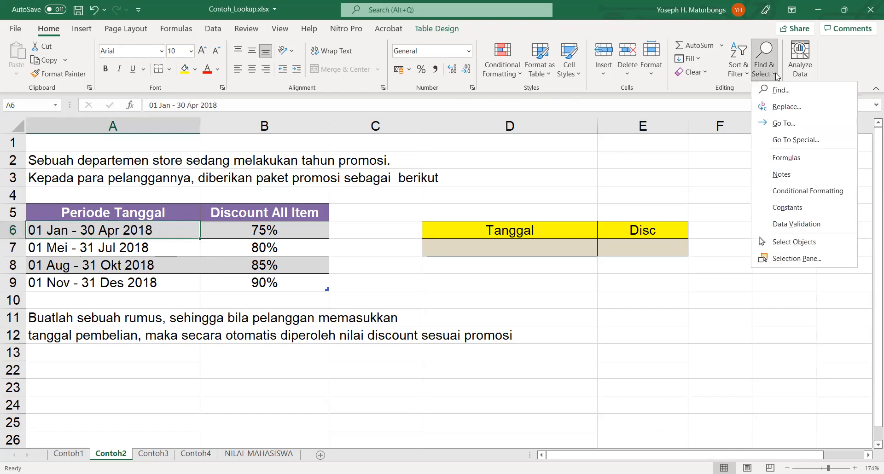
click(770, 107)
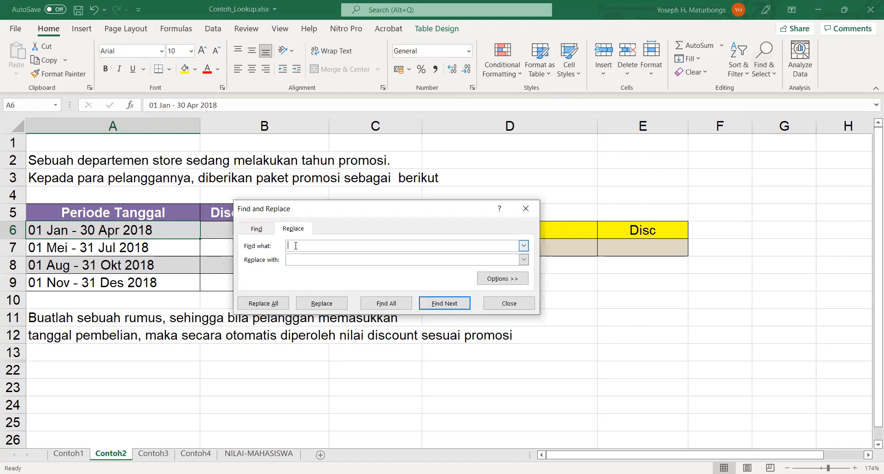
text(2018)
click(299, 260)
text(2021)
click(266, 304)
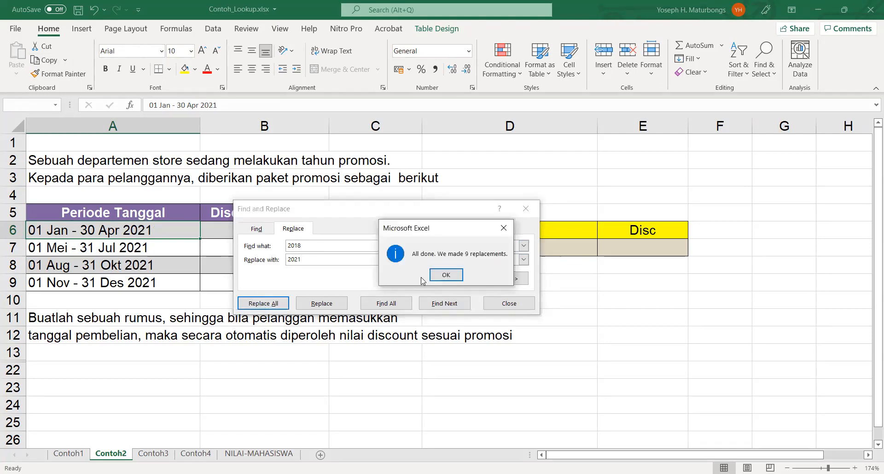
click(444, 275)
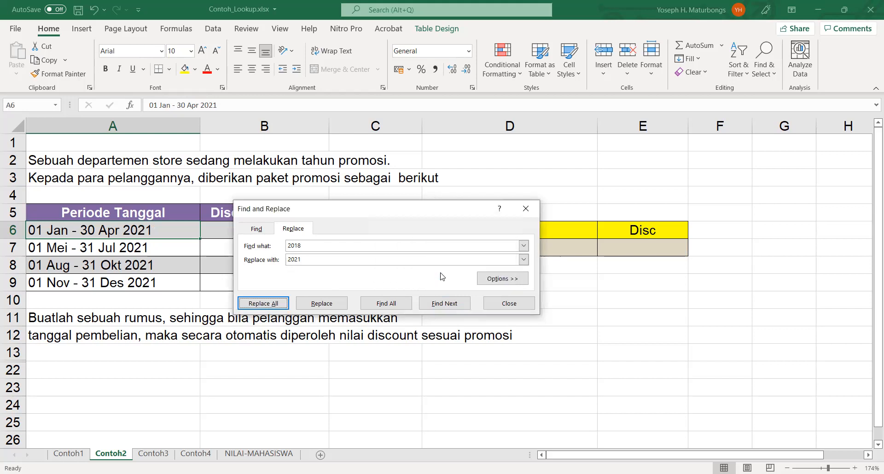
click(509, 304)
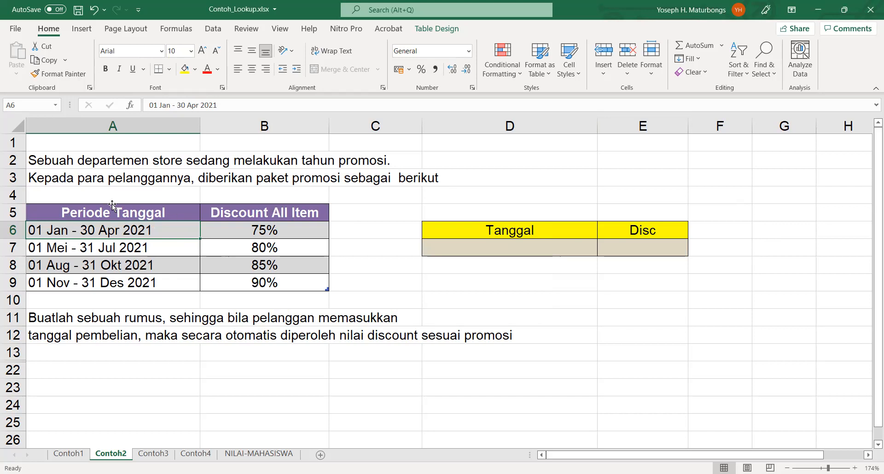
Step: Undo the replacement of 2018 with 2021 and review the first and last promotion periods in A6 and A9
click(93, 9)
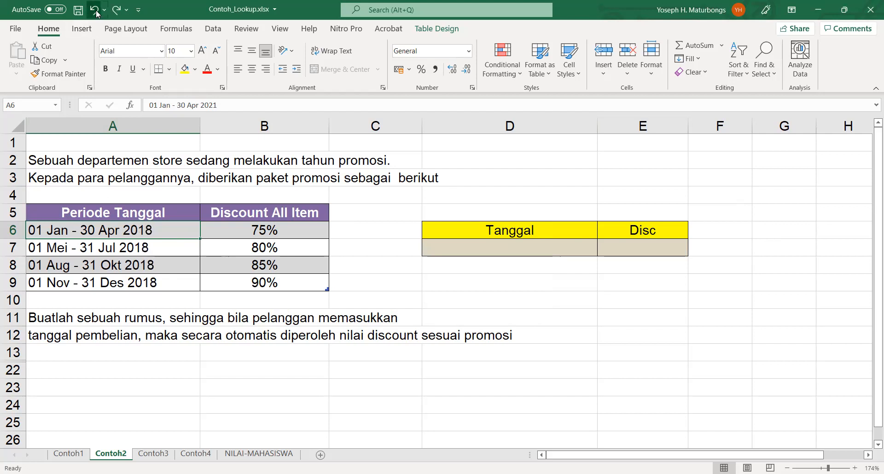
click(141, 280)
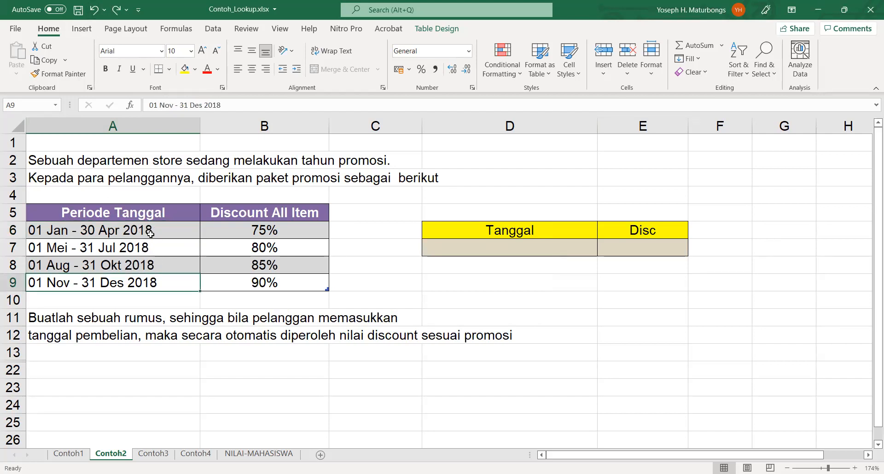
click(150, 234)
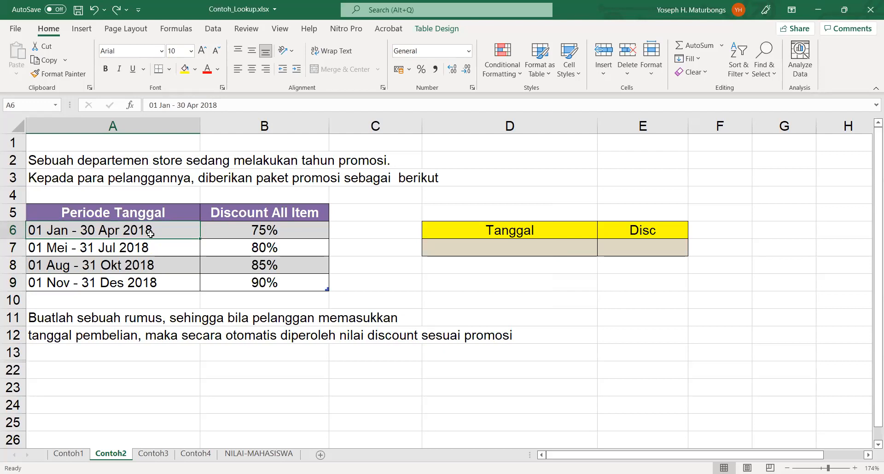
click(162, 285)
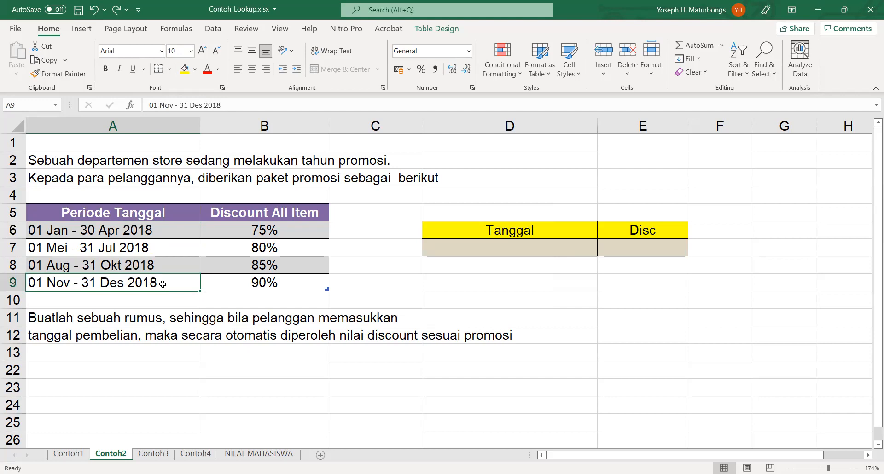
click(159, 231)
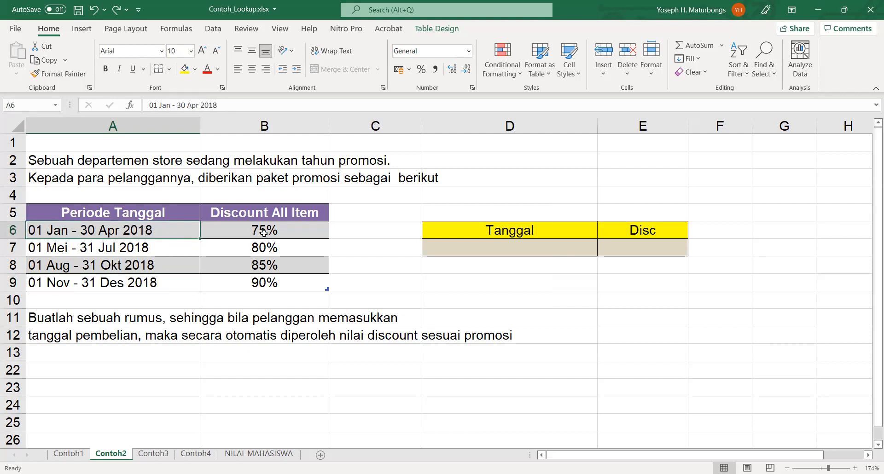
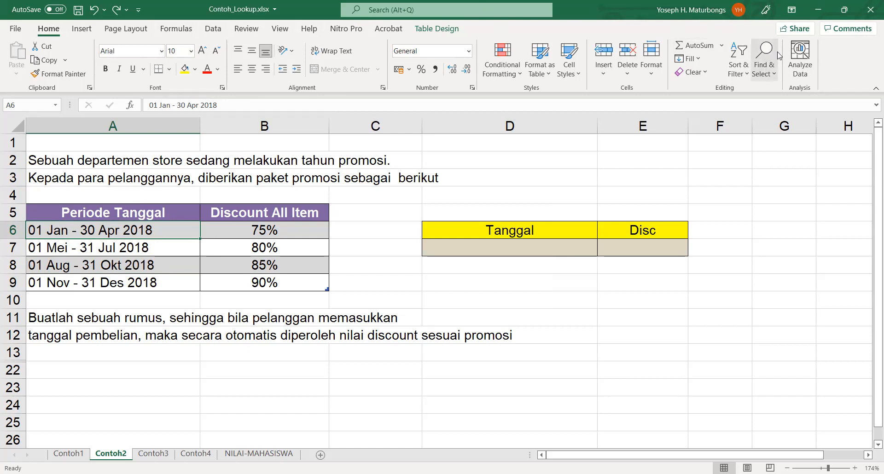
Step: Replace all occurrences of 2018 with 2021 in the Contoh2 sheet and close the Find and Replace dialog
click(777, 76)
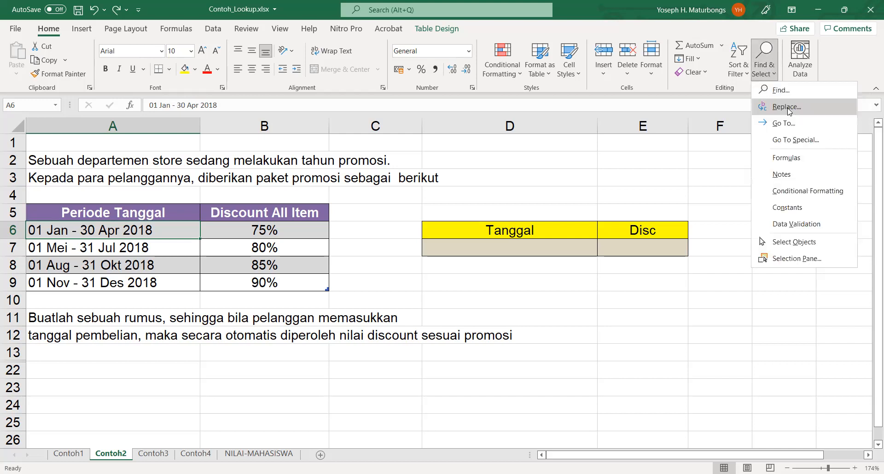
click(788, 107)
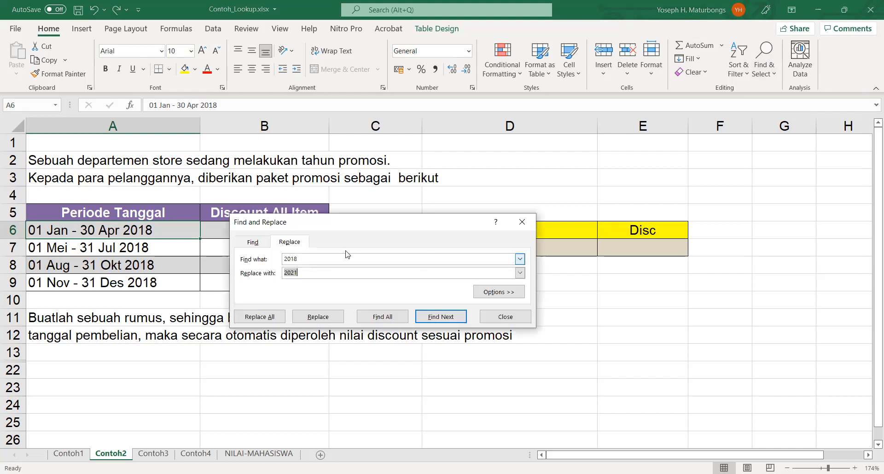
click(325, 258)
drag(363, 229, 393, 143)
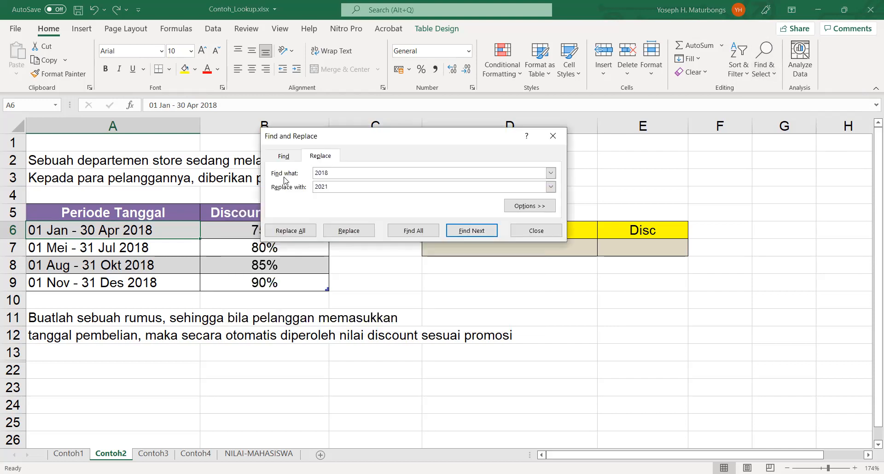
drag(333, 170, 314, 173)
drag(338, 186, 305, 189)
click(341, 187)
click(302, 230)
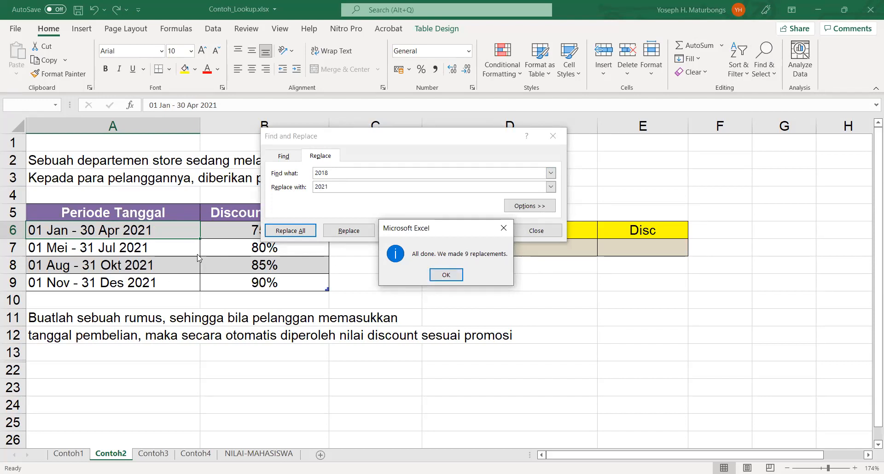
click(446, 274)
click(536, 230)
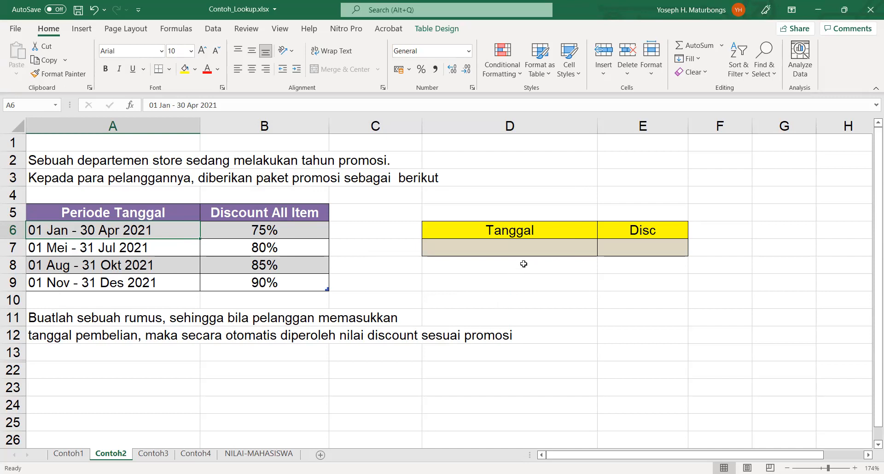
Step: Enter the sample purchase date 15/5/2021 in D7 under Tanggal
click(527, 244)
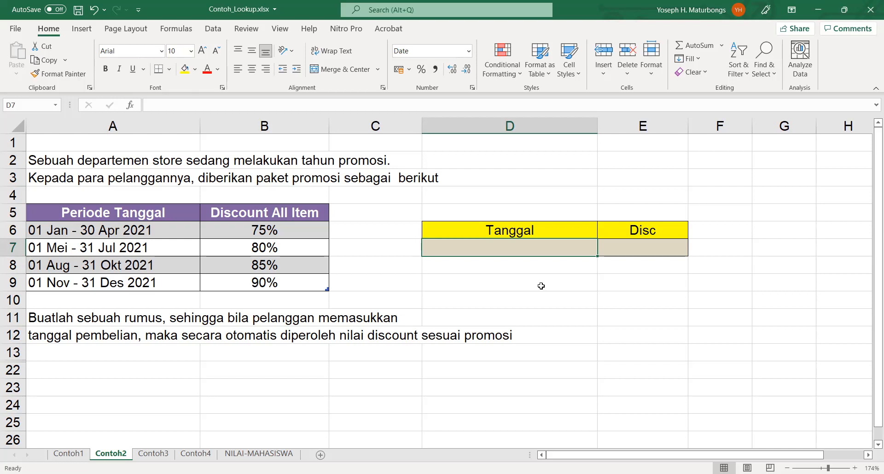
text(15/)
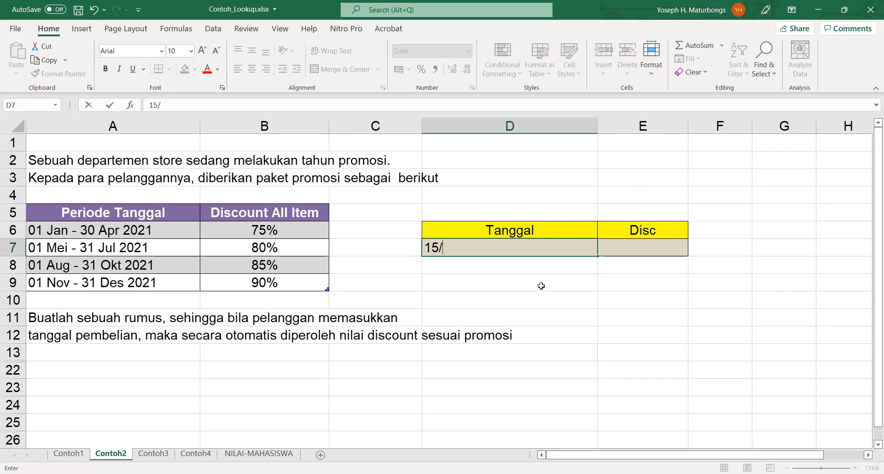
text(5/2021)
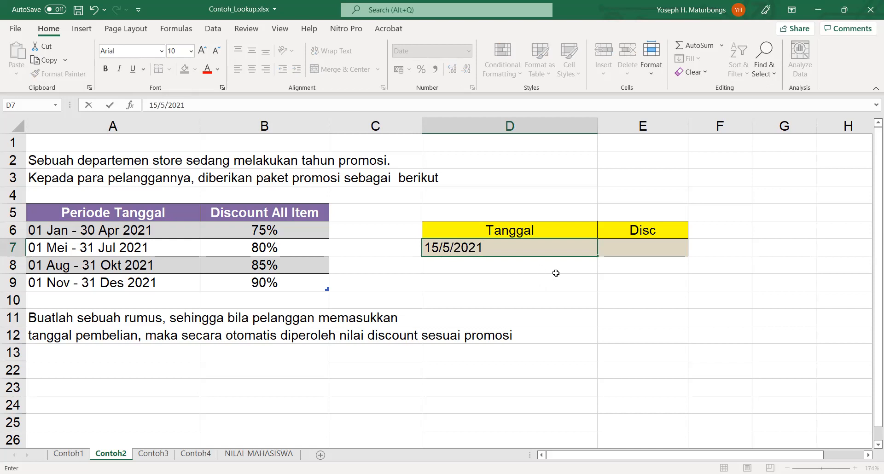
key(Return)
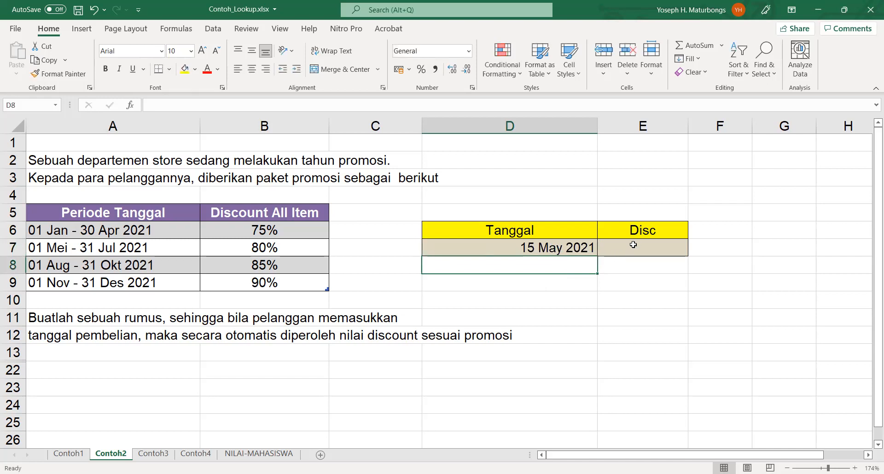
Step: Enter 80% by hand in E7 as the sample discount for the purchase date
click(654, 243)
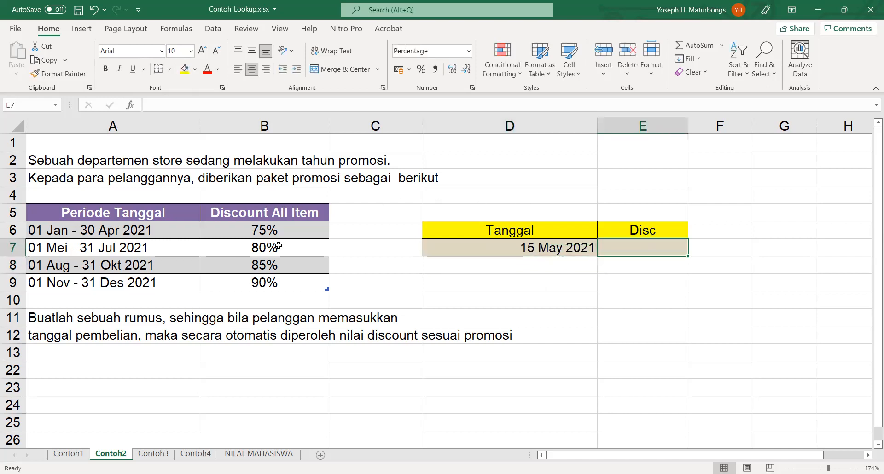
text(80)
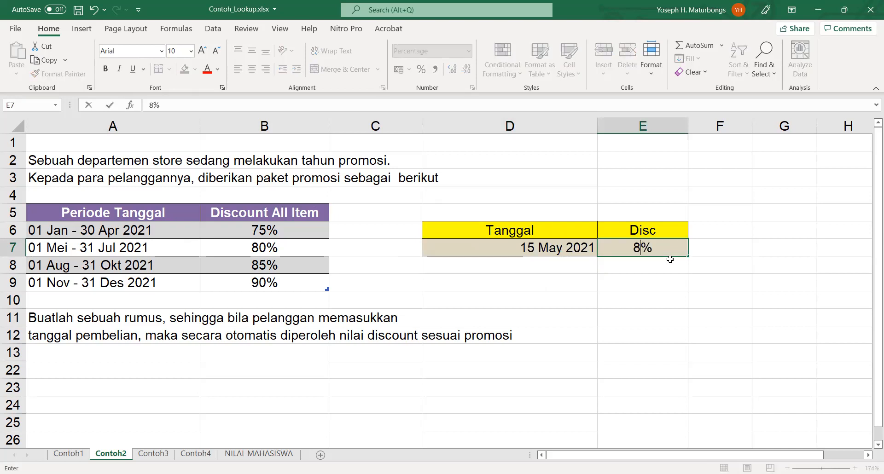
key(Return)
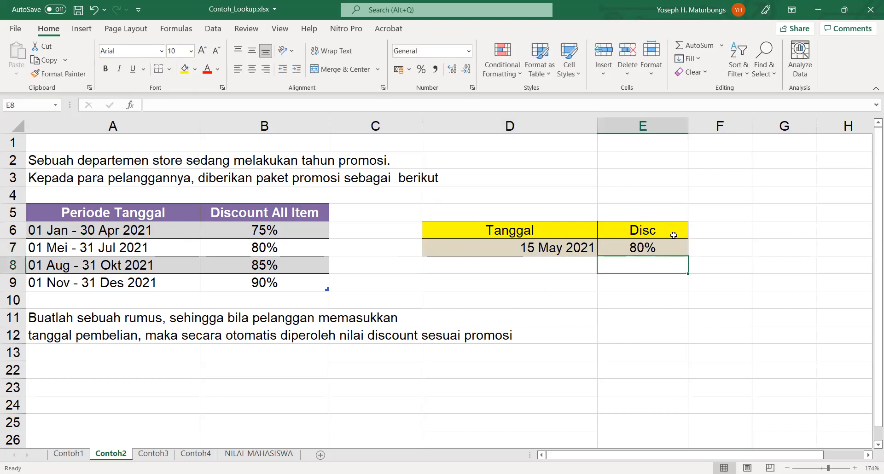
click(658, 251)
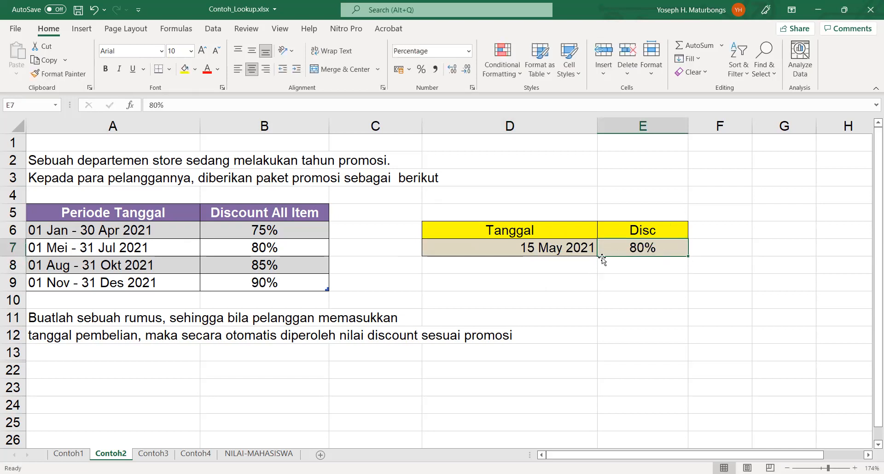
Step: Clear the sample date and discount from D7:E7, leaving D7 selected
click(519, 251)
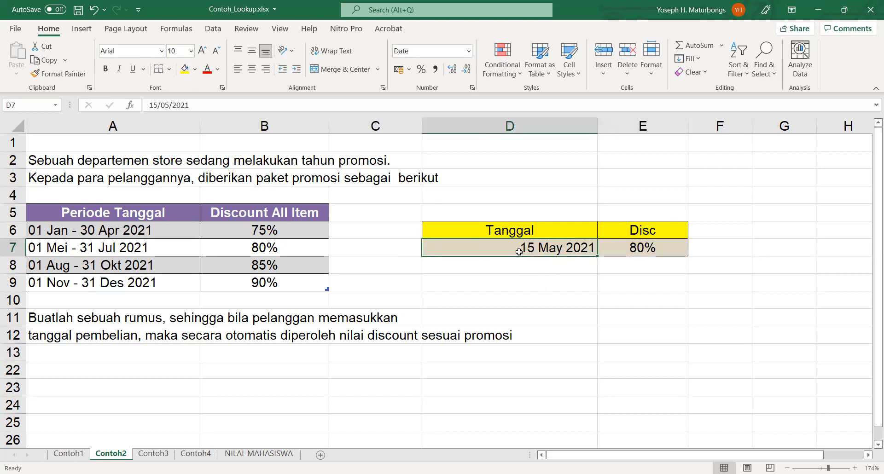
drag(539, 248, 636, 245)
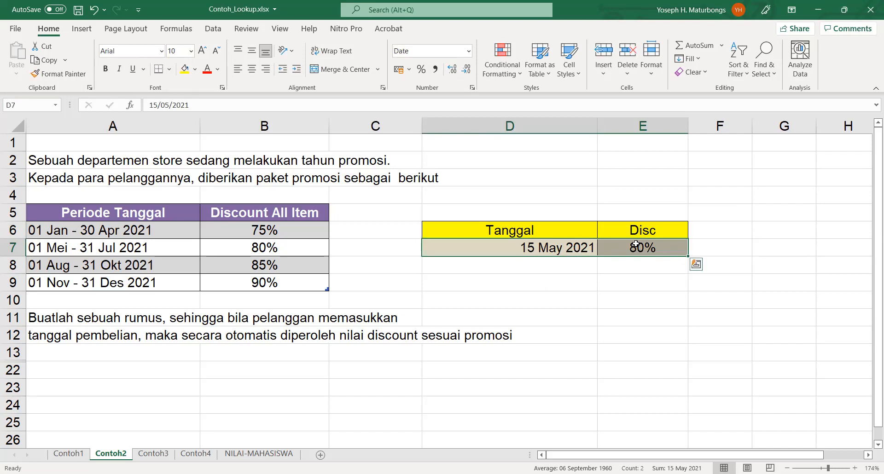
key(Delete)
click(617, 265)
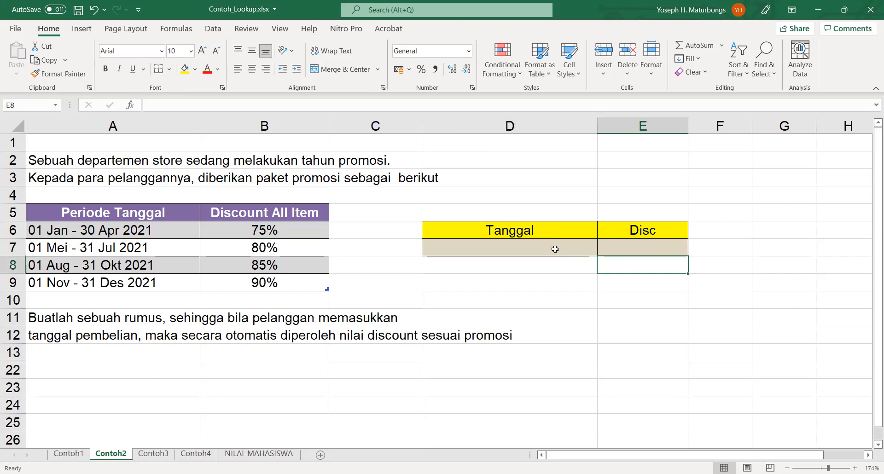
click(555, 249)
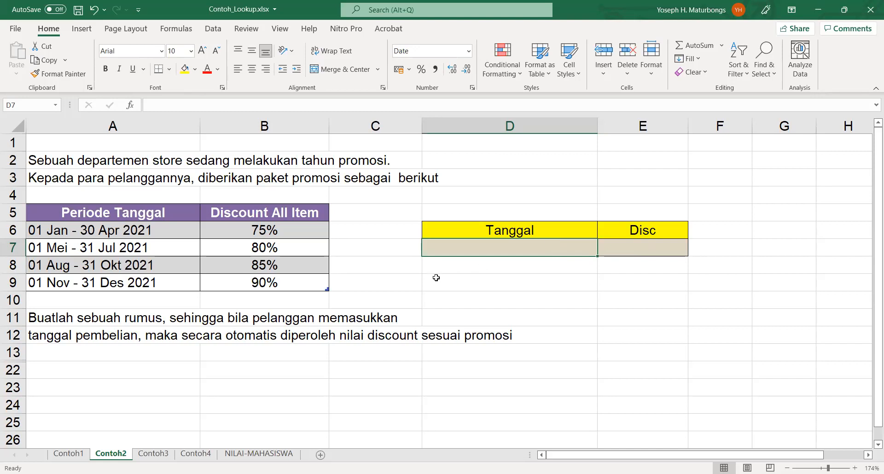
Step: Select rows 13 through 22 below the task description, spanning the hidden rows between them
scroll(436, 278, down, 1)
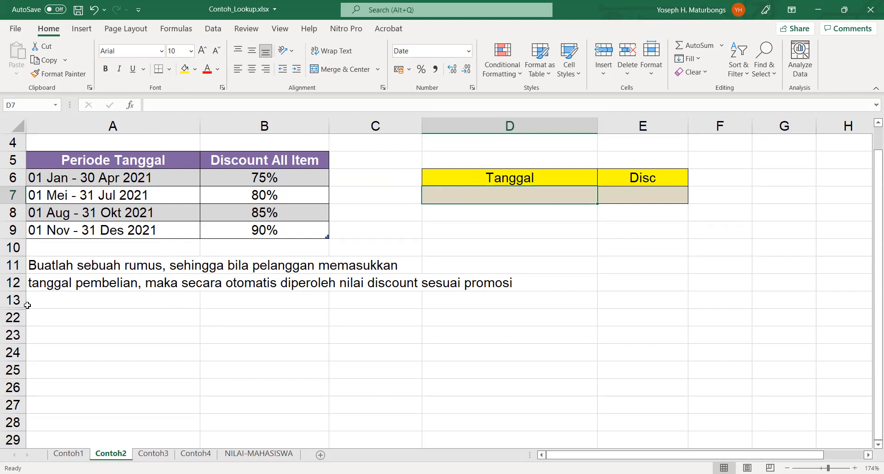
click(14, 300)
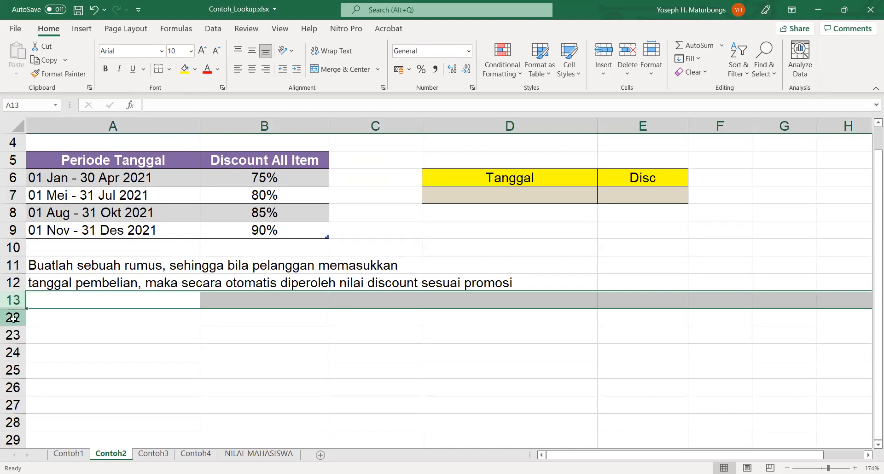
click(13, 318)
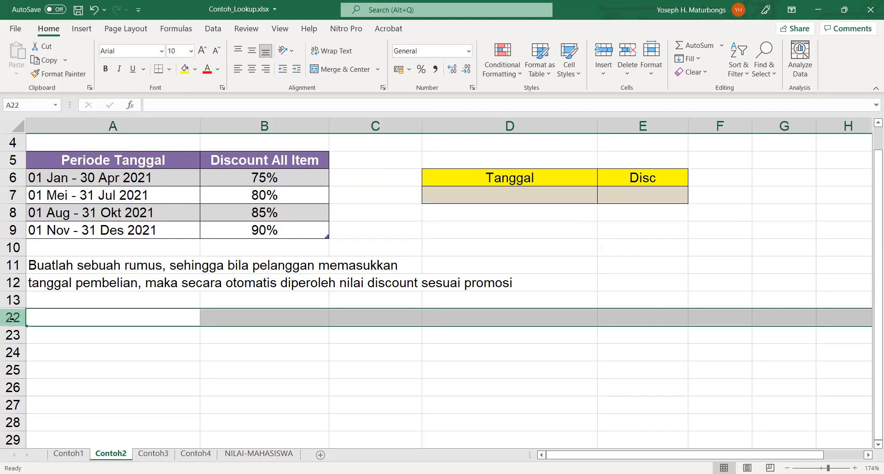
click(65, 300)
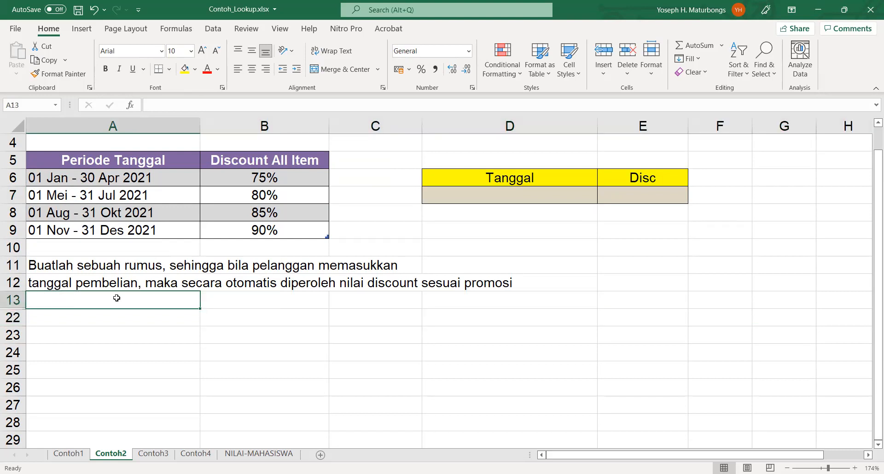
click(126, 322)
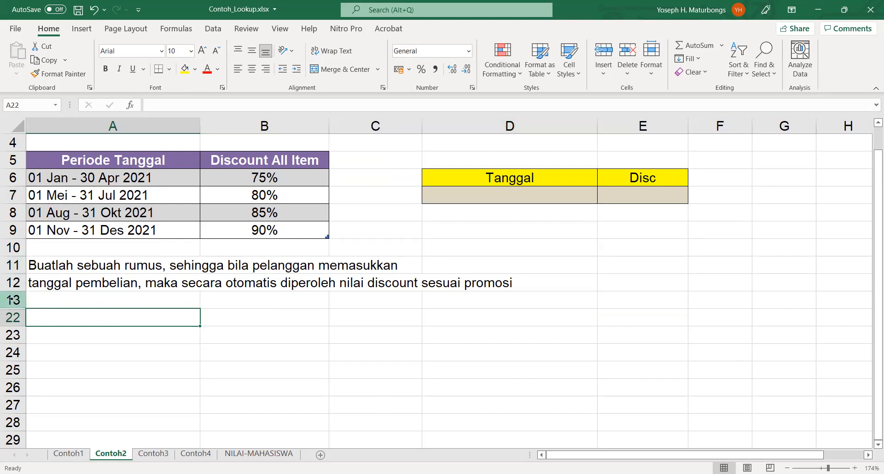
drag(11, 300, 20, 321)
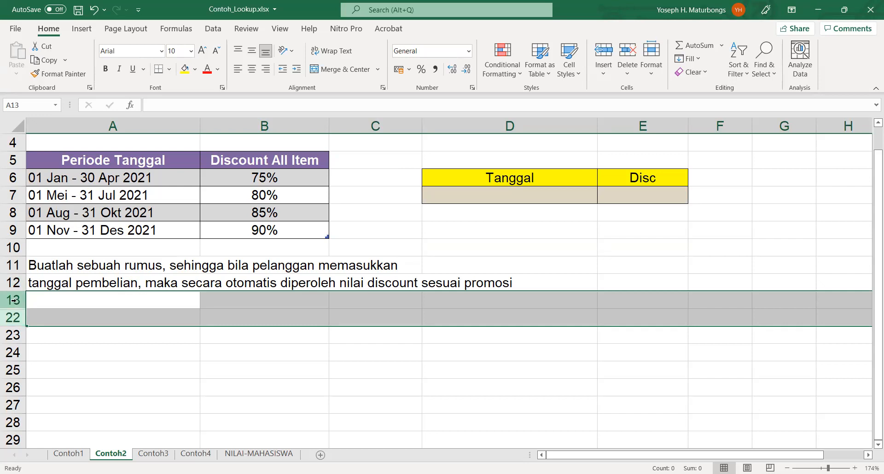
click(39, 334)
drag(13, 302, 11, 314)
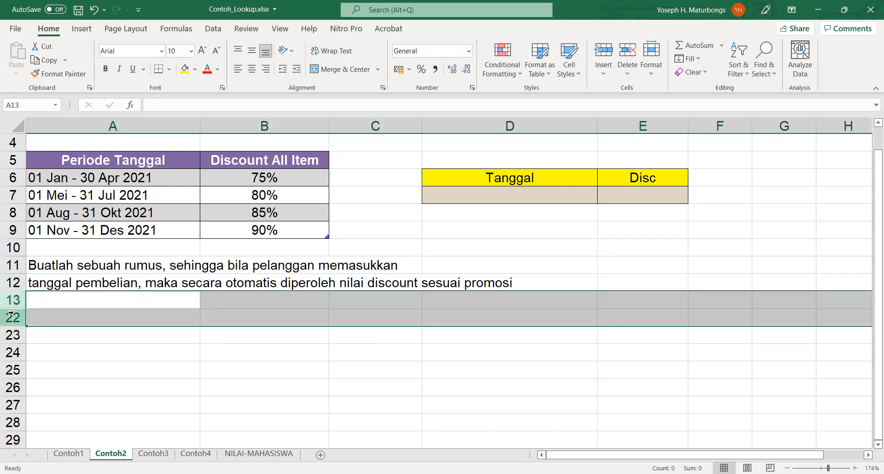
Step: Unhide the hidden rows between rows 13 and 22 on the Contoh2 sheet
right_click(253, 303)
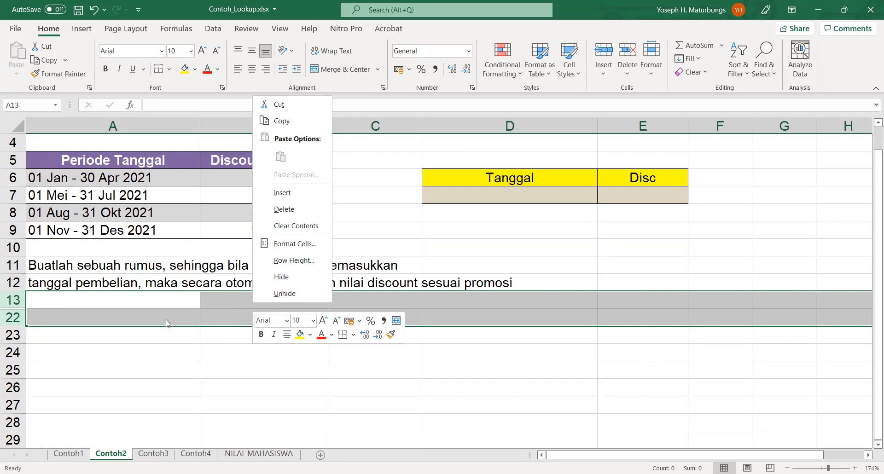
click(41, 302)
drag(13, 300, 10, 317)
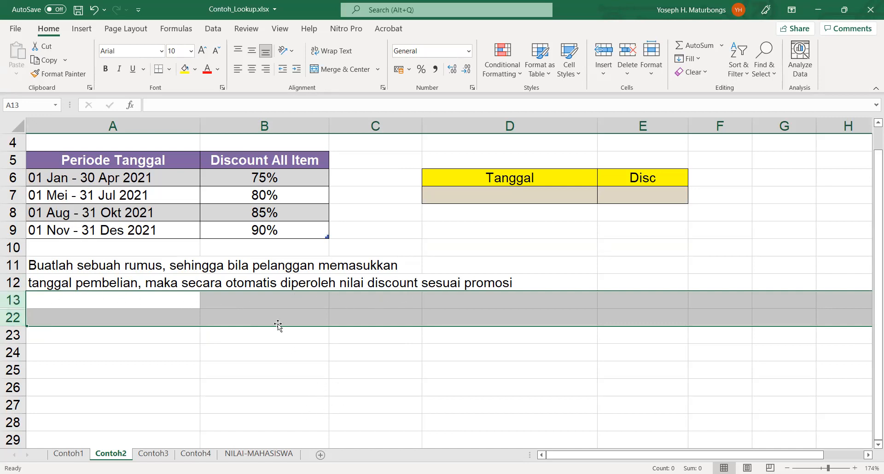
right_click(238, 308)
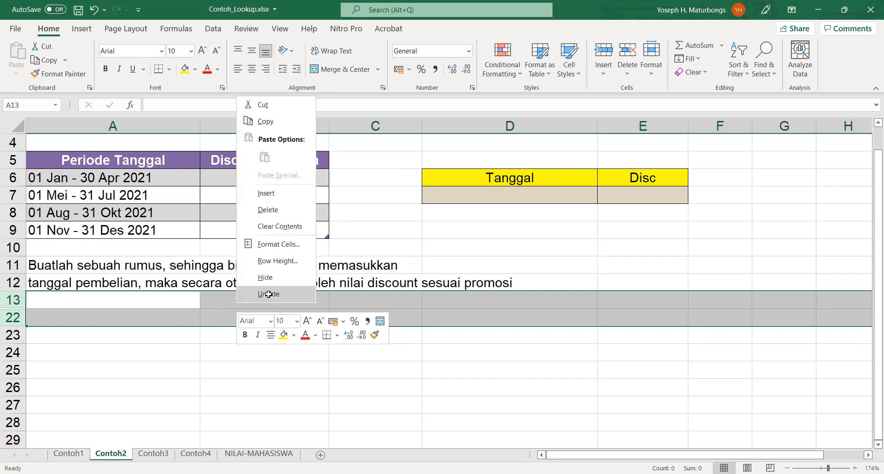
click(269, 294)
click(376, 237)
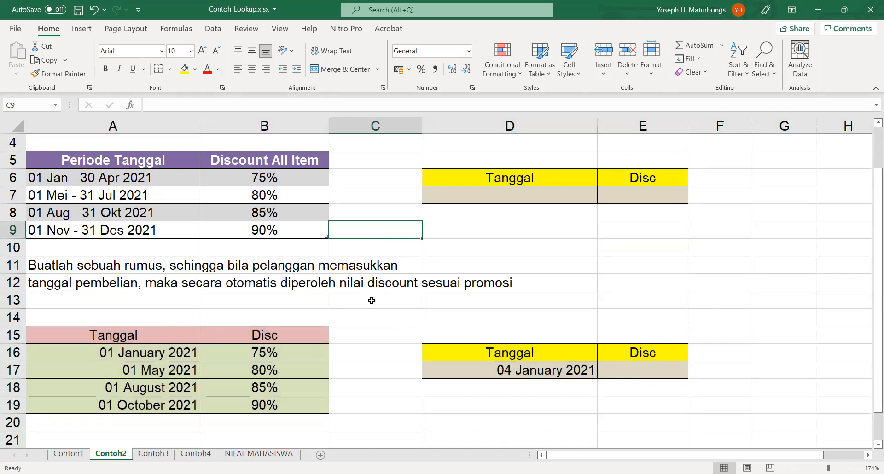
Step: Enter the label "Tabel Tambahan" in cell A14, above the date and discount helper table
scroll(373, 295, down, 1)
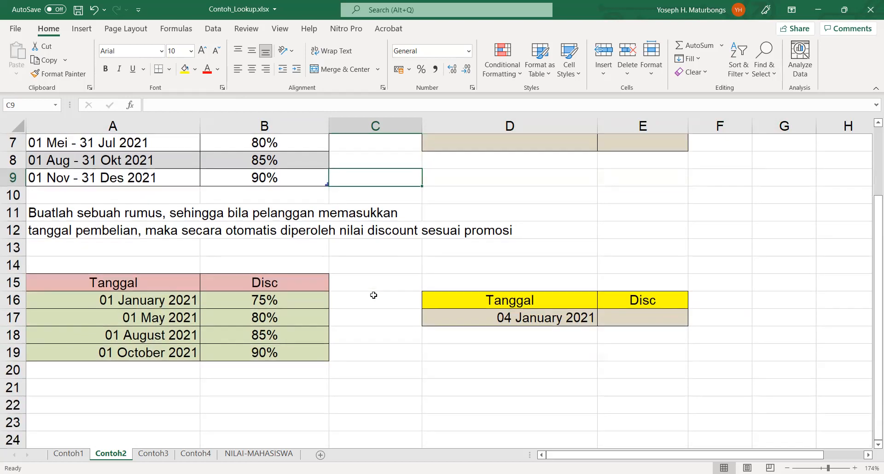
scroll(374, 295, up, 1)
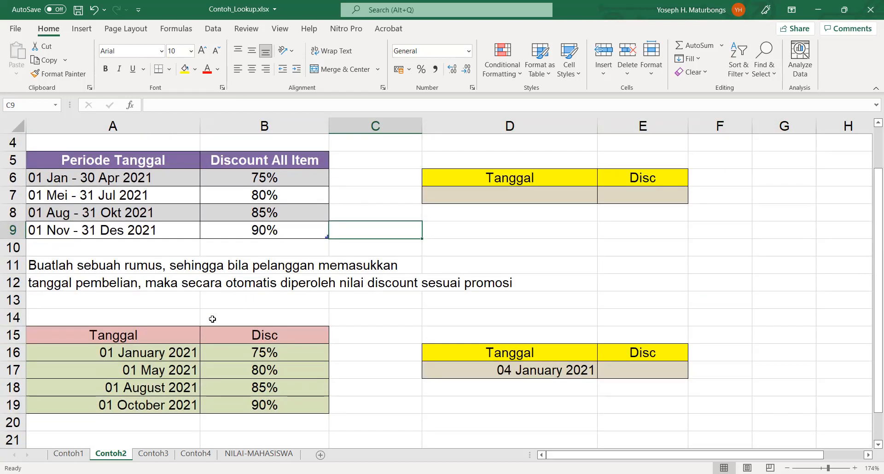
click(45, 337)
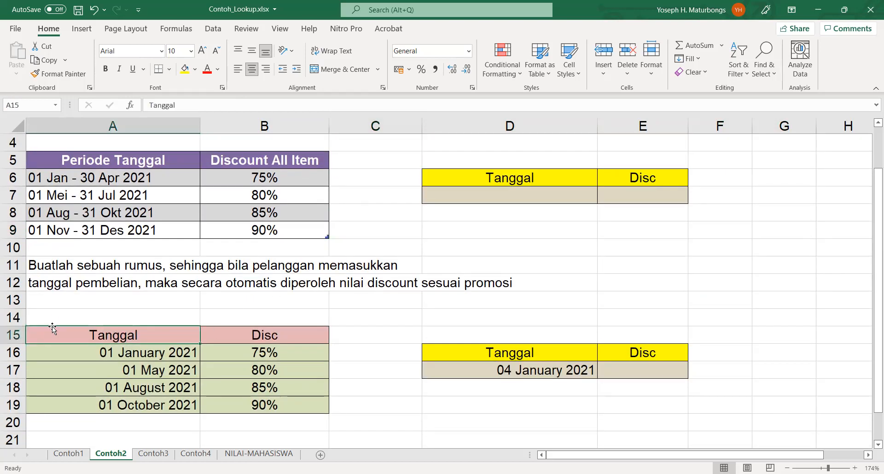
click(55, 318)
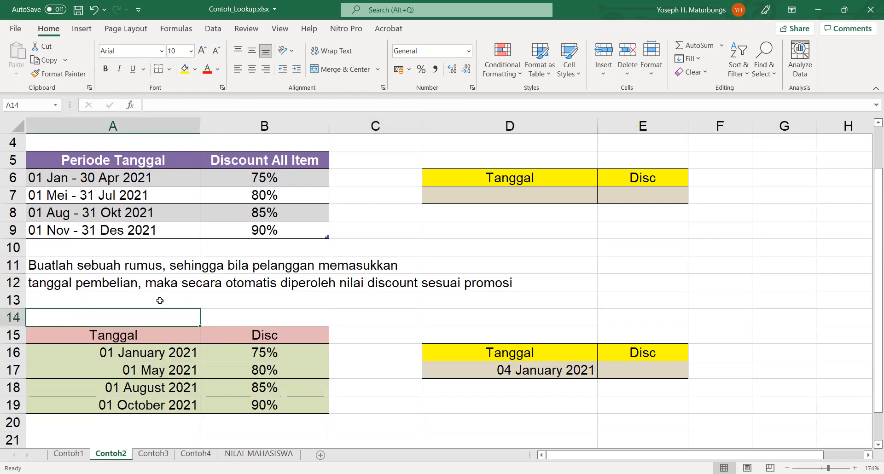
text(Tabel Tambahan)
key(Return)
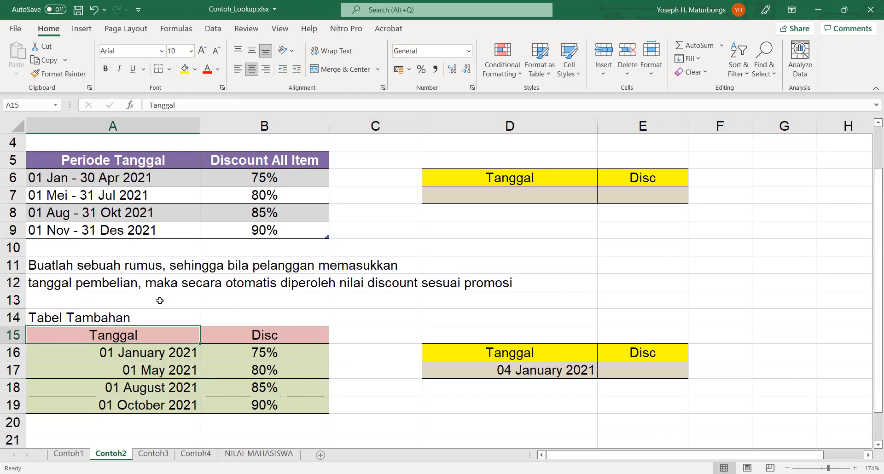
Step: Enter the label "Tabel Utama" in cell D15, above the yellow-headed date and discount table
click(572, 337)
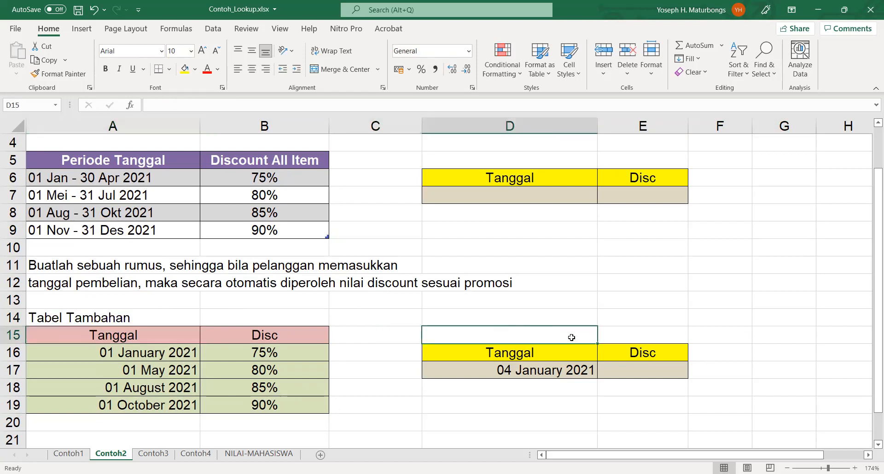
text(Tabel Utama)
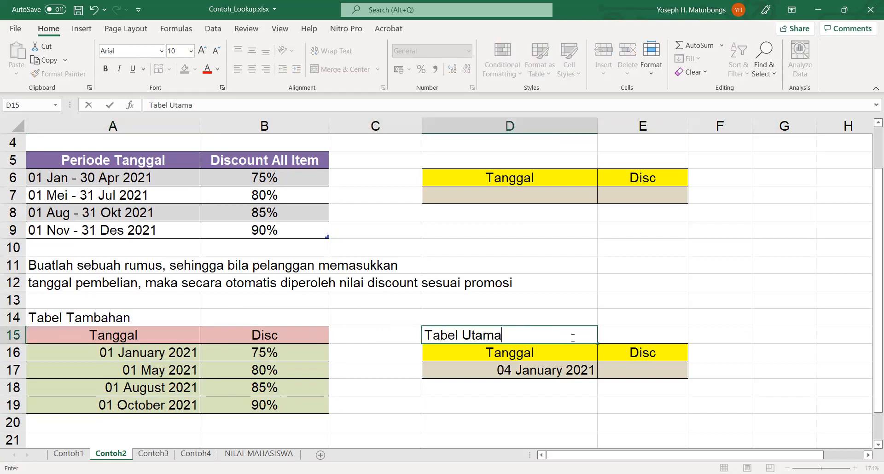
key(Return)
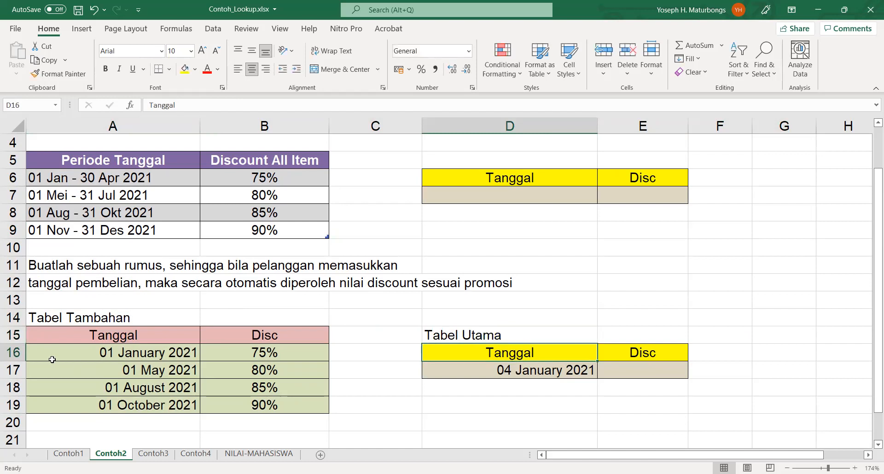
Step: Compare the promotion table's headings and first period with the headings and first row of the Tabel Tambahan table
drag(116, 162, 256, 229)
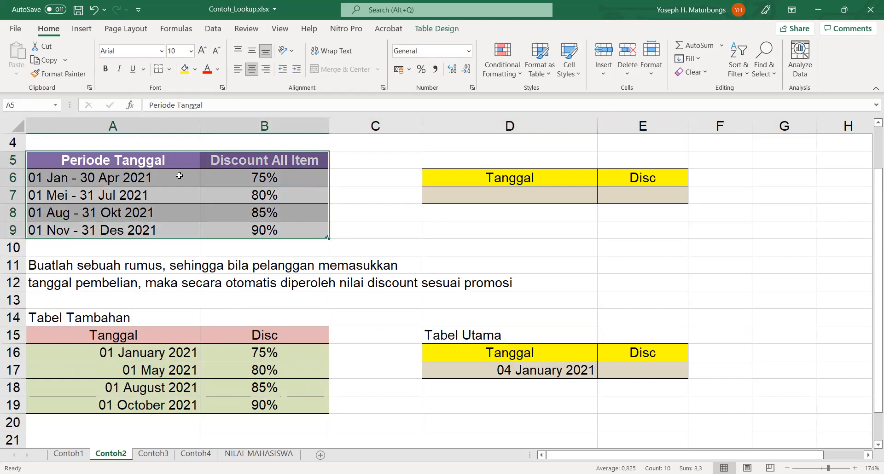
scroll(179, 175, up, 1)
scroll(179, 176, down, 1)
click(177, 172)
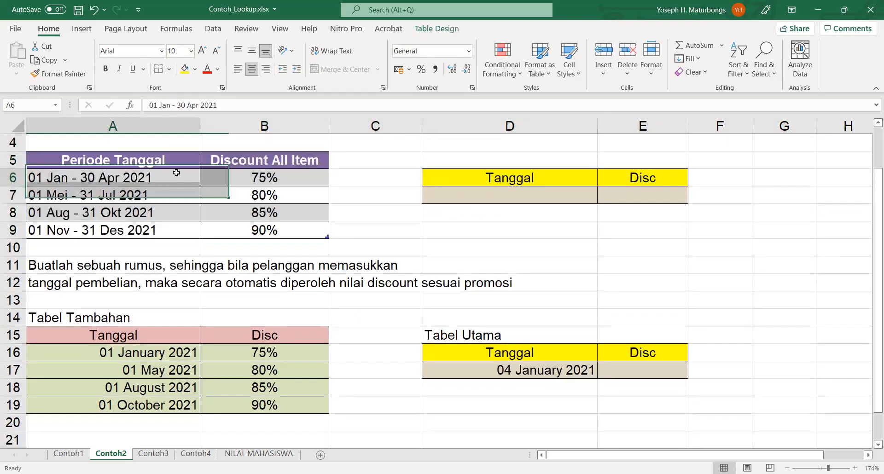
click(125, 336)
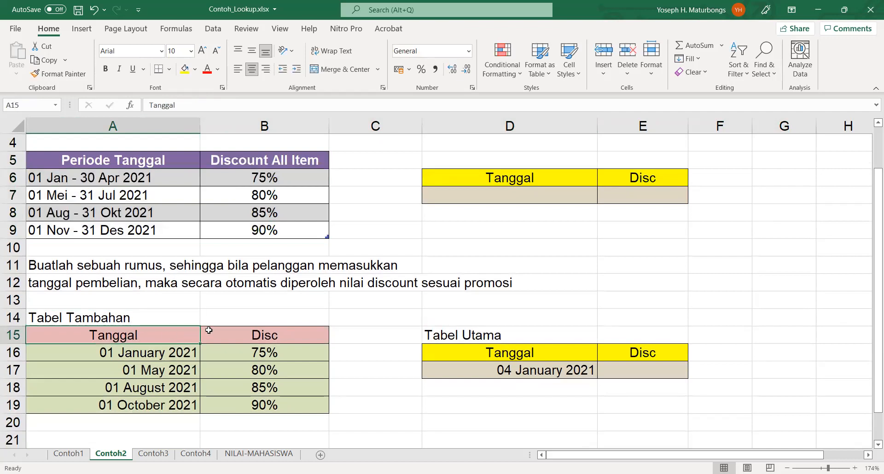
click(279, 333)
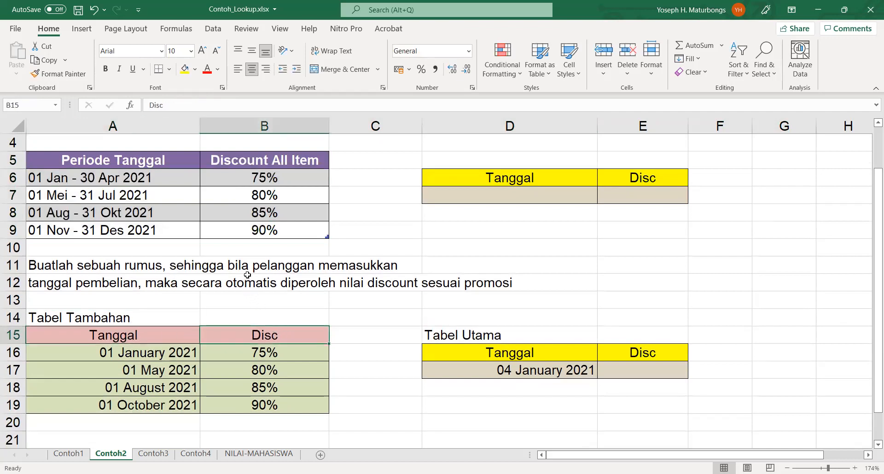
drag(81, 178, 281, 182)
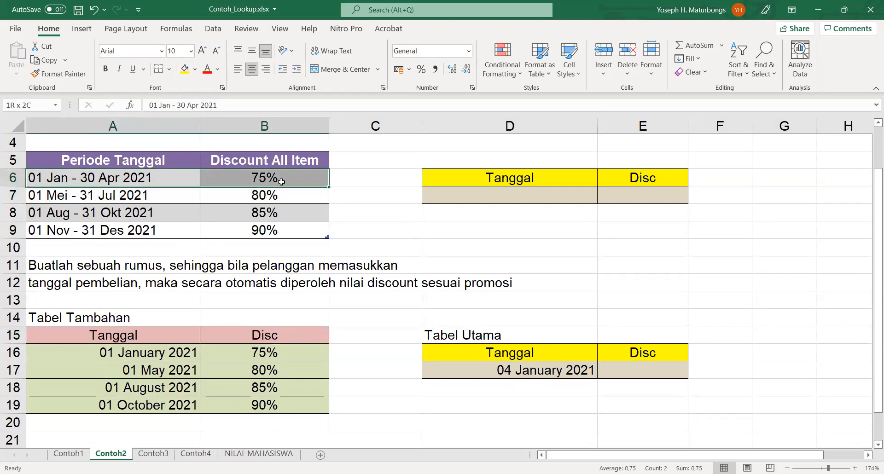
double_click(128, 354)
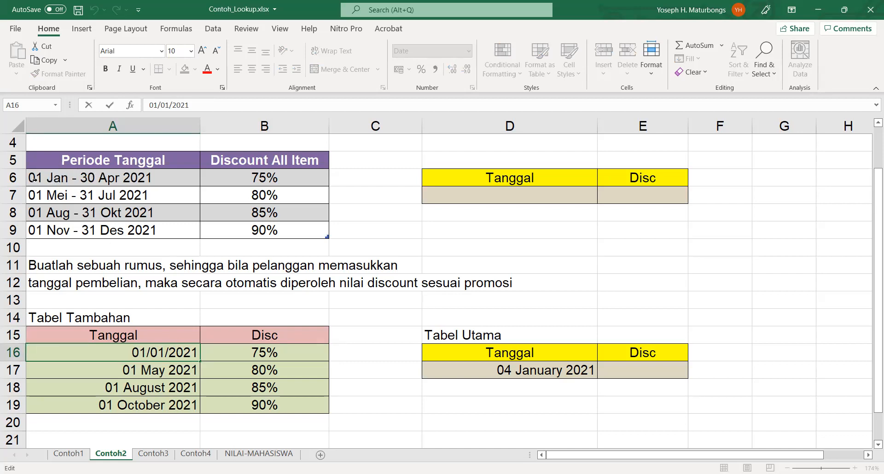
click(282, 177)
click(170, 352)
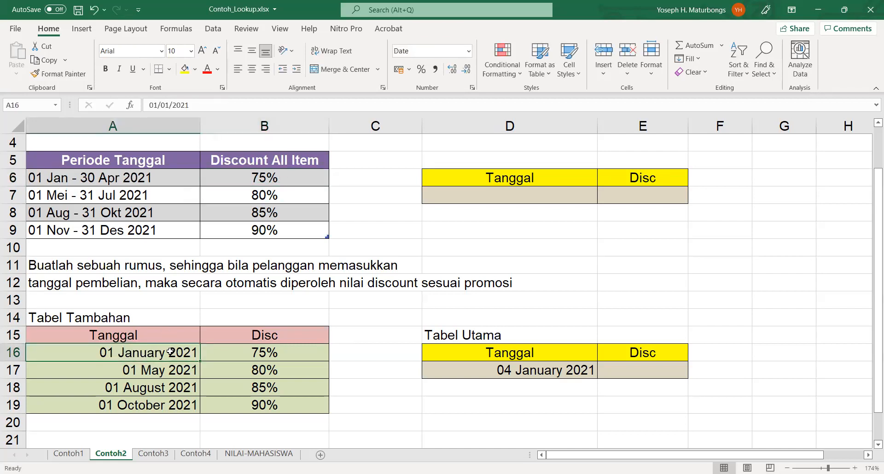
click(278, 353)
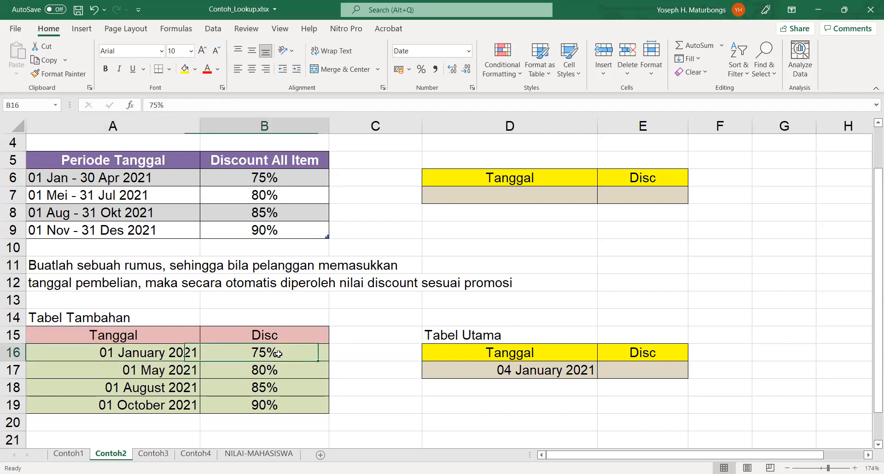
click(286, 176)
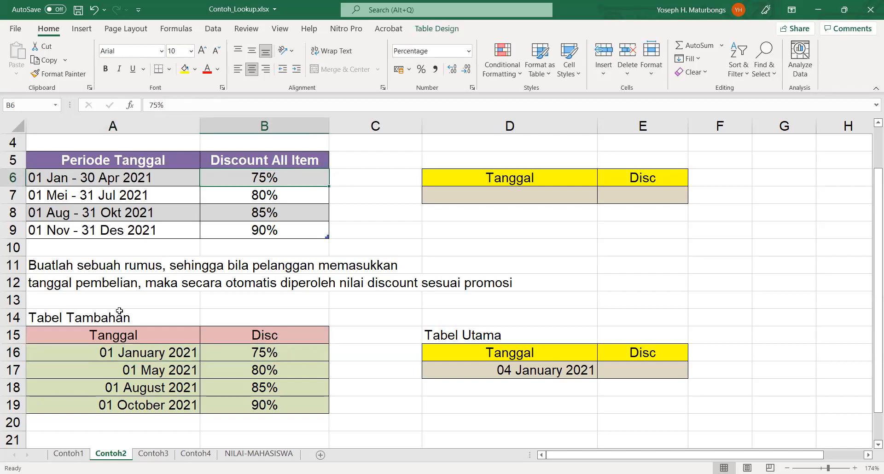
Step: Check the remaining start dates and discounts in Tabel Tambahan against the promotion periods in rows 7 to 9
click(132, 371)
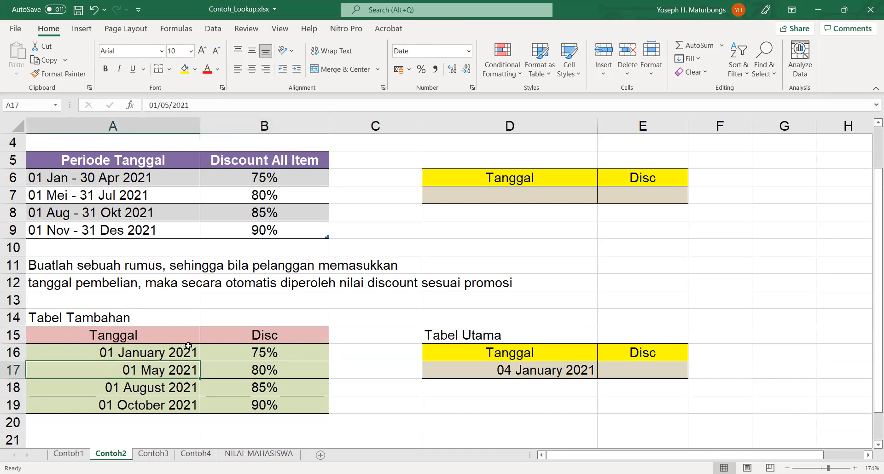
double_click(63, 196)
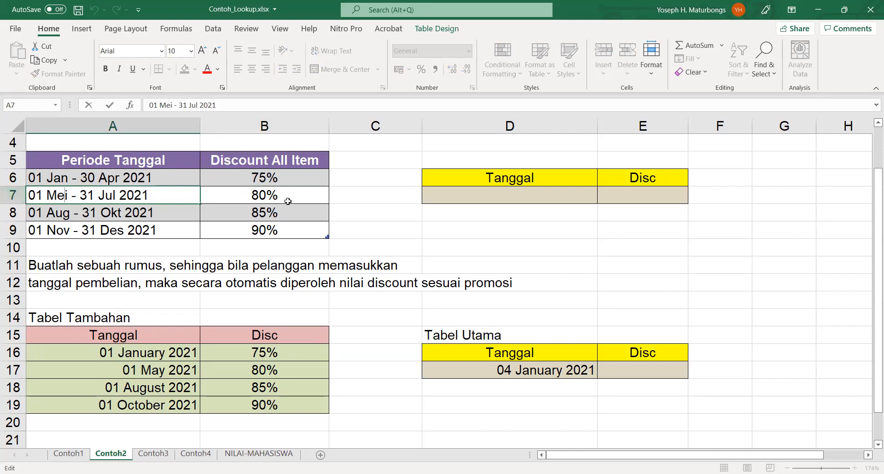
click(171, 398)
click(173, 369)
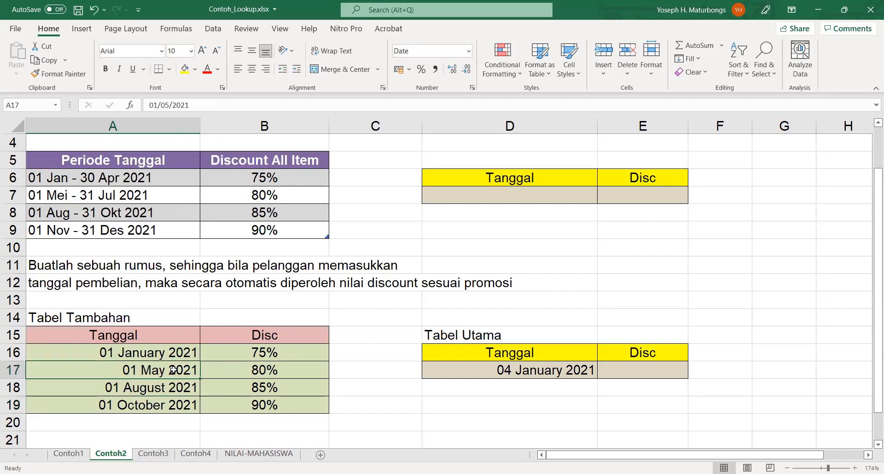
click(273, 368)
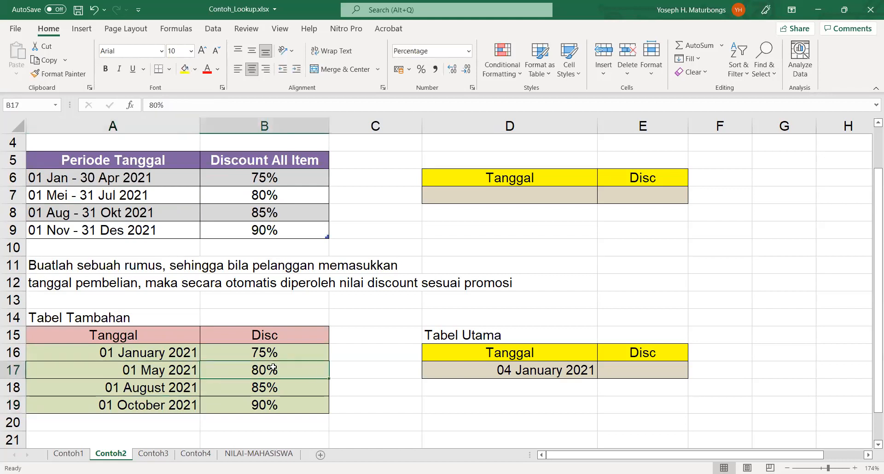
click(44, 214)
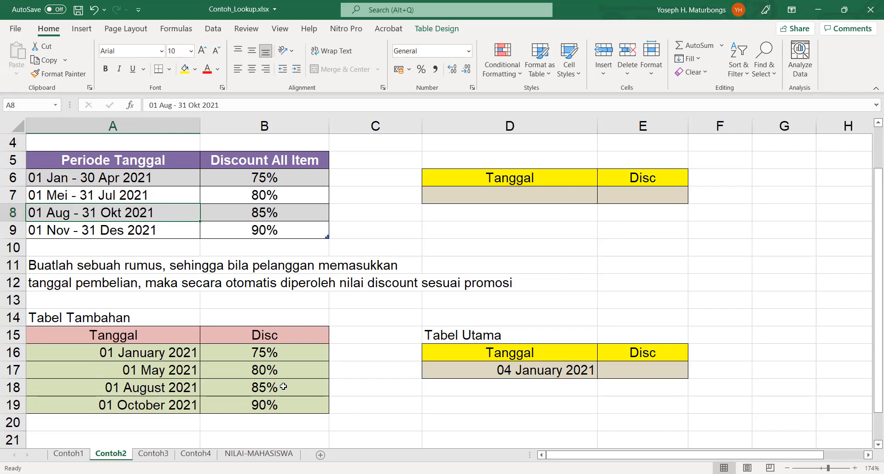
click(81, 228)
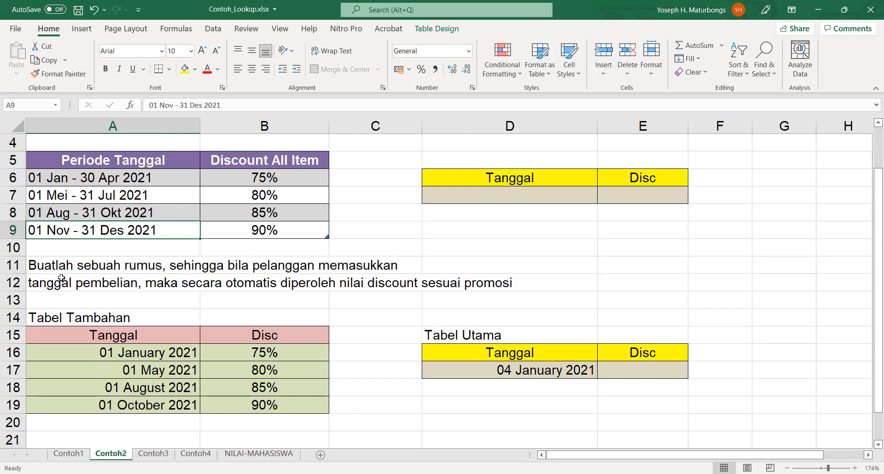
Step: Set the last start date of Tabel Tambahan in cell A19 to 01/11/2021
double_click(145, 405)
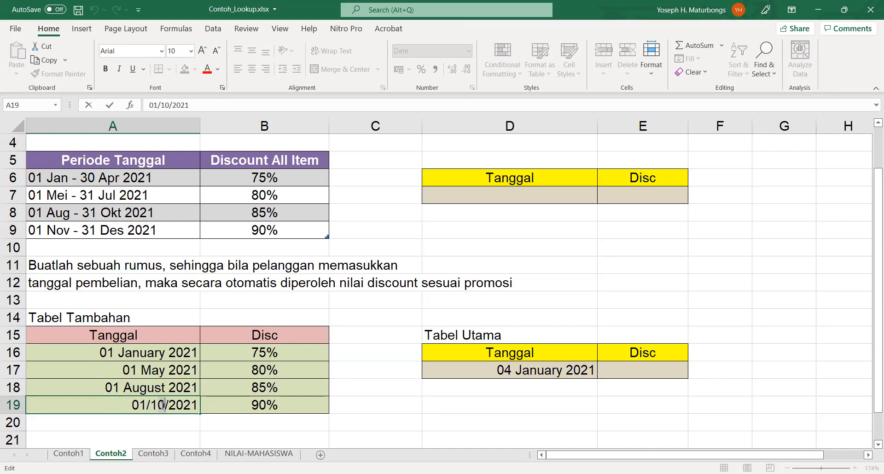
key(Delete)
text(1)
key(Return)
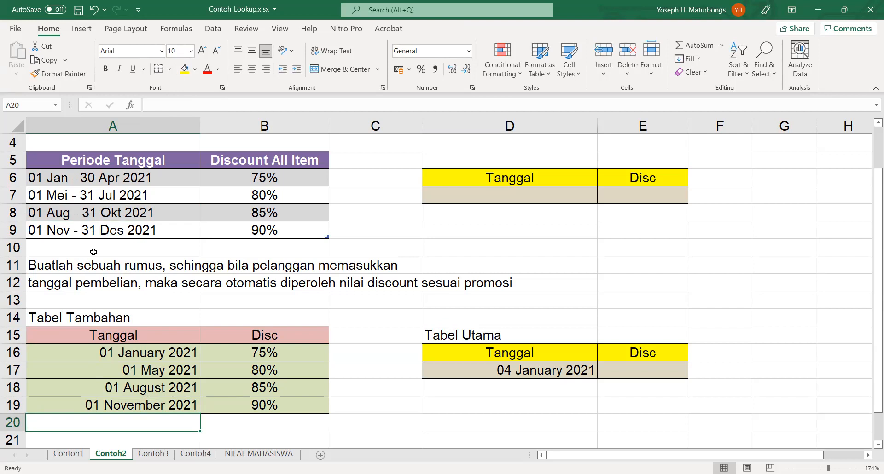
Step: Review the promotion periods, the Tabel Tambahan start dates and discounts, and the purchase date in Tabel Utama
click(266, 402)
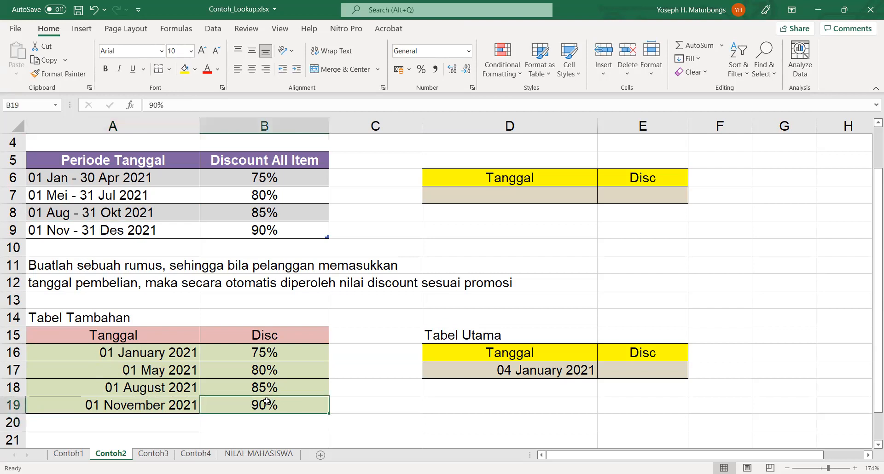
click(46, 335)
scroll(128, 318, up, 1)
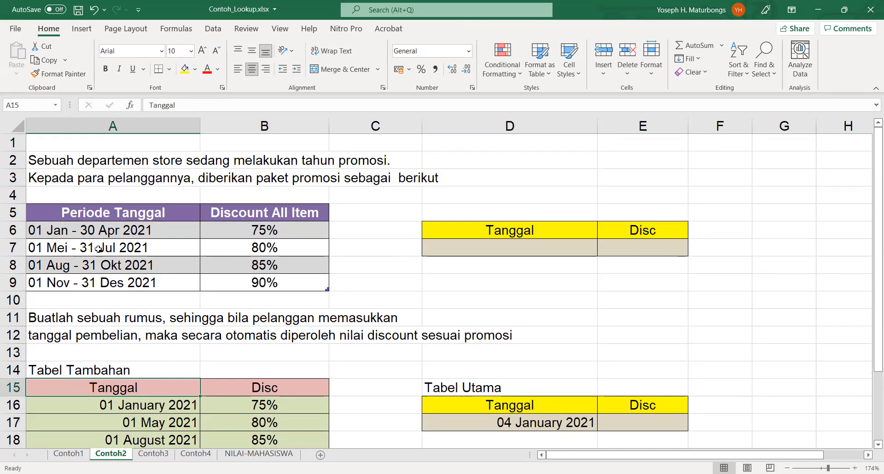
drag(35, 214, 259, 282)
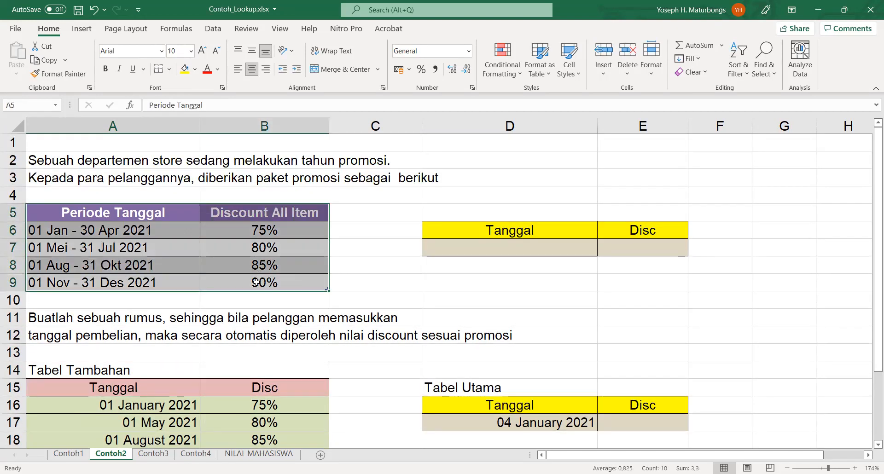
scroll(236, 292, down, 1)
scroll(236, 292, down, 2)
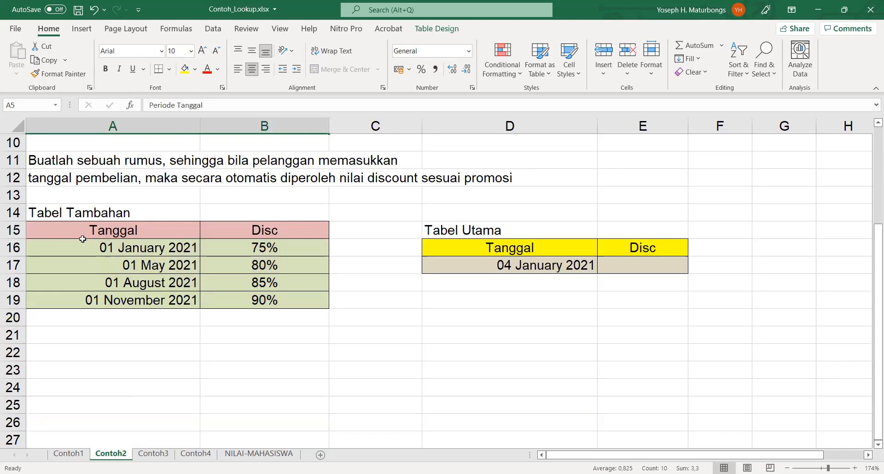
click(61, 249)
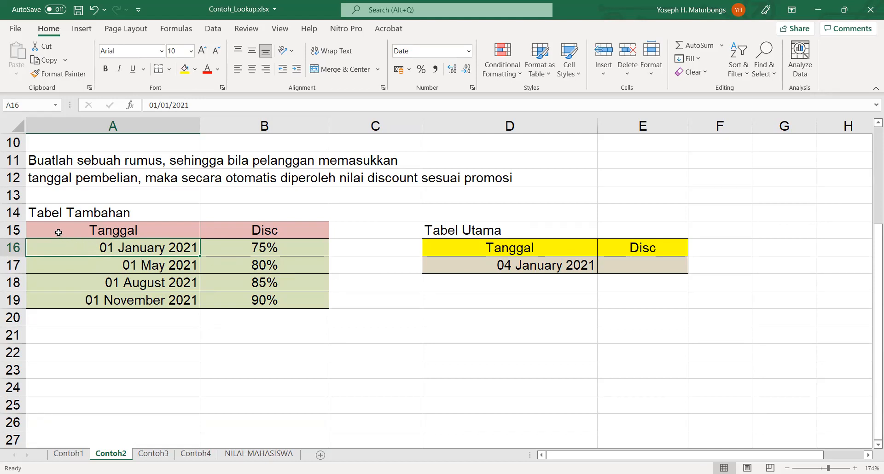
click(529, 266)
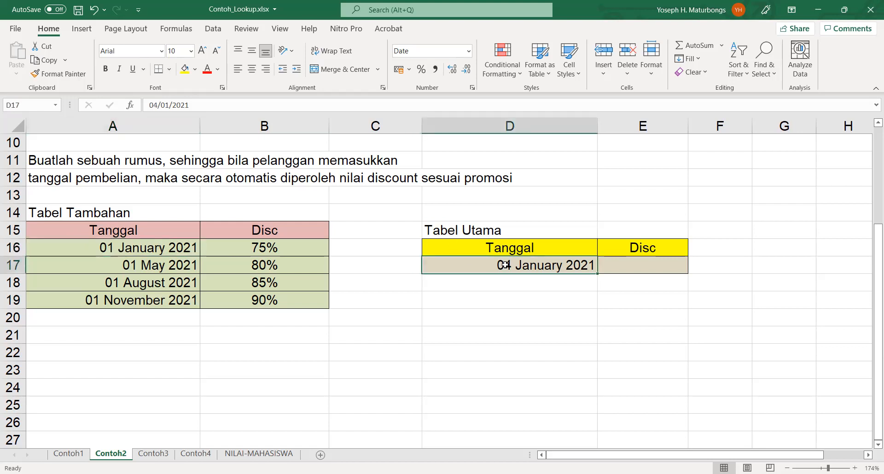
Step: Clear the purchase date in D17 of Tabel Utama and slightly widen column E
click(663, 264)
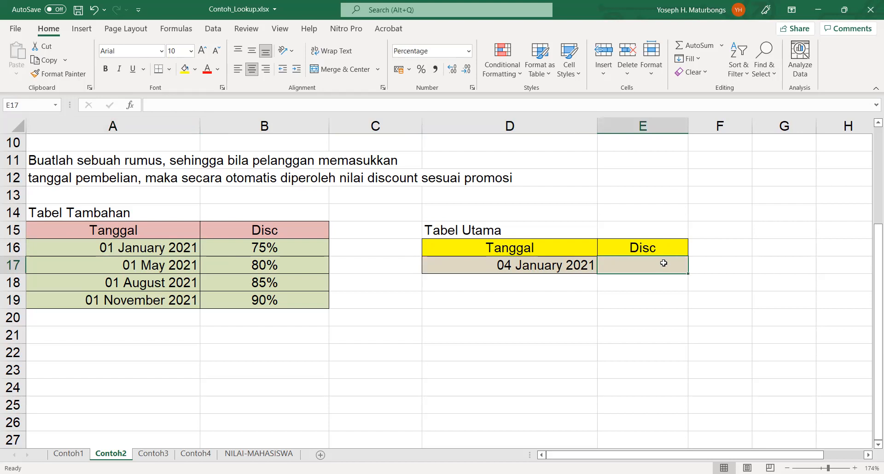
click(549, 266)
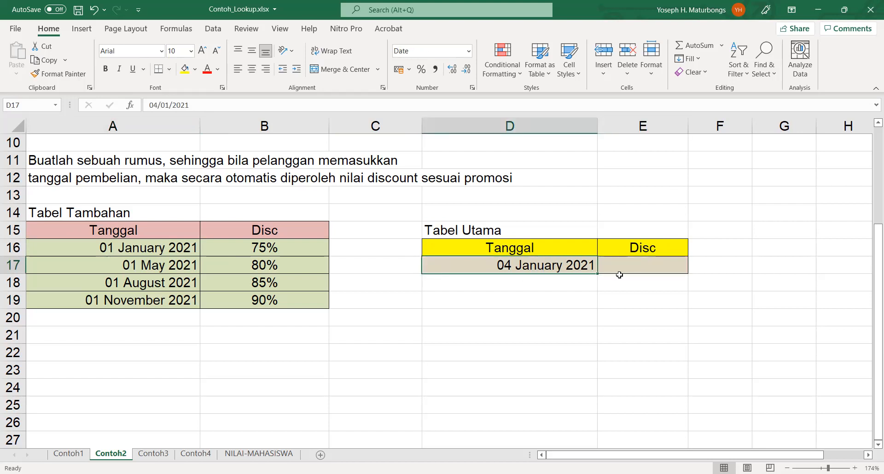
key(Delete)
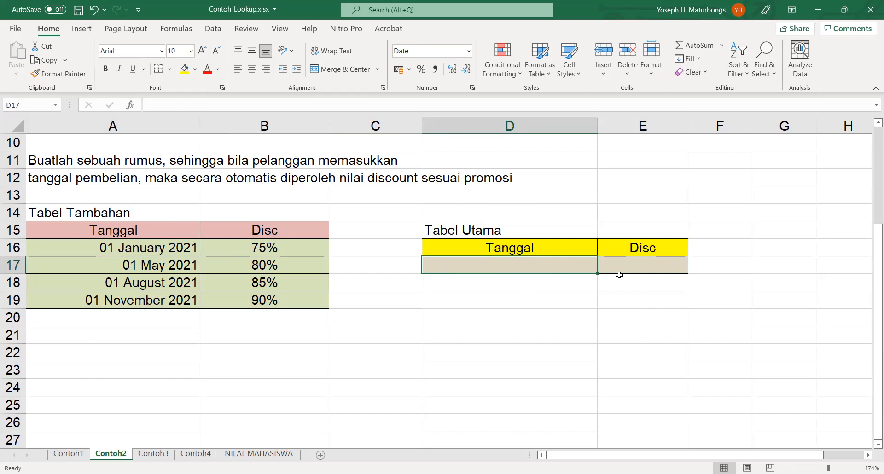
click(540, 305)
click(539, 263)
click(655, 265)
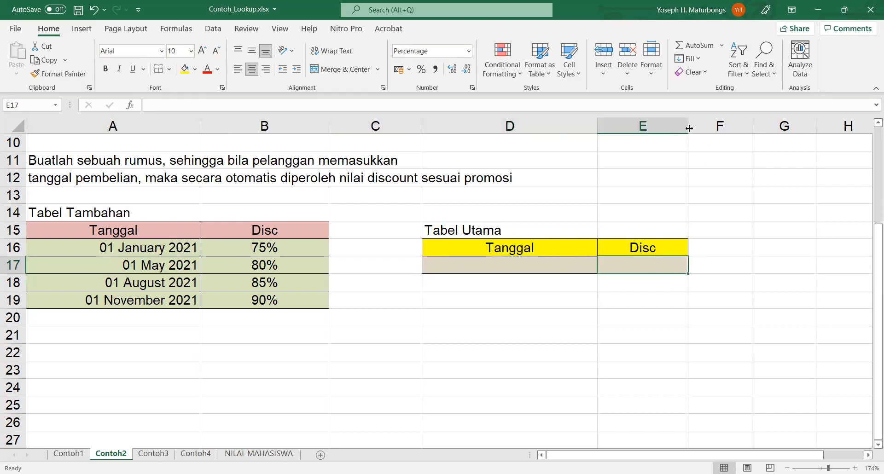
drag(689, 129, 710, 129)
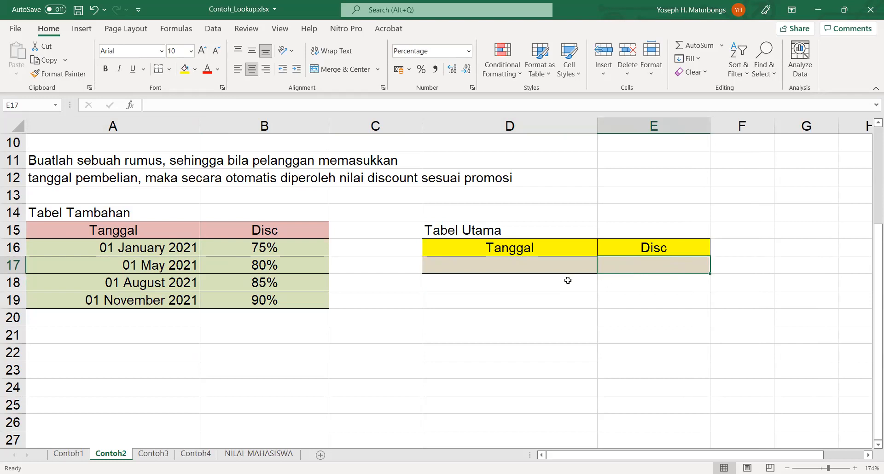
click(86, 348)
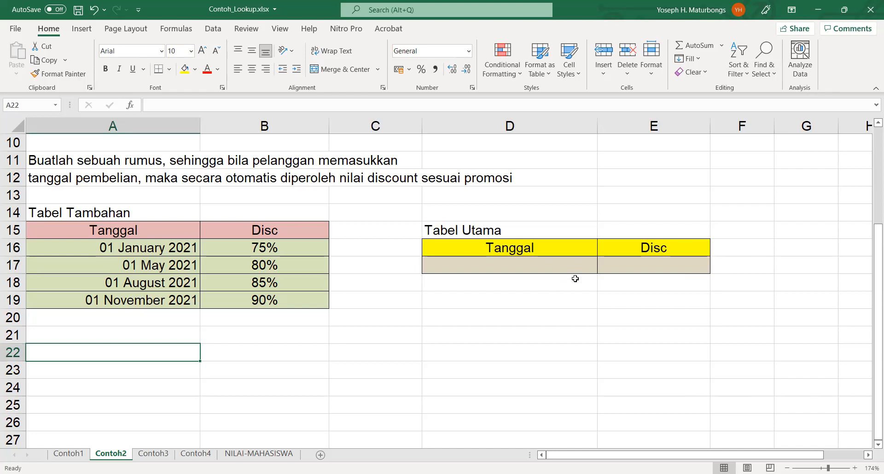
click(653, 264)
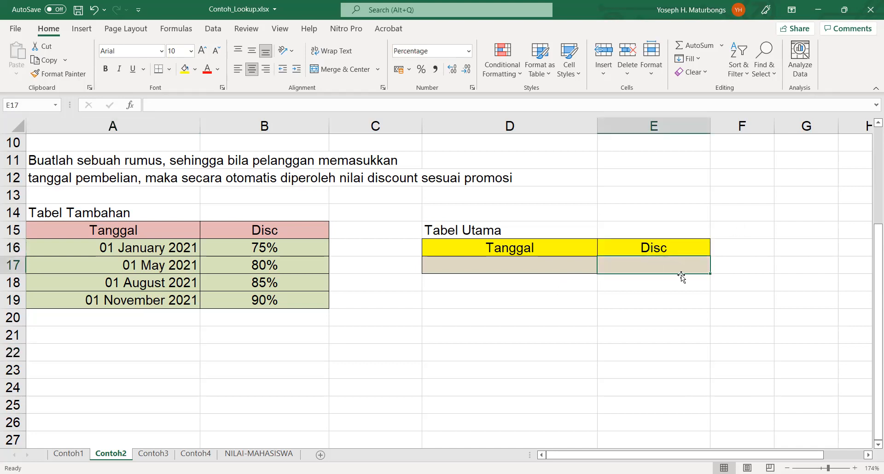
text(tabel)
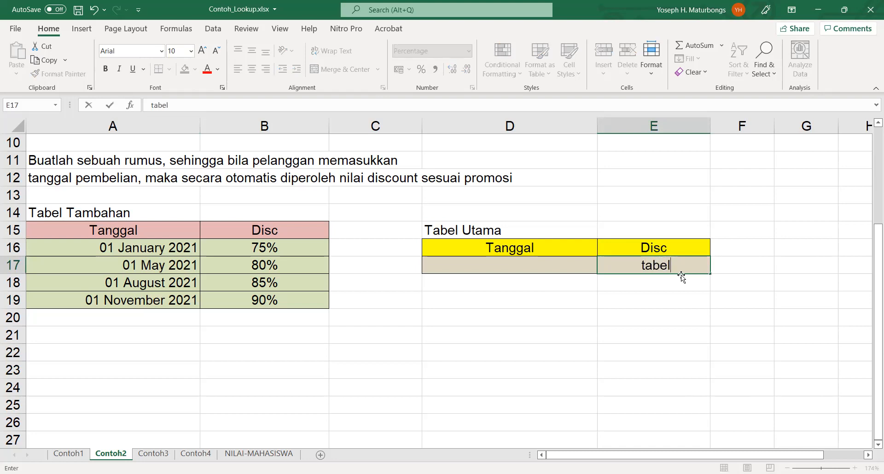
key(Escape)
Step: Enter the note "Table array: A16 sd B19" in cell A22 below Tabel Tambahan
click(60, 346)
text(Table array:)
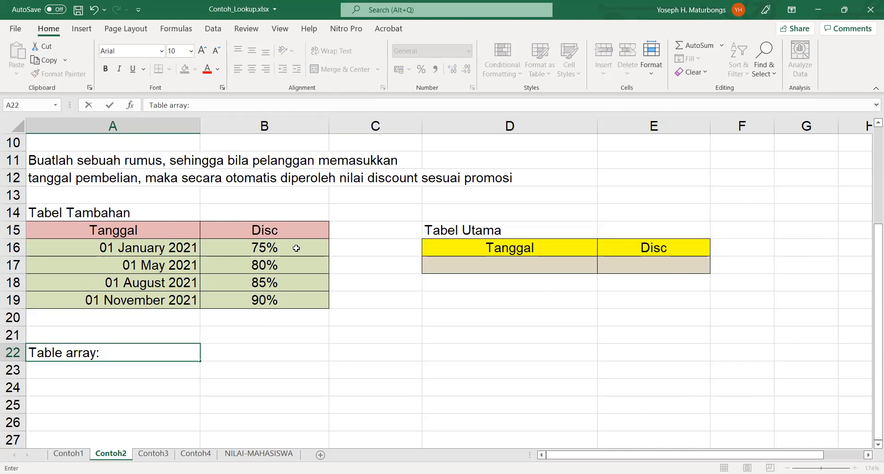
text(A16 sd B19)
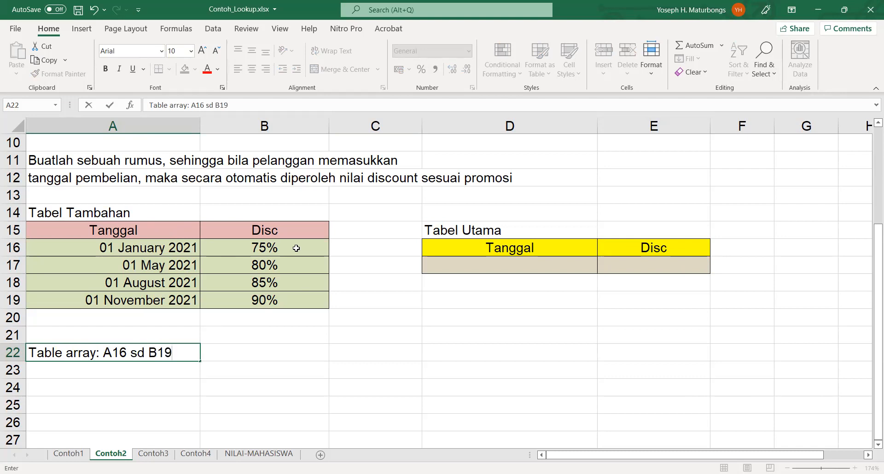
key(Return)
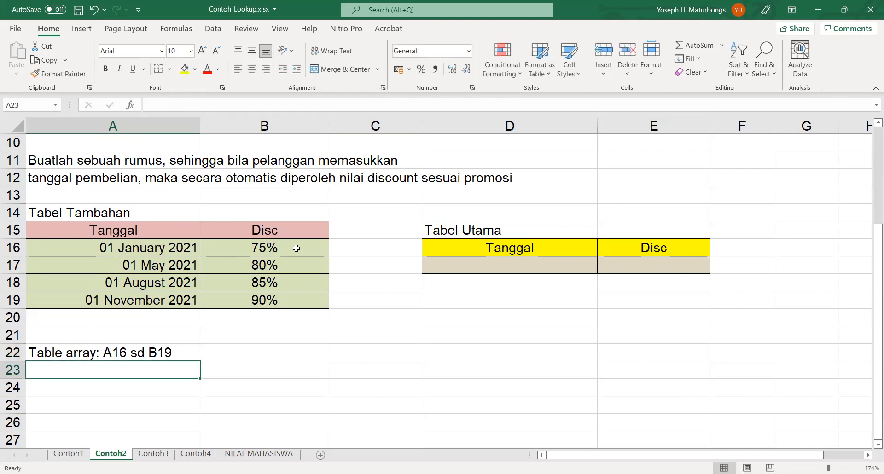
Step: Enter the note "column number DISC: 2" in cell A23 under the table array note
text(co)
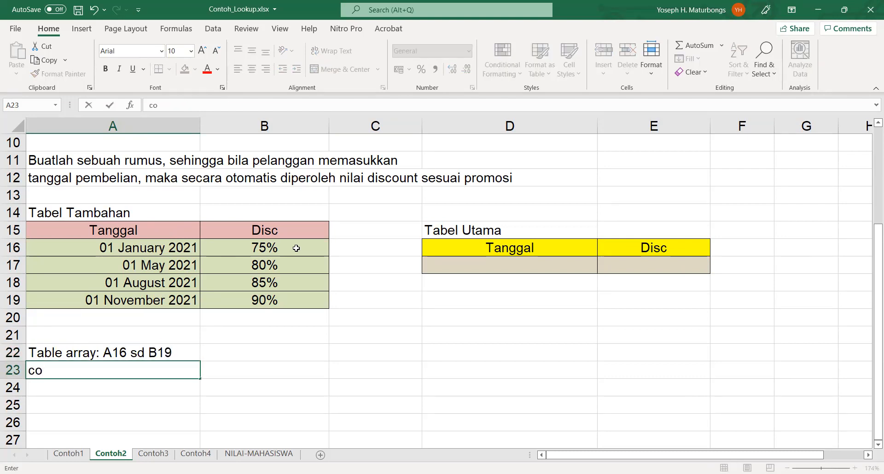
text(lumn nymber)
key(BackSpace)
key(BackSpace)
key(BackSpace)
key(BackSpace)
key(BackSpace)
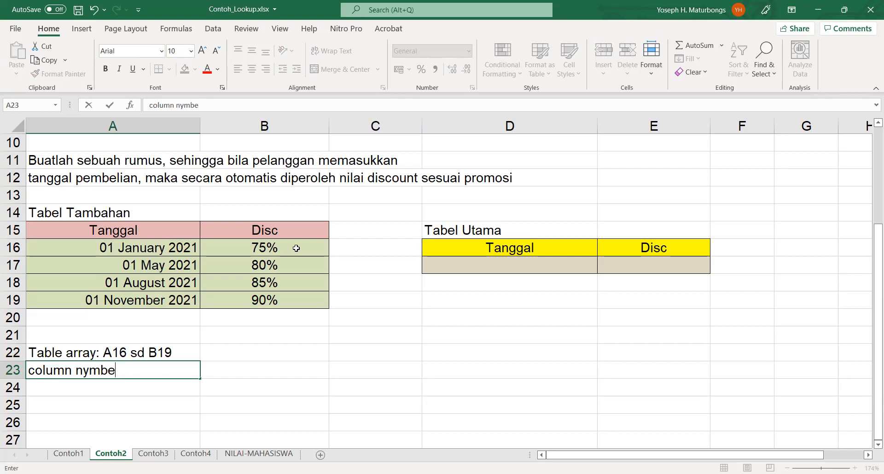
text(umber DIS)
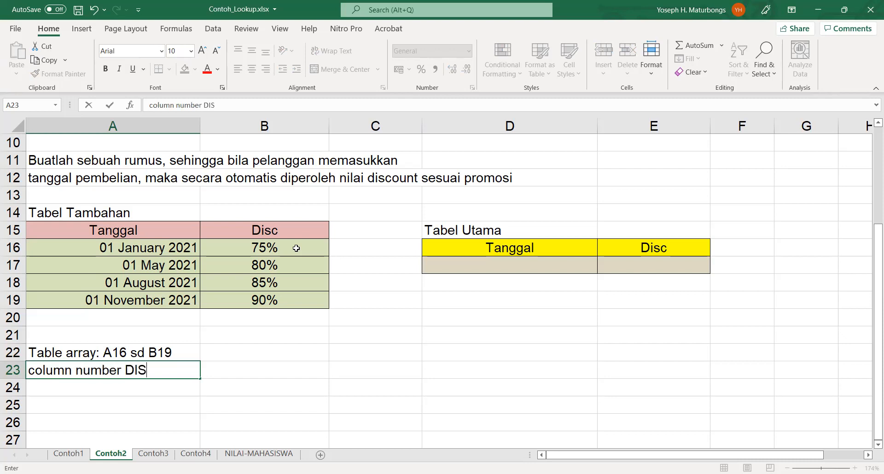
text(C: 2)
key(Return)
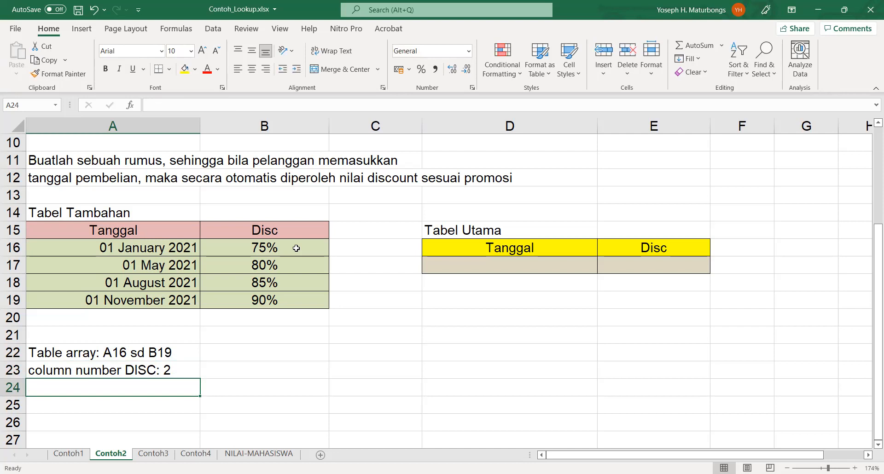
Step: Enter the note "Lookup value: D17" in cell A24 under the column number note
text(Lookup value)
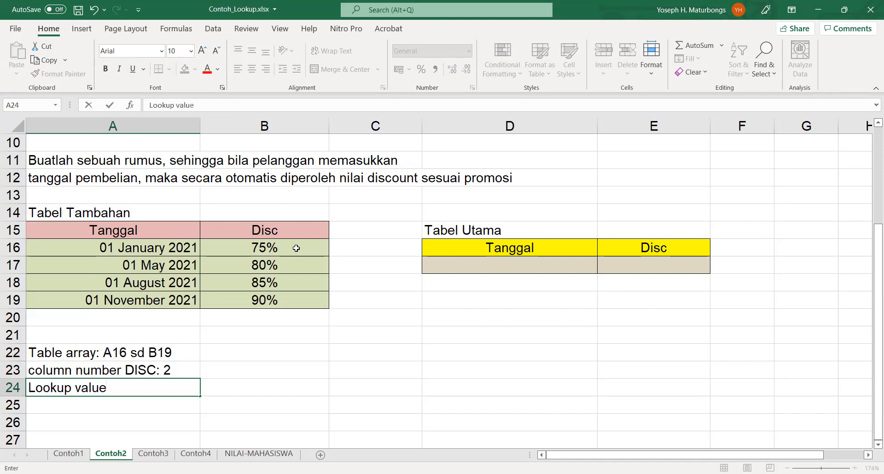
text(:)
text(D17)
key(Return)
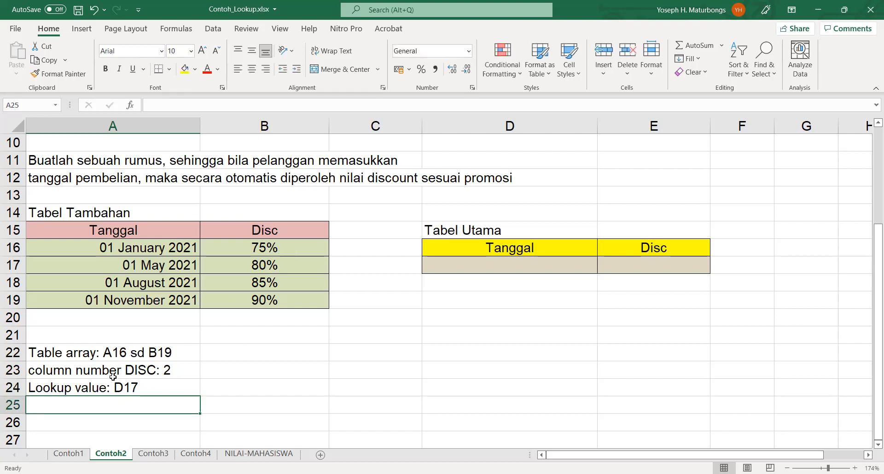
Step: Start a VLOOKUP formula in E17 with D17 as the lookup value and A16:B19 as the table array
click(654, 265)
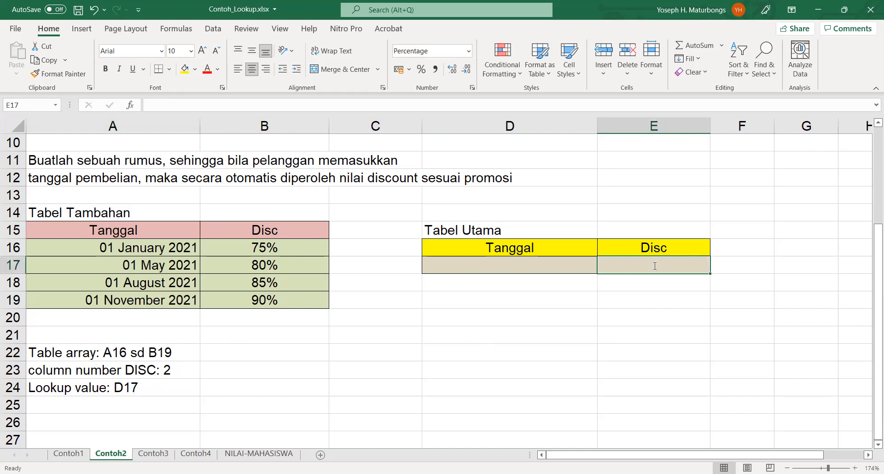
text(=)
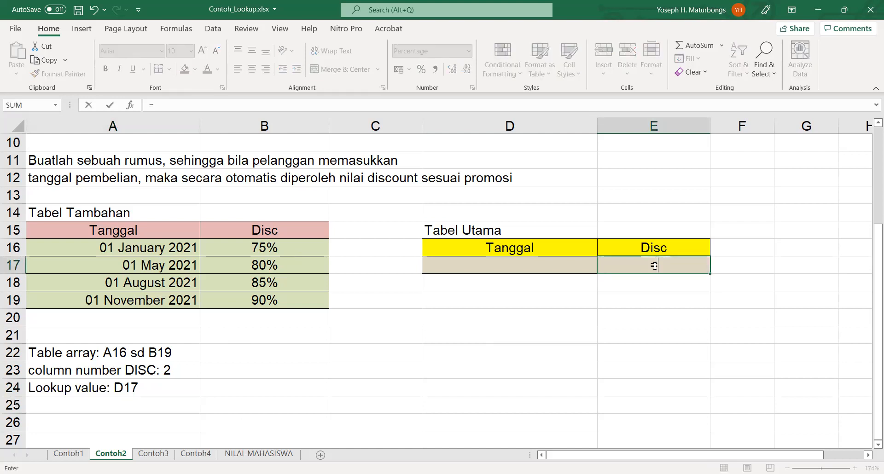
text(vlook)
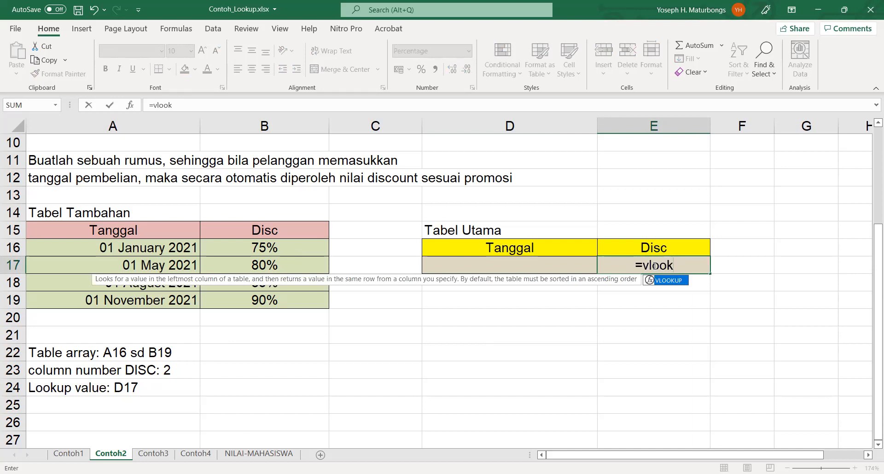
text(up()
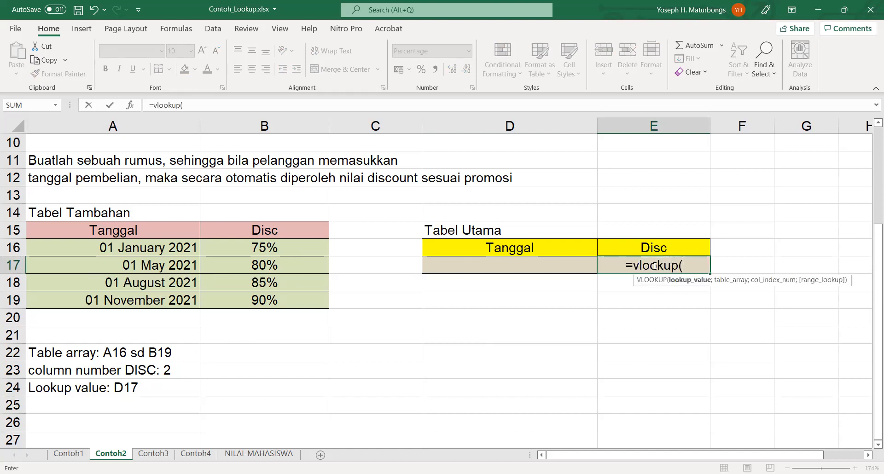
click(513, 264)
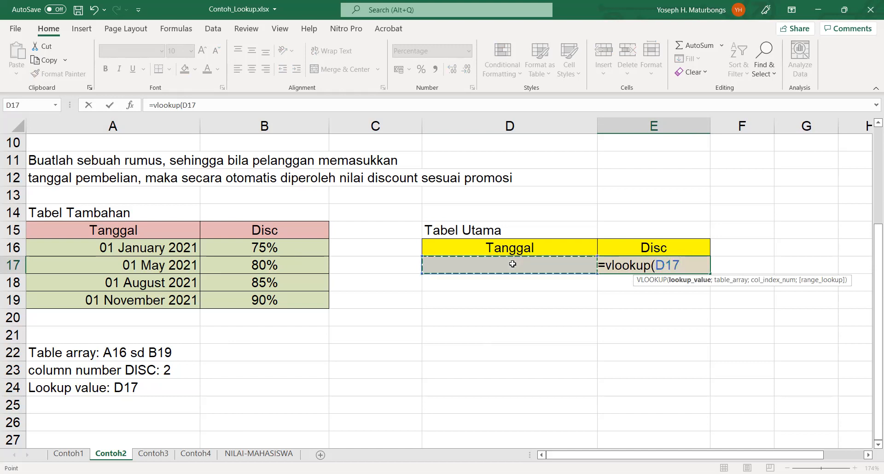
text(;)
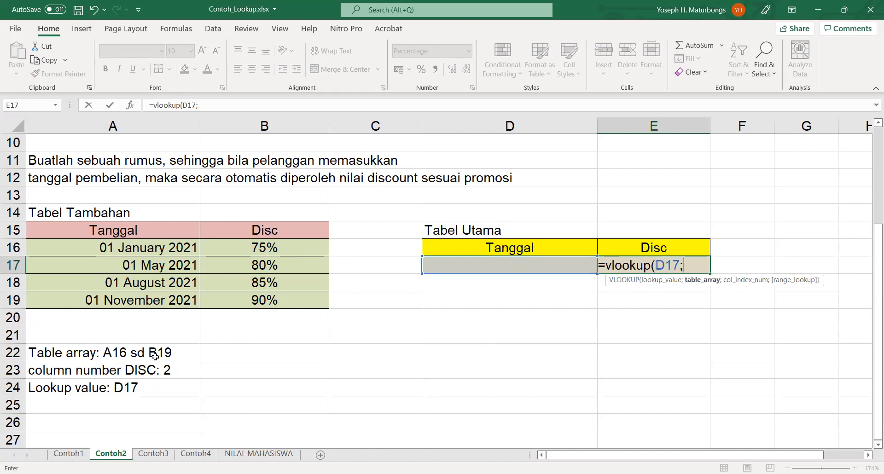
drag(112, 247, 116, 270)
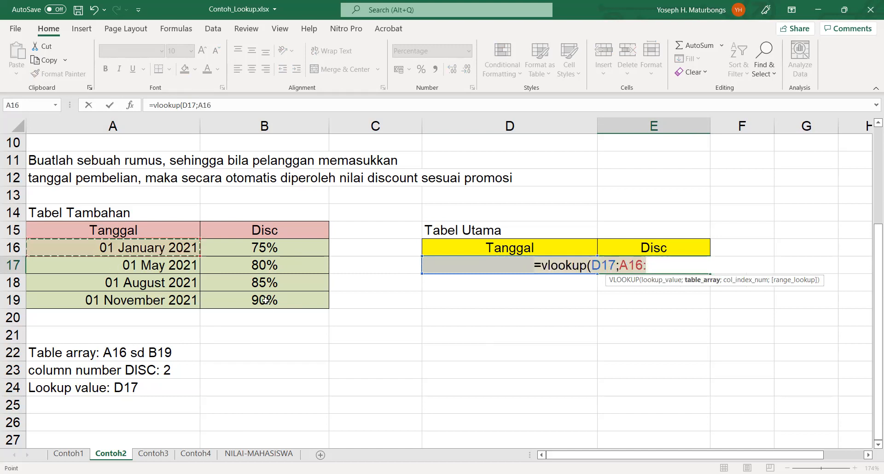
drag(266, 300, 265, 300)
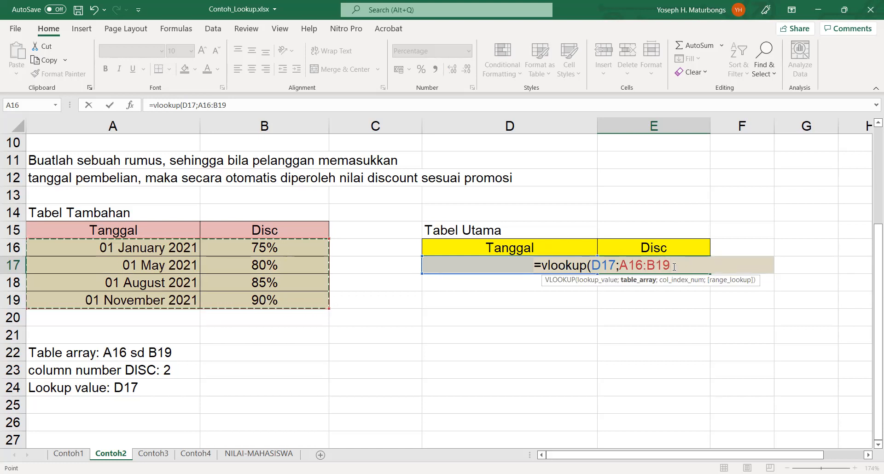
Step: Complete the VLOOKUP formula in E17 with column index 2 and TRUE for approximate match
text(;2)
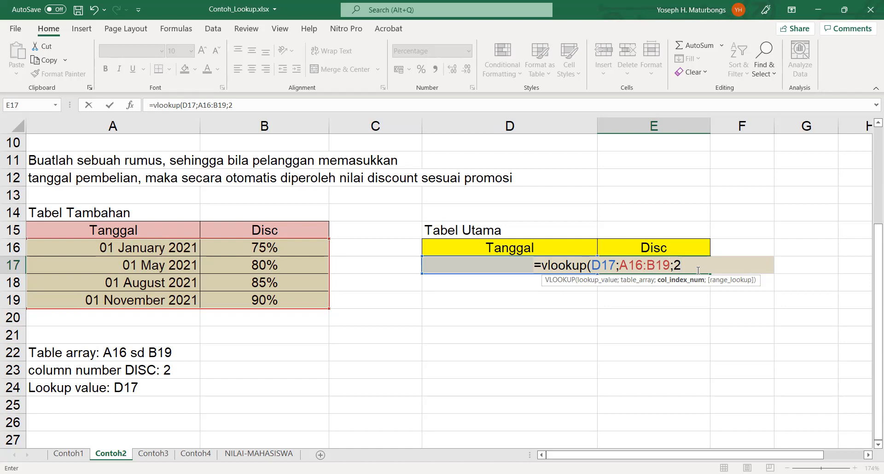
text())
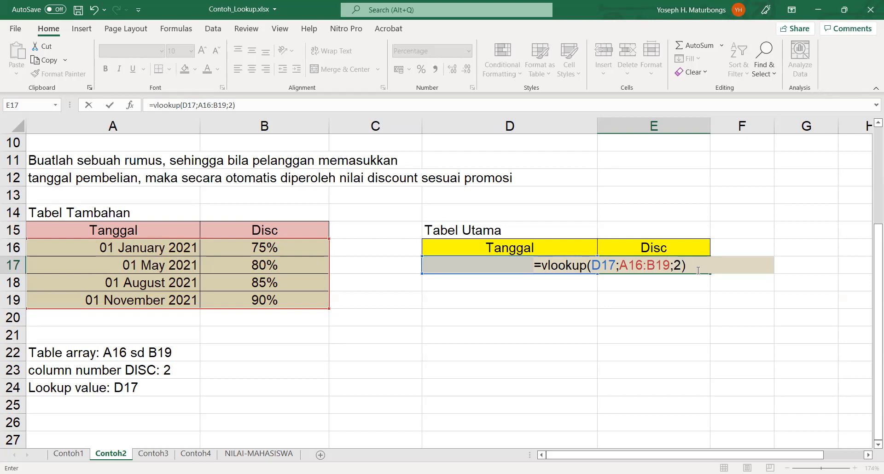
key(BackSpace)
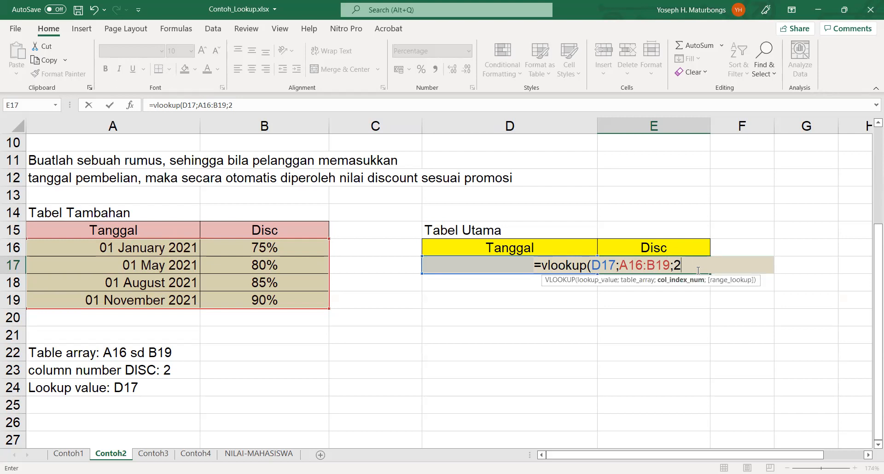
text(;)
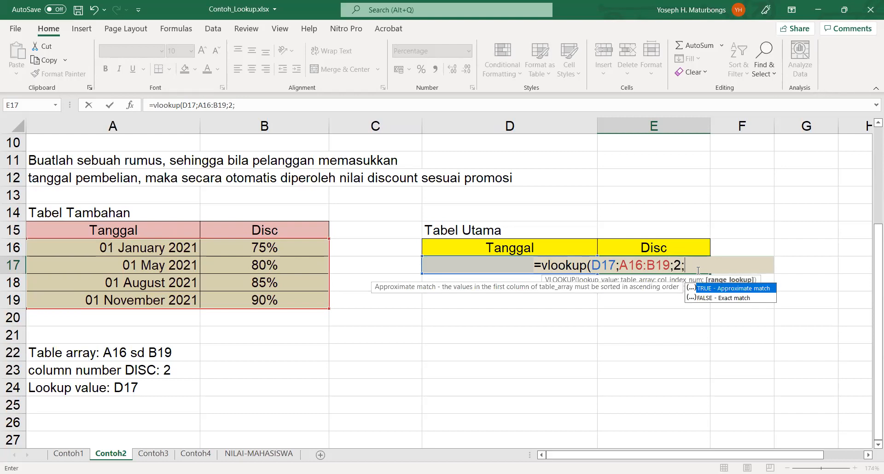
text(true))
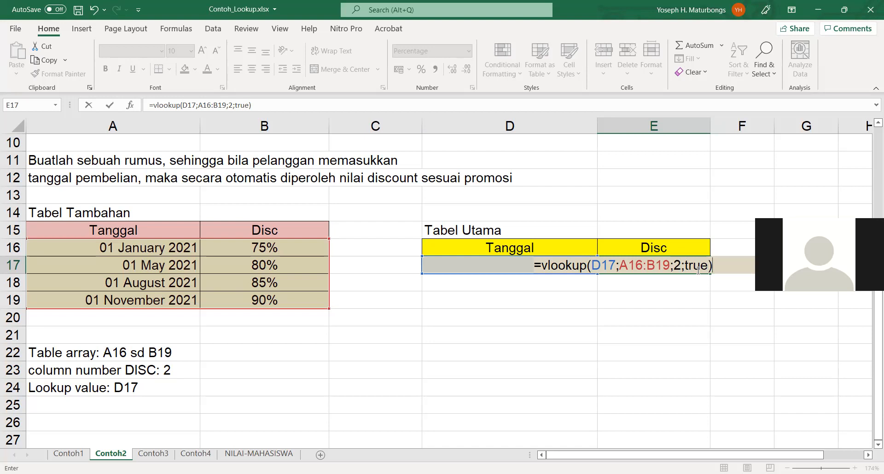
key(Return)
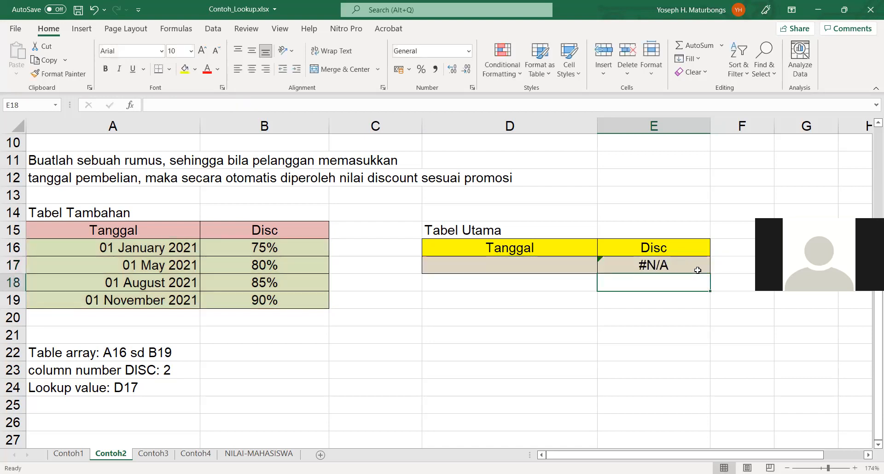
Step: Enter the purchase date 15/10/2021 in D17 of the main table to test the discount lookup
click(655, 265)
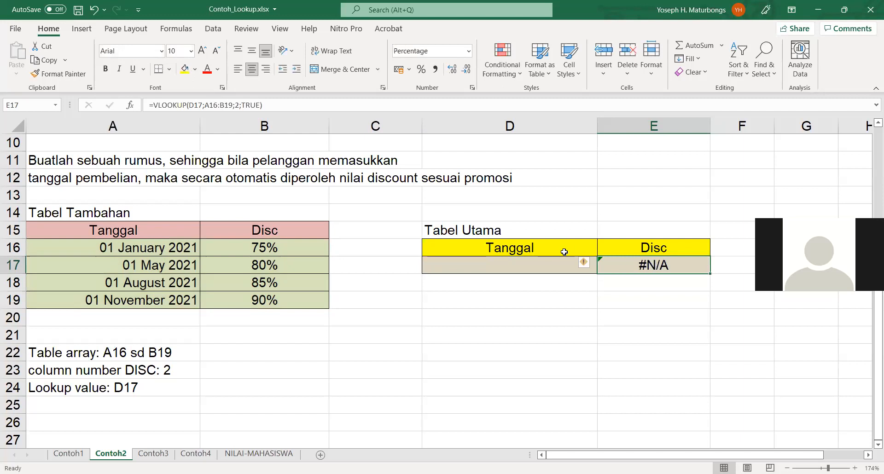
click(537, 267)
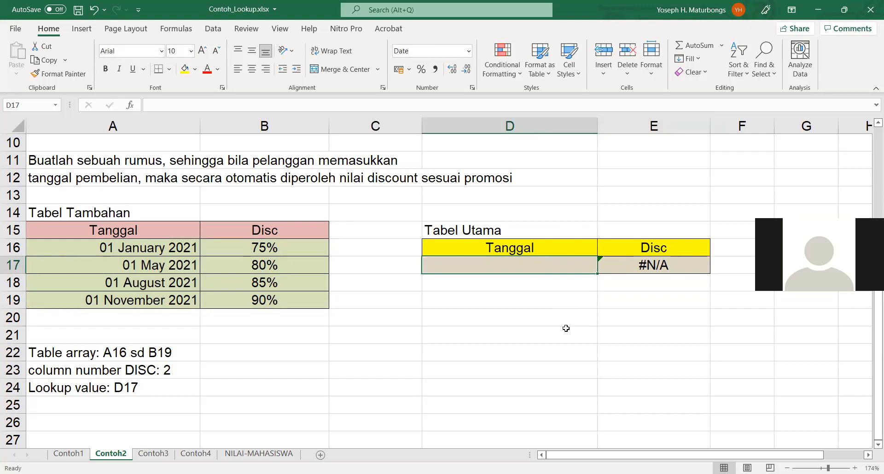
text(15)
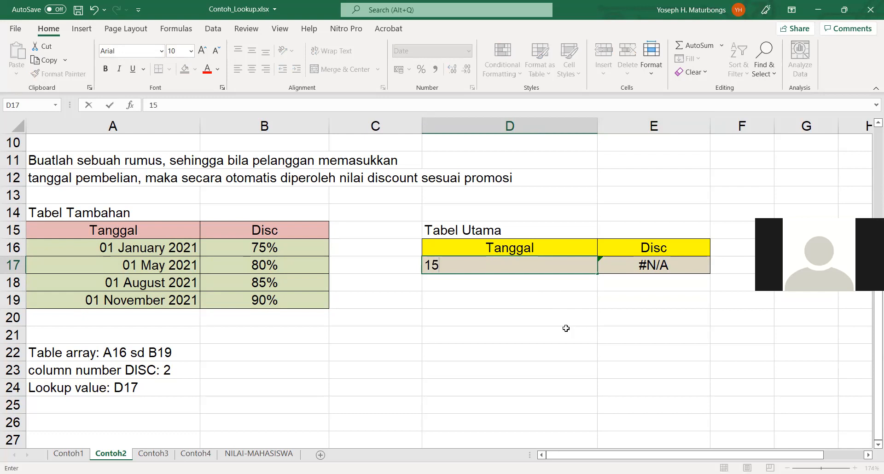
text(/10/2021)
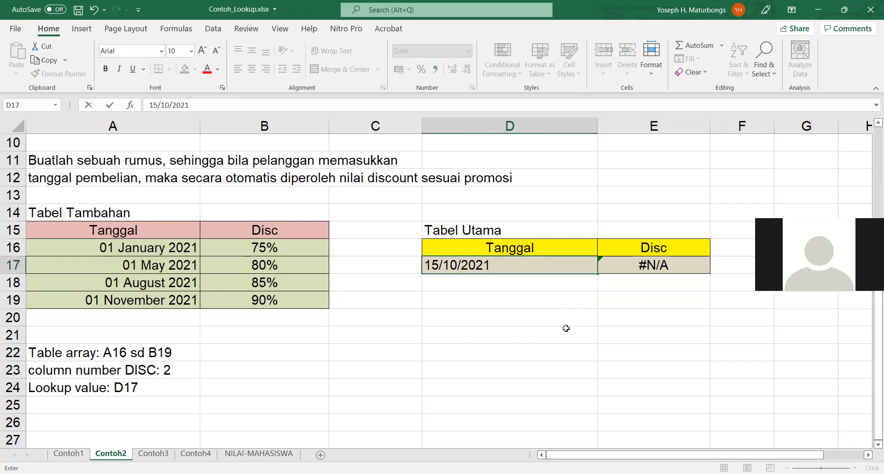
key(Return)
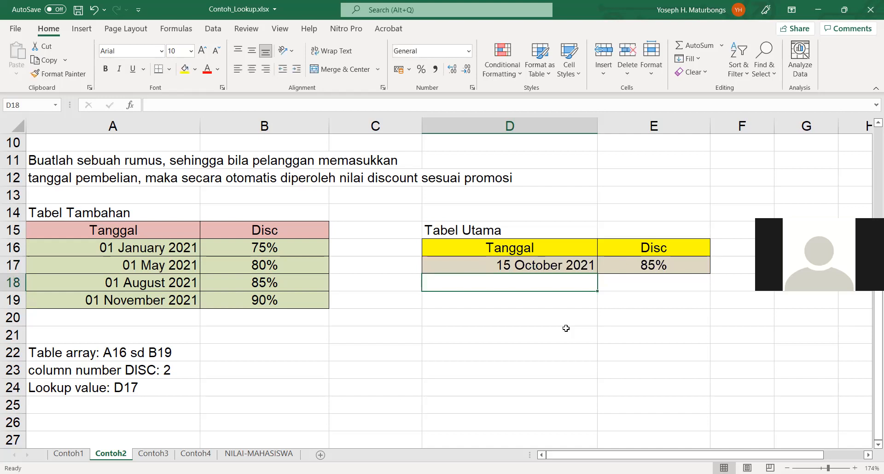
Step: Change the month of the purchase date in D17 so the date is 15/8/2021
double_click(550, 266)
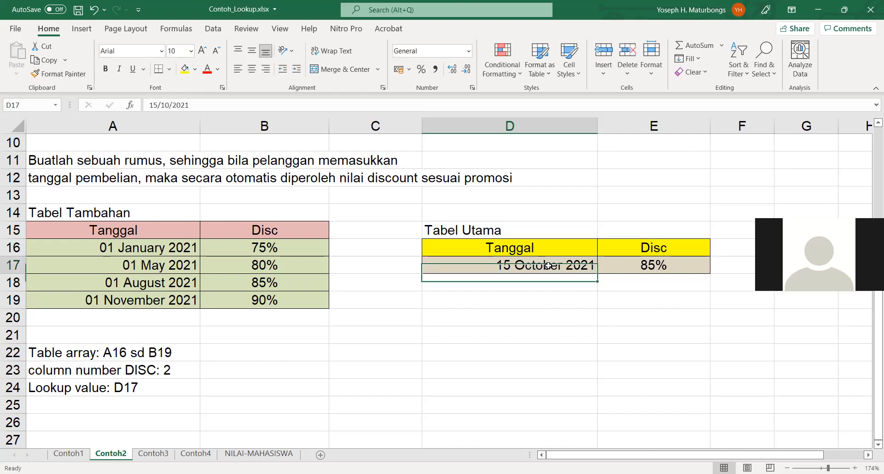
drag(548, 265, 564, 266)
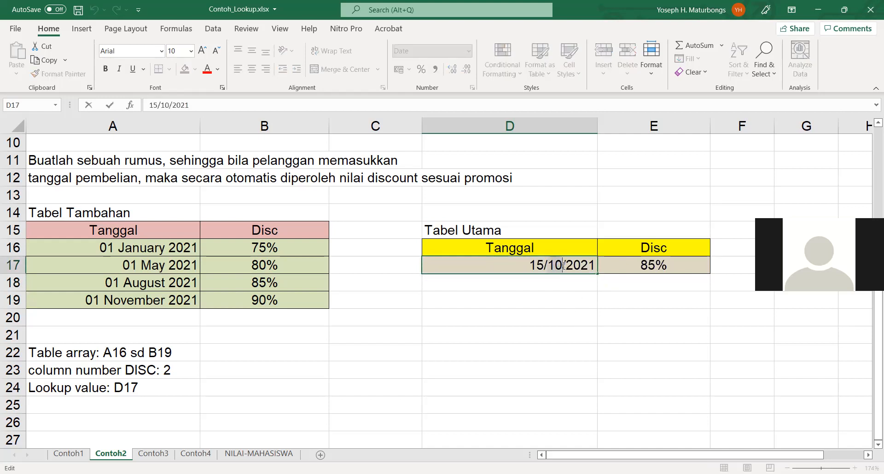
text(8)
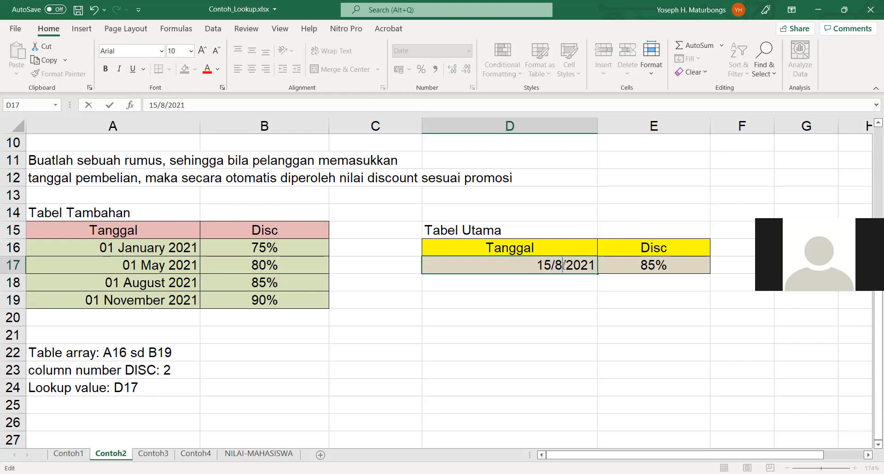
key(Return)
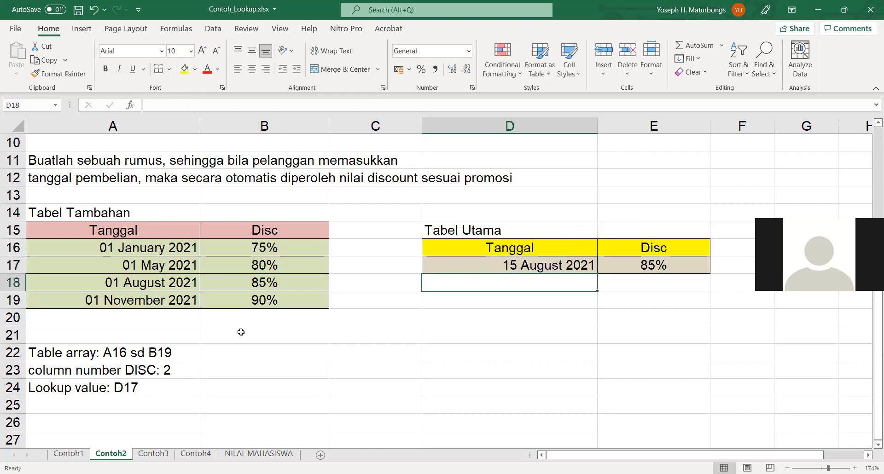
click(572, 264)
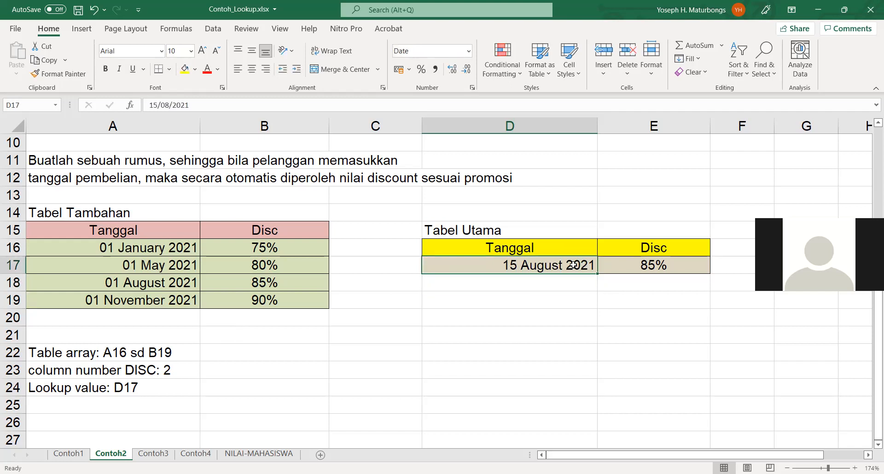
Step: Remove the TRUE argument from the VLOOKUP formula in E17, leaving it as =VLOOKUP(D17;A16:B19;2)
click(662, 266)
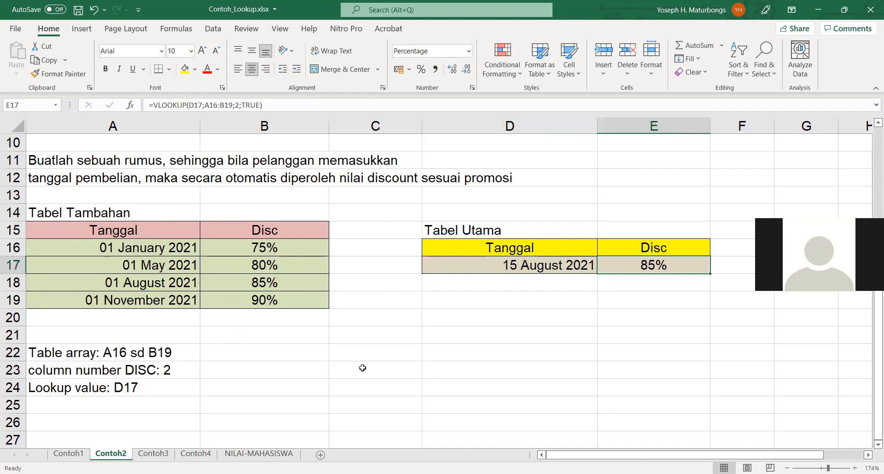
scroll(362, 368, up, 2)
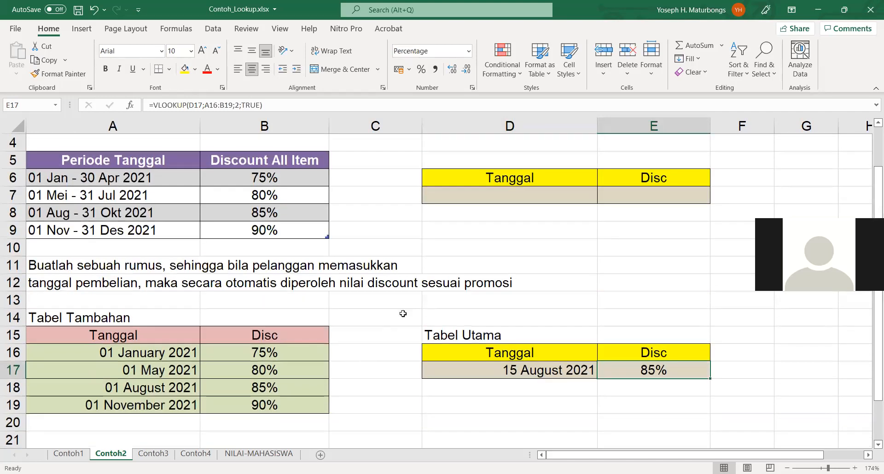
scroll(399, 304, down, 1)
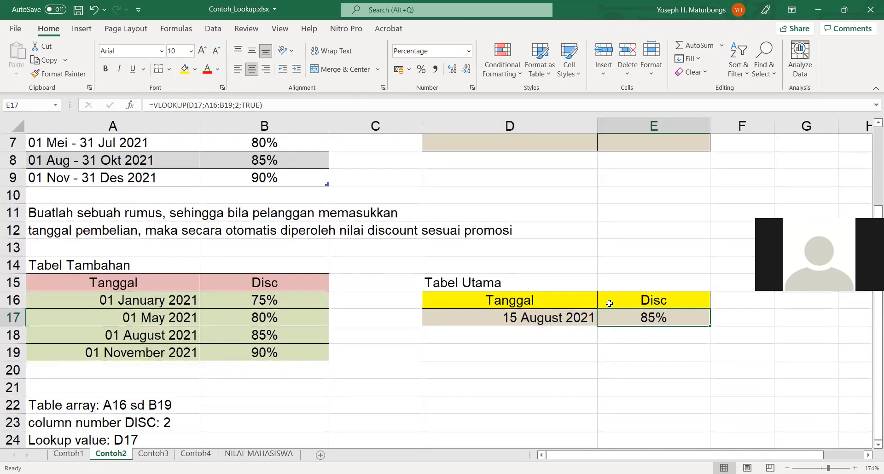
double_click(660, 318)
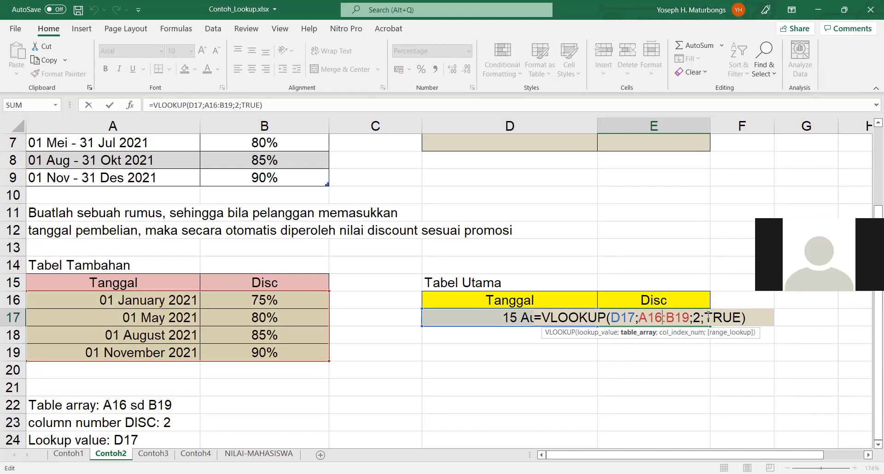
click(684, 368)
double_click(677, 318)
click(754, 319)
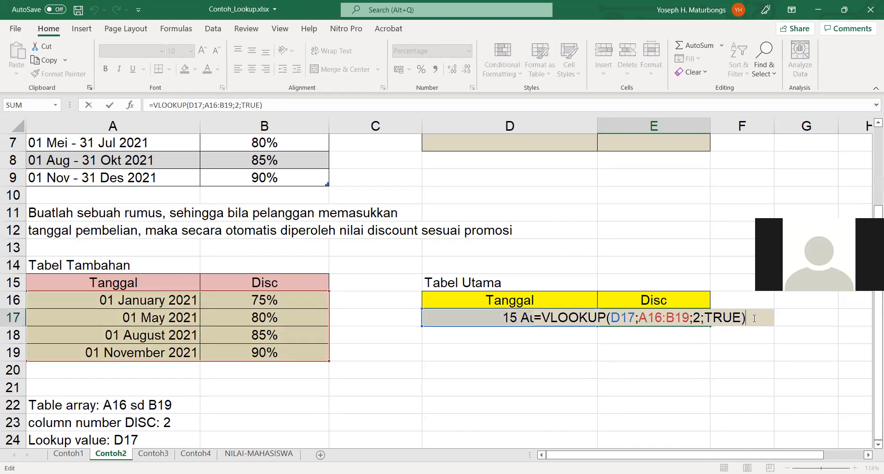
key(BackSpace)
key(BackSpace)
key(BackSpace)
key(BackSpace)
key(BackSpace)
key(BackSpace)
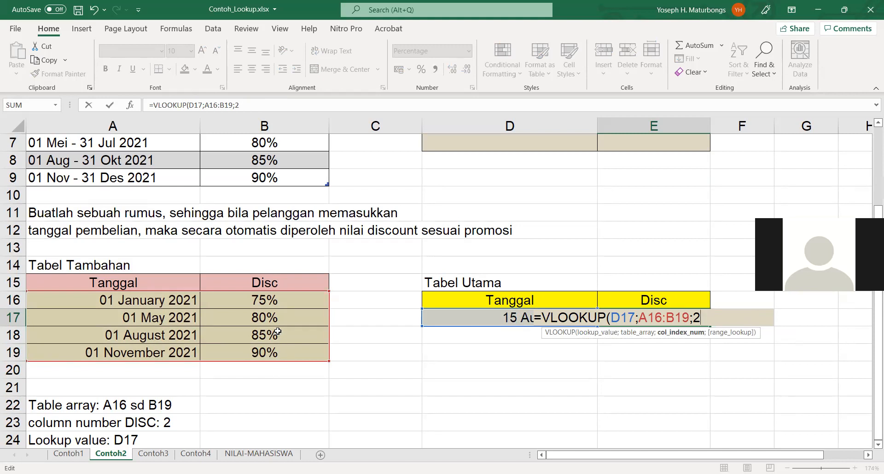
key(Escape)
Step: Unhide columns B to D on the Contoh1 sheet to bring back the item lookup table
click(68, 455)
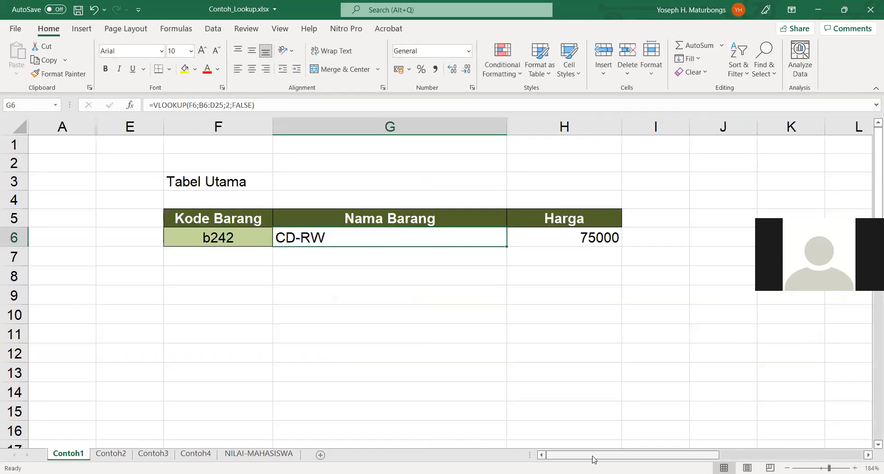
drag(76, 127, 133, 133)
right_click(132, 133)
click(184, 329)
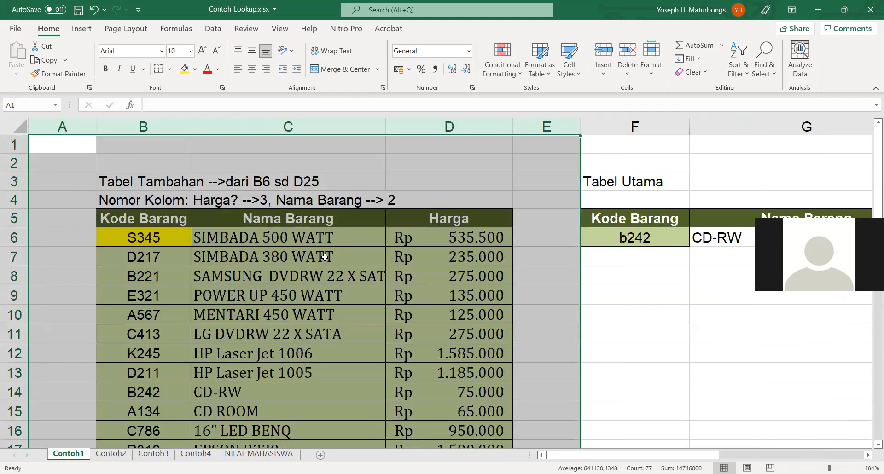
click(667, 313)
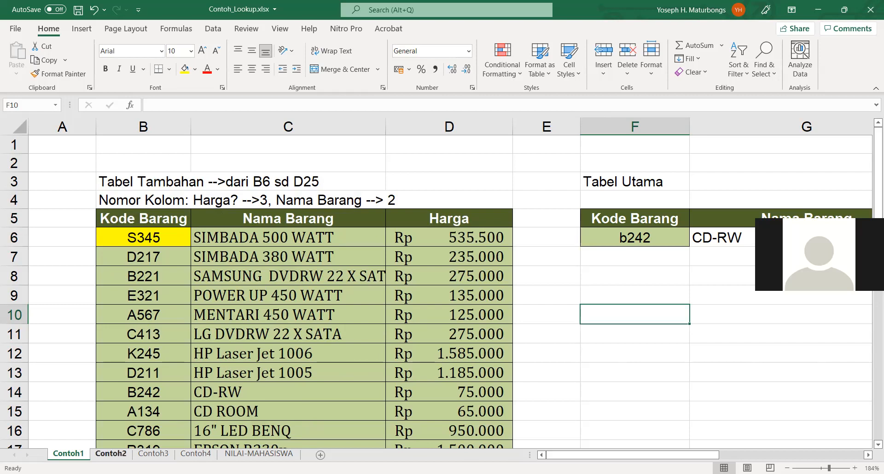
Step: Try adding FALSE as the range lookup argument of the VLOOKUP formula in E17 on the Contoh2 sheet
click(111, 453)
double_click(662, 320)
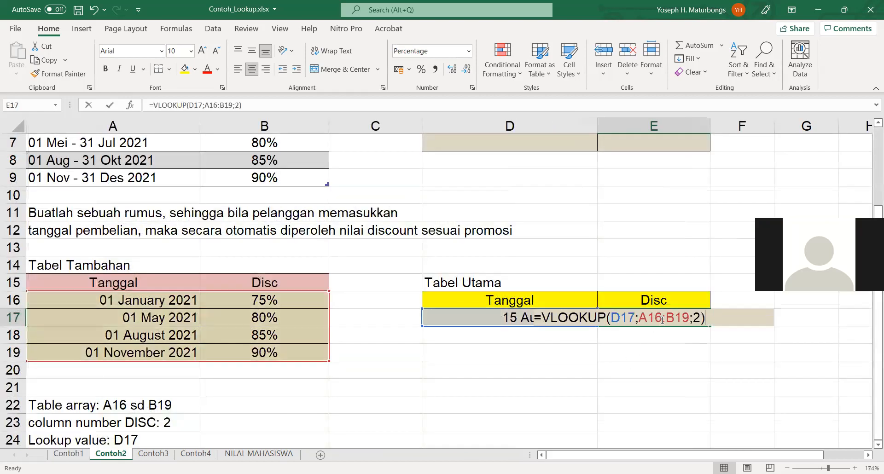
click(700, 317)
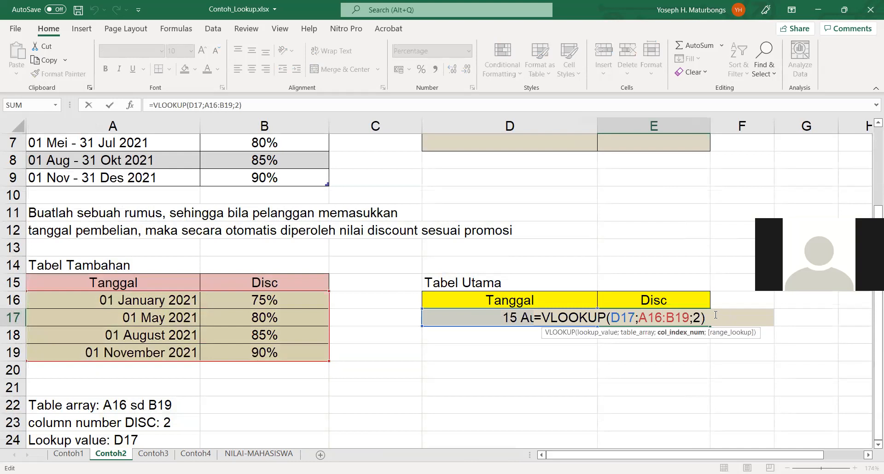
click(716, 316)
key(BackSpace)
text(;)
key(Escape)
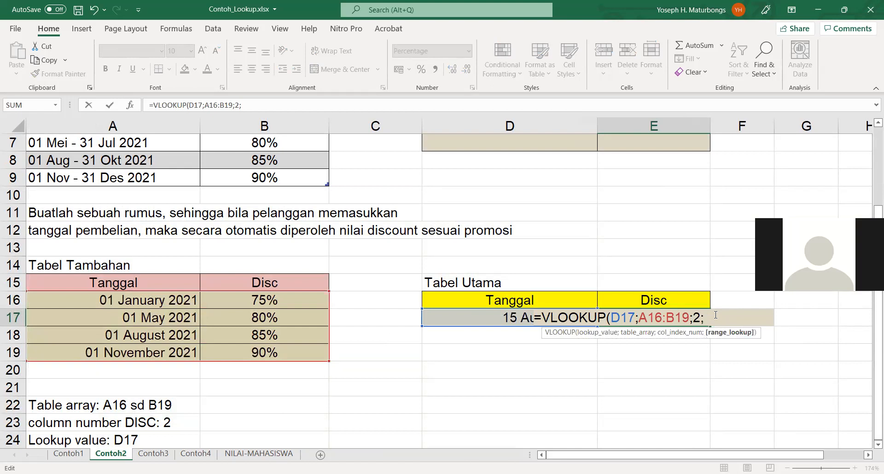
text(false0)
key(BackSpace)
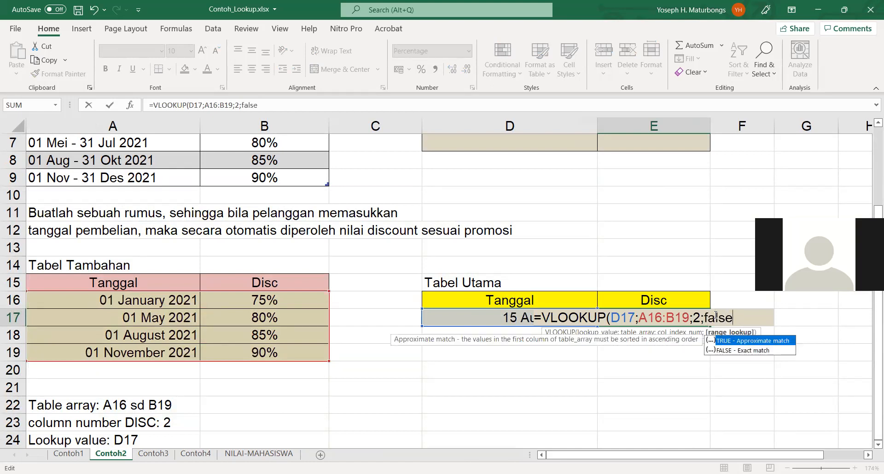
text())
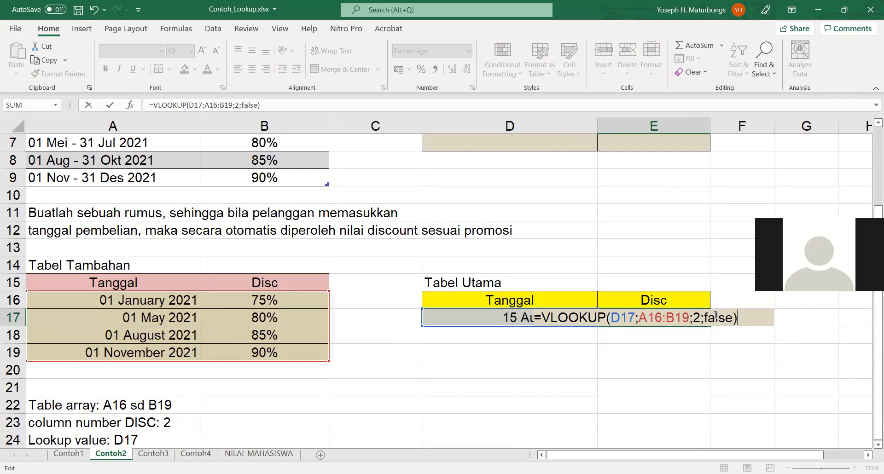
Step: Delete the FALSE argument and complete the E17 formula as =VLOOKUP(D17;A16:B19;2)
key(BackSpace)
key(BackSpace)
key(BackSpace)
key(BackSpace)
key(BackSpace)
key(BackSpace)
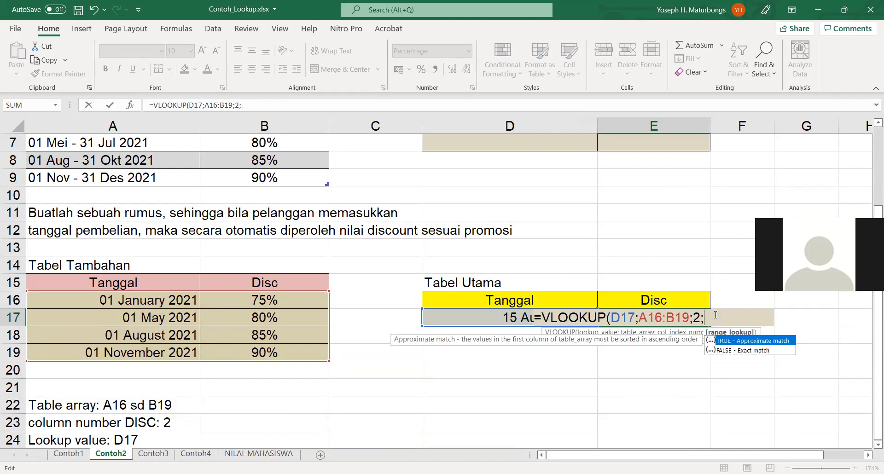
key(BackSpace)
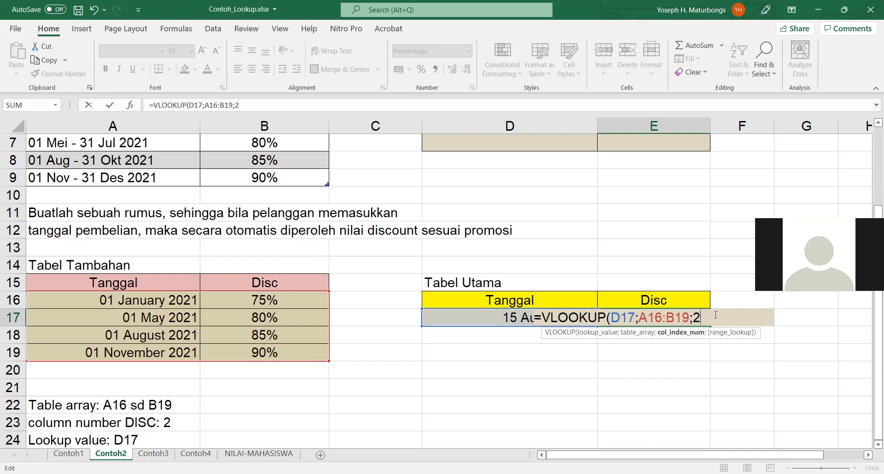
text())
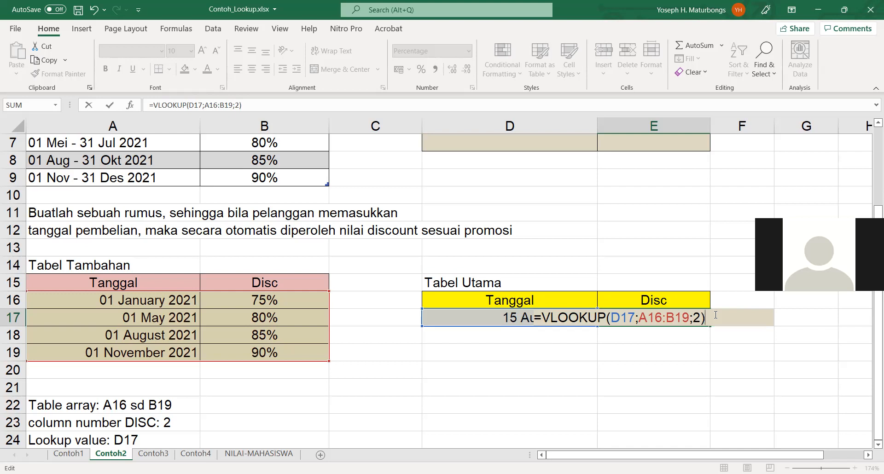
key(Return)
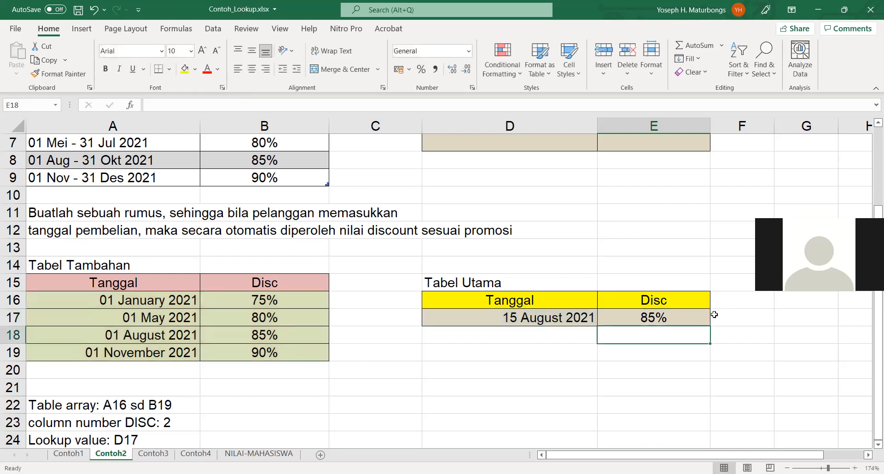
Step: Add TRUE as the range lookup argument of the VLOOKUP formula in E17 for approximate match
double_click(668, 313)
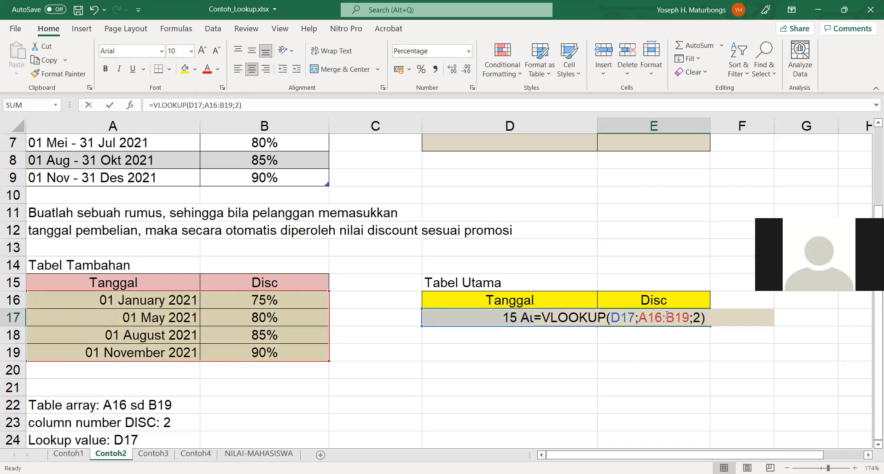
click(713, 319)
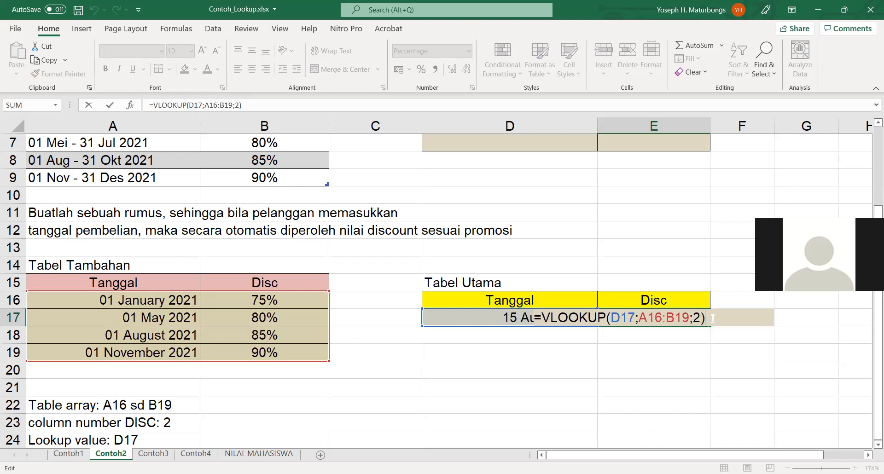
key(BackSpace)
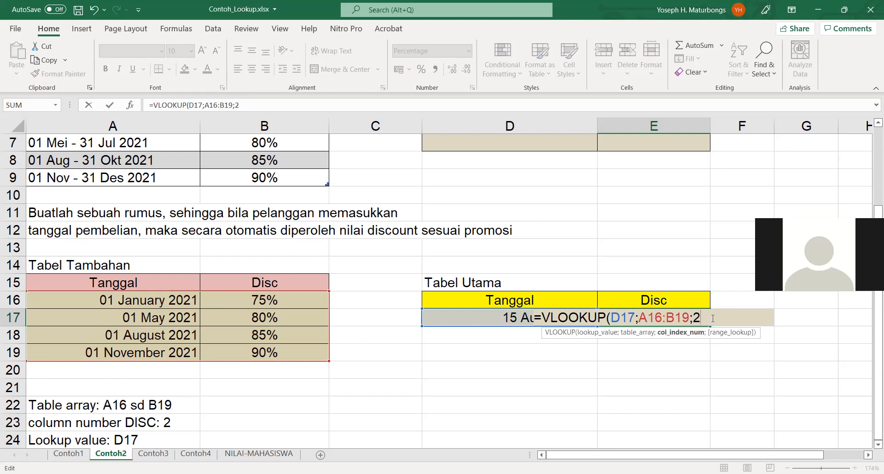
text(;true)
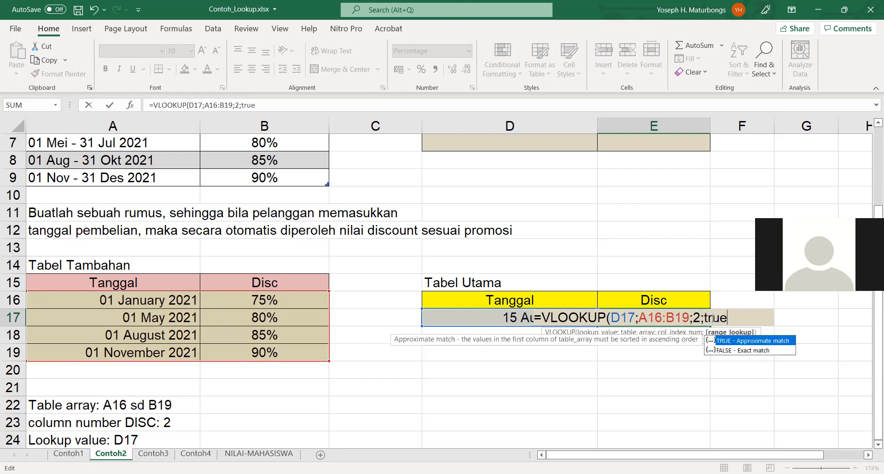
text())
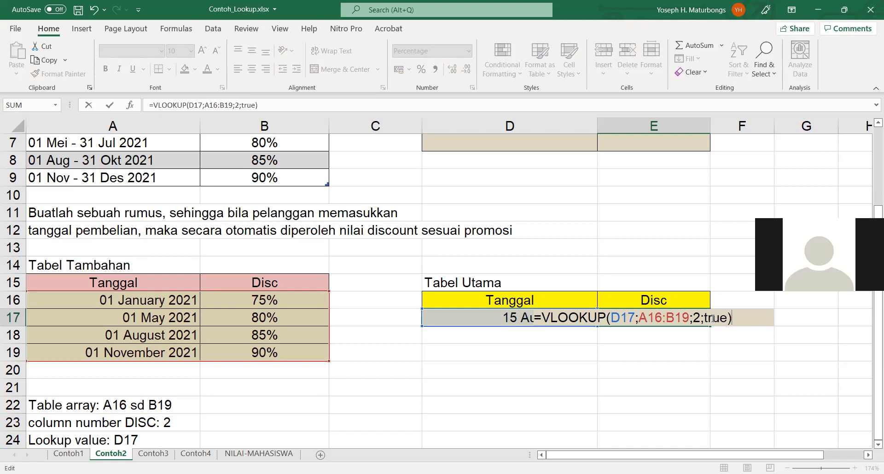
key(Return)
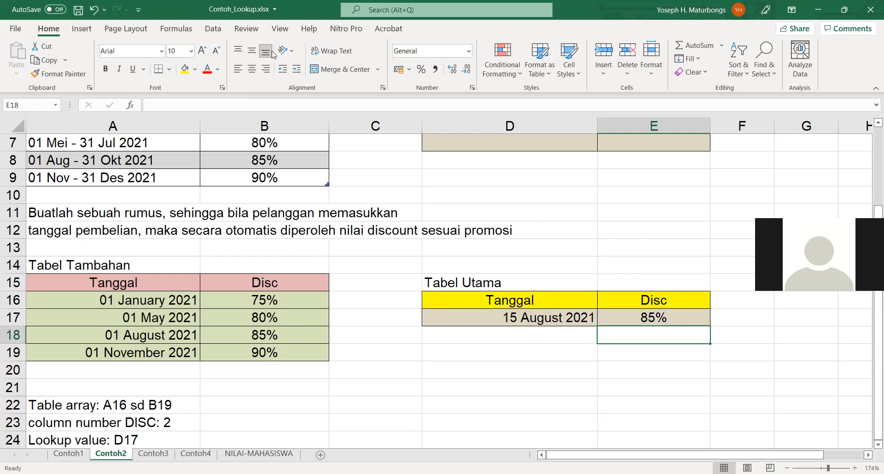
key(alt+Tab)
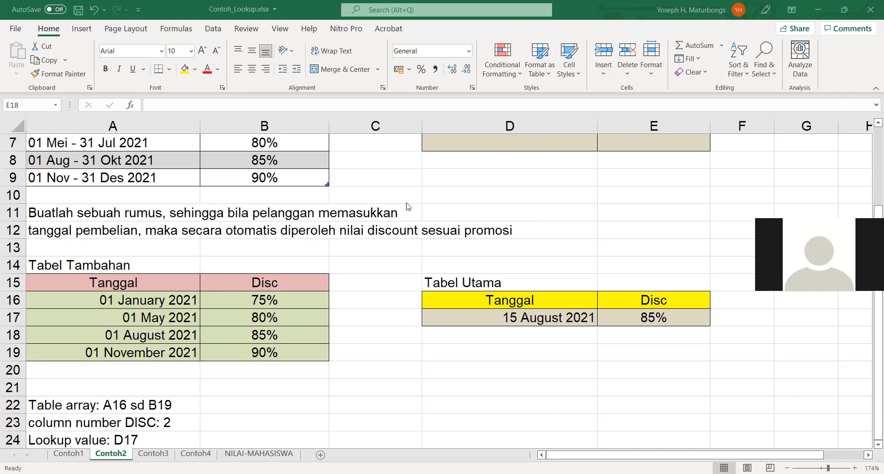
Step: Open the Contoh3 sheet and review the income range tax table and the employee data table below it
click(545, 318)
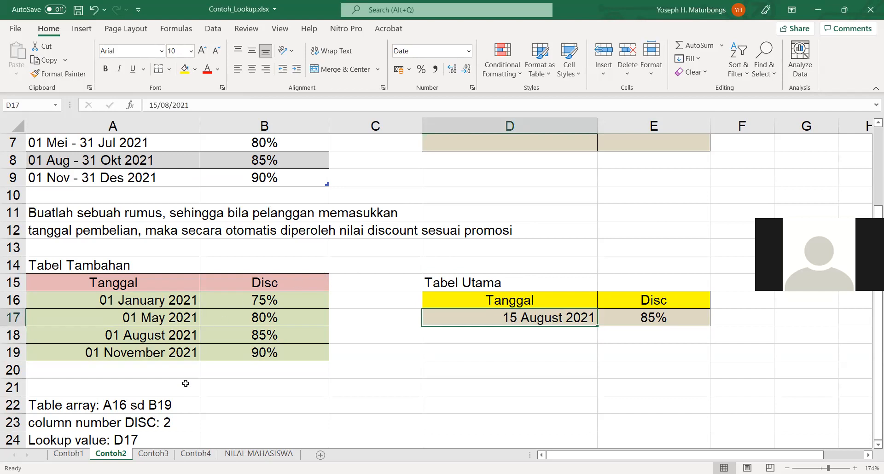
click(164, 457)
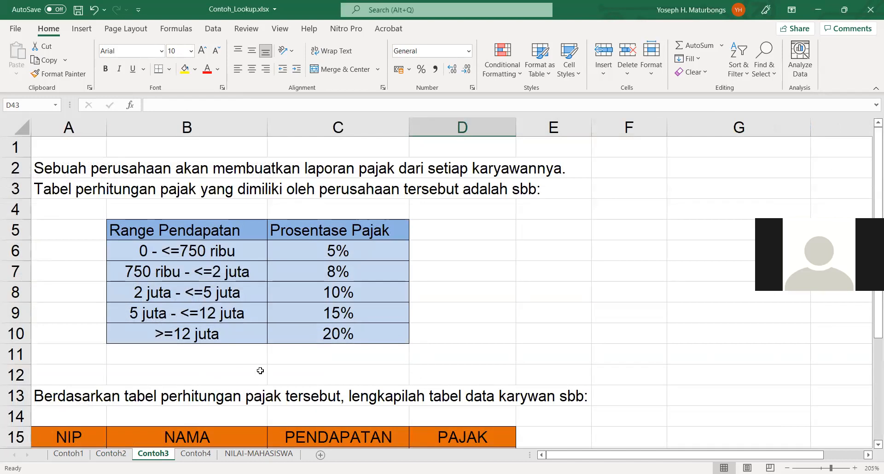
click(472, 322)
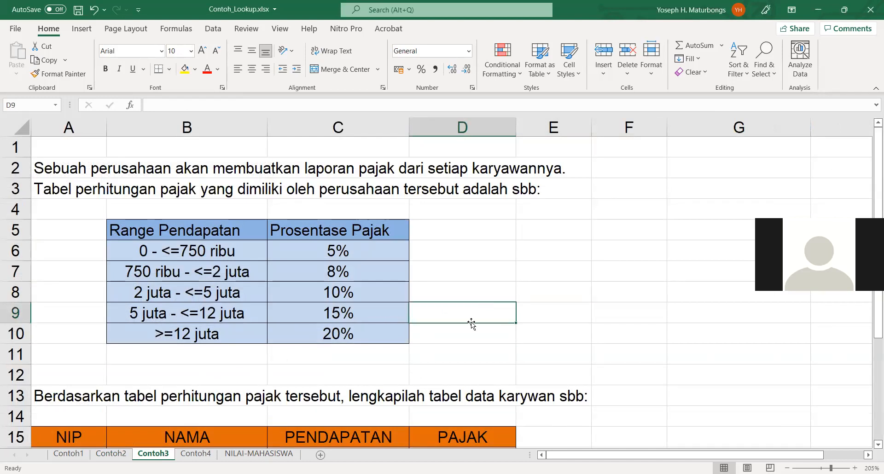
scroll(460, 335, down, 5)
scroll(460, 337, up, 5)
scroll(282, 306, down, 2)
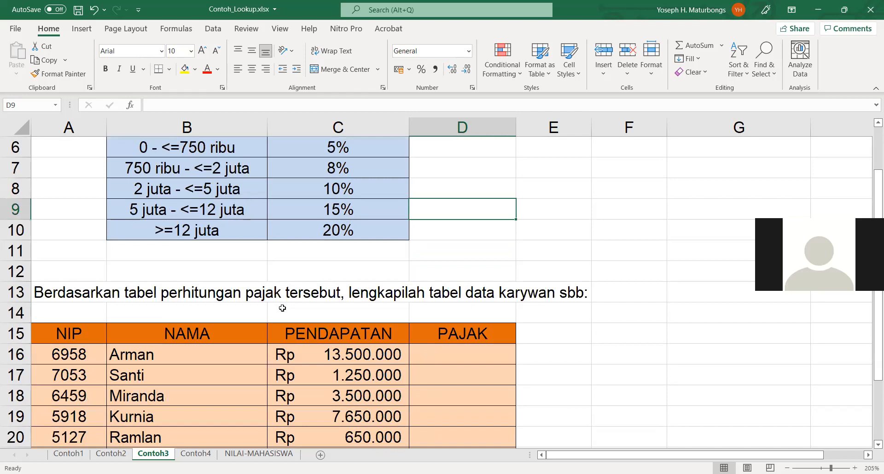
scroll(282, 308, down, 3)
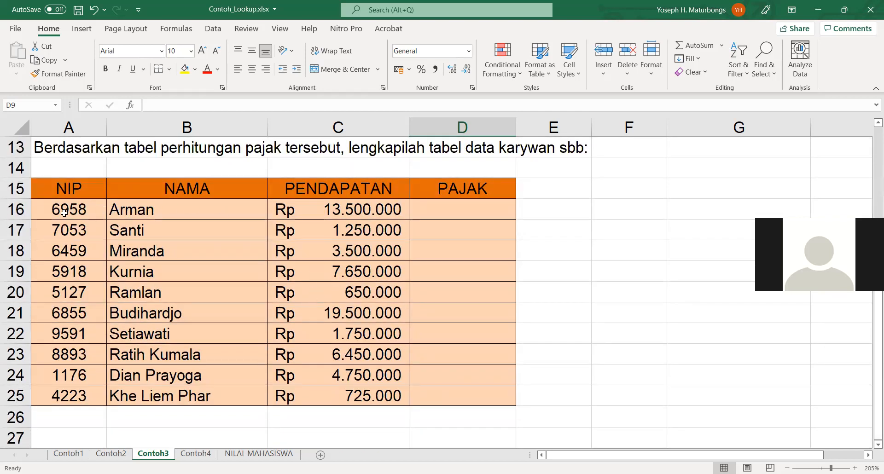
Step: Examine the NIP, NAMA, PENDAPATAN and PAJAK columns of the employee table, checking the first three employees' incomes and cell D16
click(64, 212)
click(116, 210)
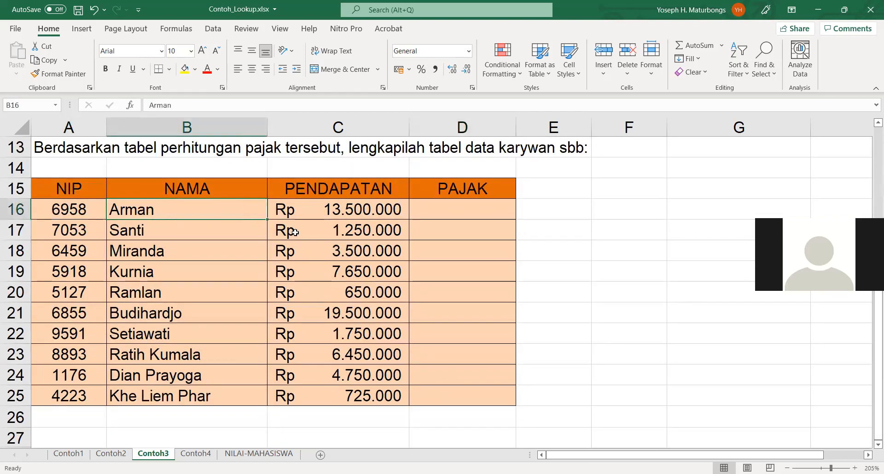
click(349, 208)
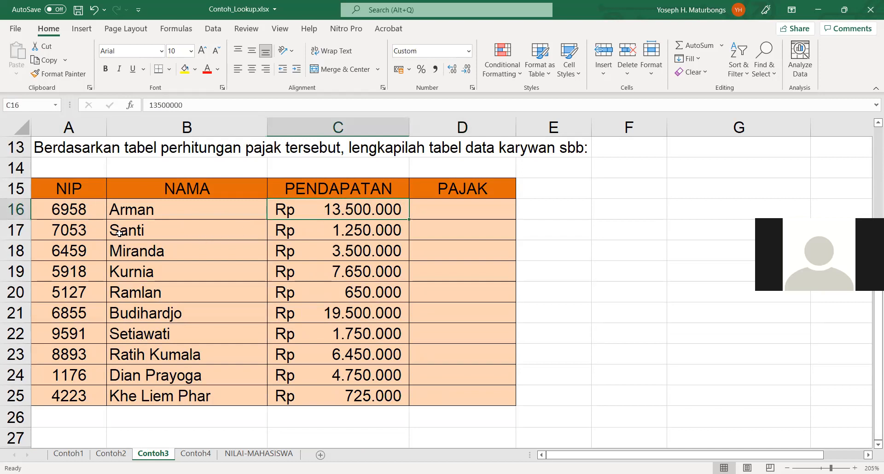
click(162, 234)
click(358, 234)
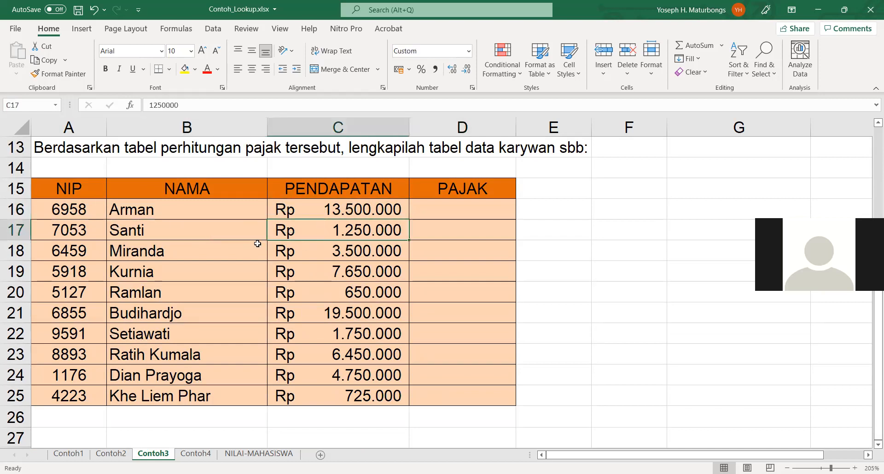
click(192, 255)
click(355, 254)
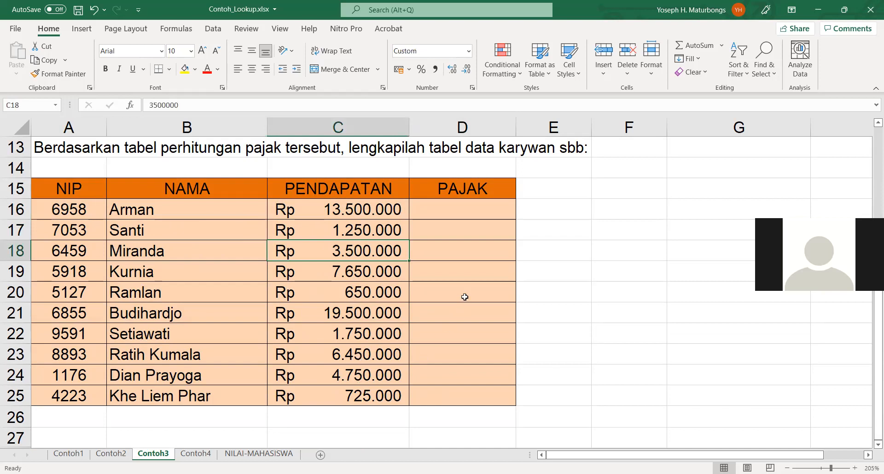
click(474, 211)
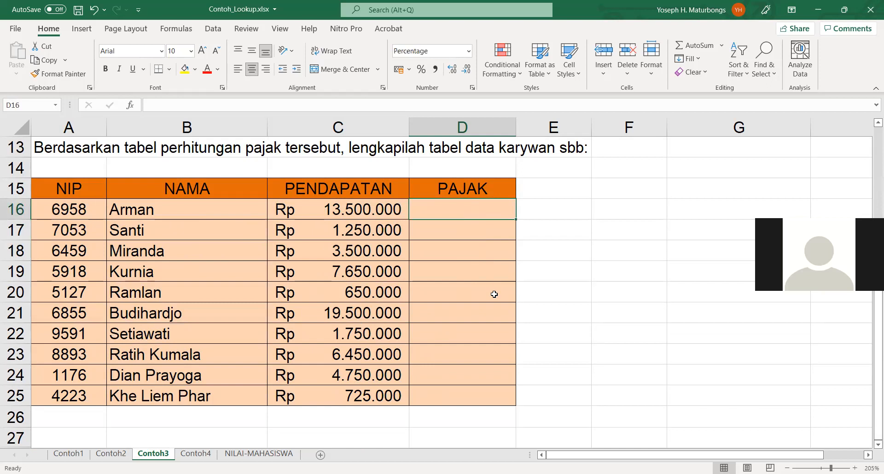
scroll(494, 294, up, 1)
scroll(494, 294, down, 1)
scroll(494, 294, up, 1)
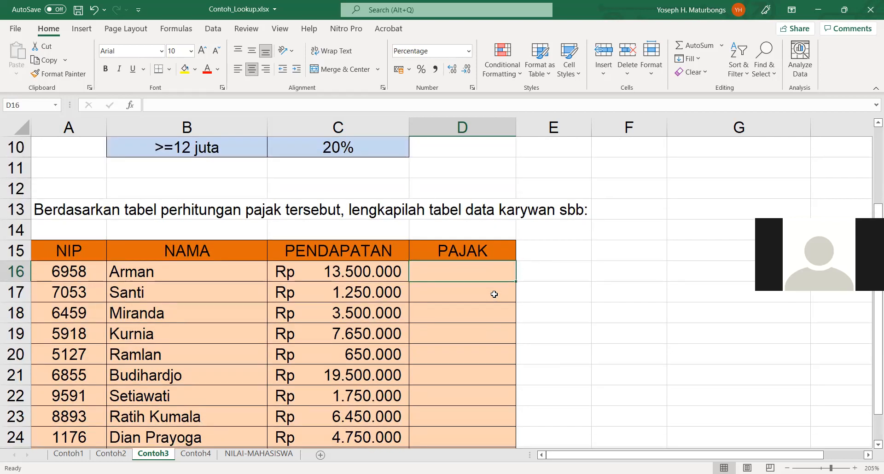
scroll(494, 294, down, 1)
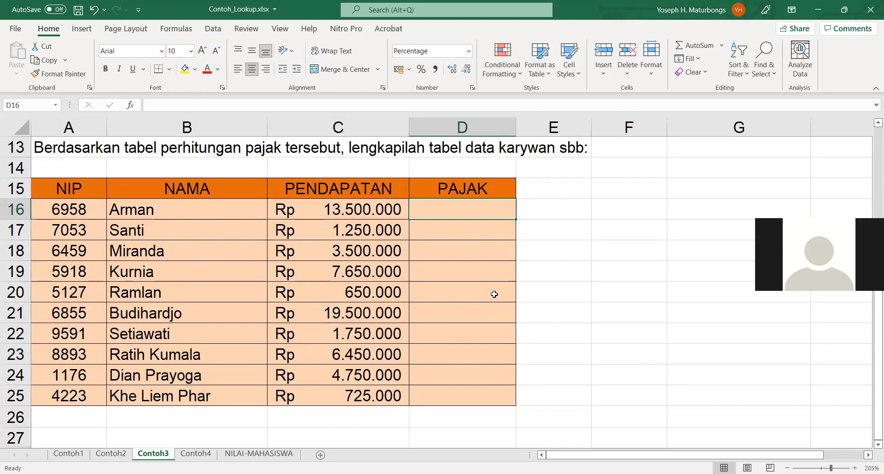
text(=)
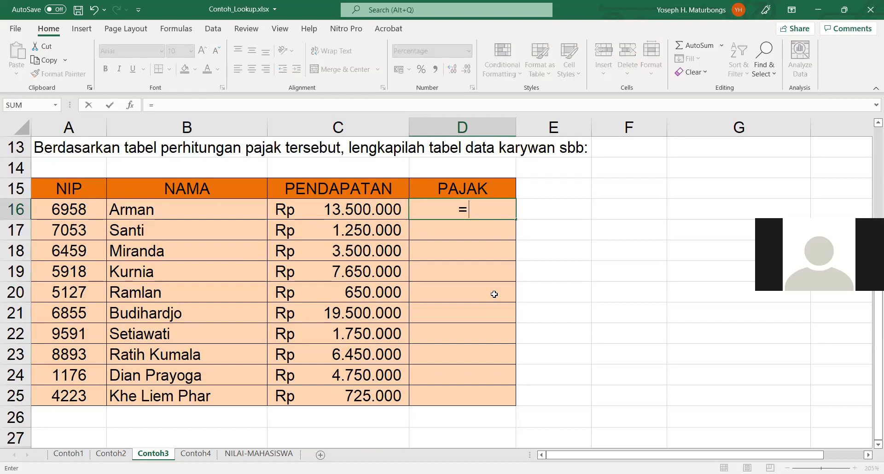
text(if()
scroll(494, 294, up, 1)
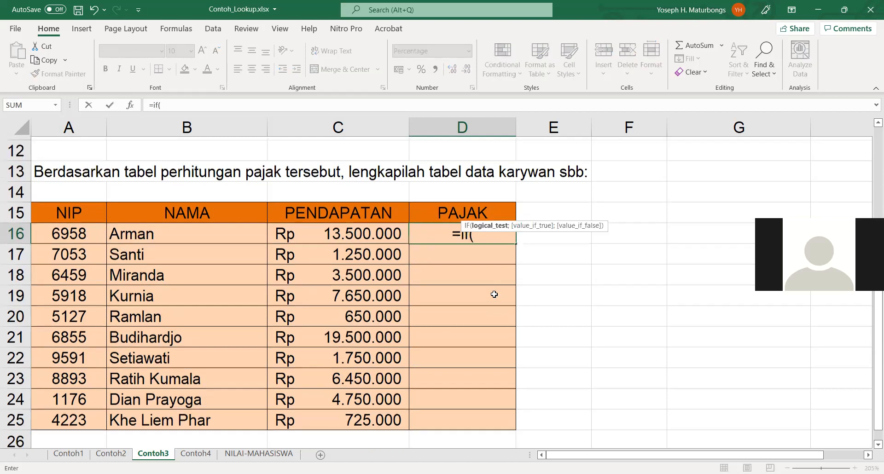
scroll(494, 294, up, 4)
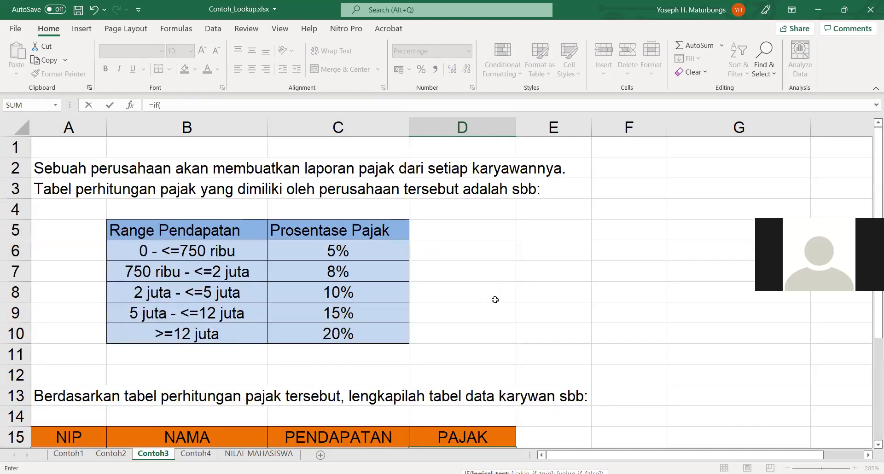
scroll(495, 299, down, 2)
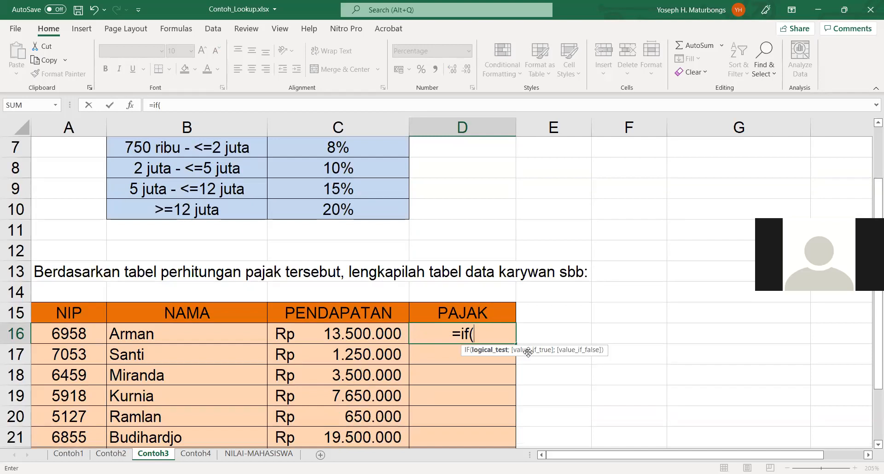
key(BackSpace)
key(BackSpace)
key(BackSpace)
key(BackSpace)
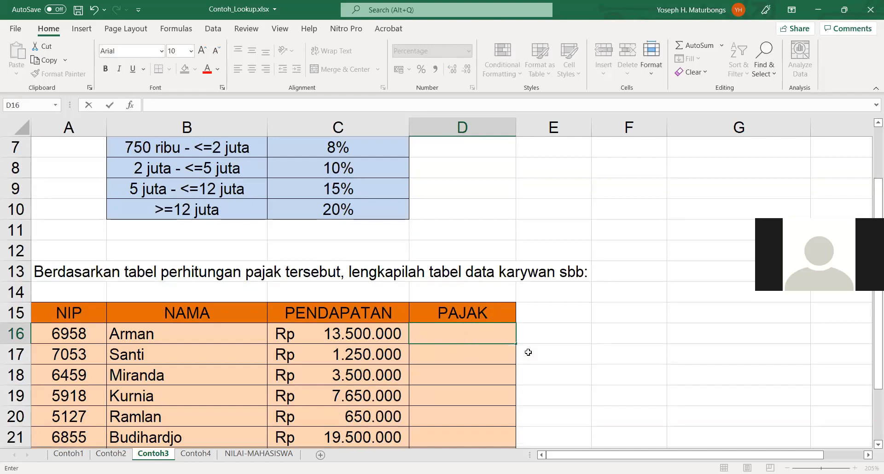
key(Return)
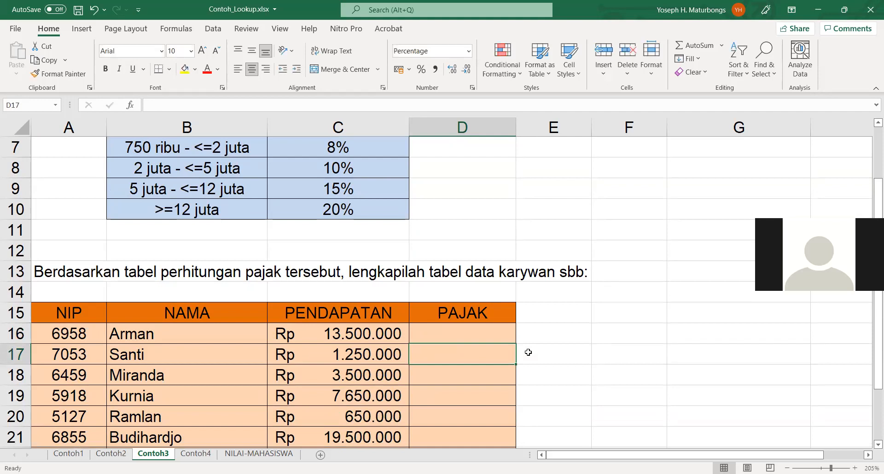
Step: Compare the tax percentage table with the employee table, and select the employee table range A15:D25
click(448, 329)
scroll(259, 269, up, 1)
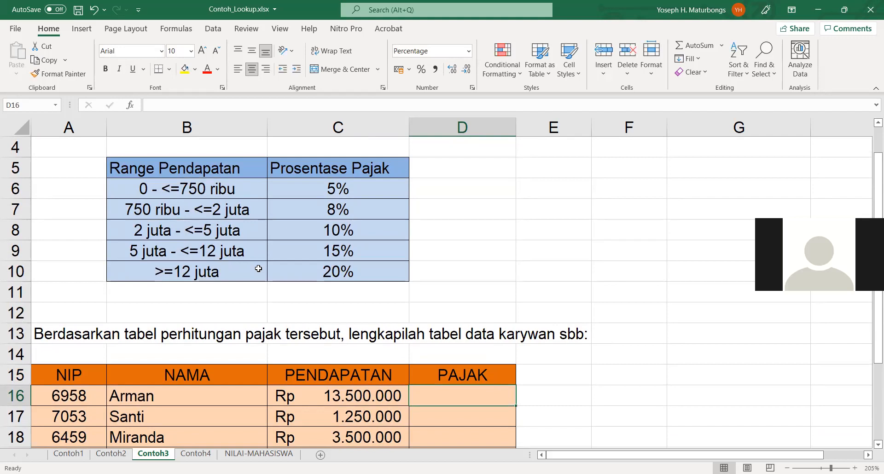
scroll(258, 269, down, 4)
scroll(258, 269, up, 1)
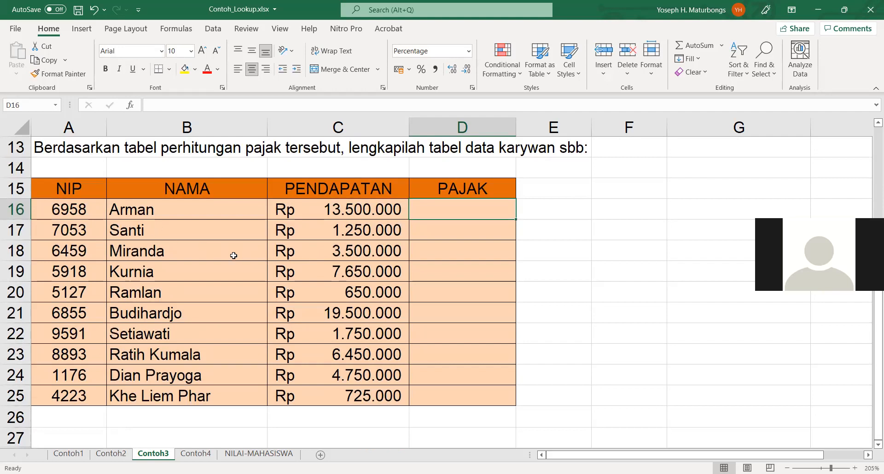
click(120, 252)
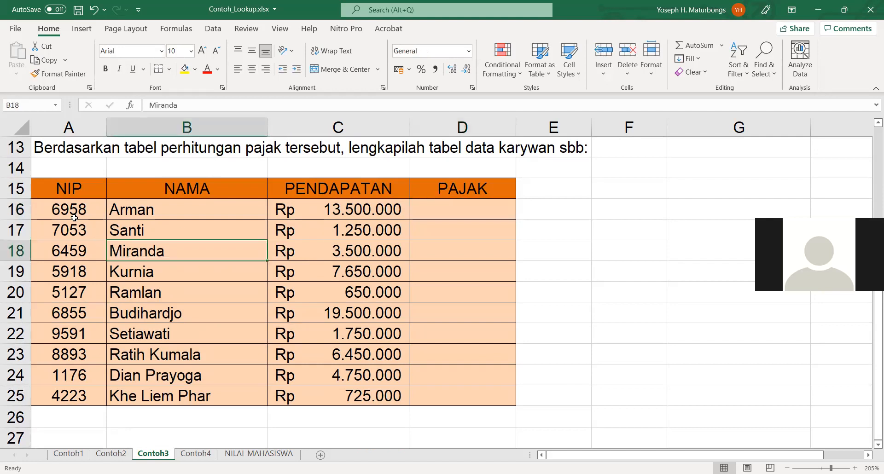
drag(47, 189, 462, 397)
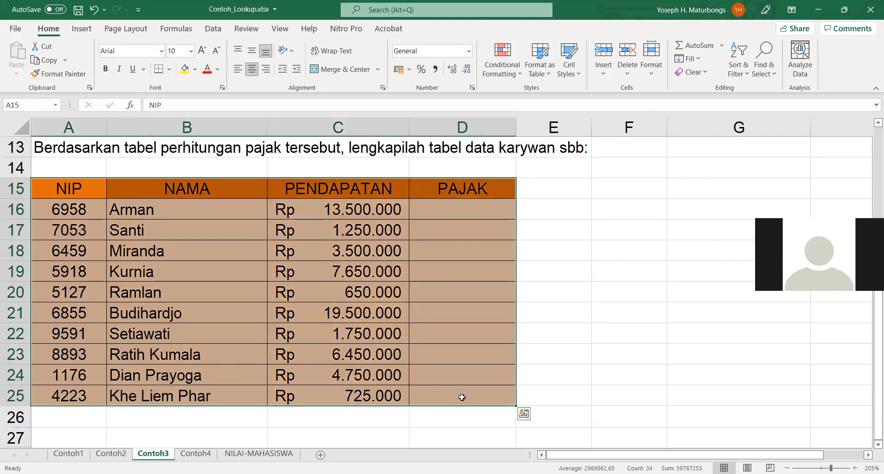
click(114, 262)
click(59, 192)
drag(185, 203, 442, 403)
click(141, 258)
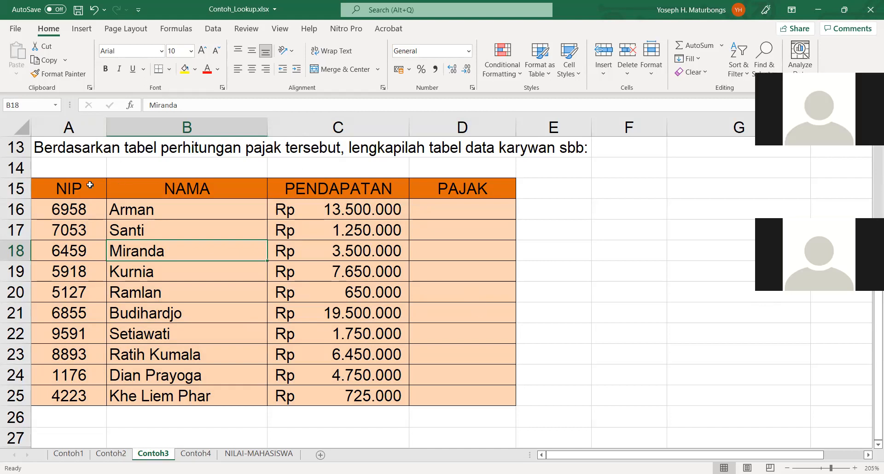
drag(56, 195, 465, 393)
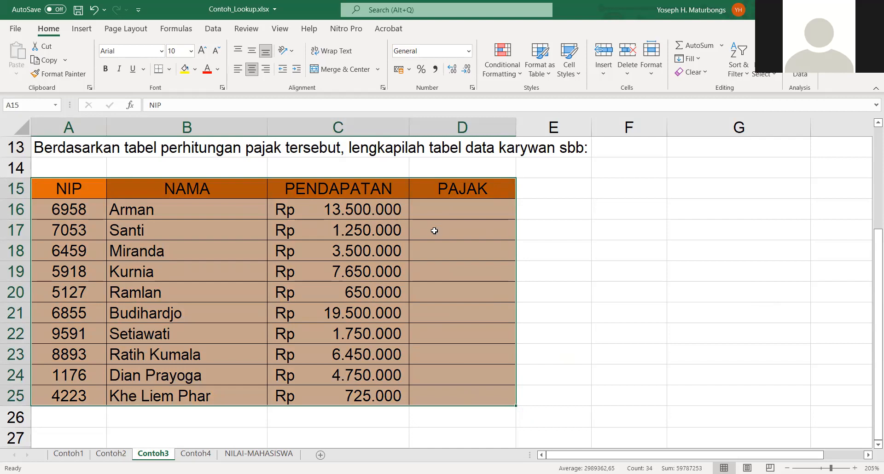
Step: Review the Tabel Utama range F5:H6 and the VLOOKUP formula in G6 on the Contoh1 sheet
click(69, 454)
click(414, 298)
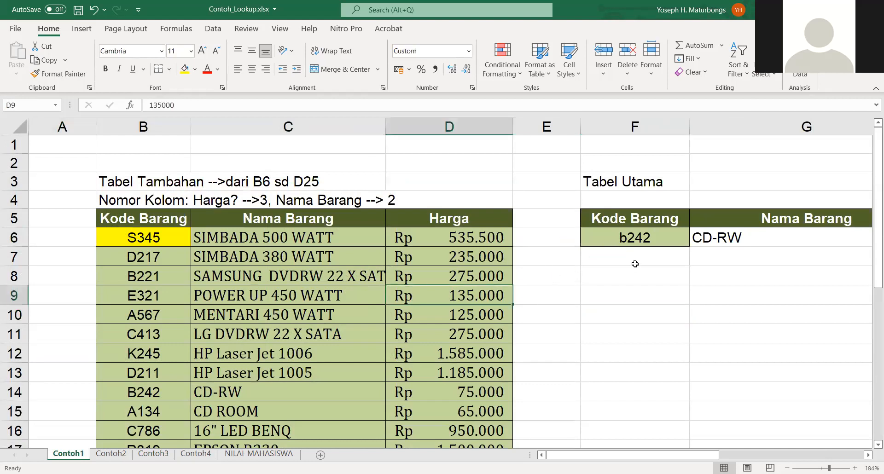
drag(638, 218, 702, 243)
scroll(683, 457, right, 3)
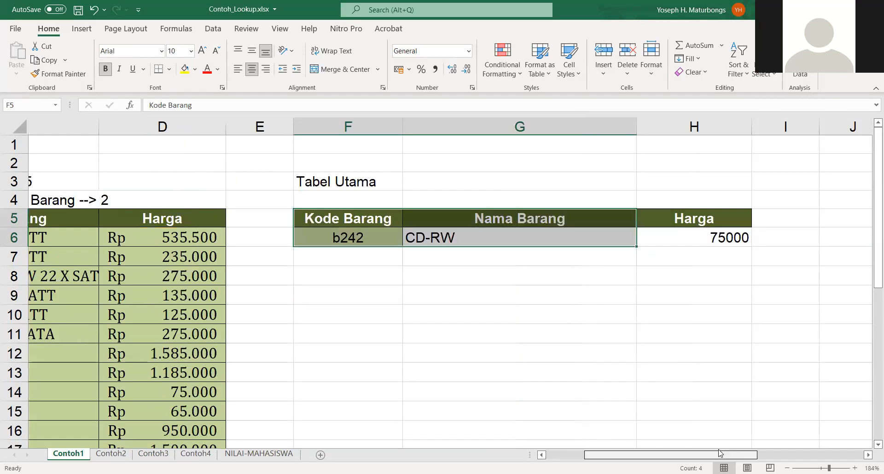
click(460, 235)
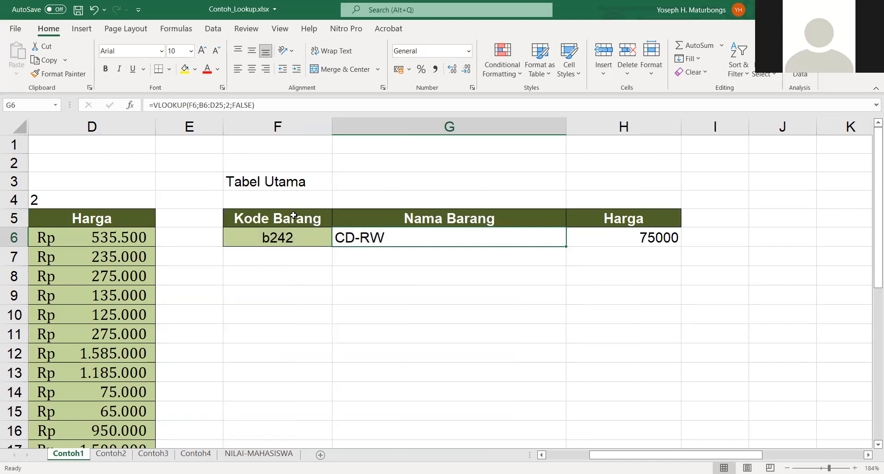
drag(291, 219, 624, 238)
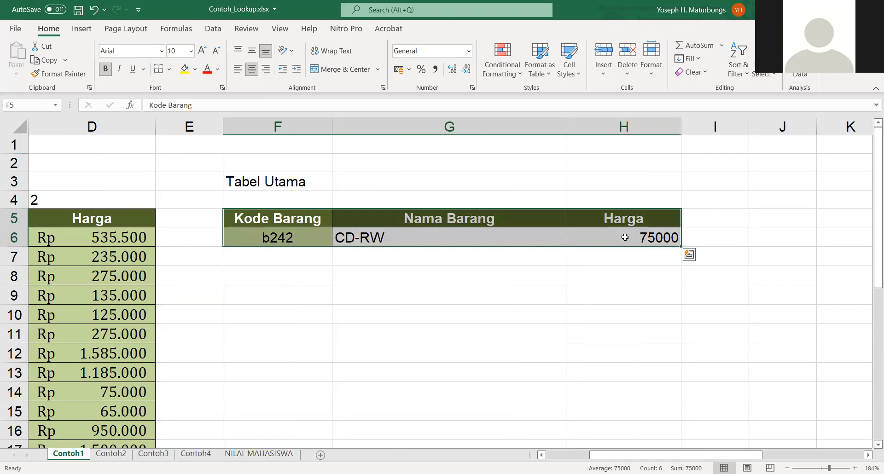
Step: Return to the Contoh3 sheet, select the employee table A15:D25 and review the income range tax table above it
click(153, 454)
click(309, 292)
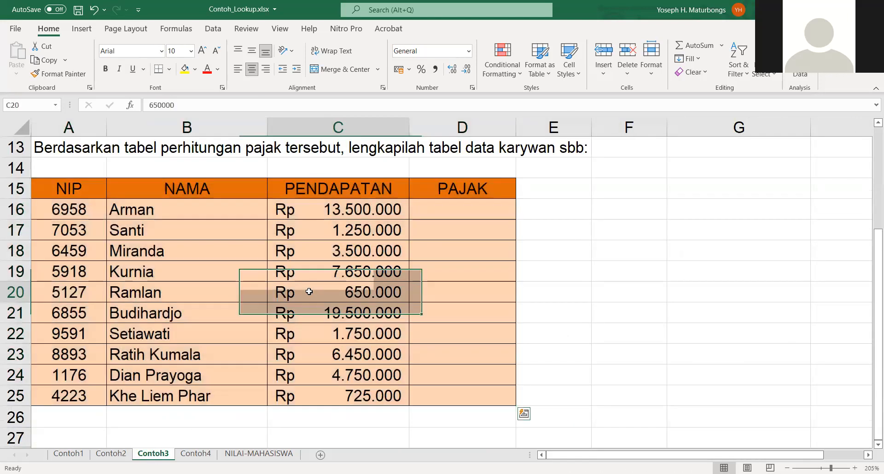
click(487, 209)
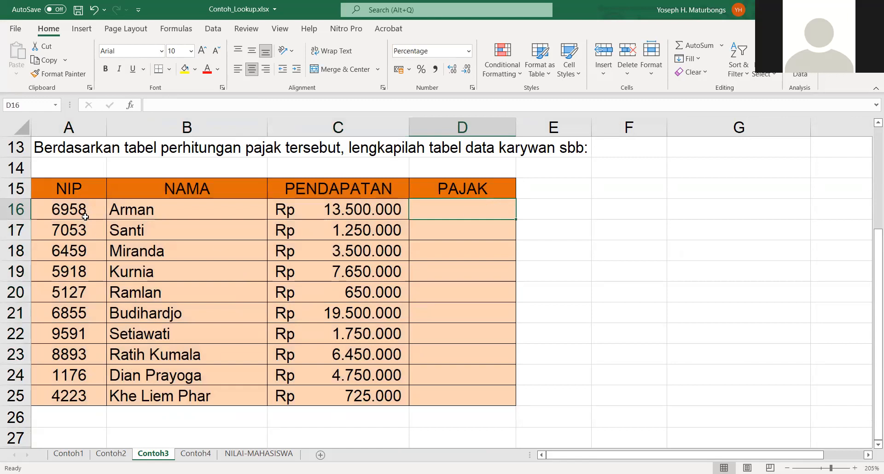
drag(65, 192, 447, 394)
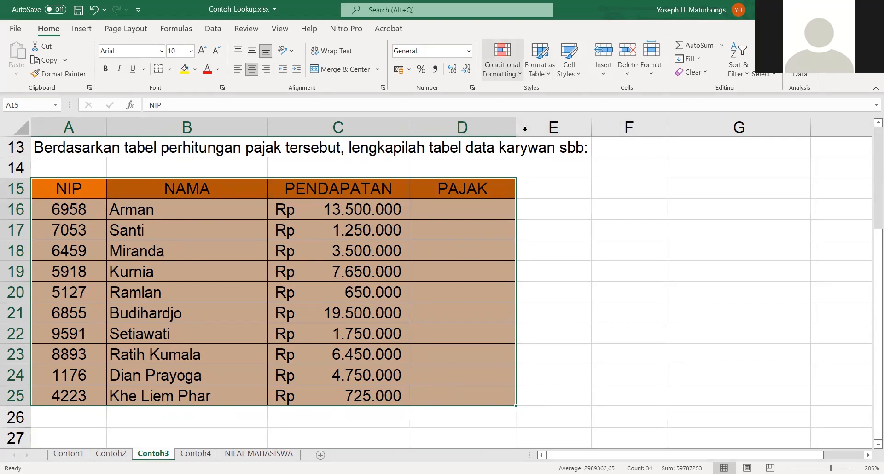
click(488, 62)
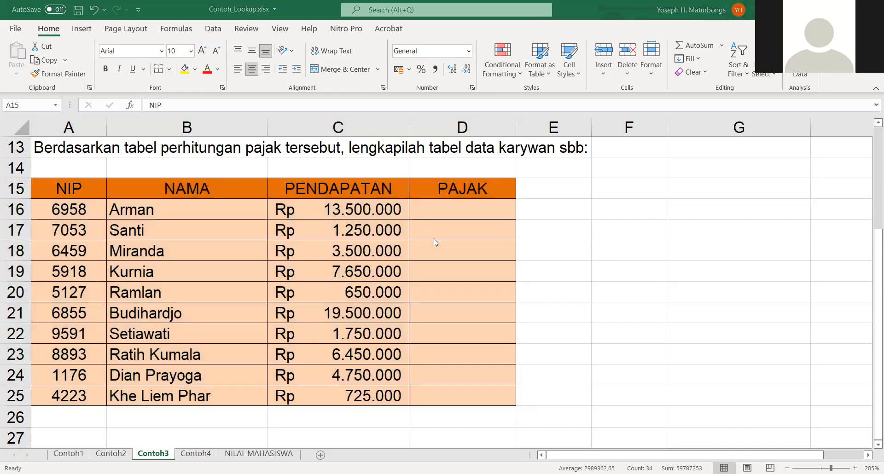
scroll(436, 243, down, 8)
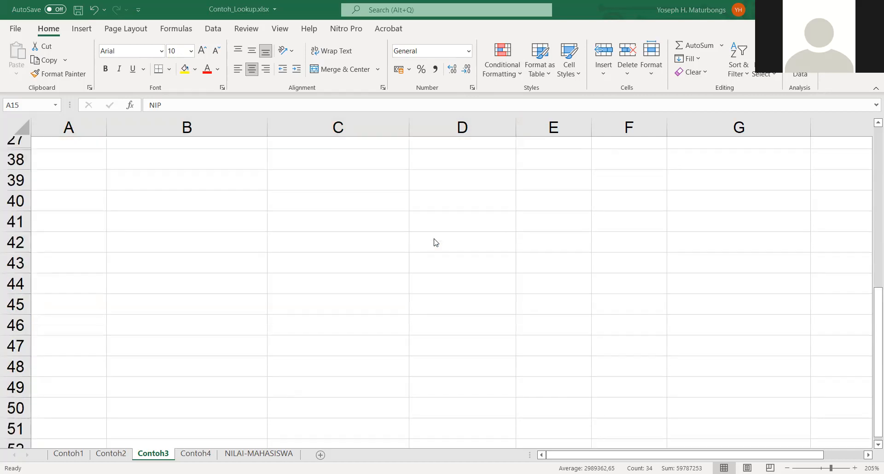
scroll(435, 242, up, 9)
scroll(434, 238, down, 3)
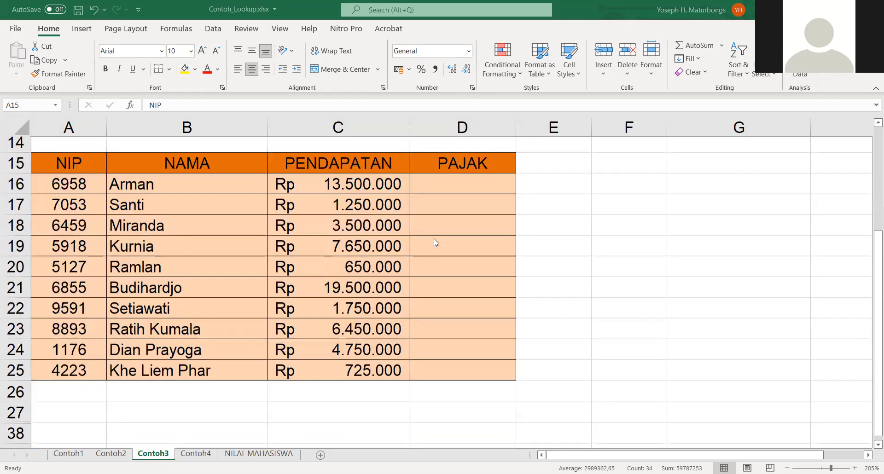
scroll(434, 239, up, 3)
scroll(434, 239, up, 3)
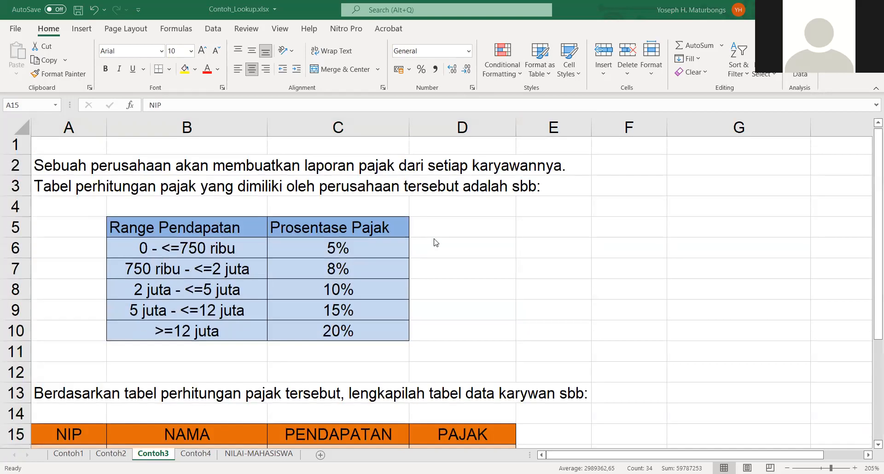
Step: Copy the Range Pendapatan and Prosentase Pajak headers from B5:C5 to E5:F5
drag(149, 237, 389, 324)
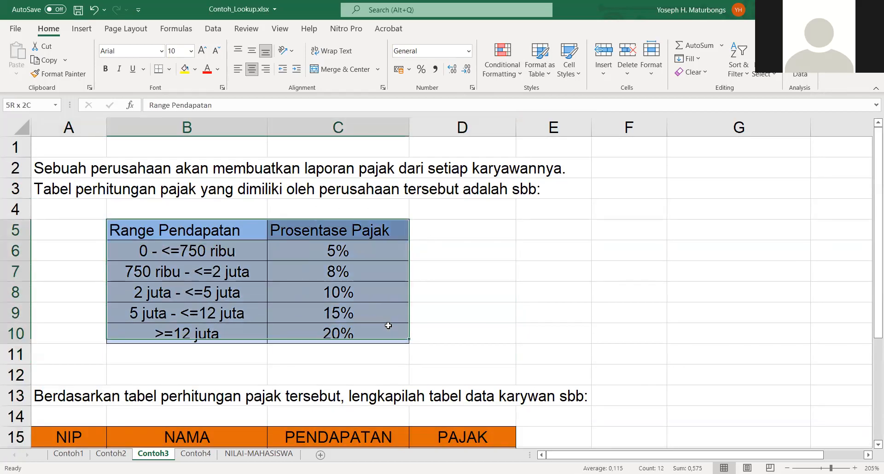
click(460, 311)
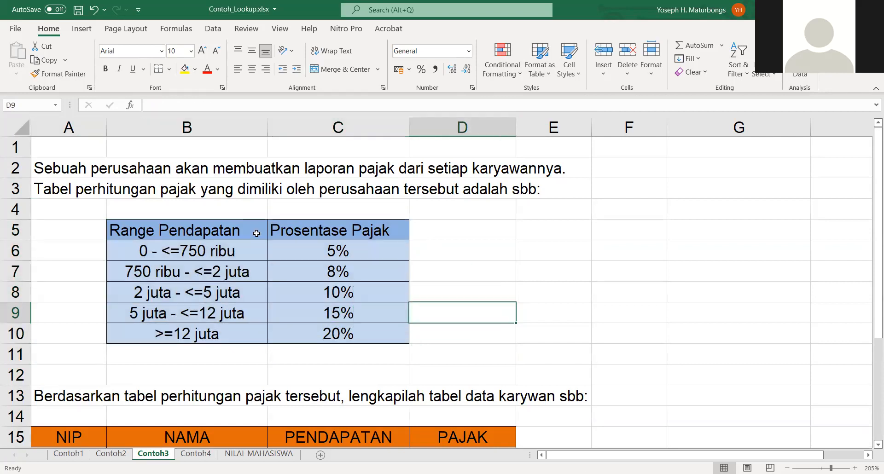
drag(192, 227, 372, 226)
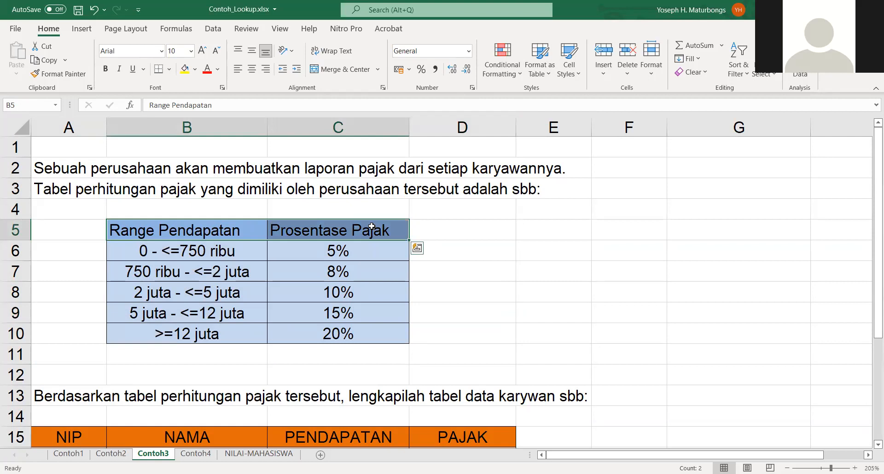
click(244, 264)
drag(205, 229, 331, 232)
key(ctrl+c)
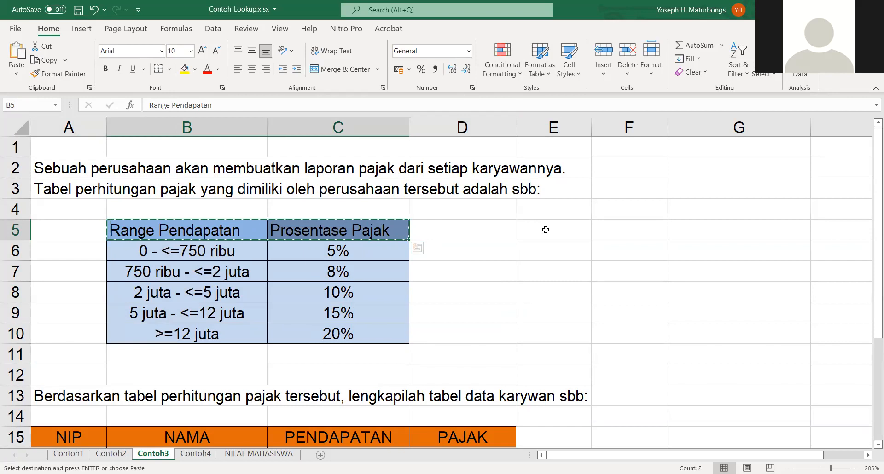
click(548, 229)
key(ctrl+v)
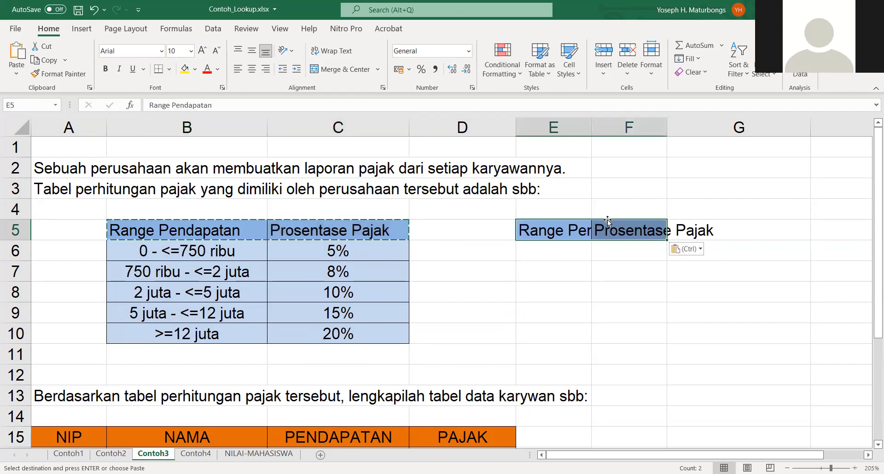
Step: Autofit the widths of columns E and F to the copied headers
click(588, 266)
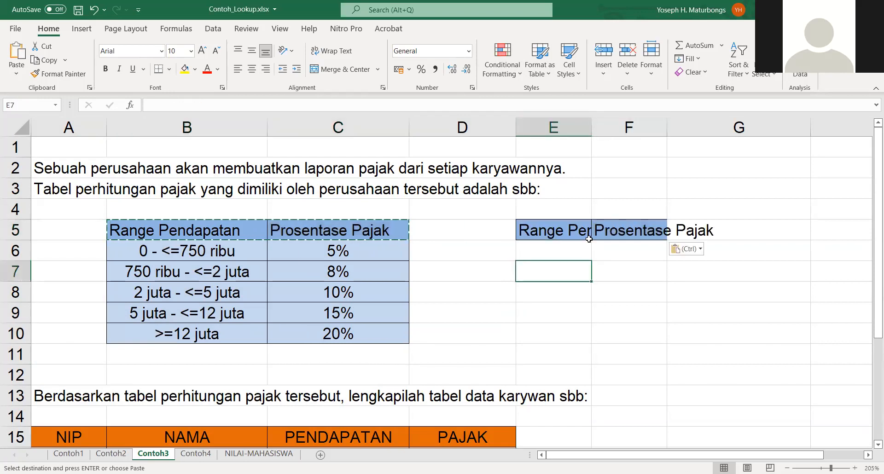
double_click(592, 124)
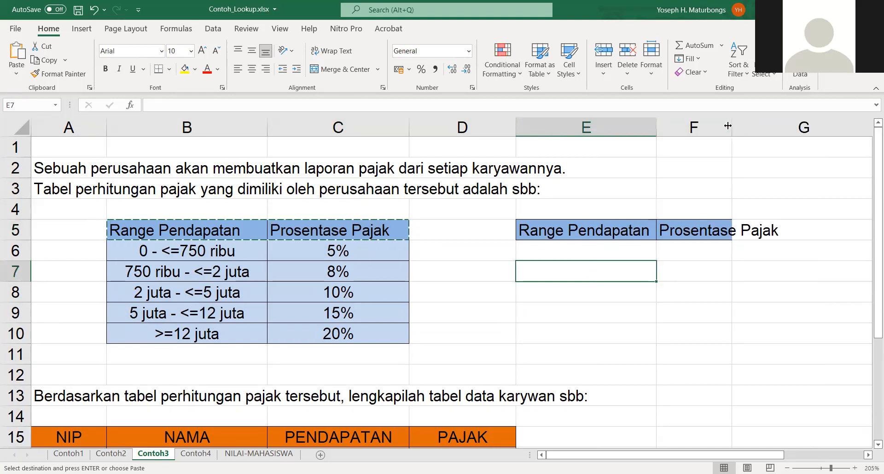
double_click(728, 126)
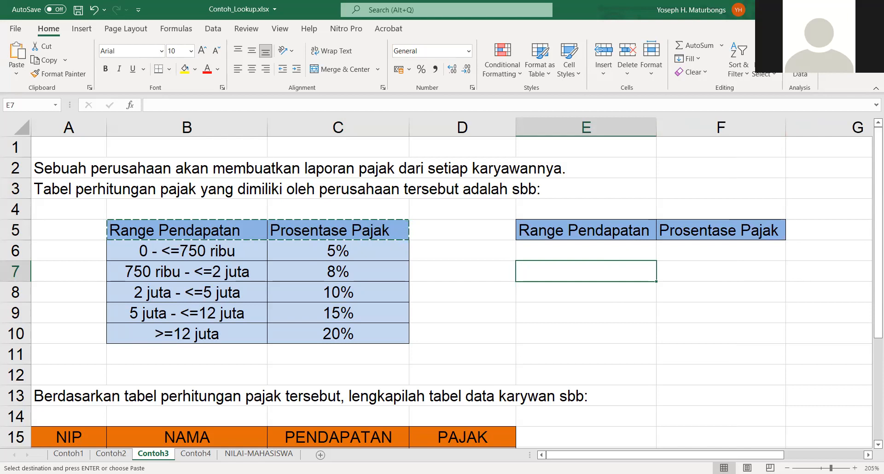
click(868, 454)
click(867, 456)
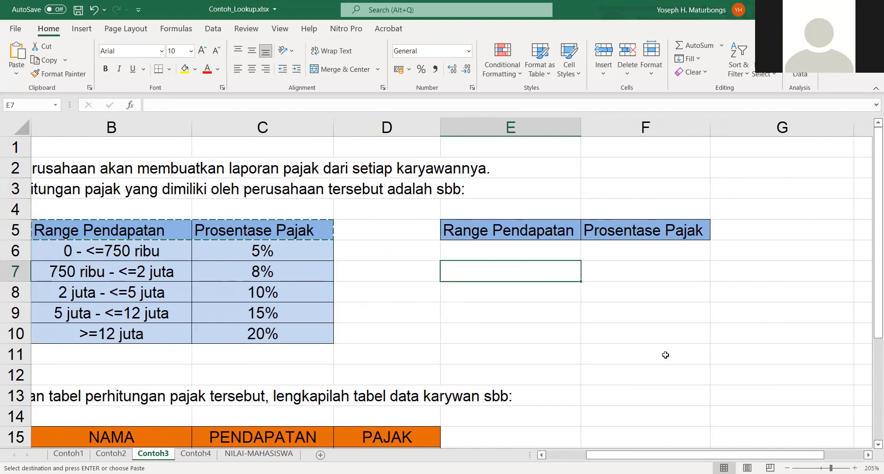
click(525, 251)
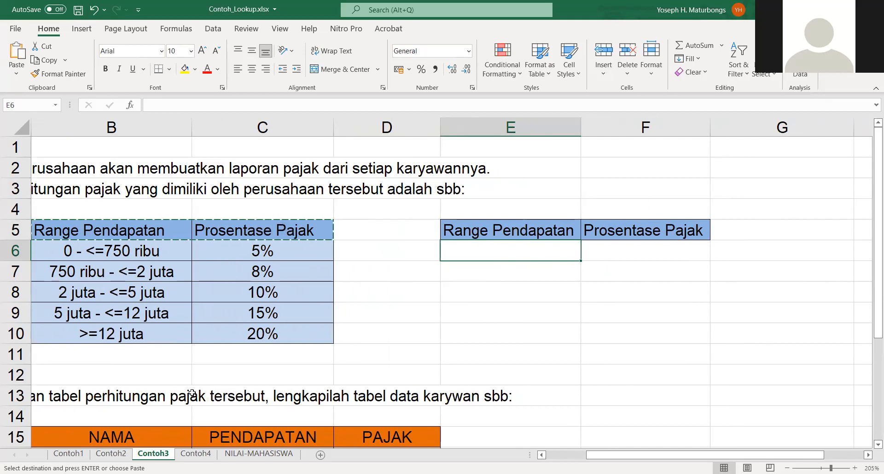
Step: Compare the Periode Tanggal discount table with the Tabel Tambahan range A15:B19 on the Contoh2 sheet
click(112, 454)
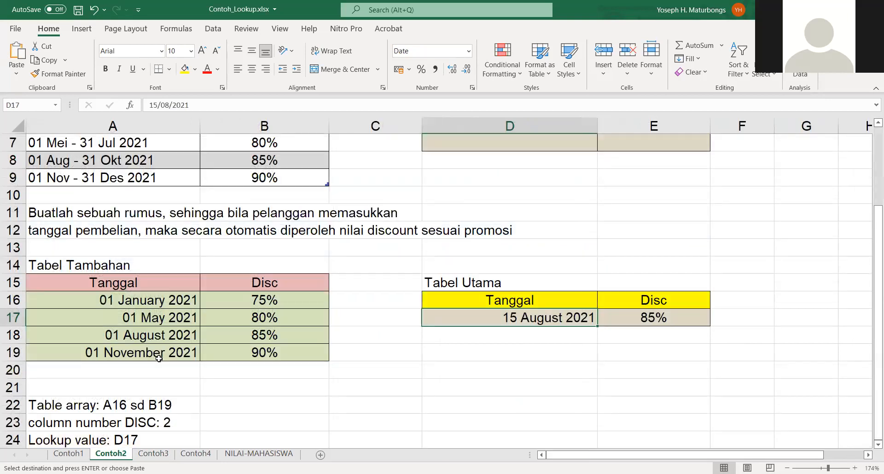
scroll(159, 358, up, 2)
scroll(158, 359, down, 1)
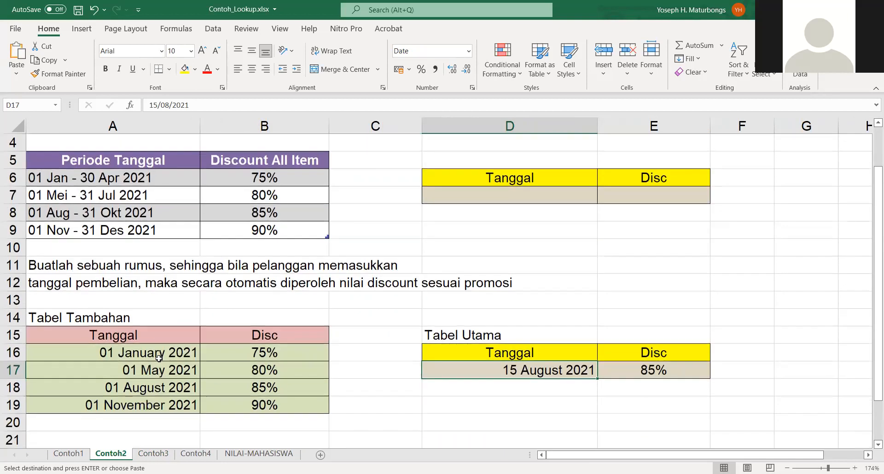
drag(55, 159, 220, 233)
drag(65, 332, 250, 397)
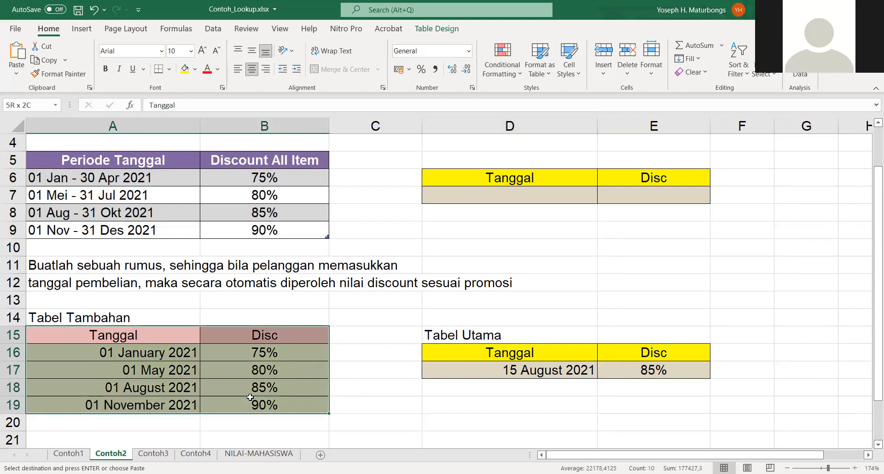
Step: Examine how the Tabel Tambahan dates in column A correspond to the start dates and discounts of the Periode Tanggal table
click(140, 356)
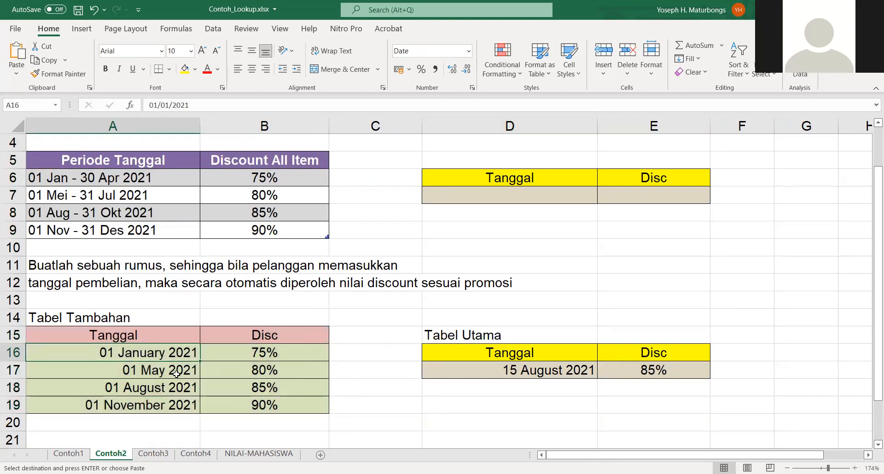
click(177, 374)
click(179, 404)
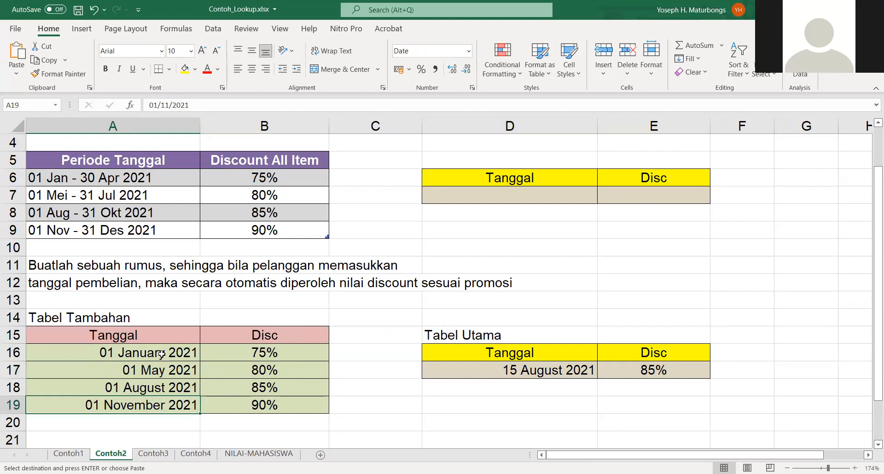
click(161, 354)
click(270, 175)
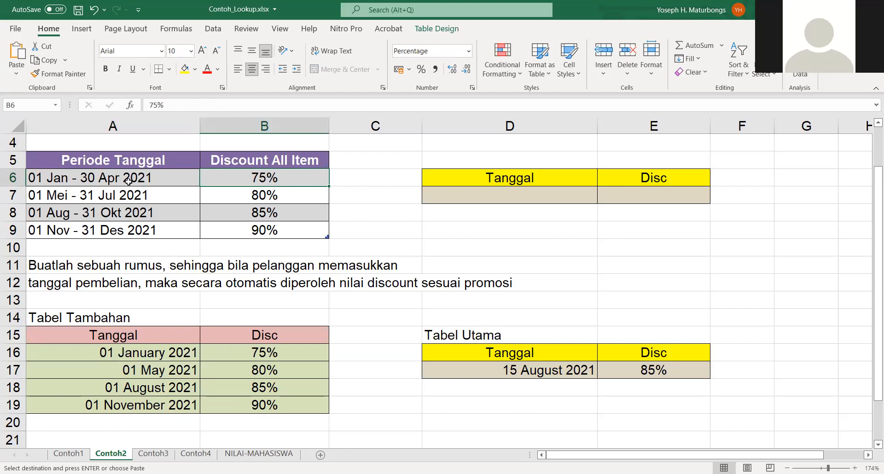
click(155, 352)
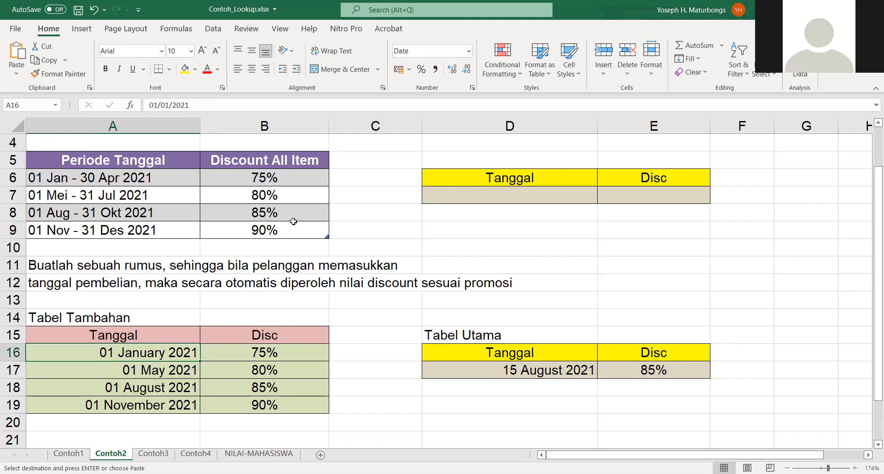
click(277, 191)
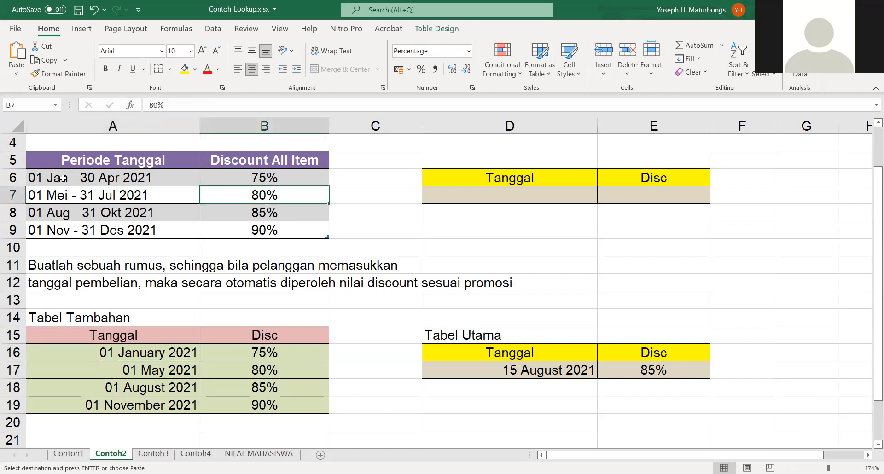
click(50, 197)
click(132, 375)
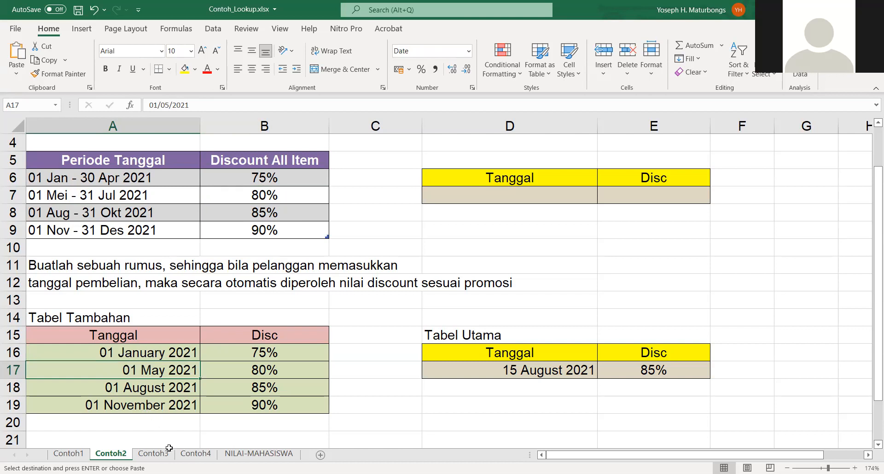
Step: Return to the Contoh3 sheet and enter the first lookup row with 0 in E6 and 5% in F6
click(168, 455)
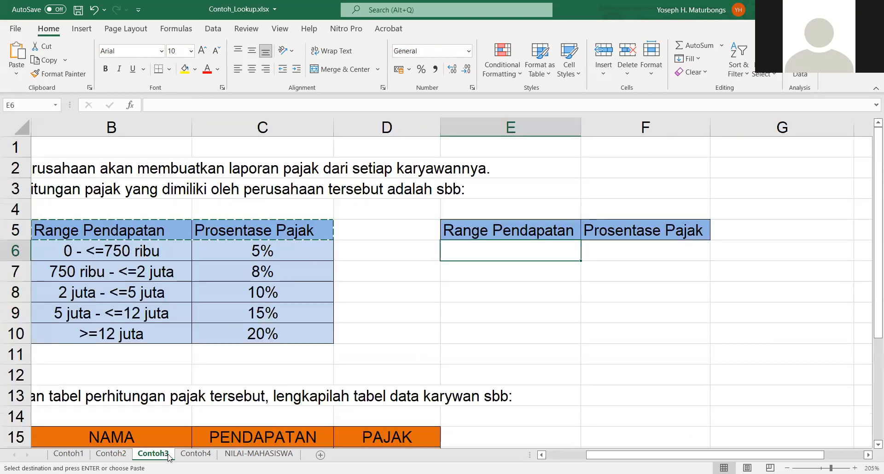
click(515, 289)
click(526, 254)
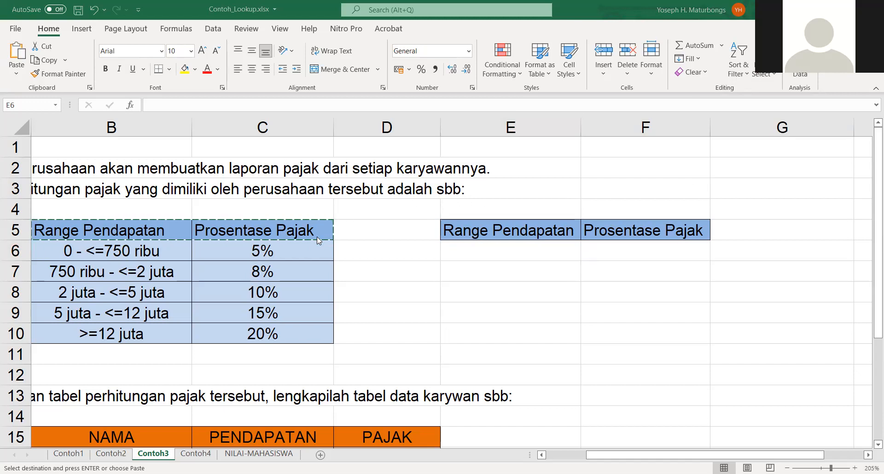
click(543, 259)
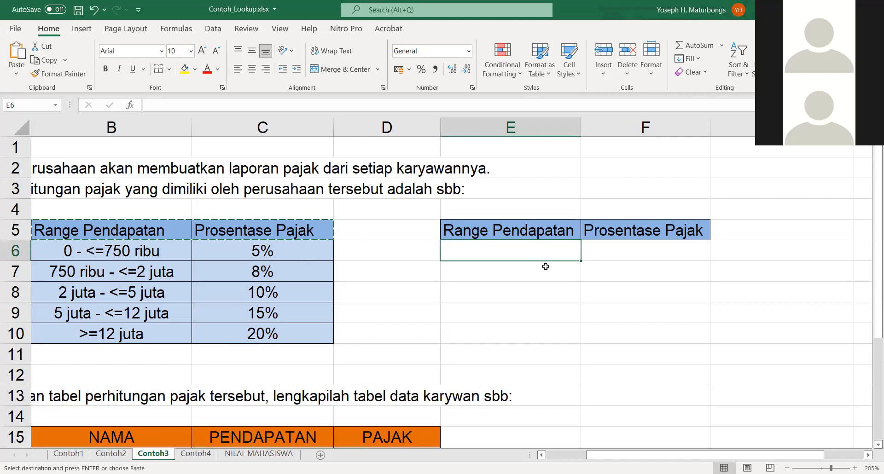
text(0)
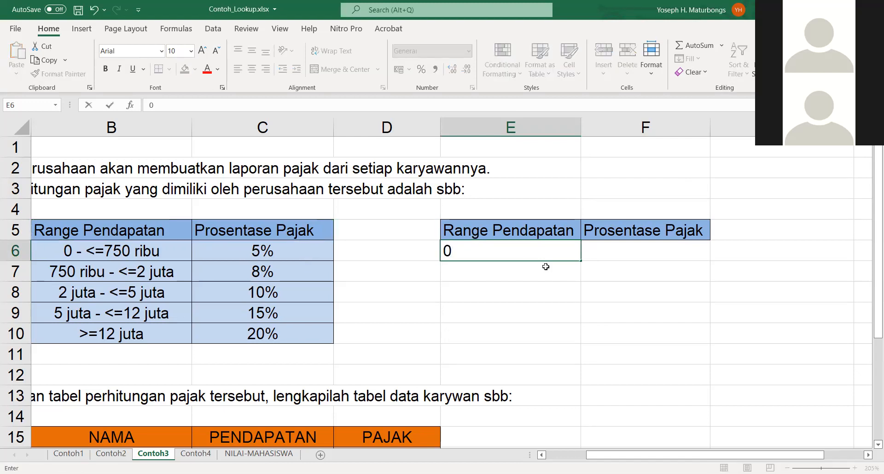
key(Tab)
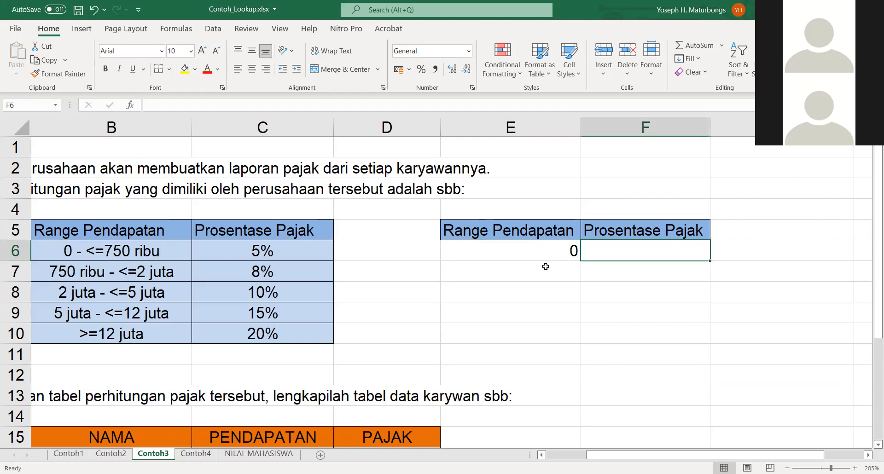
text(5%)
key(Return)
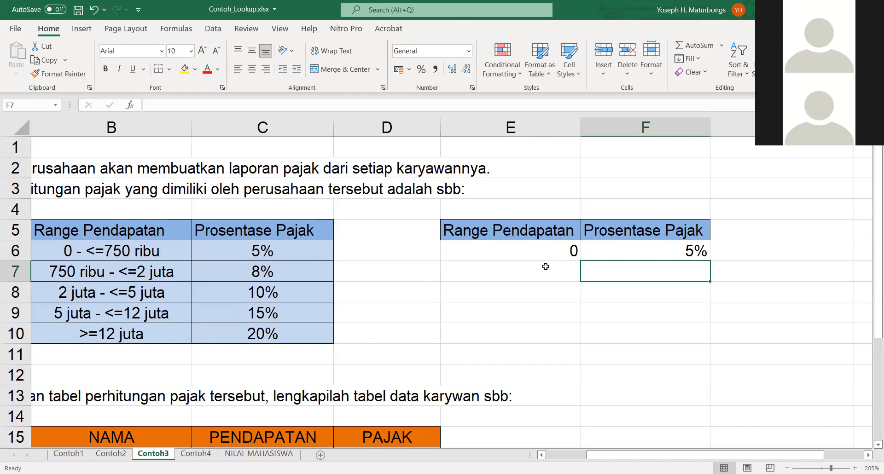
Step: Enter the second lookup row with 750000 in E7 and 8% in F7
click(545, 267)
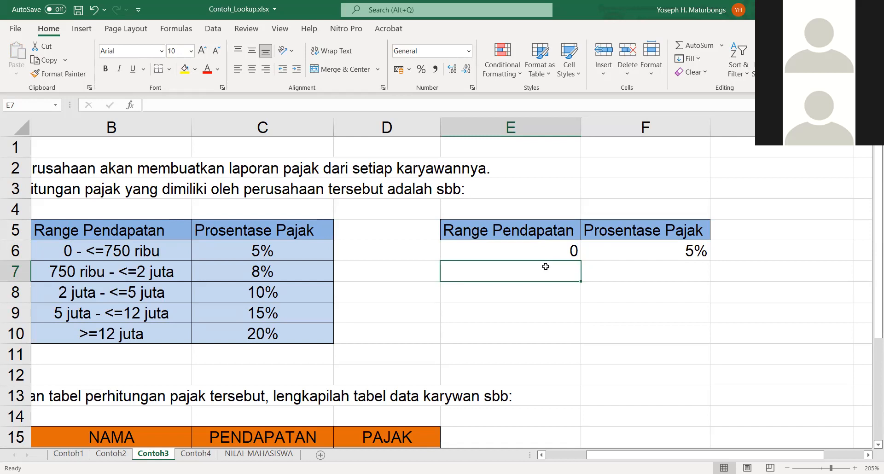
text(750000)
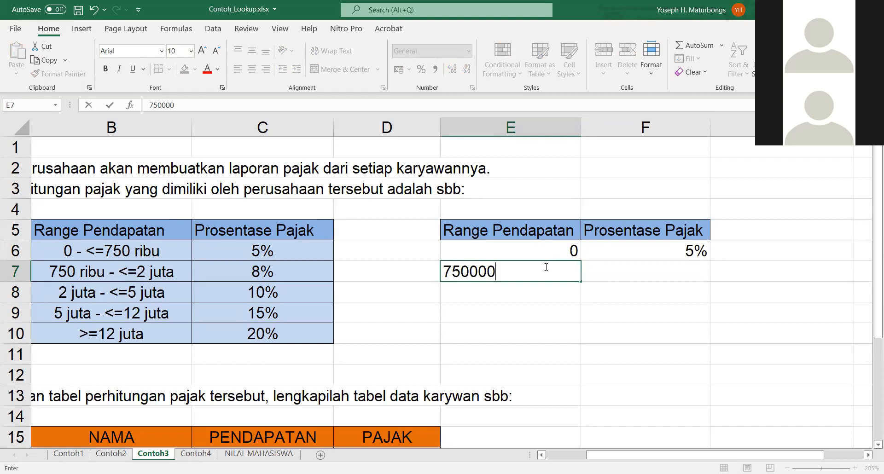
key(Return)
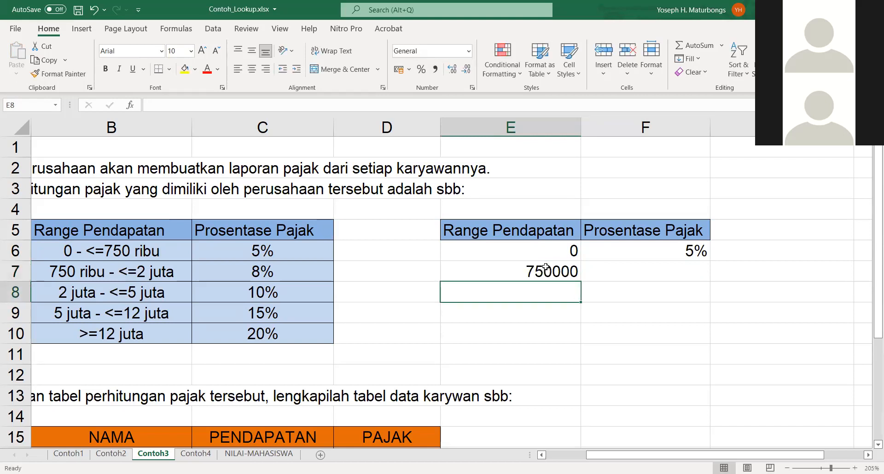
key(Up)
key(Right)
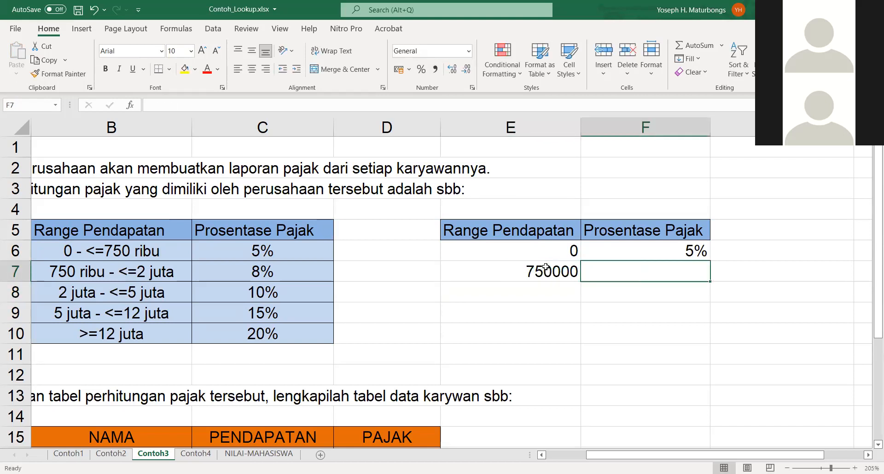
text(8%)
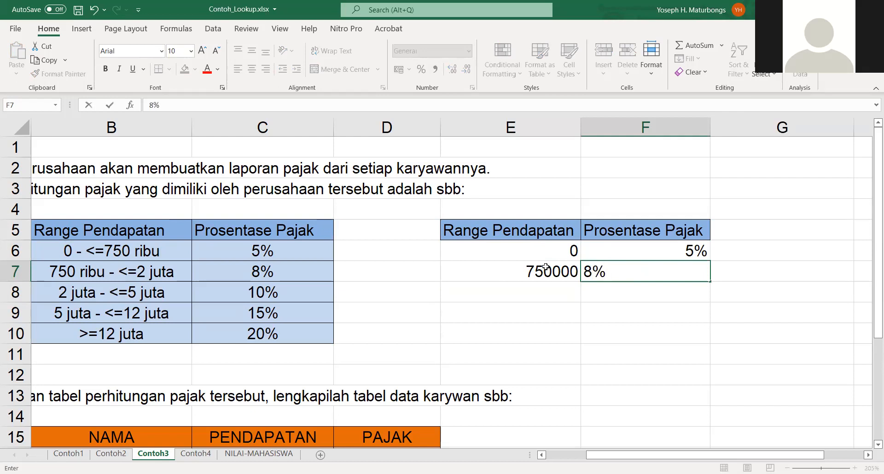
key(ctrl+Return)
key(Return)
key(Left)
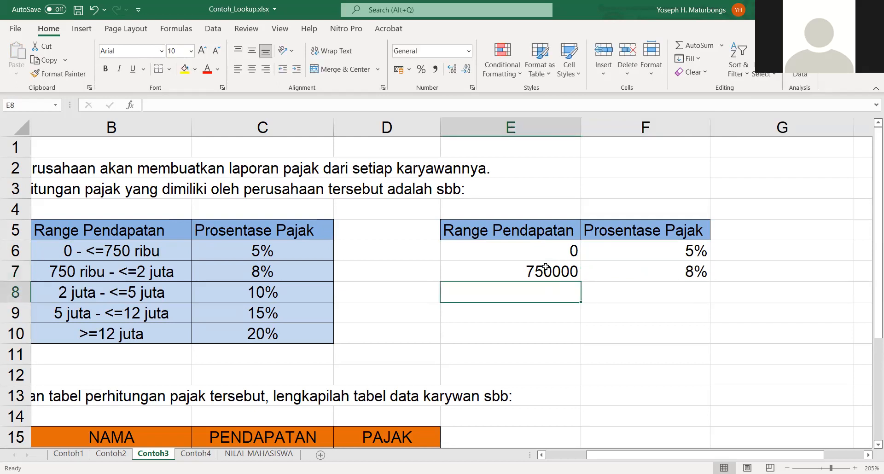
Step: Enter the third lookup row with 2000000 in E8 and 10% in F8
text(2)
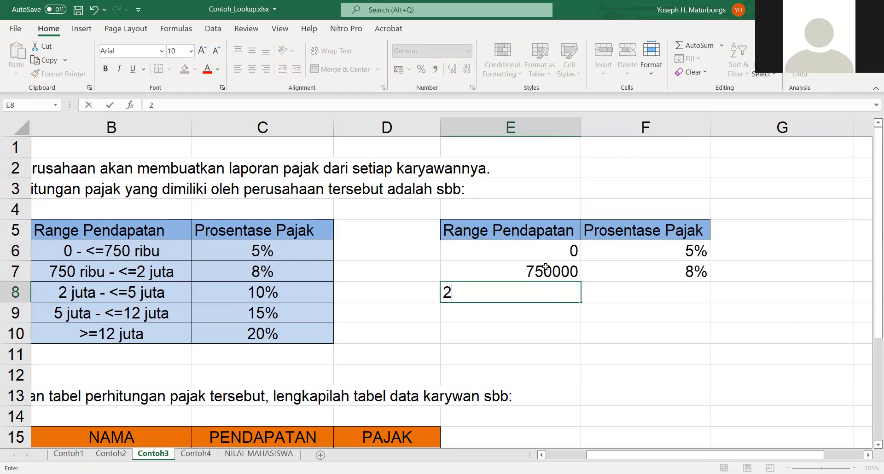
text(000000)
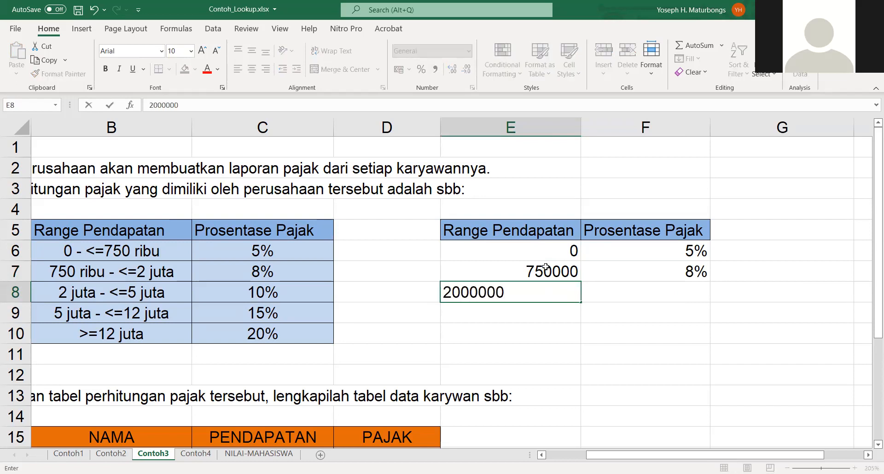
key(Tab)
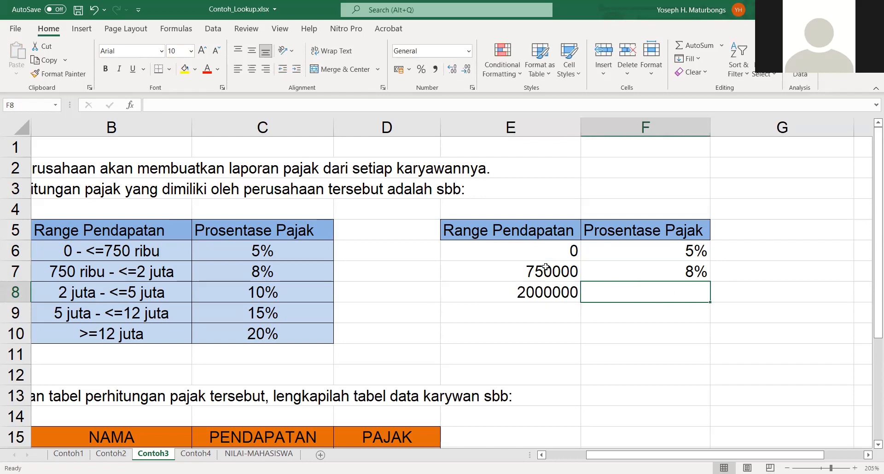
text(10)
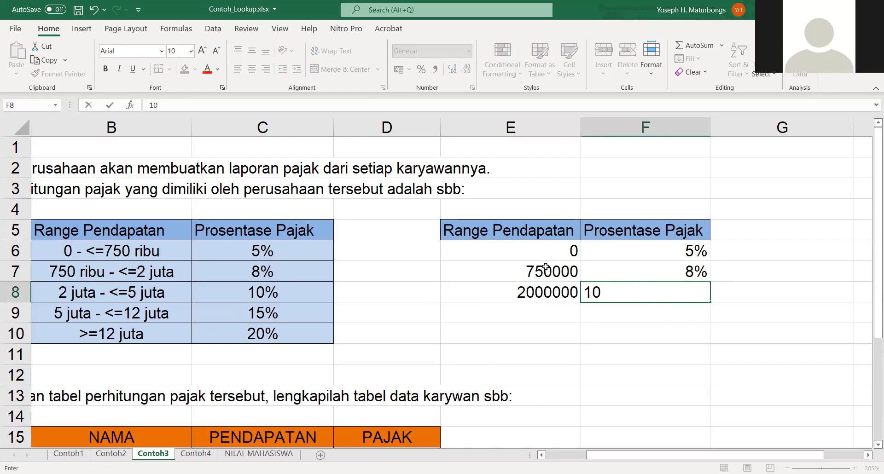
text(5)
key(BackSpace)
text(%)
key(Return)
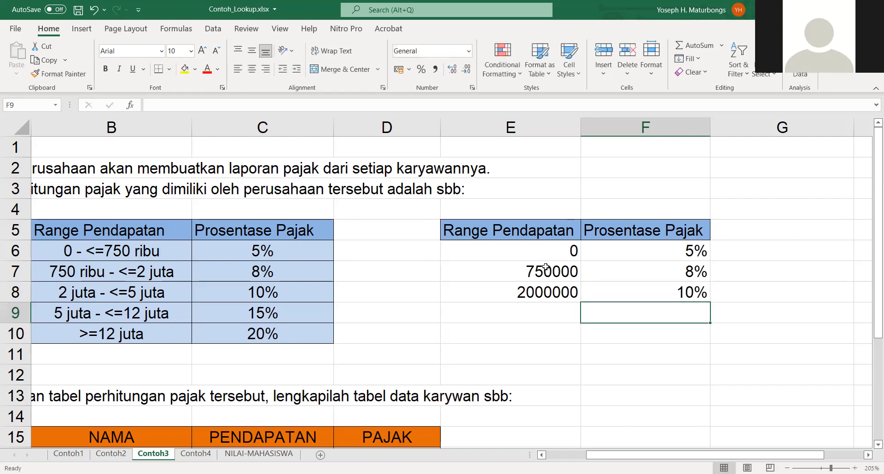
Step: Enter the fourth lookup row with 5000000 in E9 and 15% in F9
key(Left)
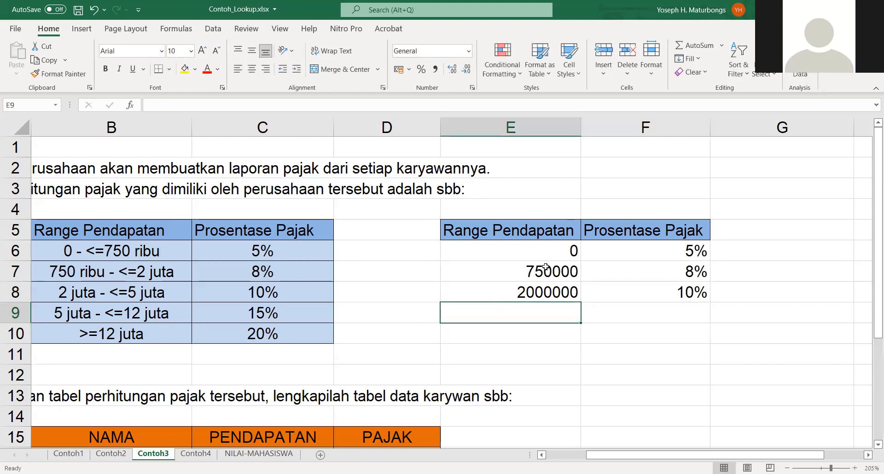
text(5)
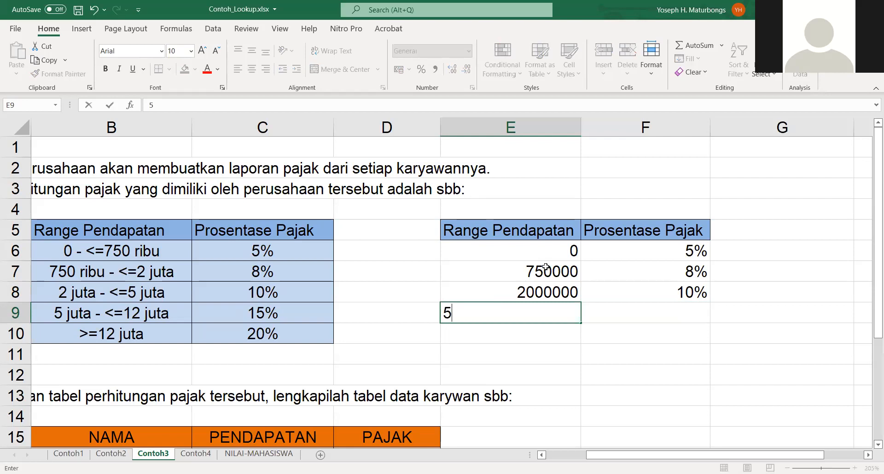
text(000000)
key(Tab)
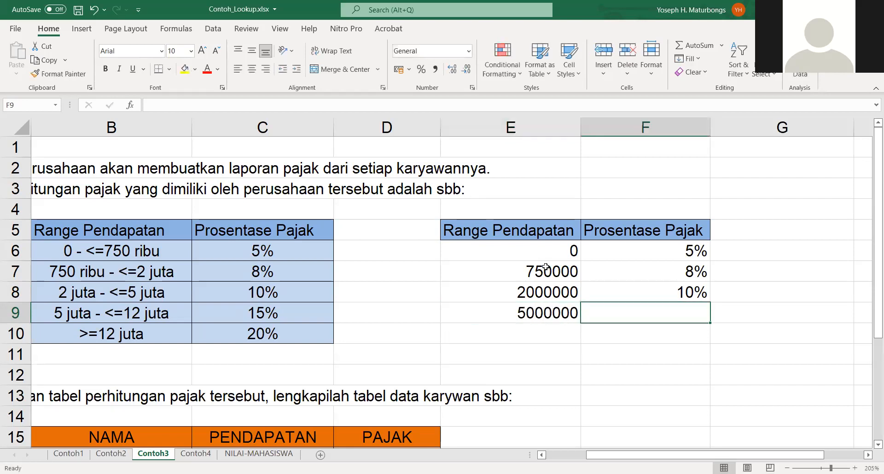
text(15%)
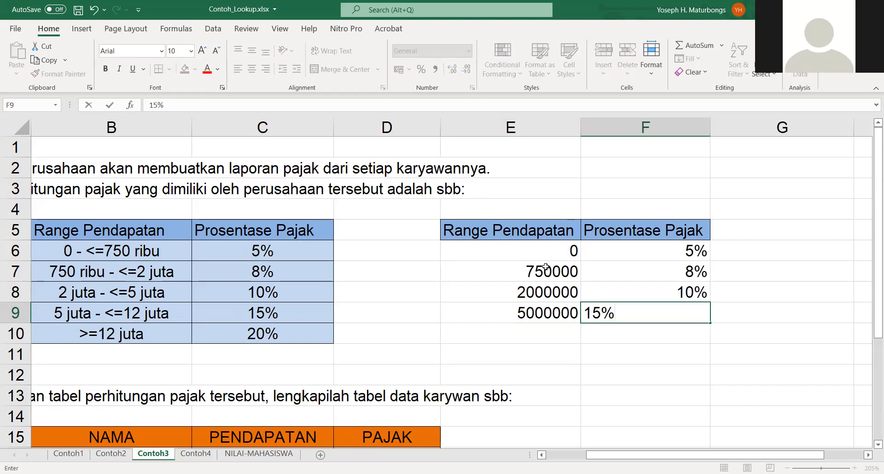
key(Return)
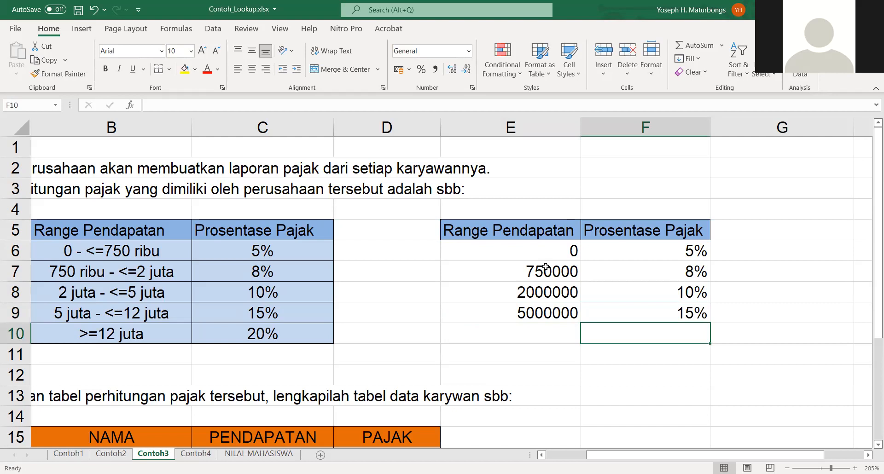
Step: Enter the fifth lookup row with 12000000 in E10 and 20% in F10
key(Left)
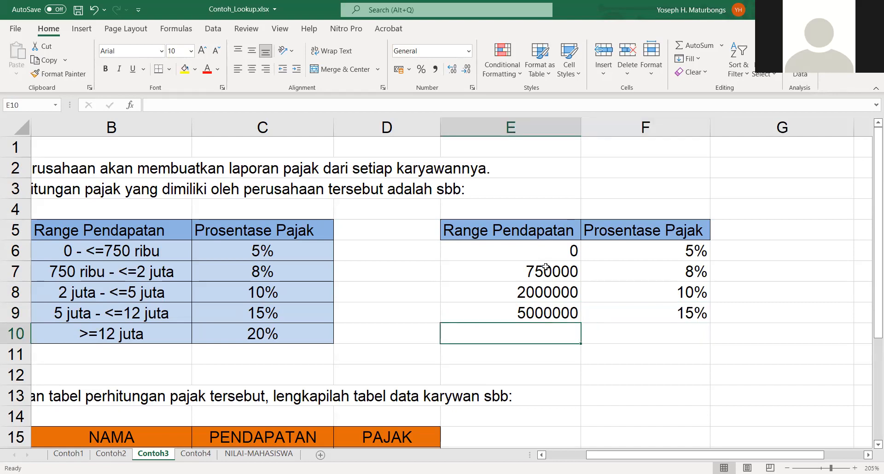
text(12000000)
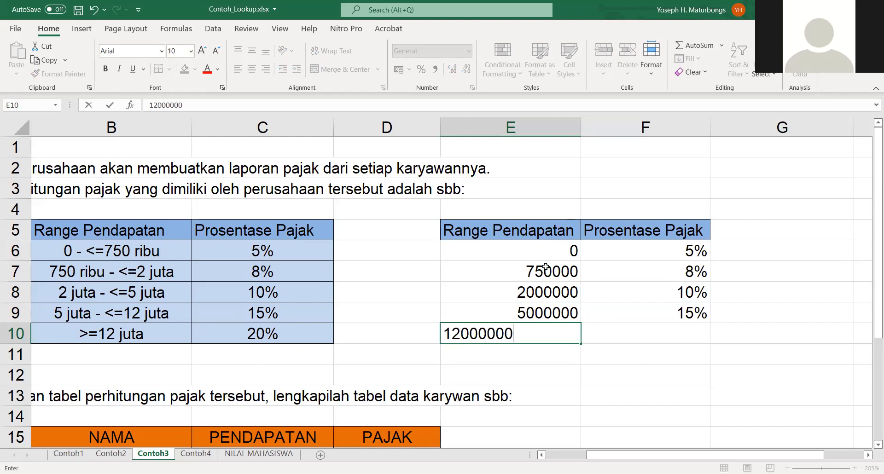
key(Tab)
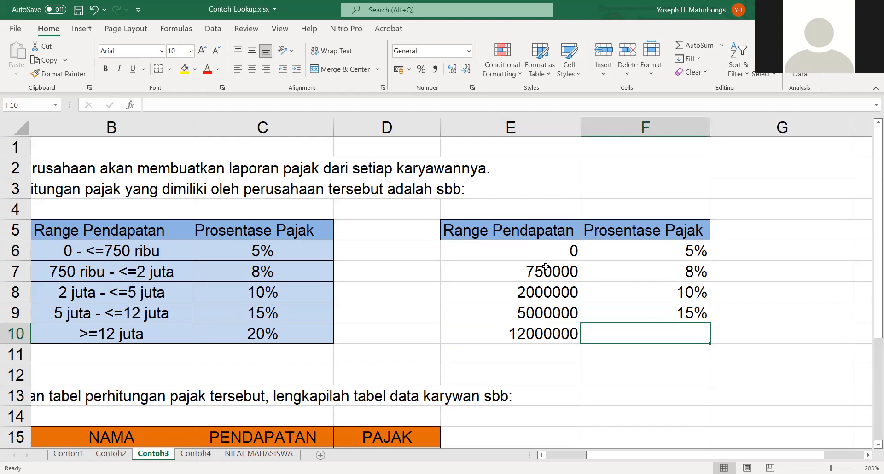
text(20%)
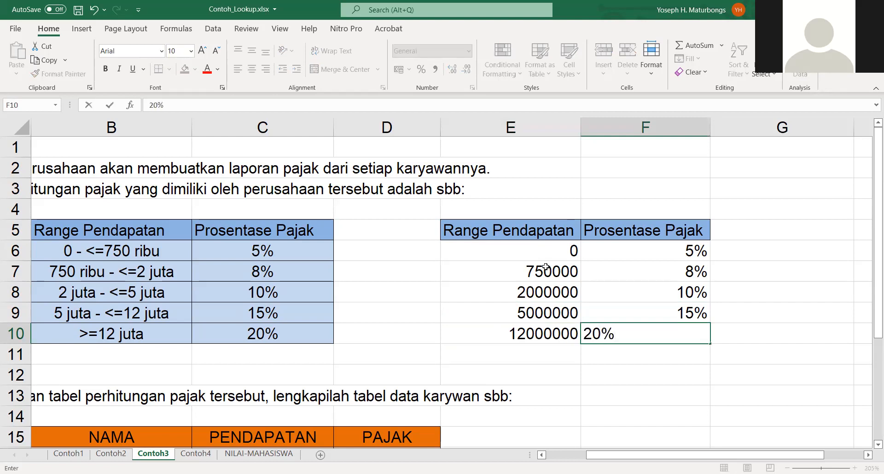
key(Return)
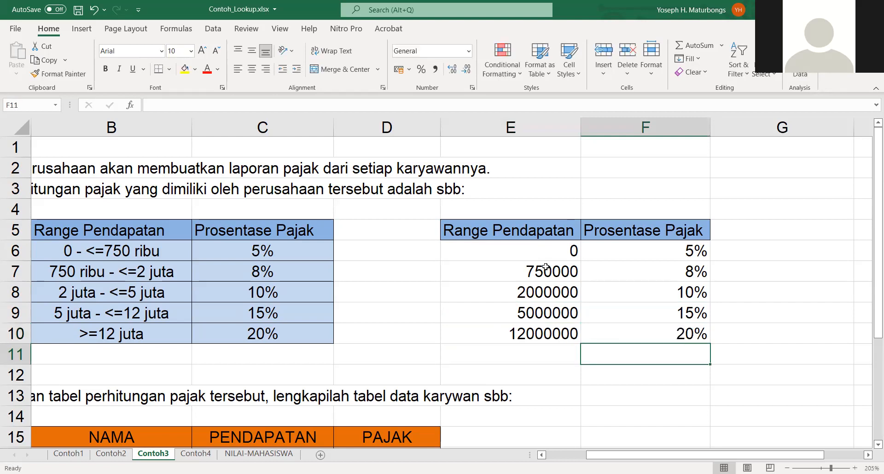
Step: Title the helper table "Tabel Tambahan" in cell E4
click(541, 210)
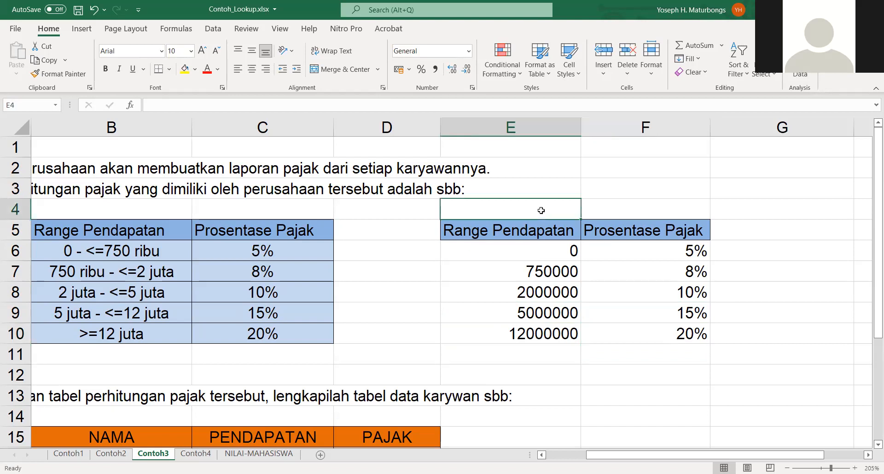
text(Tabel Tambahan)
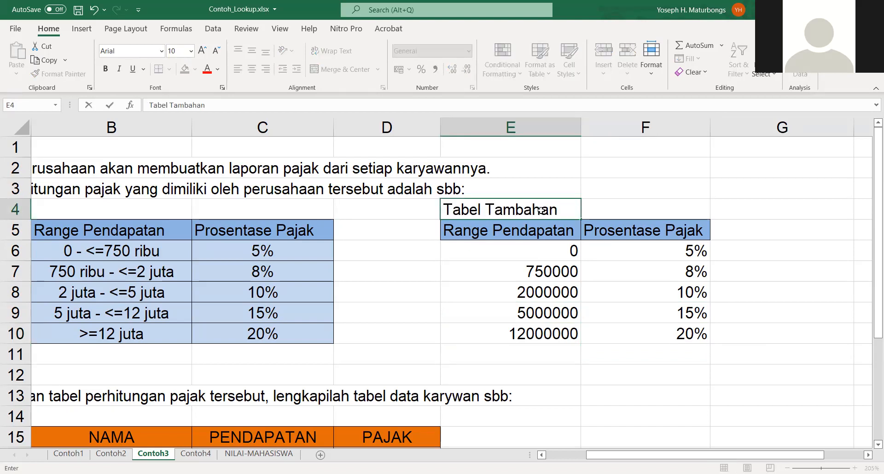
key(Return)
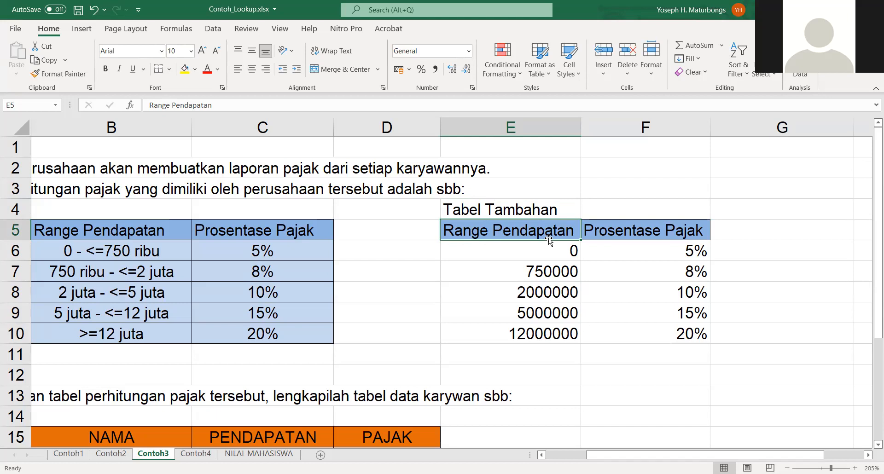
Step: Apply all borders to the helper table range E5:F10
click(532, 312)
drag(534, 232, 628, 333)
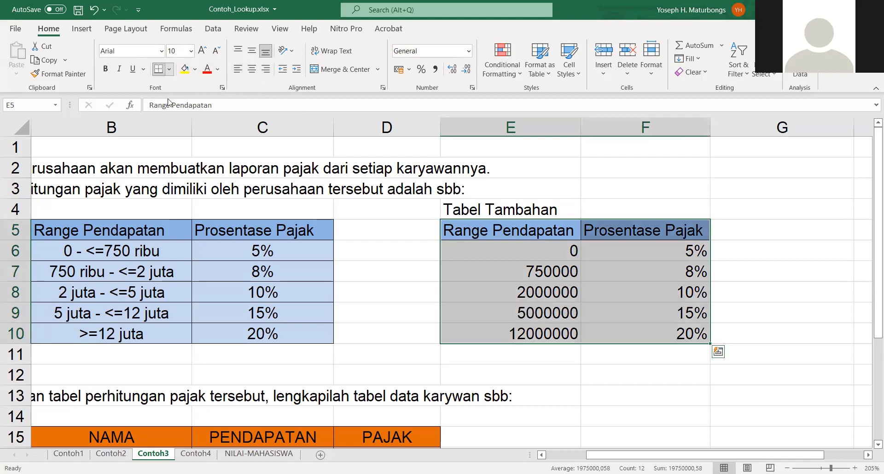
click(170, 70)
click(198, 183)
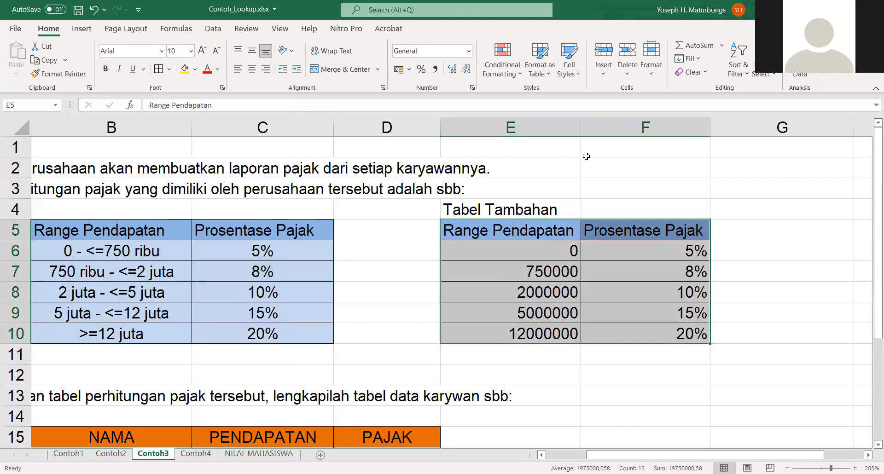
click(637, 172)
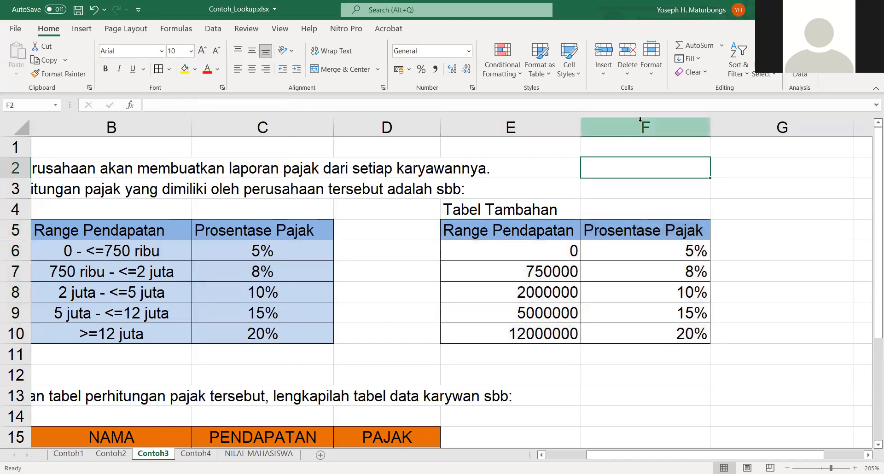
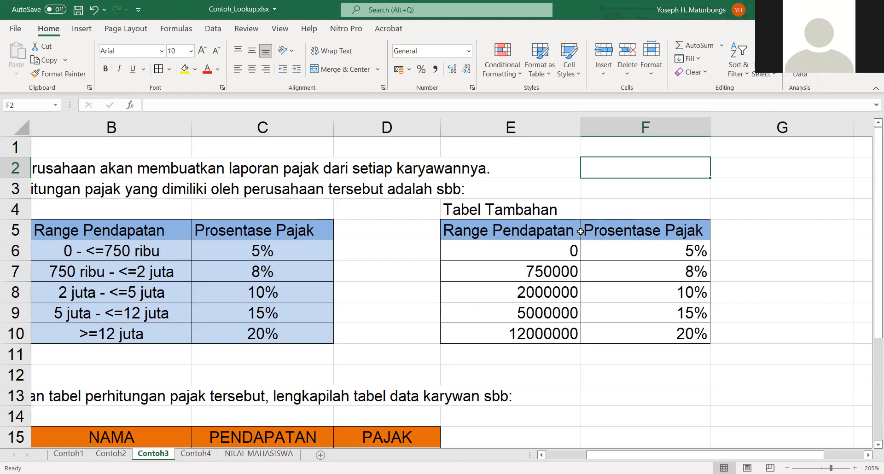
scroll(567, 222, down, 1)
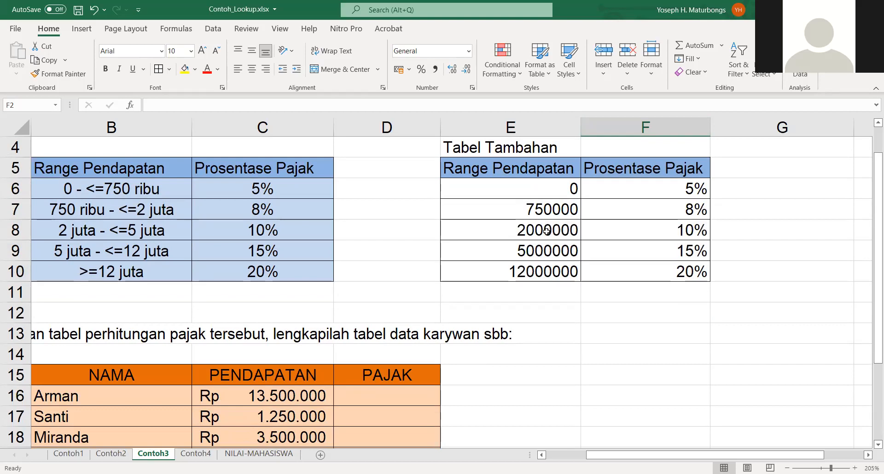
scroll(457, 295, down, 1)
click(400, 329)
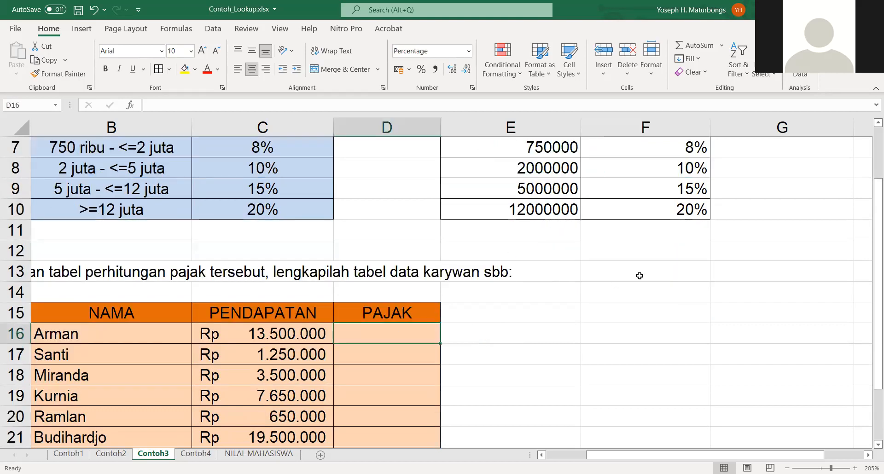
scroll(640, 276, up, 1)
scroll(640, 276, up, 1)
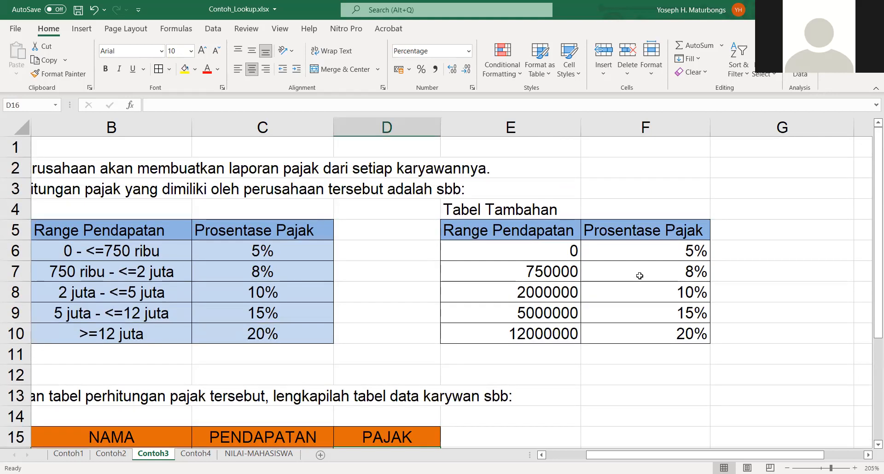
Step: Enter the note "Tabel Tambahan: E6 sd F10" in cell F1 to record the helper table's range
click(604, 150)
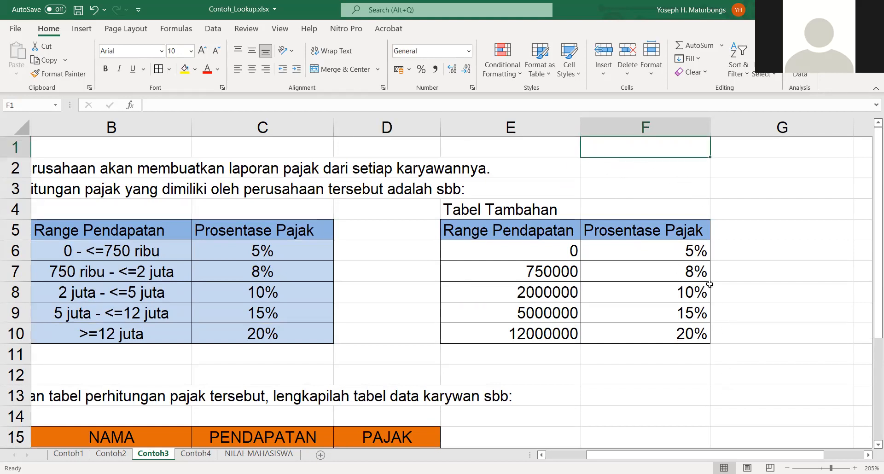
text(T)
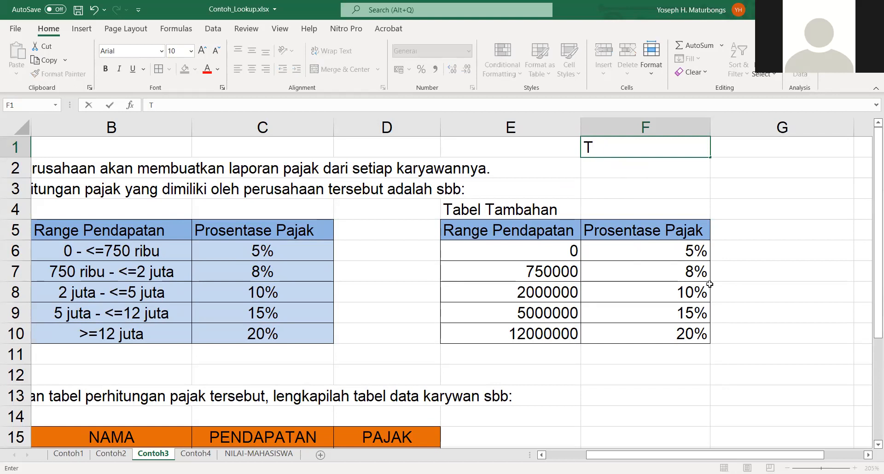
text(abel Ta)
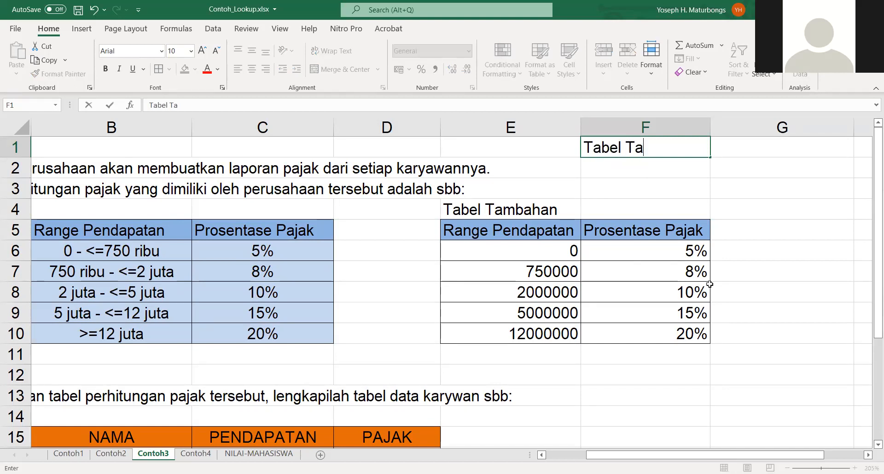
text(mbahan:)
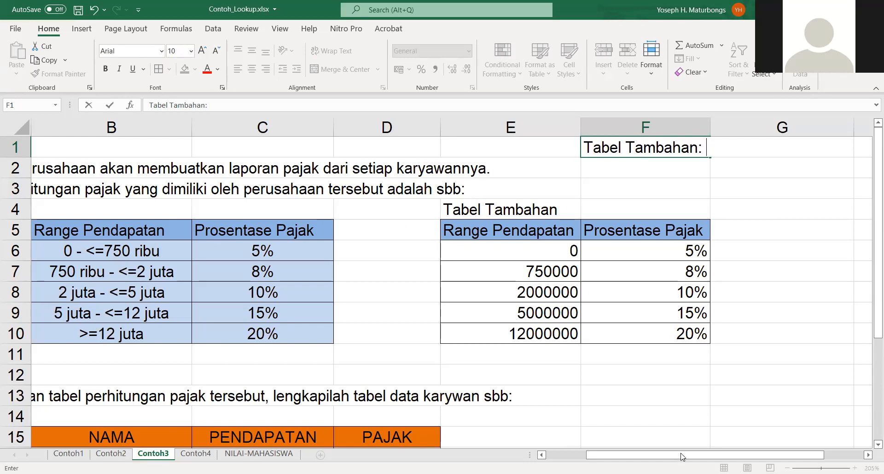
drag(680, 458, 671, 431)
text(E6 s)
key(BackSpace)
text(sd )
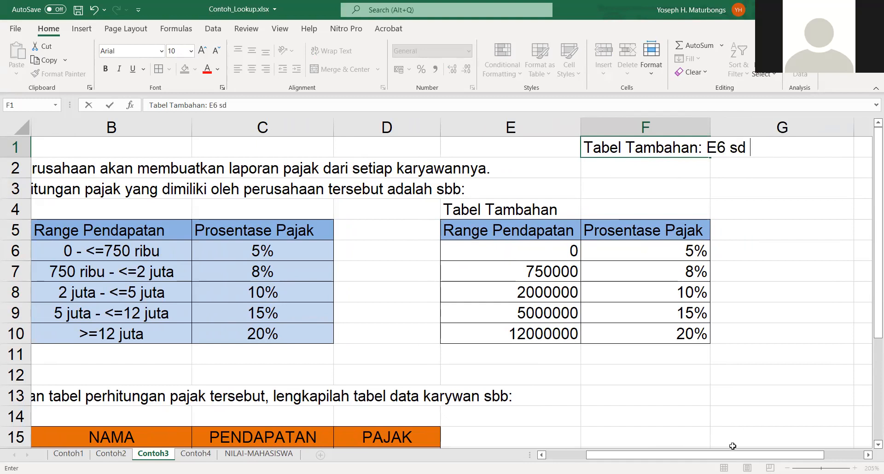
text(F10)
key(Return)
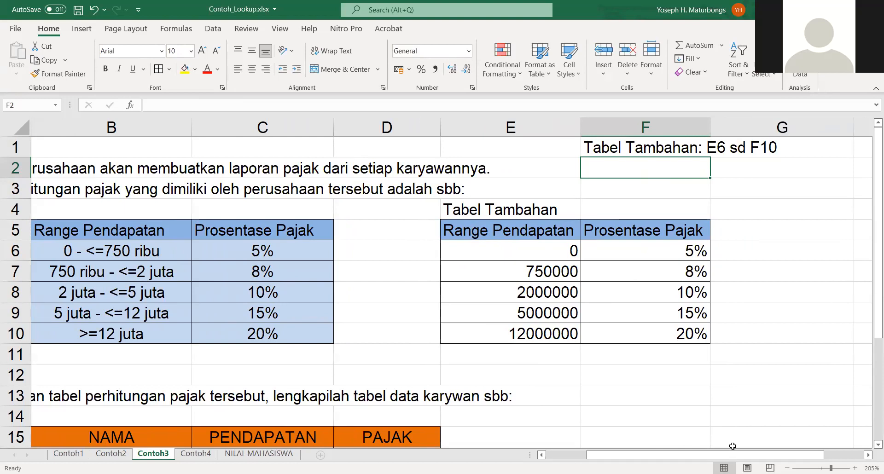
Step: Enter the note "Col Index Numb: 2" in cell F2 beneath the table range note
text(Co)
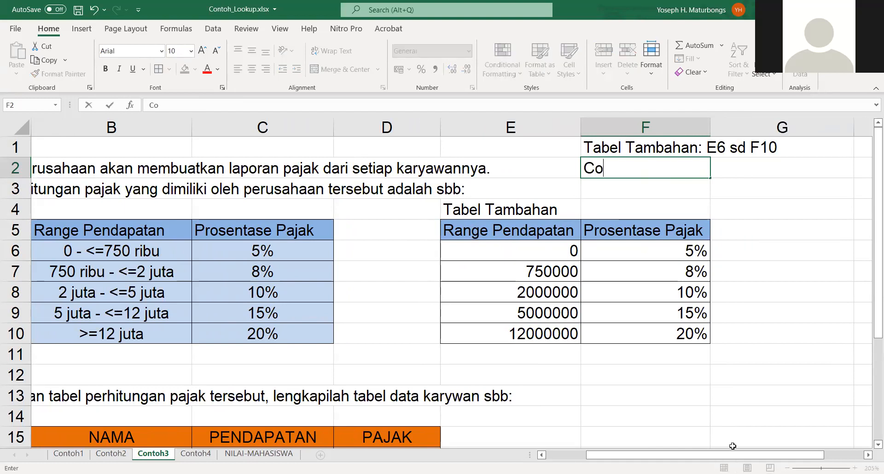
text(l Index N)
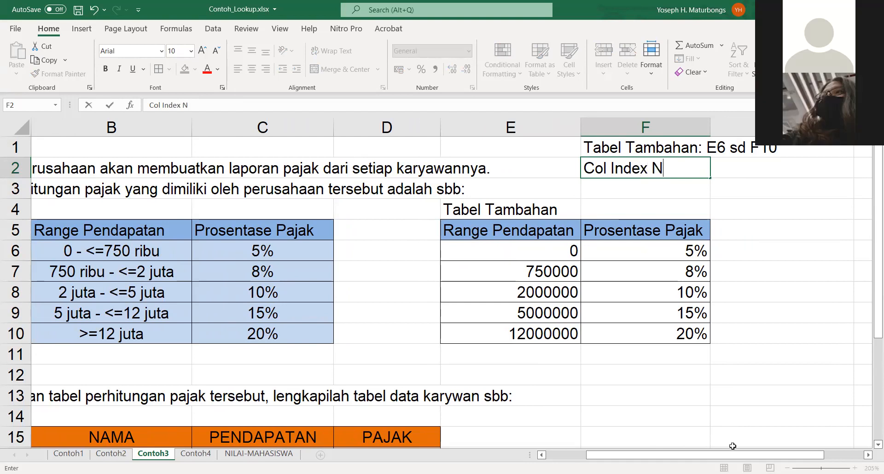
text(umb: 2)
key(Return)
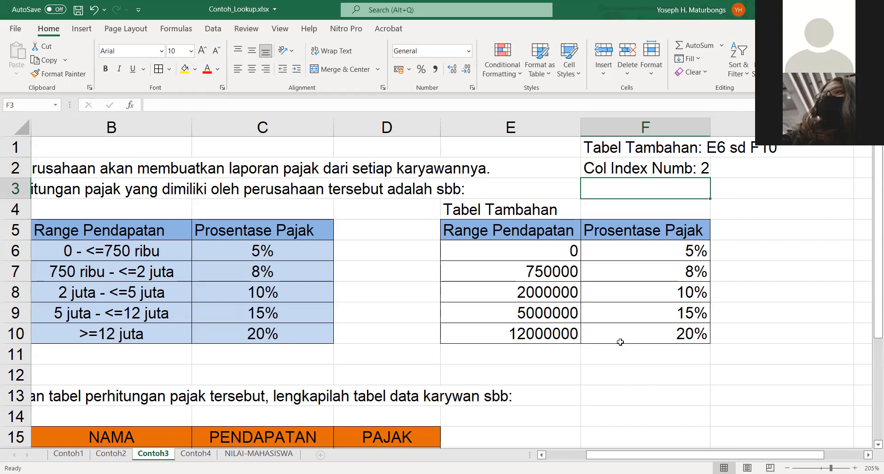
drag(554, 254, 547, 317)
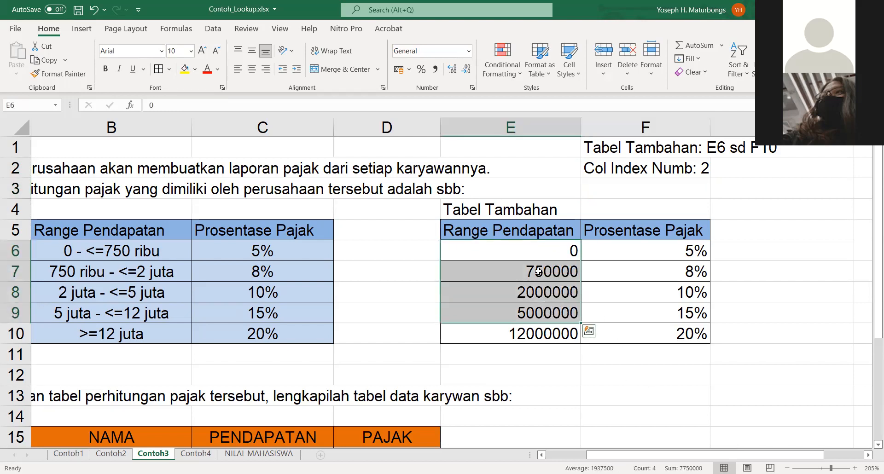
click(537, 336)
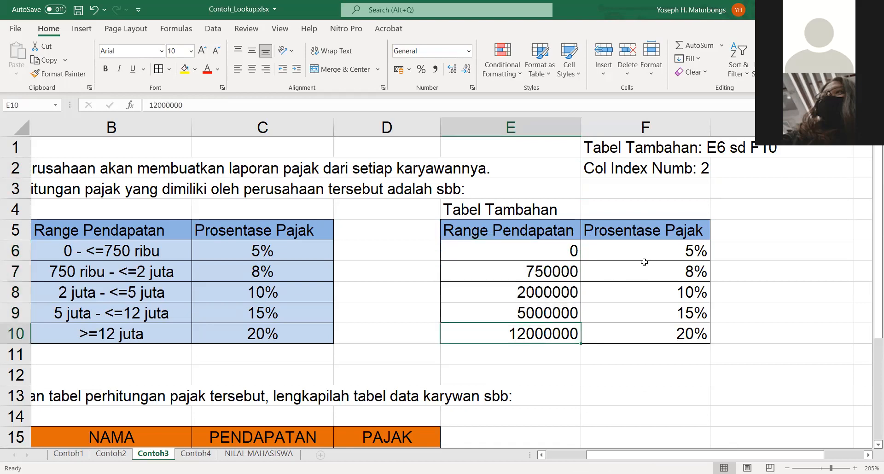
scroll(638, 263, down, 1)
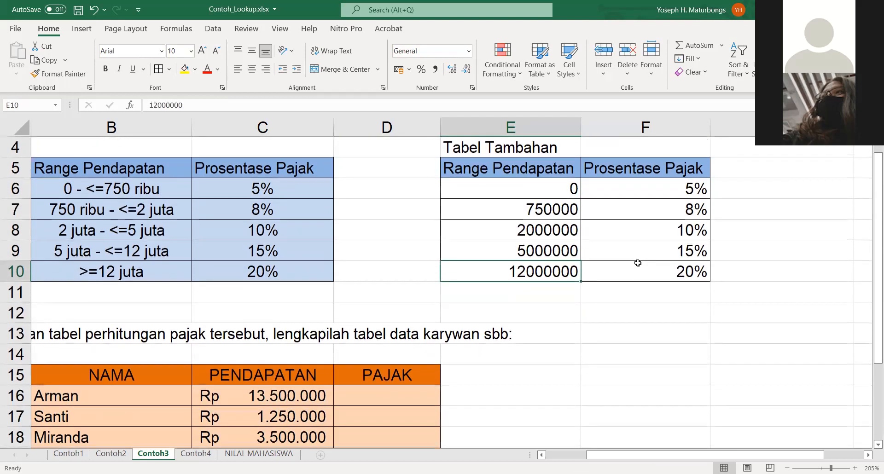
scroll(638, 263, down, 1)
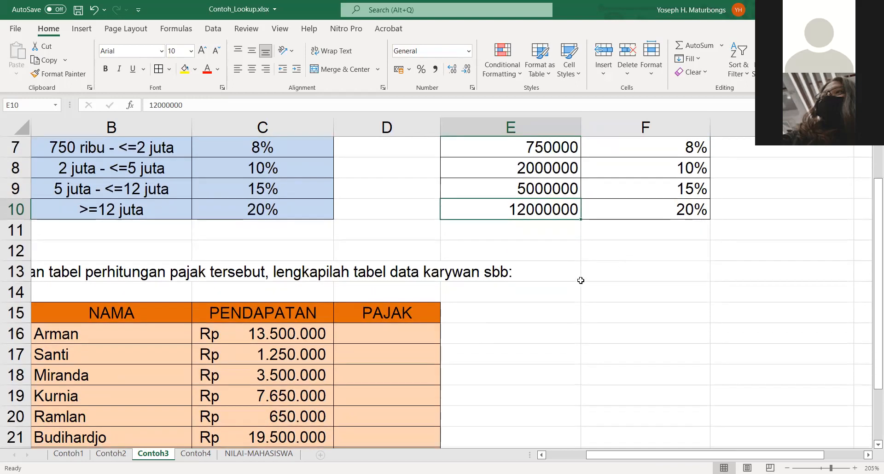
Step: Start a VLOOKUP formula in the first PAJAK cell, D16, with income cell C16 as the lookup value
click(376, 336)
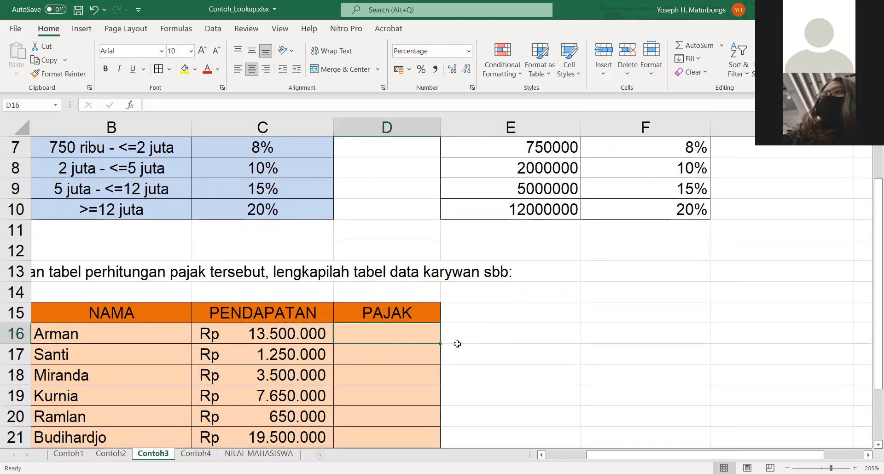
scroll(503, 333, up, 2)
scroll(503, 334, down, 3)
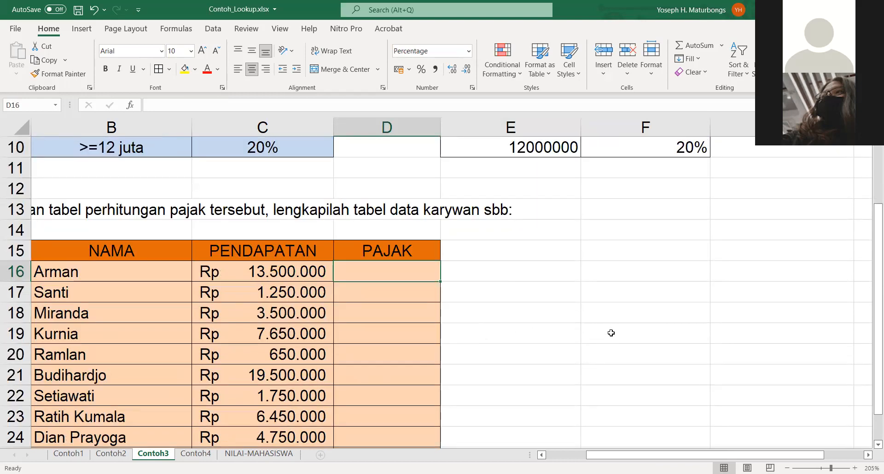
text(=)
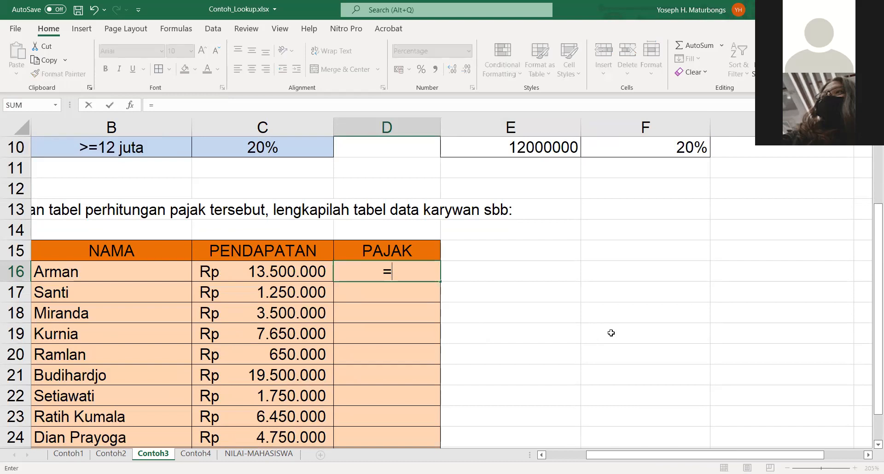
text(()
key(BackSpace)
text(vlooku)
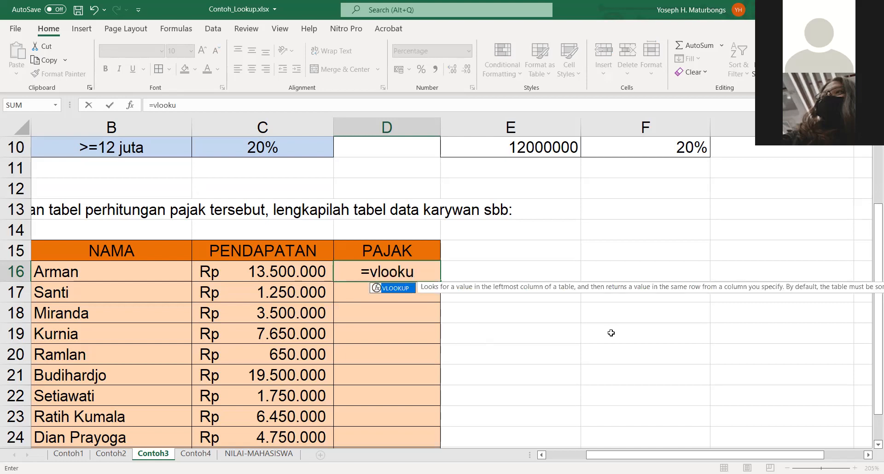
text(p()
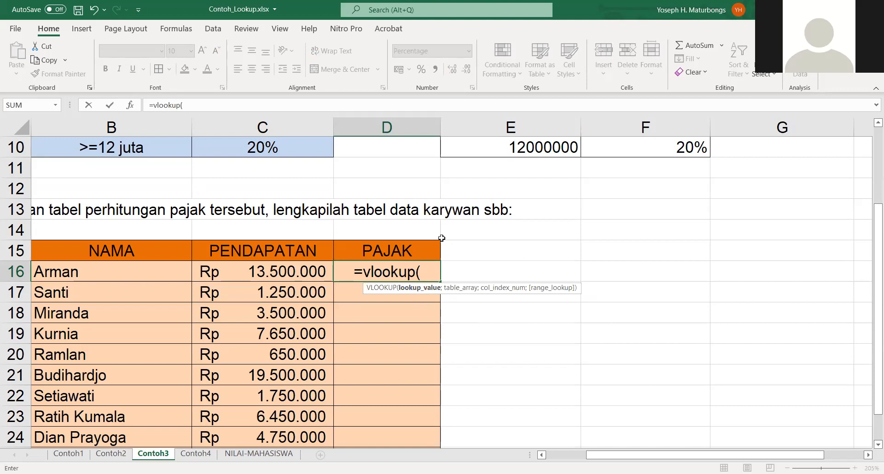
click(300, 273)
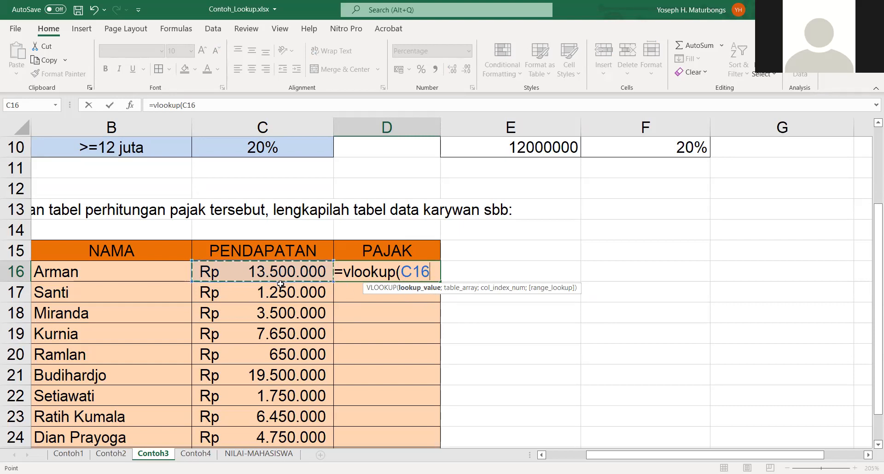
Step: Add the Tabel Tambahan range E6:F10 as the table array of the VLOOKUP formula in D16
scroll(421, 304, up, 1)
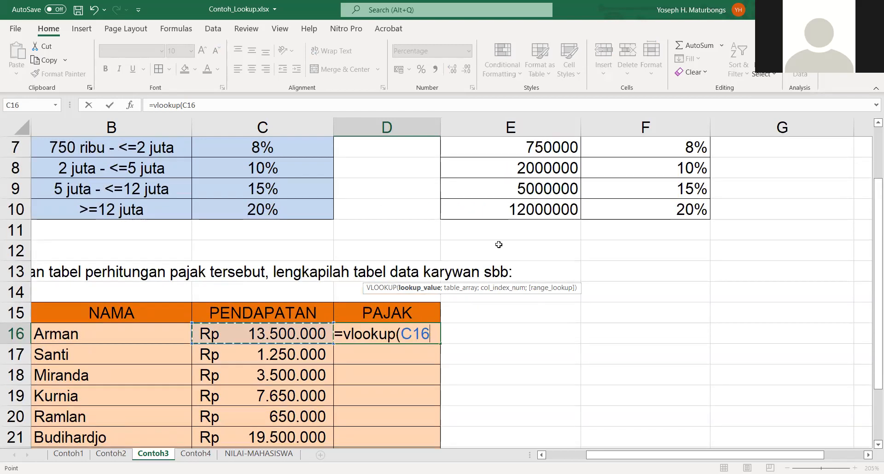
scroll(541, 206, up, 1)
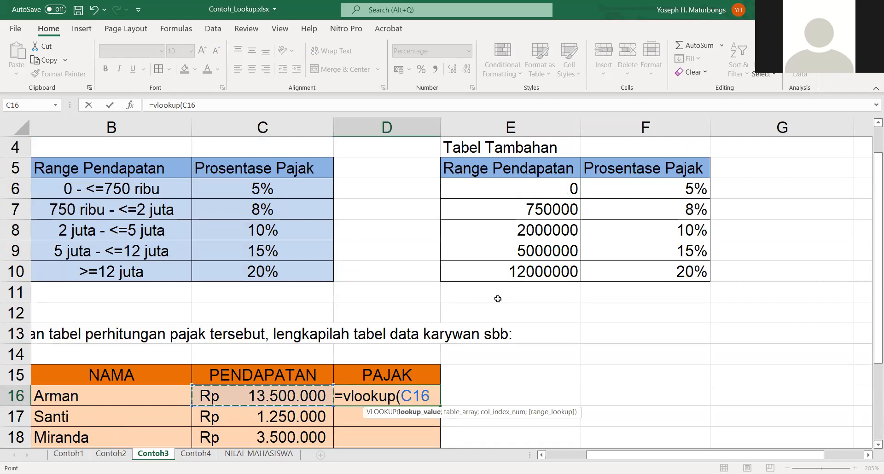
text(;)
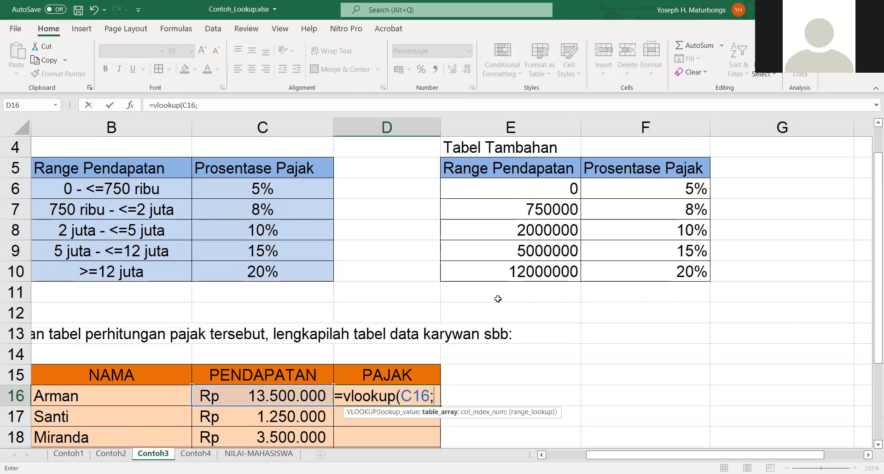
scroll(498, 298, up, 1)
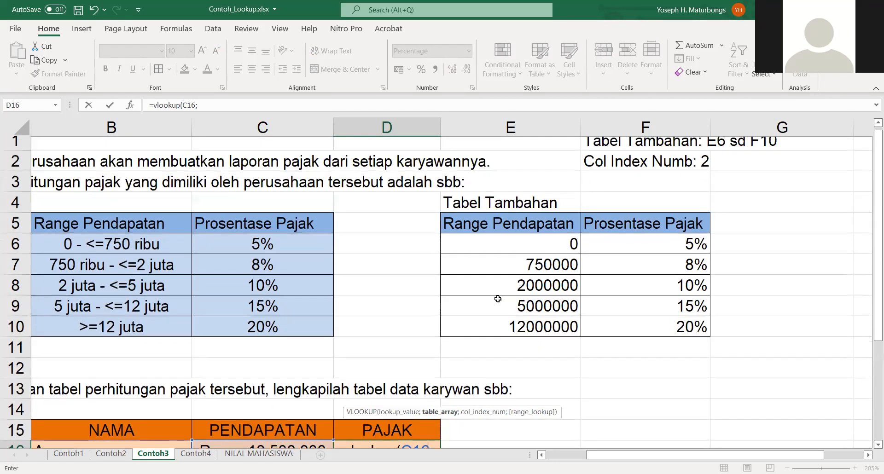
click(535, 249)
shift+click(652, 337)
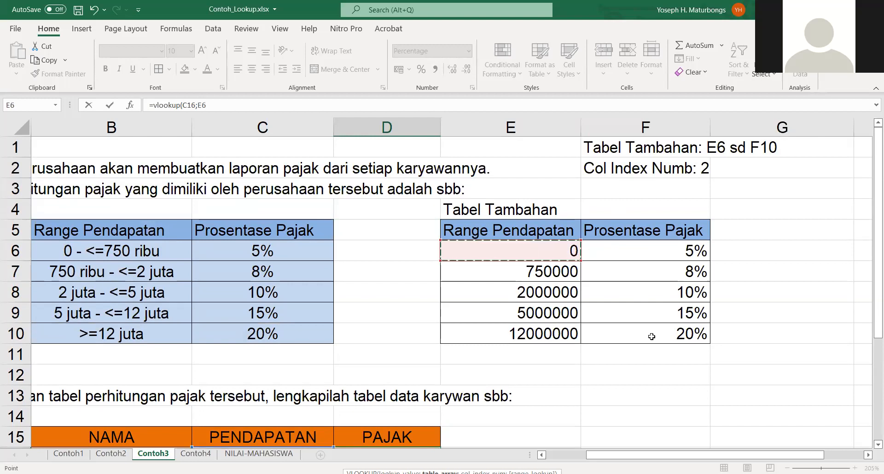
Step: Complete the D16 formula with column index 2 and no range lookup argument, as =VLOOKUP(C16;E6:F10;2)
scroll(611, 289, down, 3)
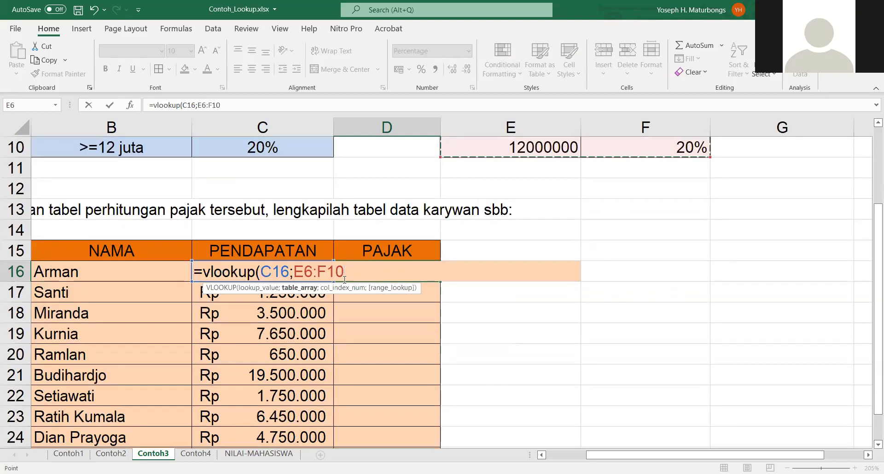
text(;)
scroll(539, 270, up, 2)
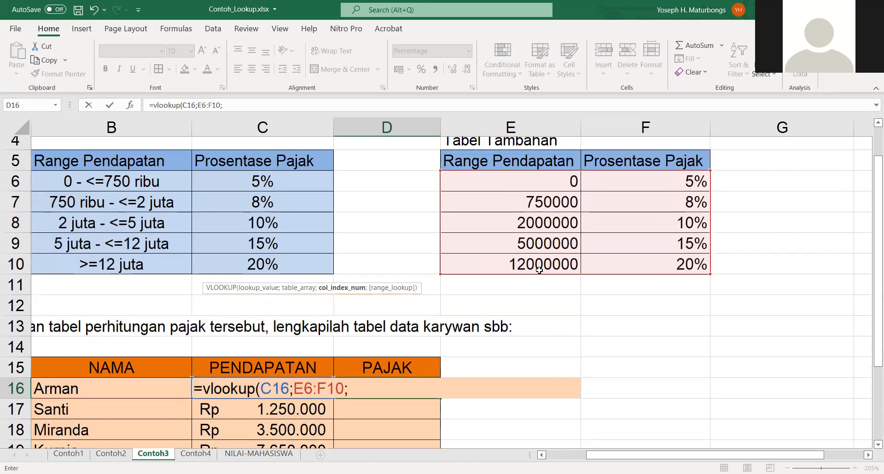
scroll(539, 271, up, 1)
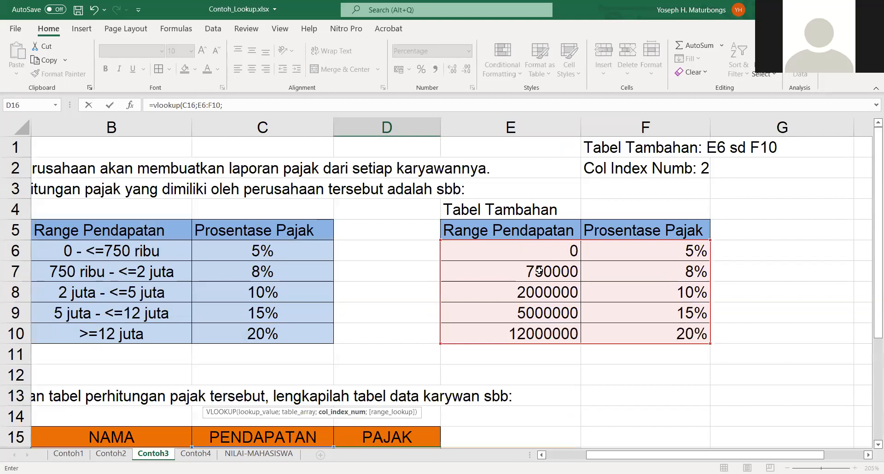
scroll(539, 271, down, 3)
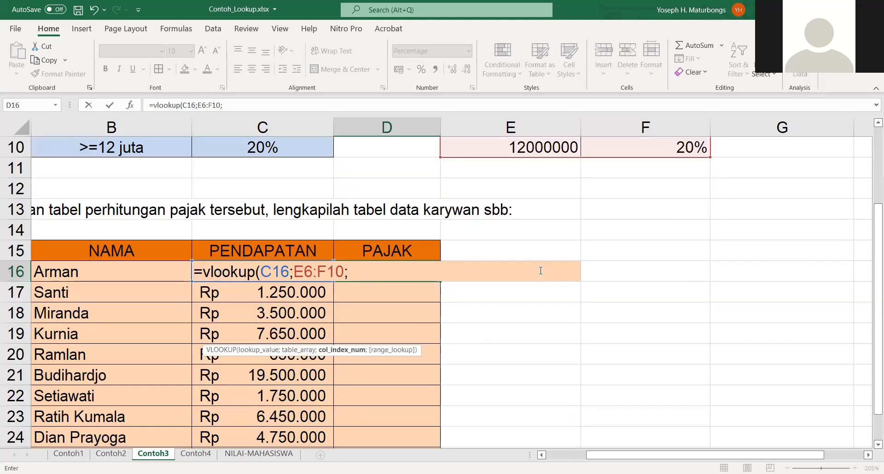
text(2)
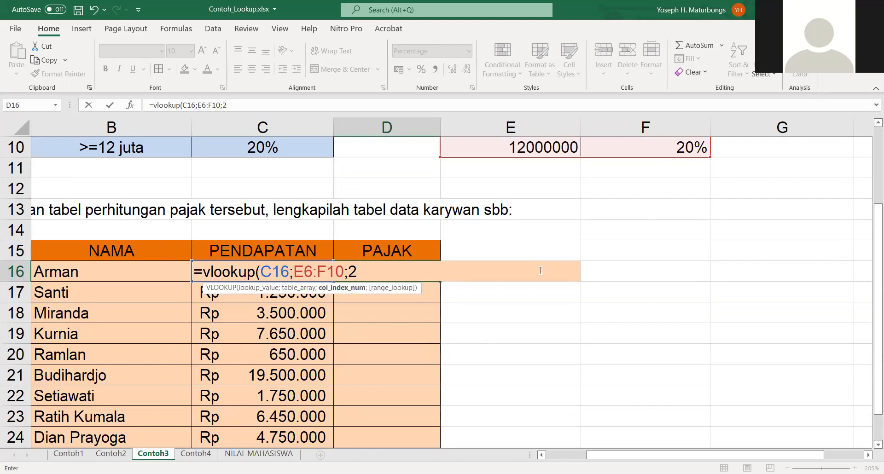
text())
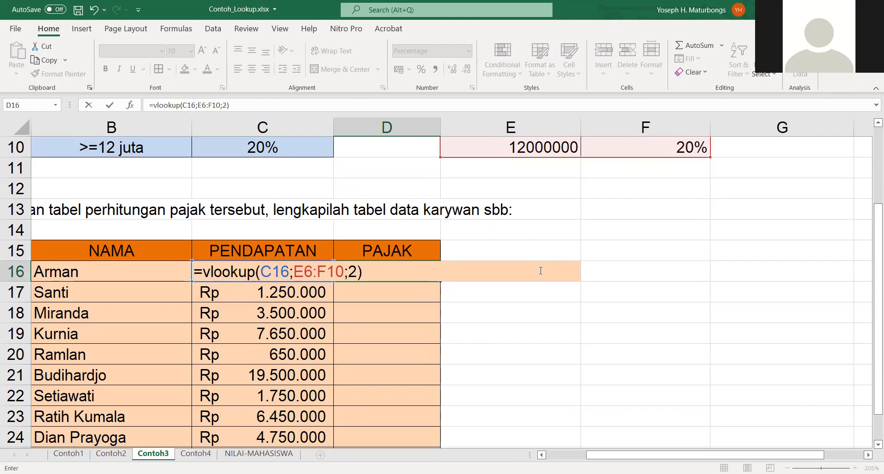
key(Return)
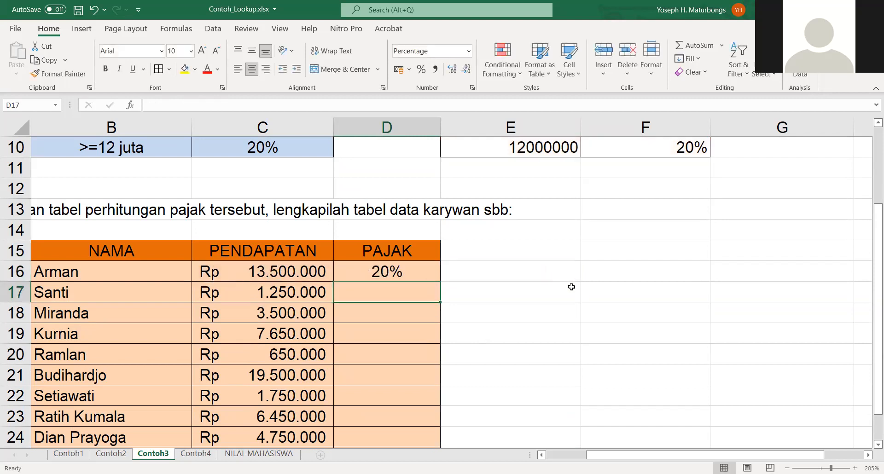
Step: Check the PAJAK result and formula in D16 against the Tabel Tambahan rates, and review the PENDAPATAN values in C16:C25
scroll(571, 287, up, 2)
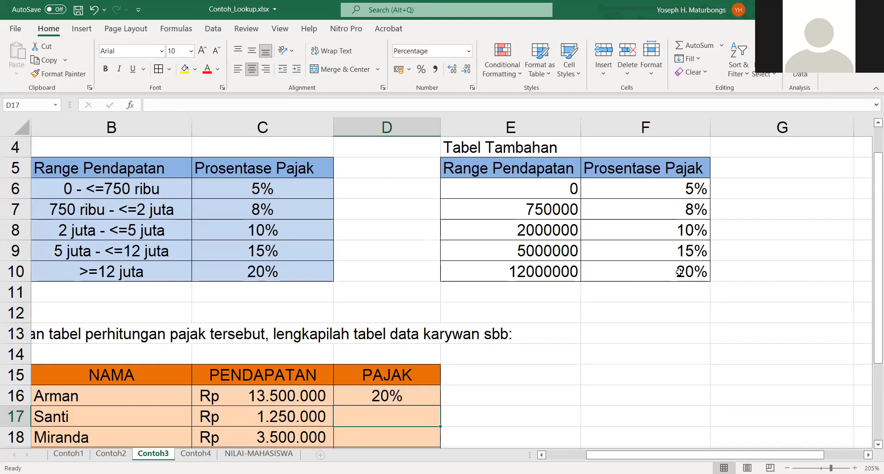
click(679, 272)
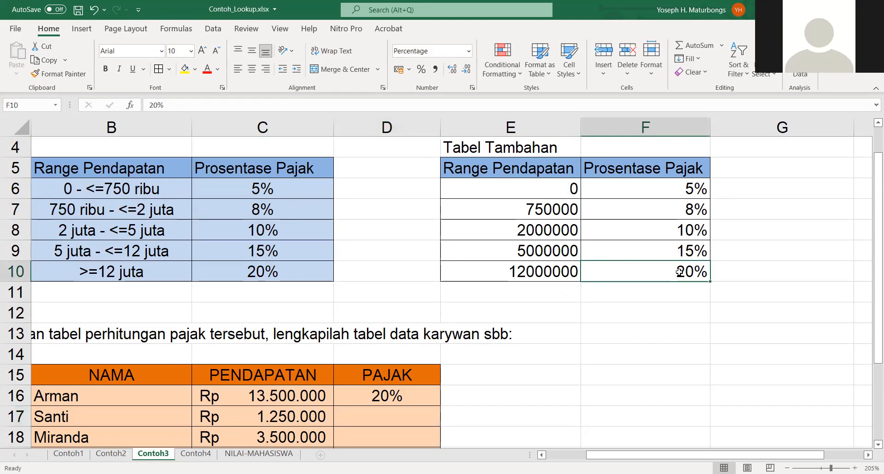
scroll(452, 308, down, 1)
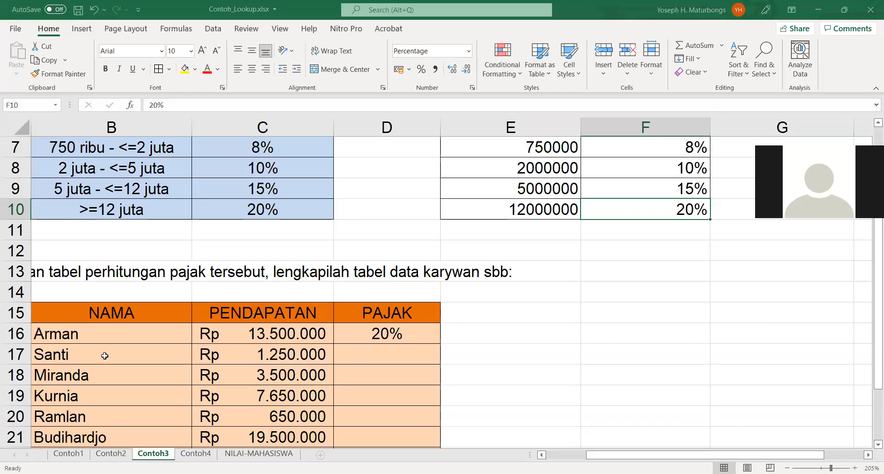
click(105, 356)
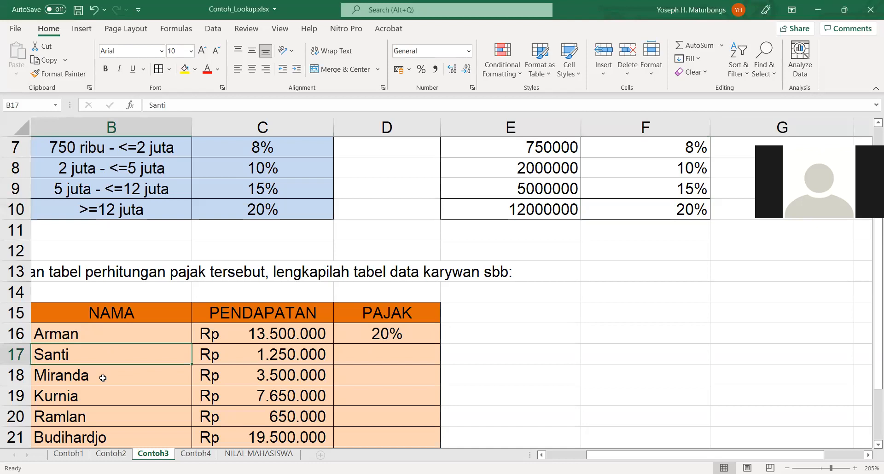
click(99, 371)
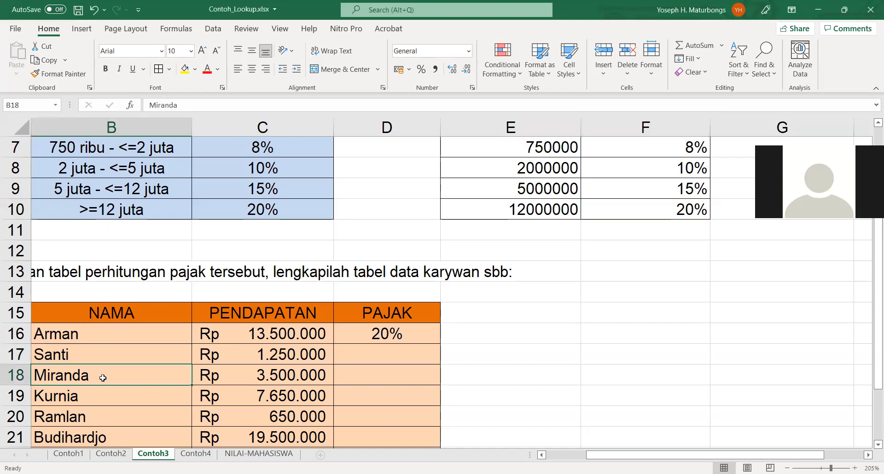
click(401, 351)
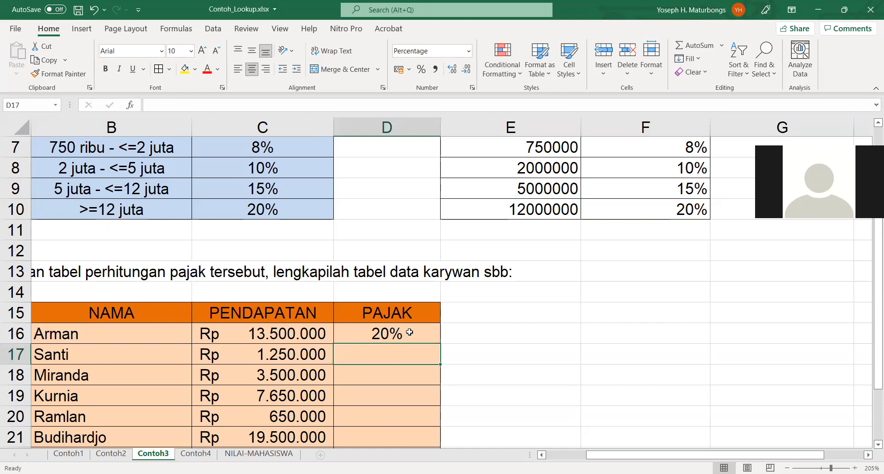
click(409, 332)
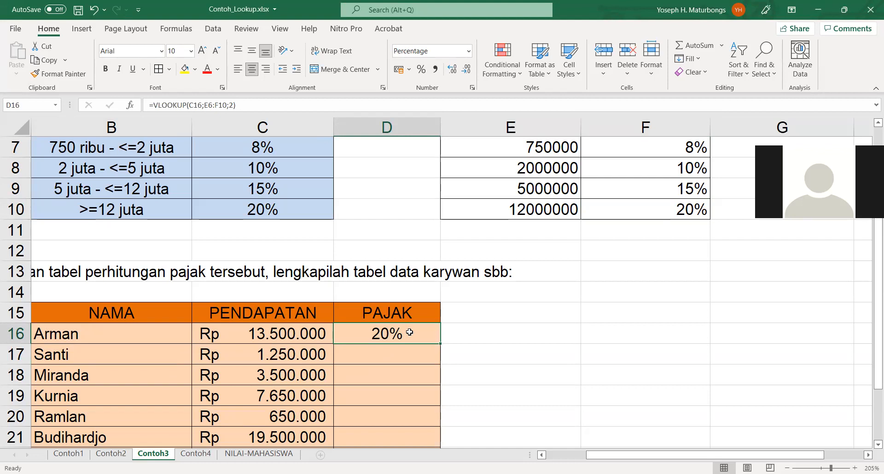
scroll(410, 332, down, 2)
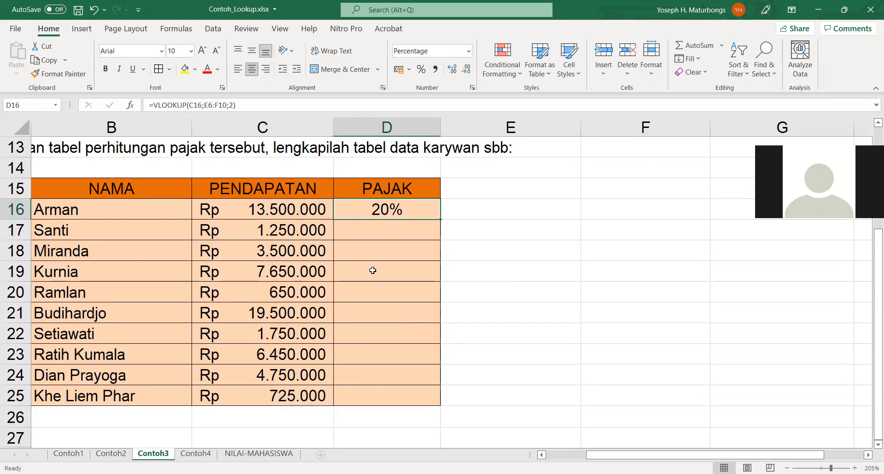
click(360, 235)
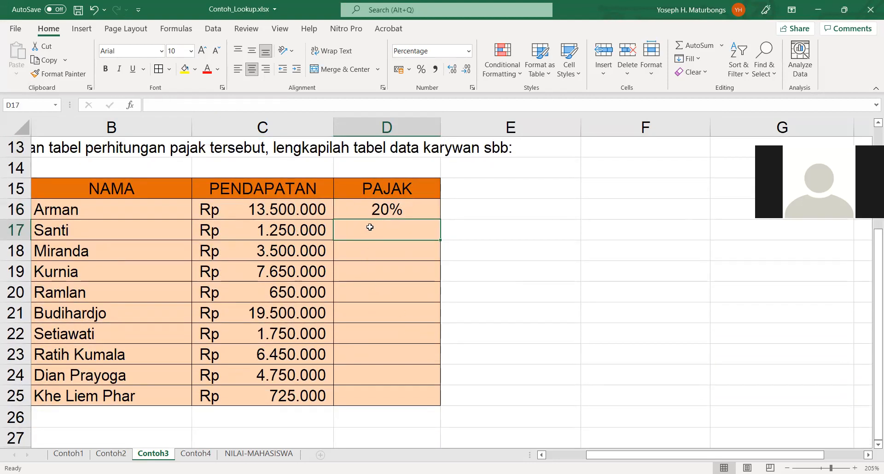
click(390, 209)
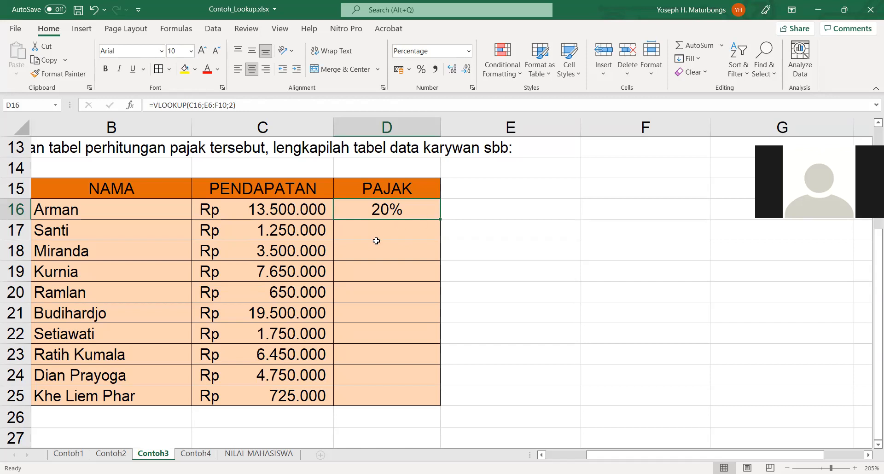
click(388, 261)
click(302, 212)
drag(297, 227, 288, 400)
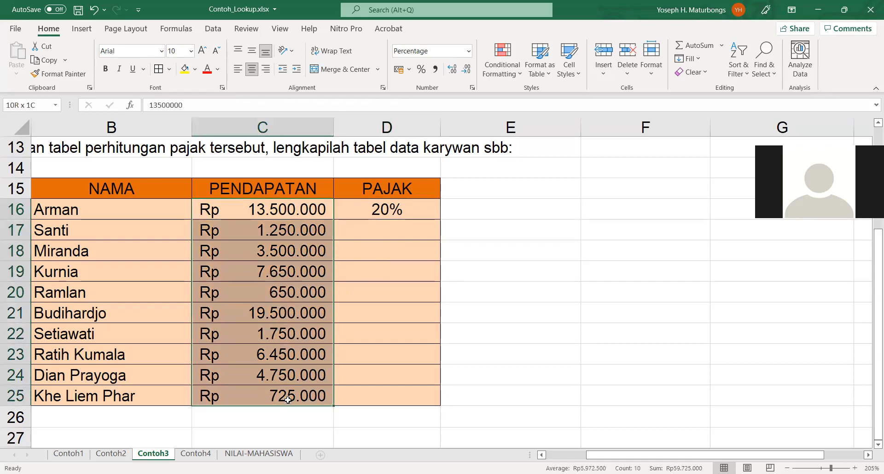
click(300, 247)
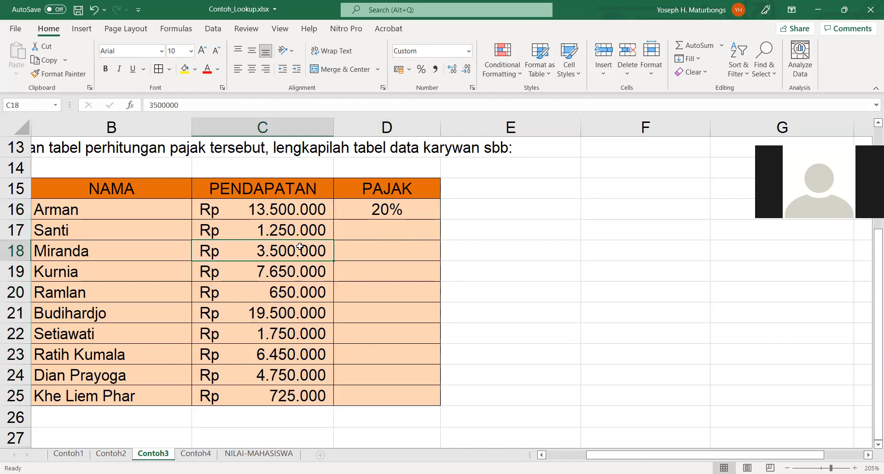
click(294, 206)
click(417, 211)
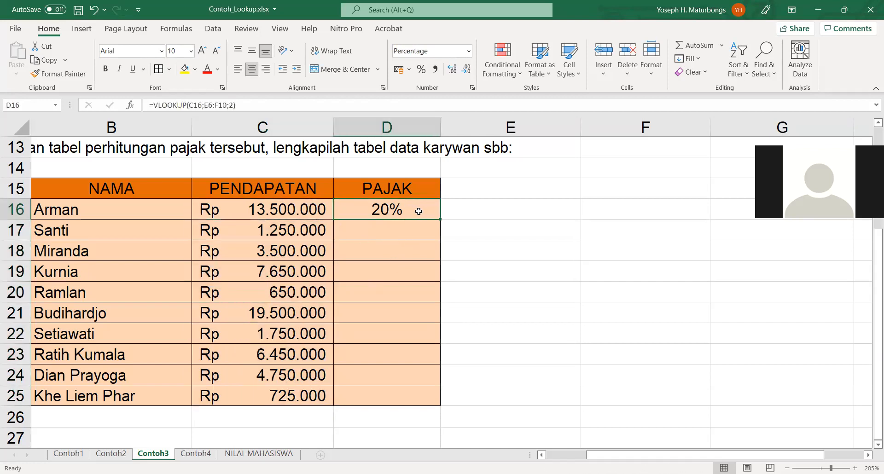
Step: Copy the VLOOKUP formula from D16 down the PAJAK column through D25
double_click(440, 220)
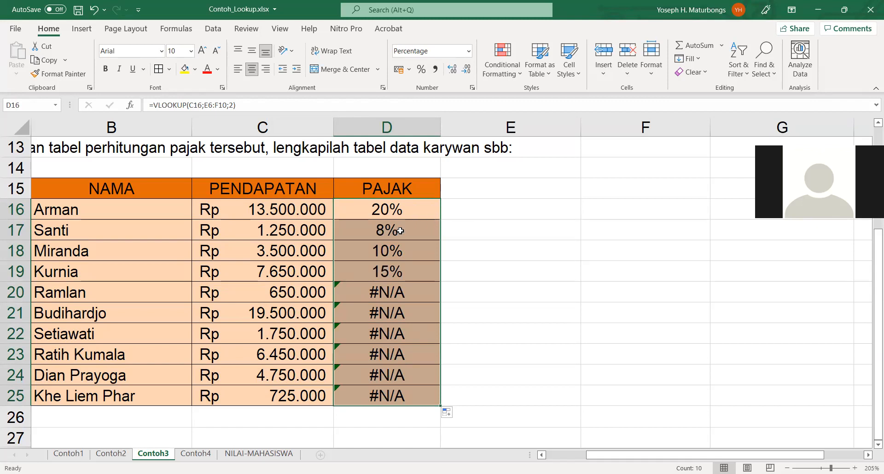
click(516, 394)
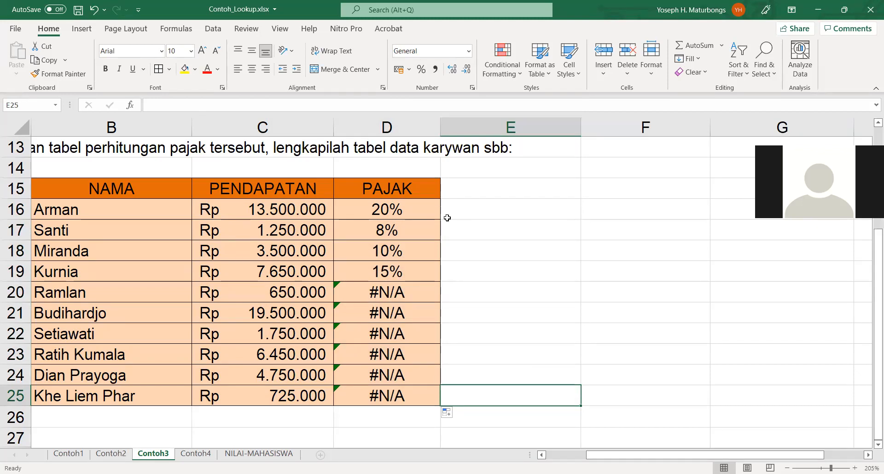
Step: Inspect the formulas in D16, D17, D18 and D20 to compare their highlighted table ranges with the Tabel Tambahan
scroll(448, 226, up, 3)
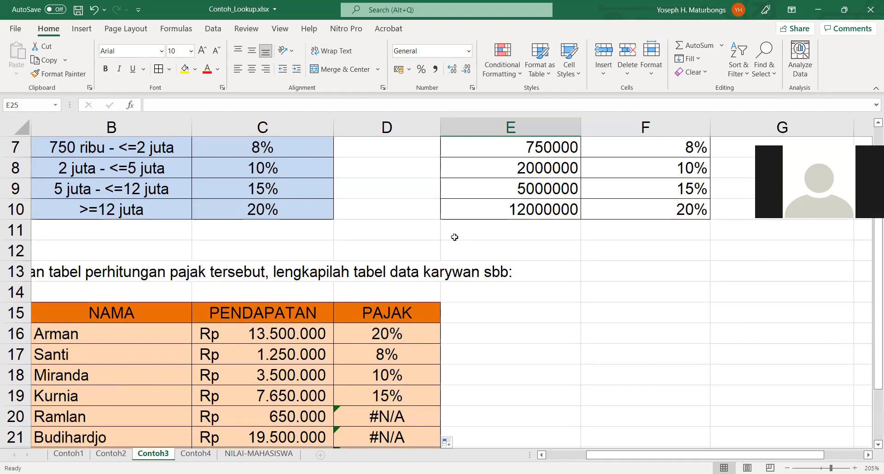
scroll(454, 237, up, 1)
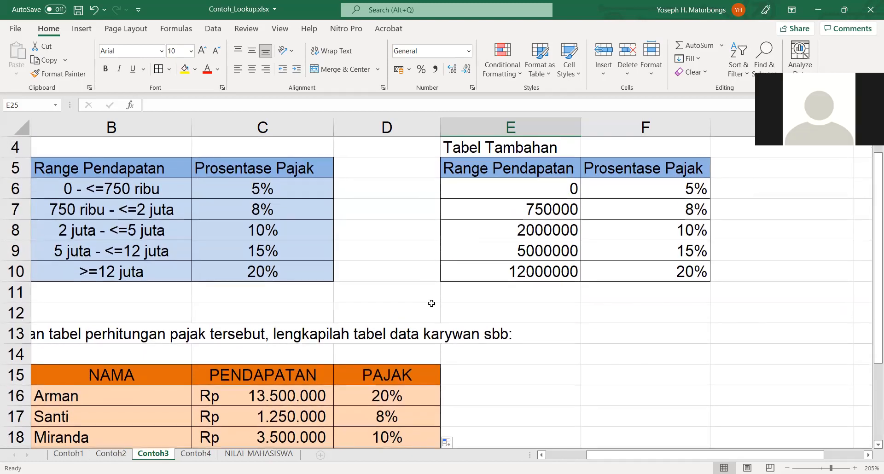
double_click(387, 396)
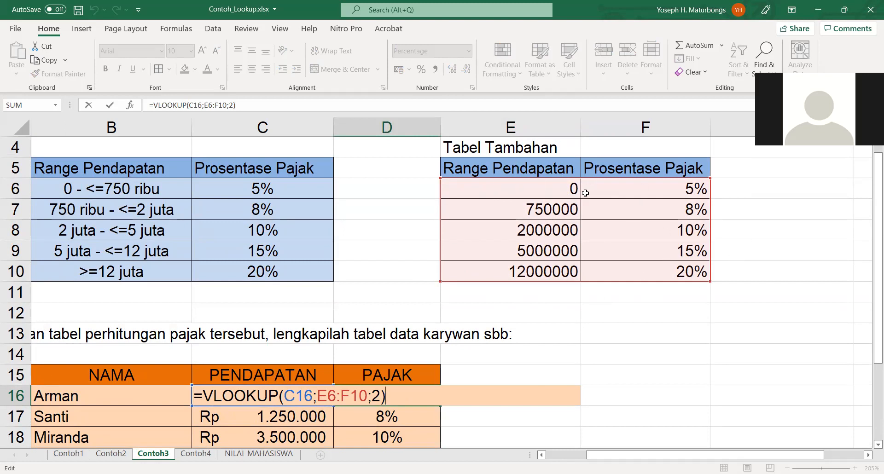
key(Return)
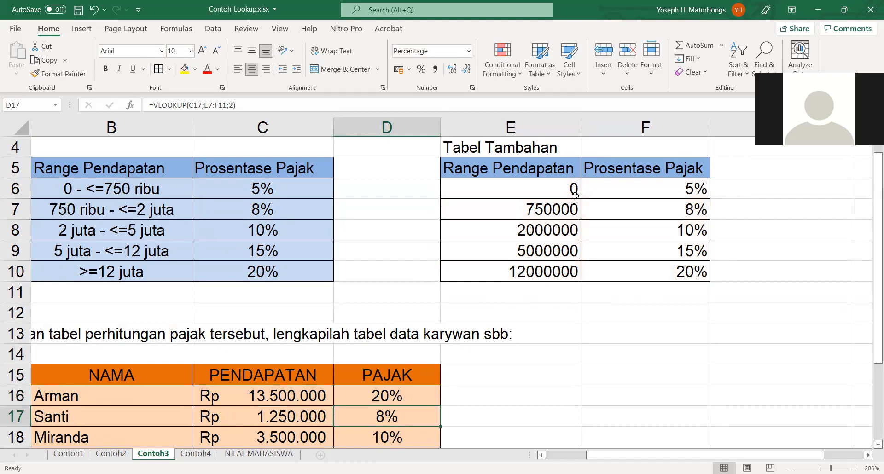
double_click(393, 419)
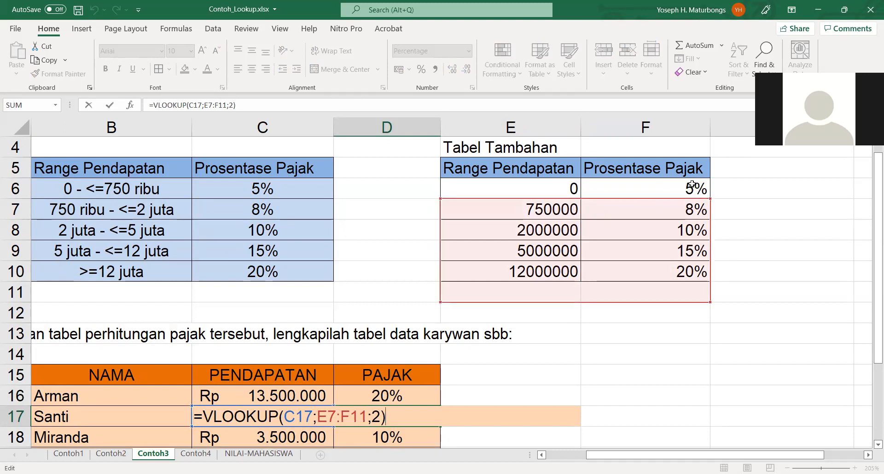
key(Return)
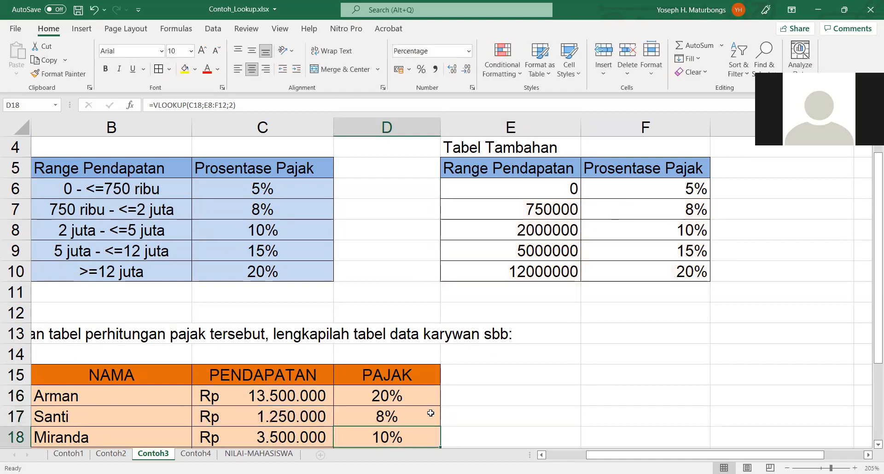
double_click(407, 436)
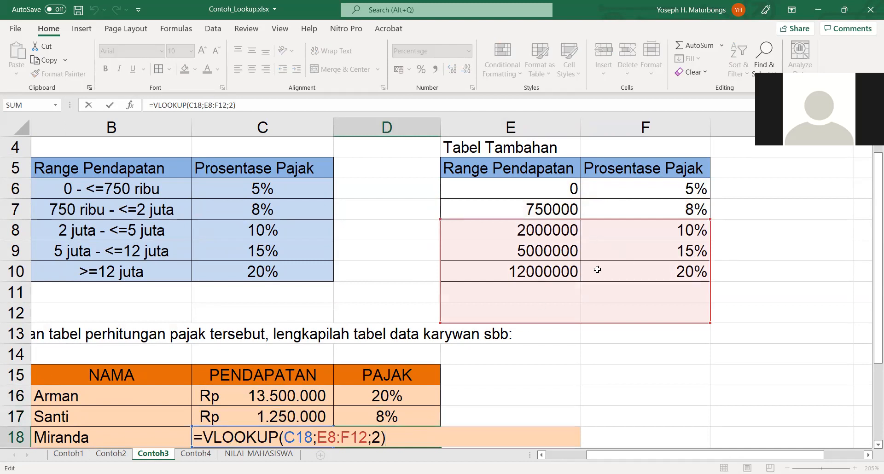
key(Return)
scroll(490, 286, down, 1)
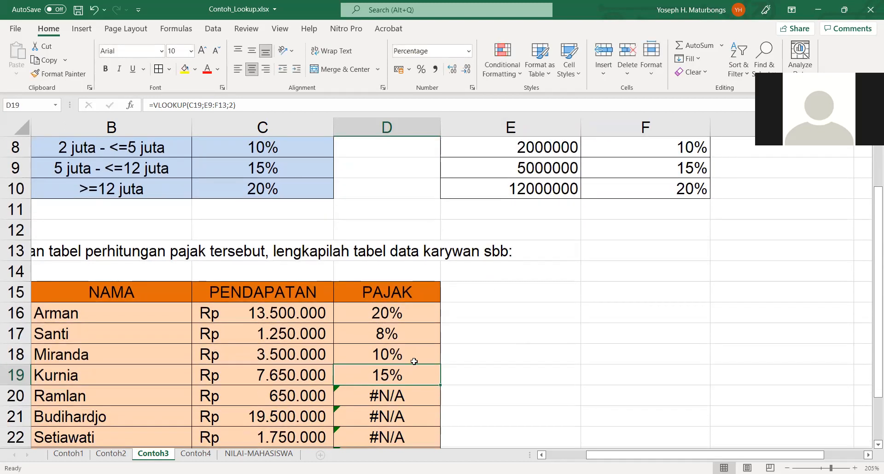
double_click(395, 399)
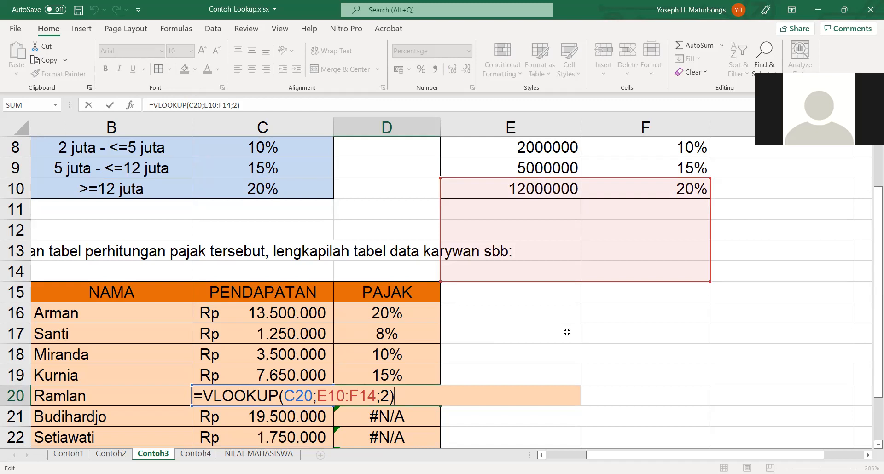
key(Return)
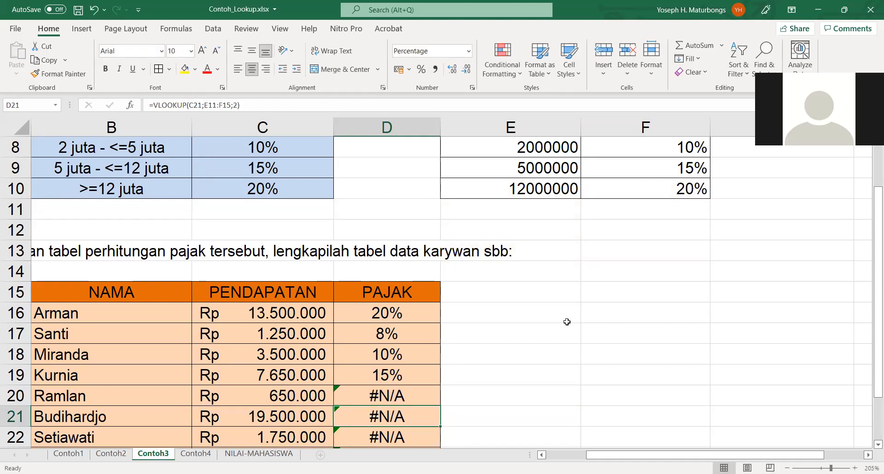
Step: Examine the E6:F10 table array in D16 again and compare it with the table arrays in D17 and D18
click(405, 313)
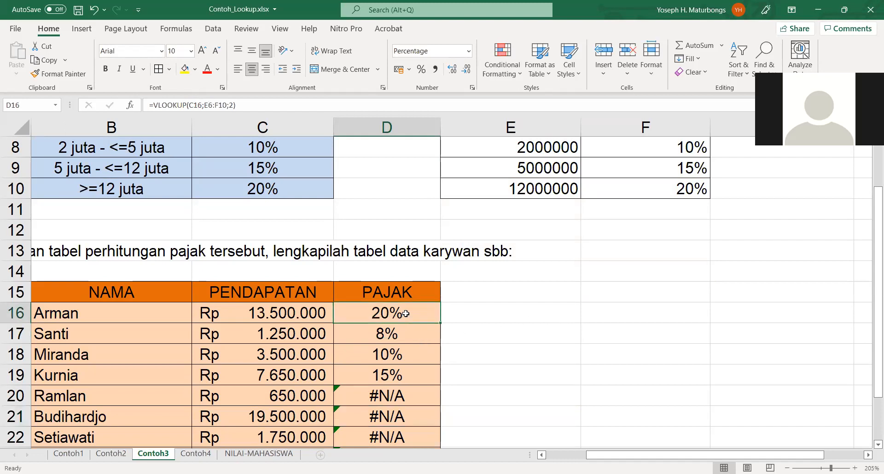
double_click(405, 314)
drag(317, 313, 335, 314)
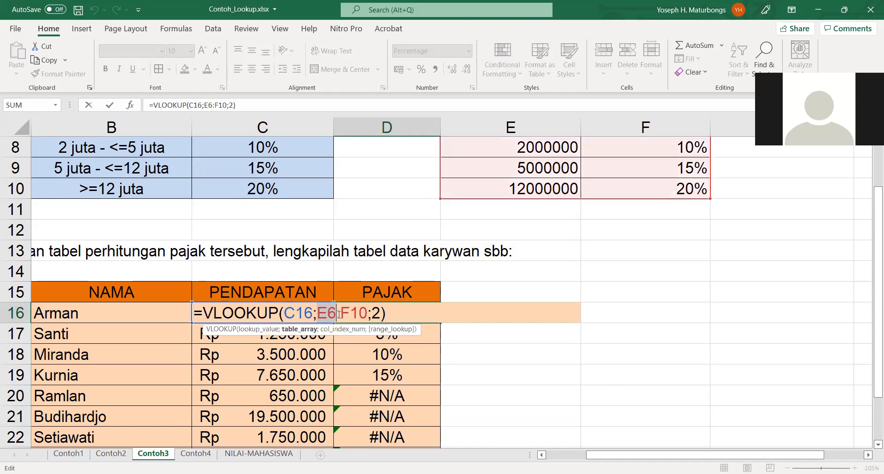
drag(340, 316, 366, 309)
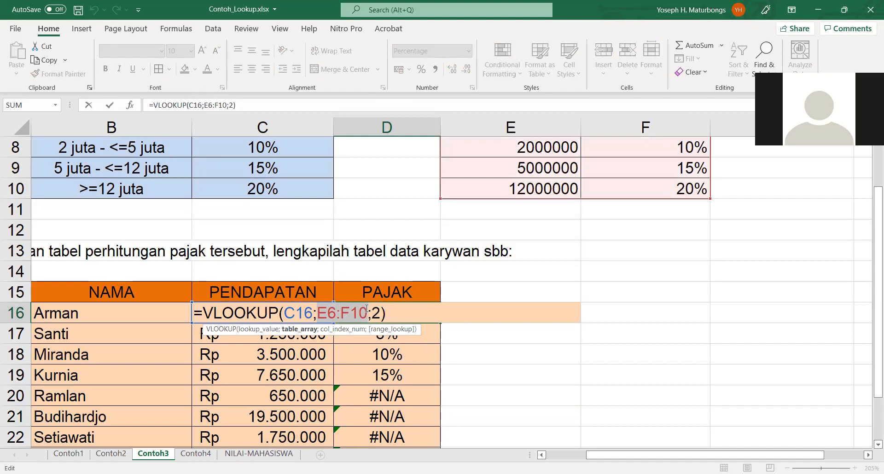
key(Return)
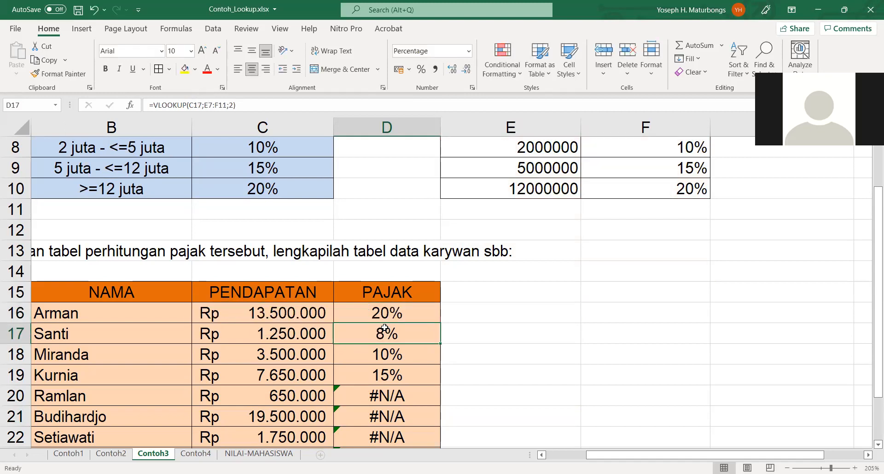
key(F2)
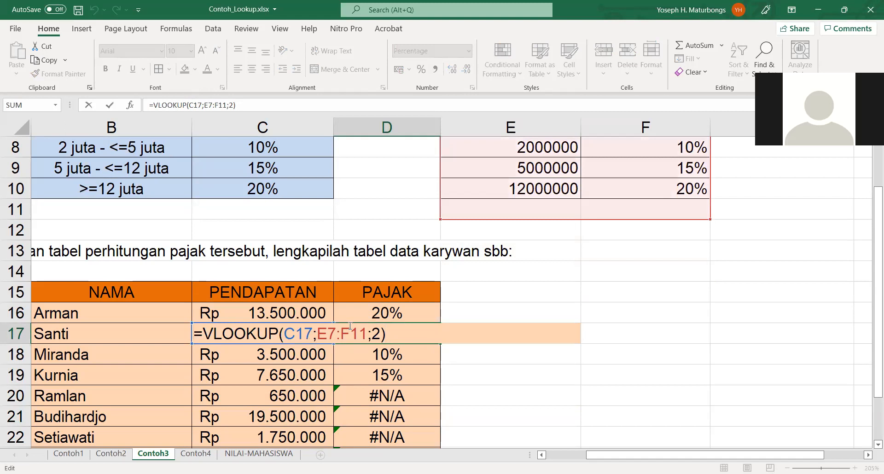
key(Return)
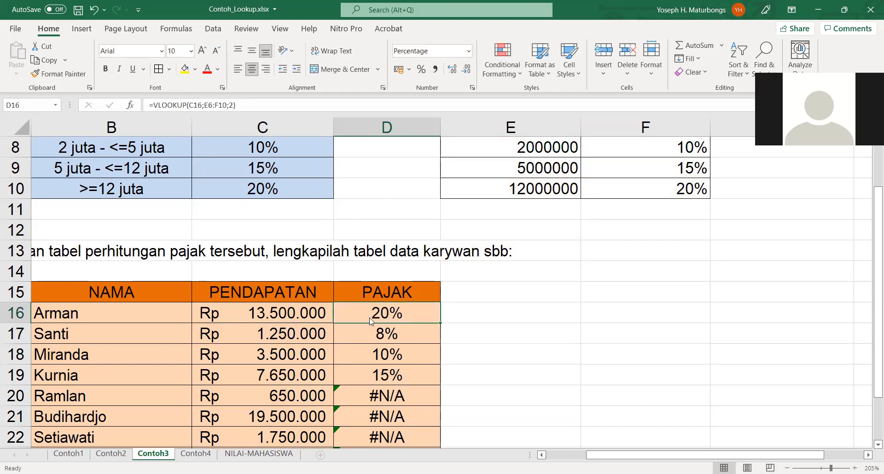
double_click(369, 319)
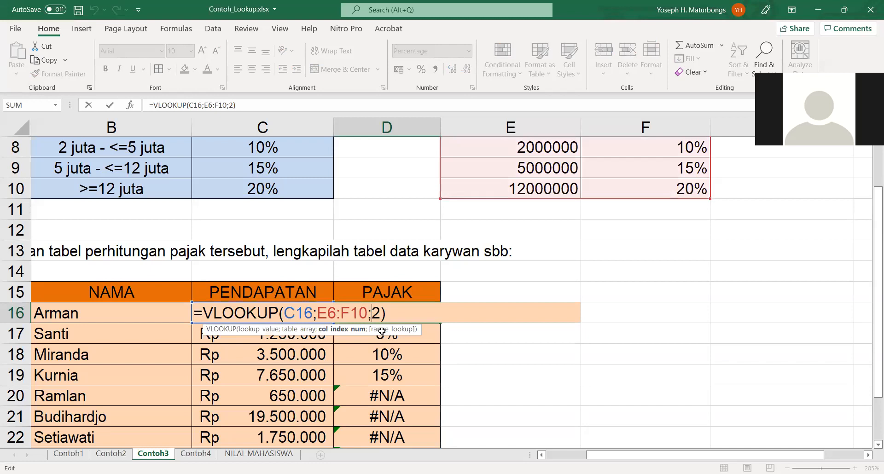
key(Return)
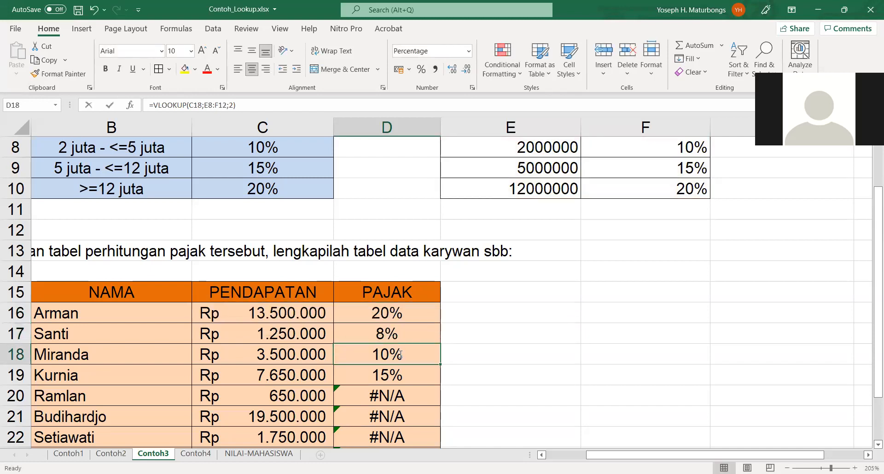
double_click(397, 352)
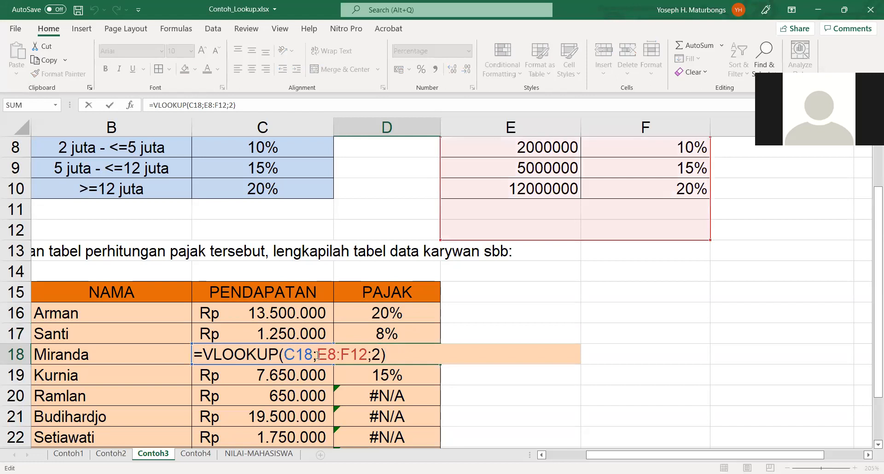
key(Return)
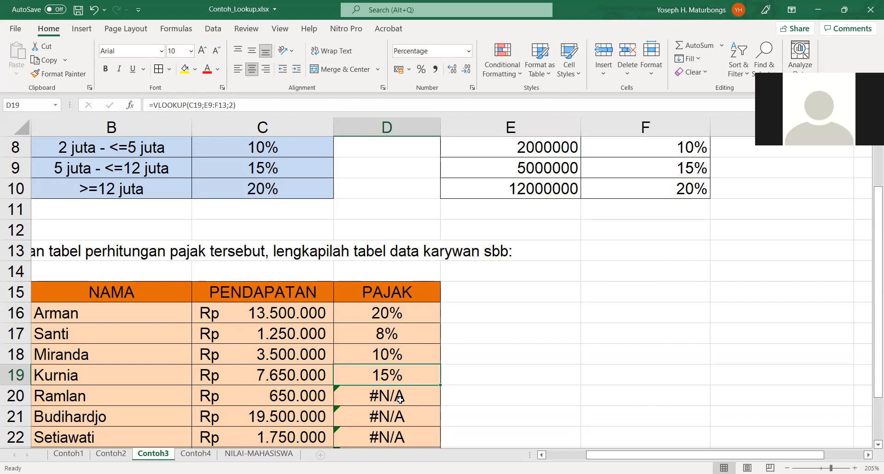
Step: Make the table array in the D16 formula absolute as $E$6:$F$10
double_click(387, 314)
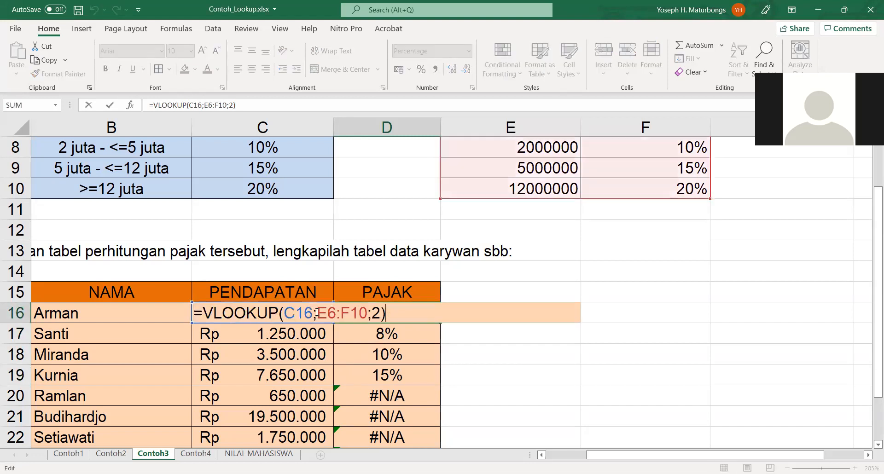
drag(317, 313, 368, 319)
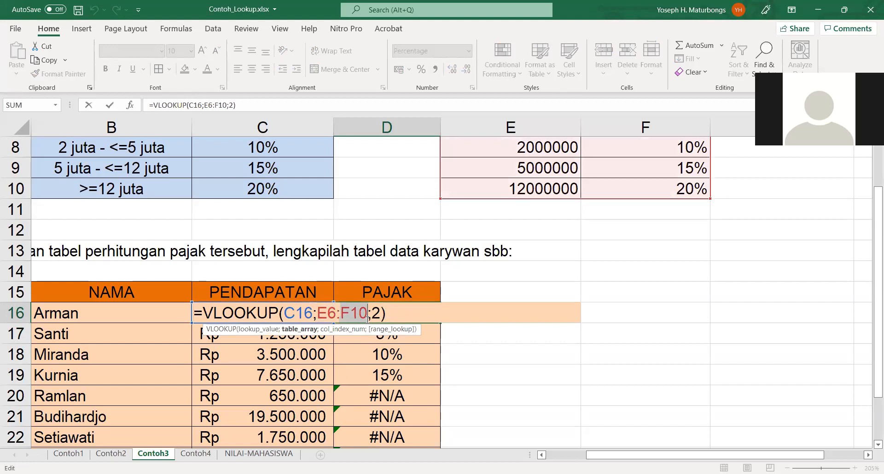
click(317, 312)
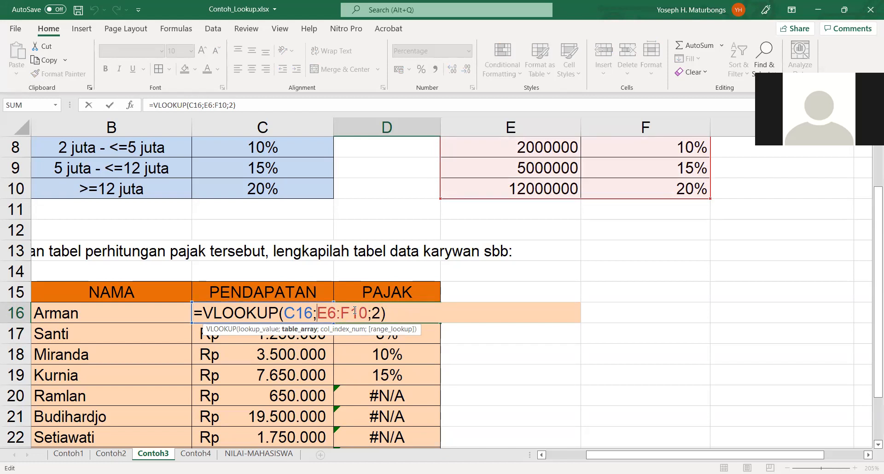
text($)
key(Right)
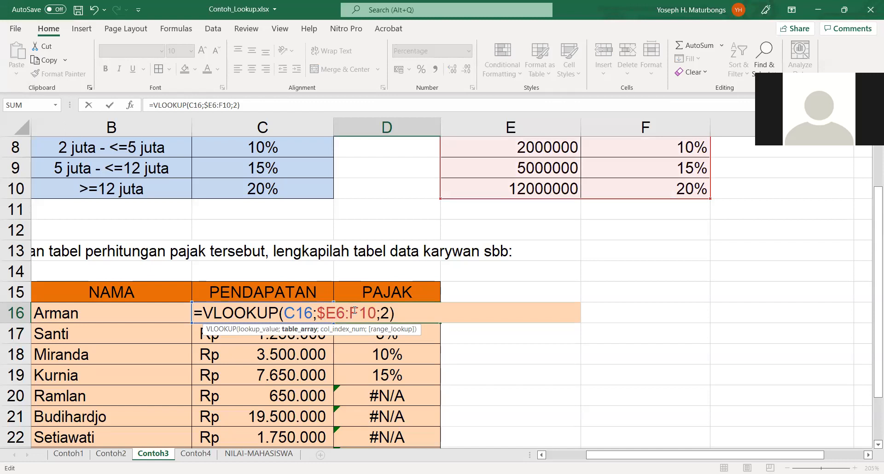
text($)
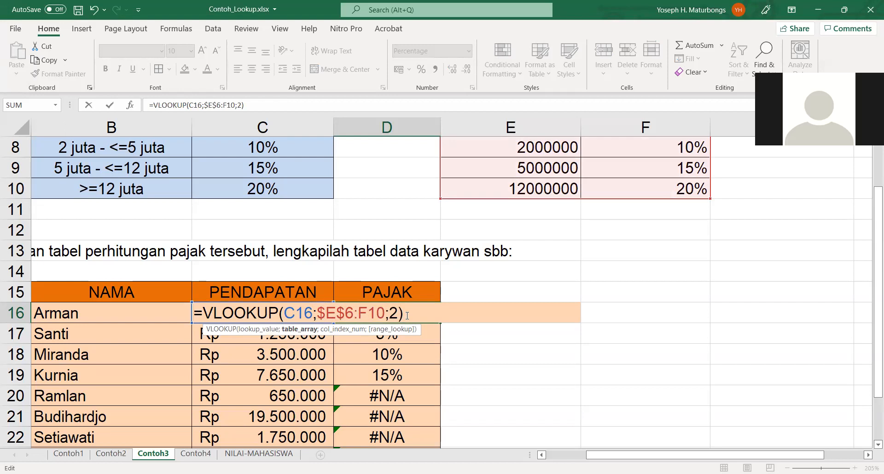
key(F4)
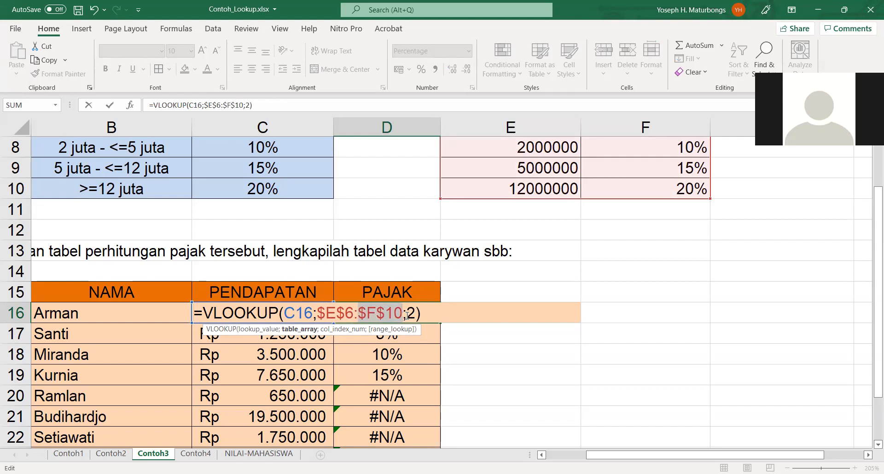
Step: Cycle the range's end reference in the D16 formula through its mixed and relative forms and back to $F$10
key(F4)
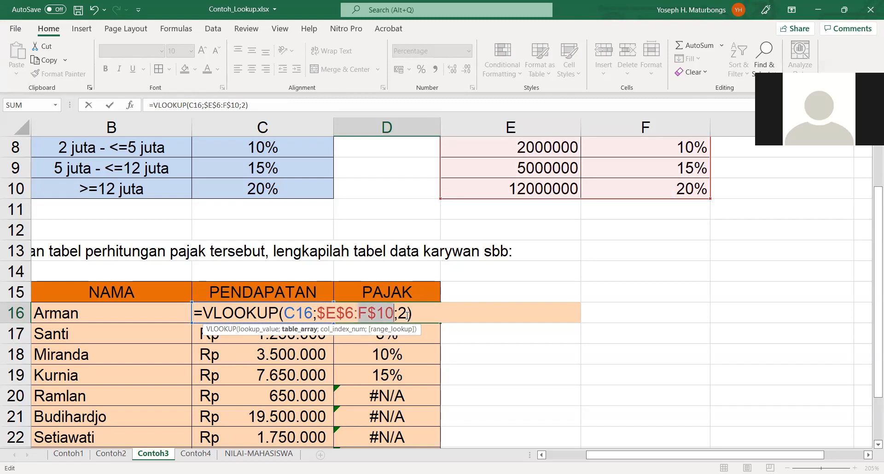
key(F4)
key(F4)
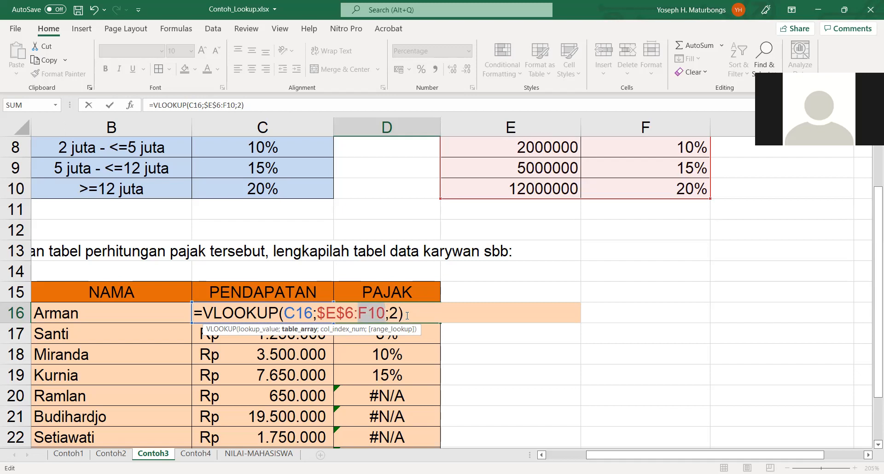
key(F4)
key(F4)
key(F4)
key(F4)
key(F4)
key(F4)
key(F4)
key(F4)
key(F4)
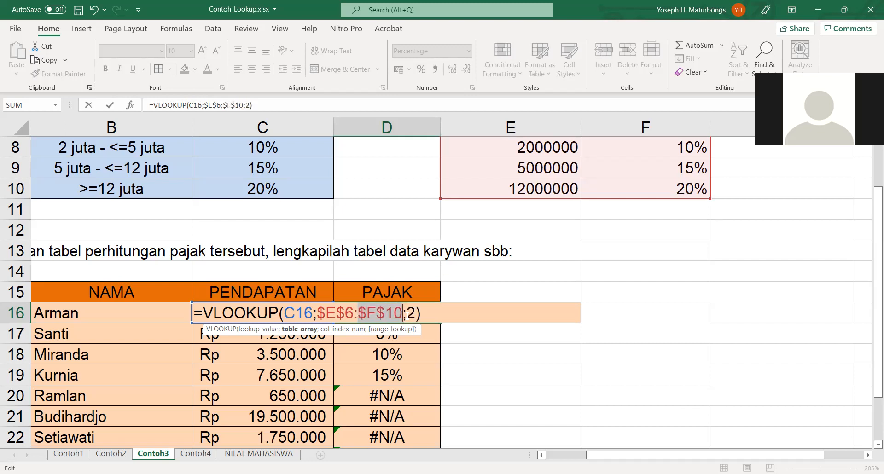
Step: Copy the D16 formula with the absolute table range down the PAJAK column through D25 and check the formula in D25
key(Return)
click(407, 316)
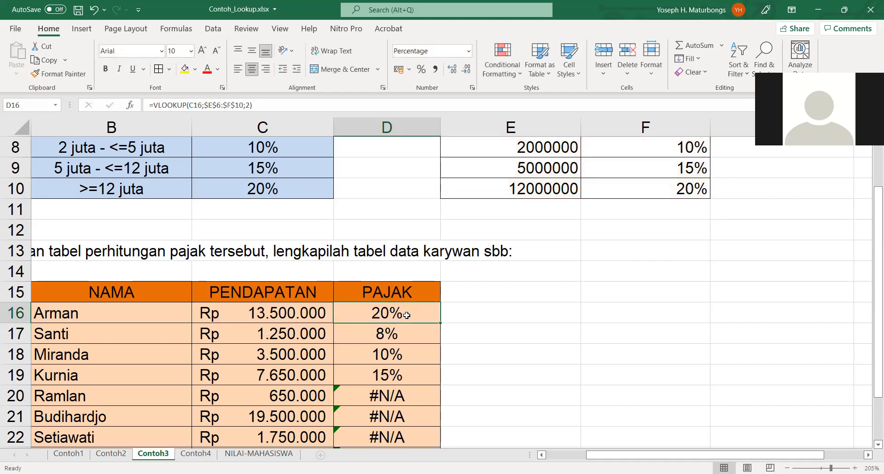
double_click(441, 322)
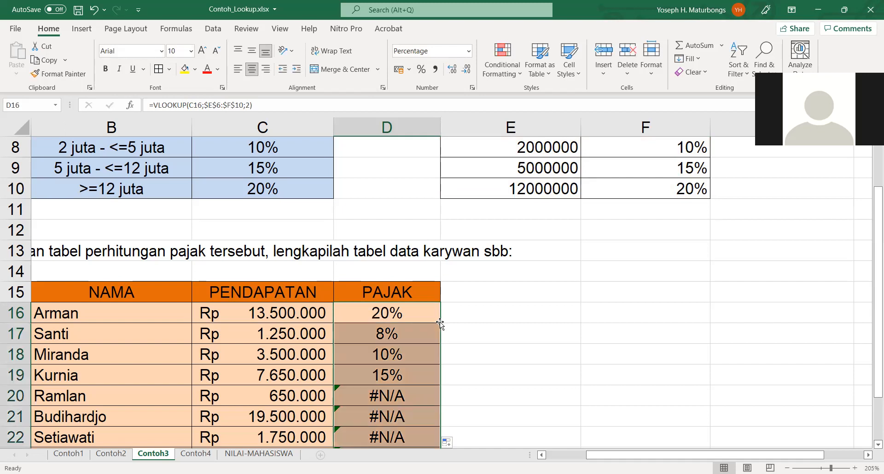
scroll(430, 339, down, 2)
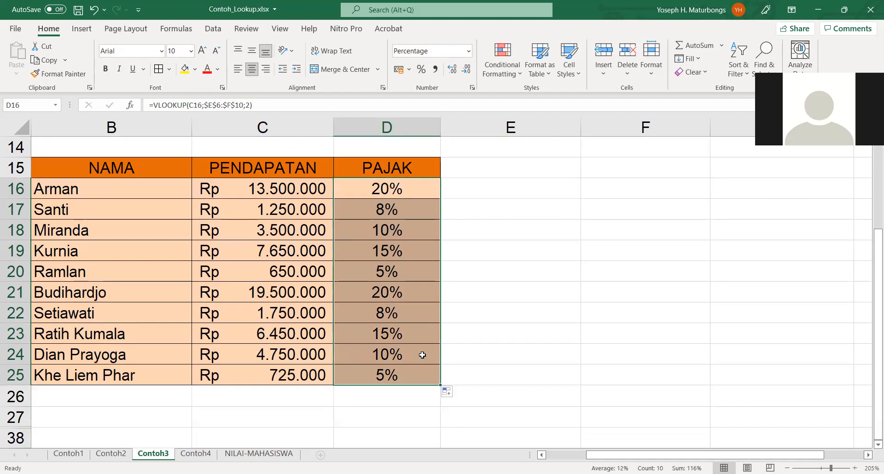
click(405, 372)
scroll(405, 372, up, 2)
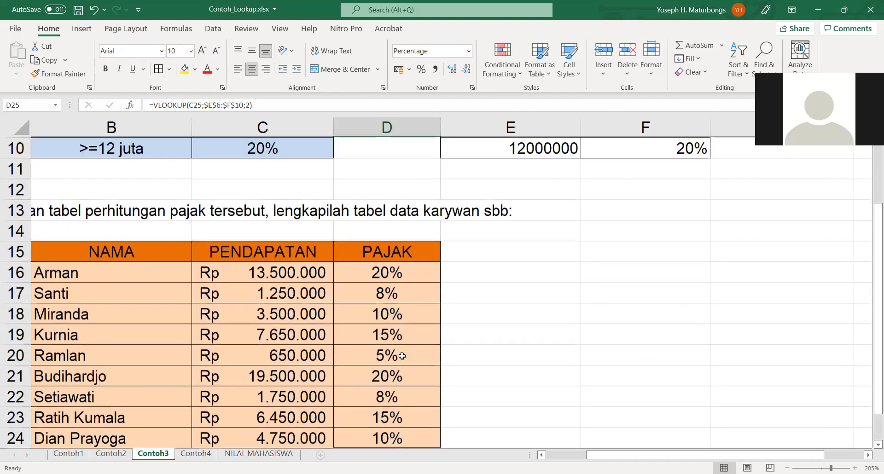
Step: Review the copied PAJAK percentages against the tax rate tables and inspect the VLOOKUP formulas in D16 and D17
click(392, 312)
scroll(400, 351, down, 3)
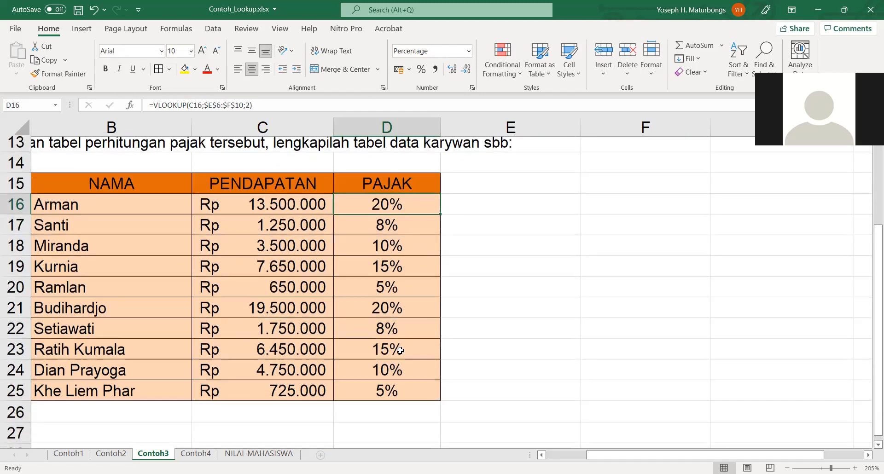
scroll(400, 351, up, 2)
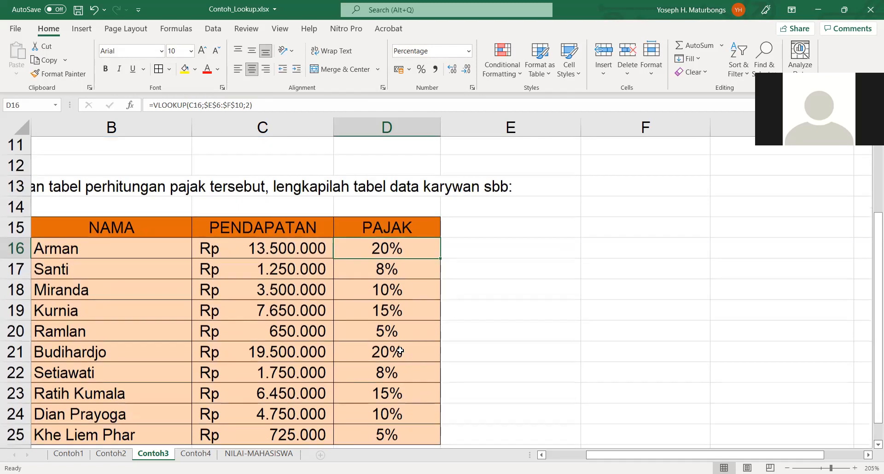
scroll(400, 351, up, 2)
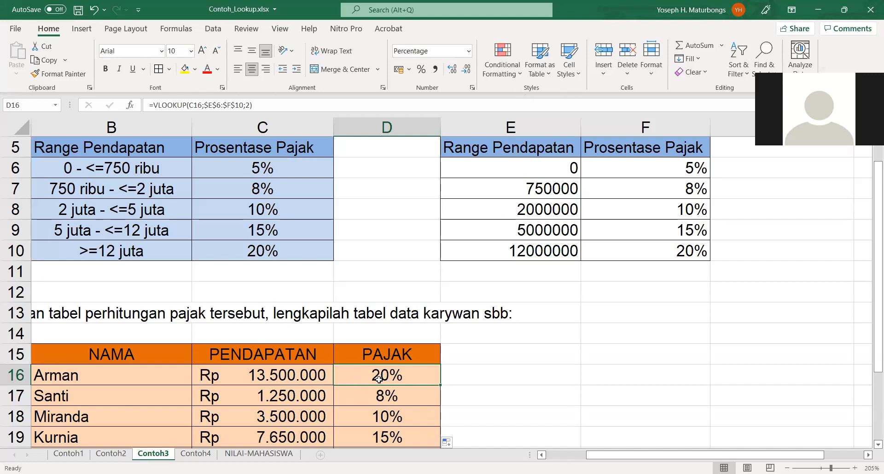
click(391, 400)
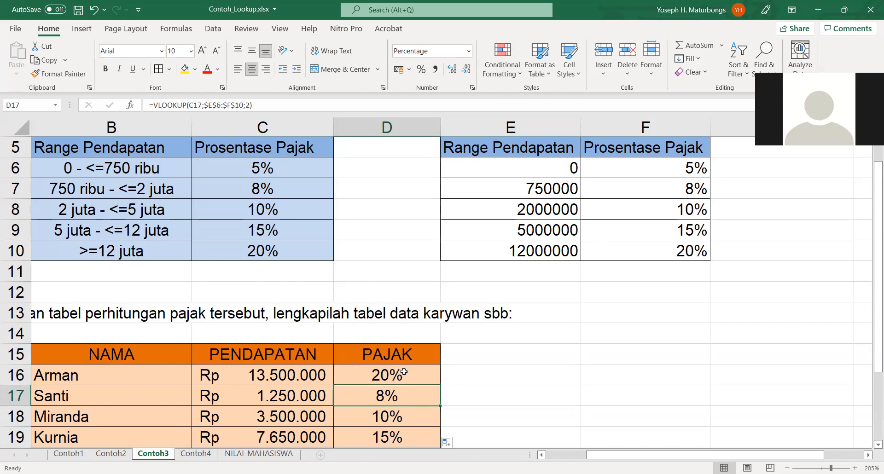
scroll(403, 372, down, 2)
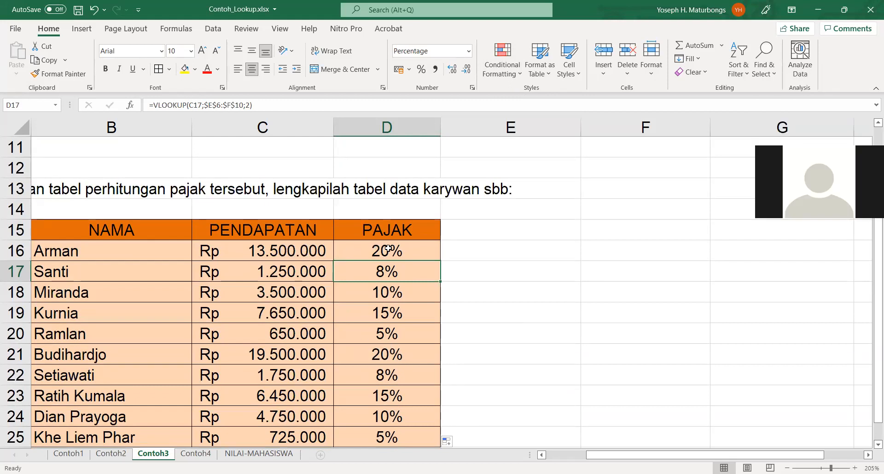
click(394, 251)
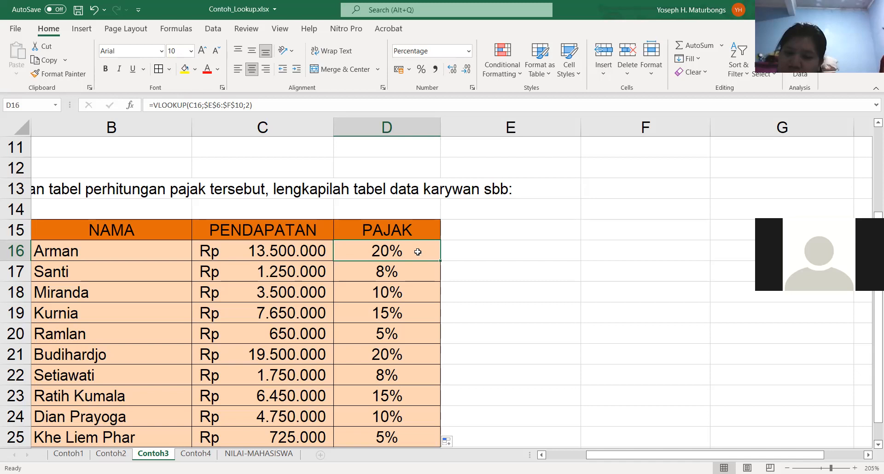
double_click(418, 253)
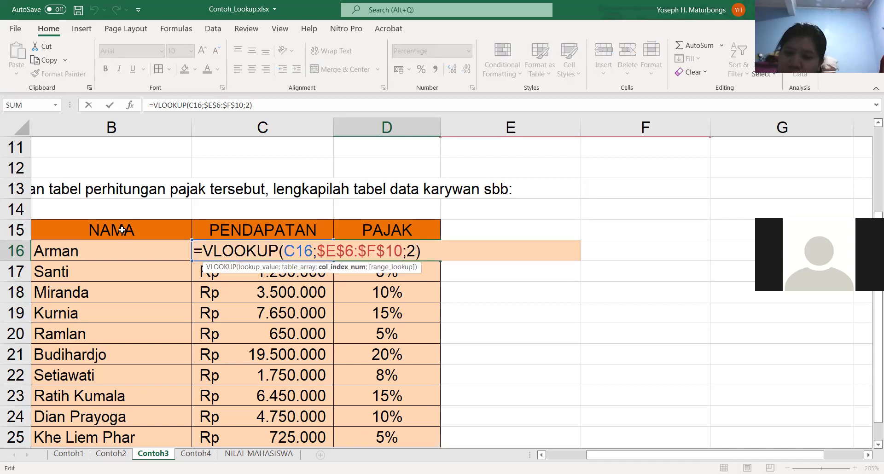
key(Return)
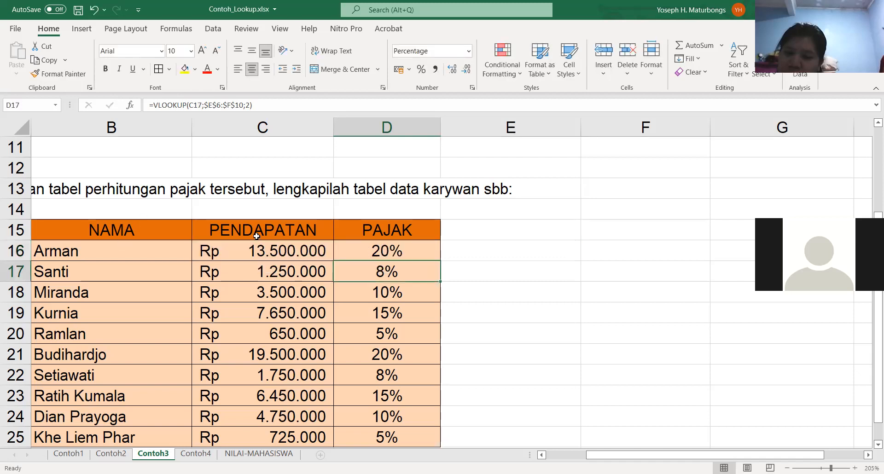
Step: Extend the D16 formula to multiply the looked-up tax rate by the income in C16, giving =VLOOKUP(C16;$E$6:$F$10;2)*C16
click(391, 250)
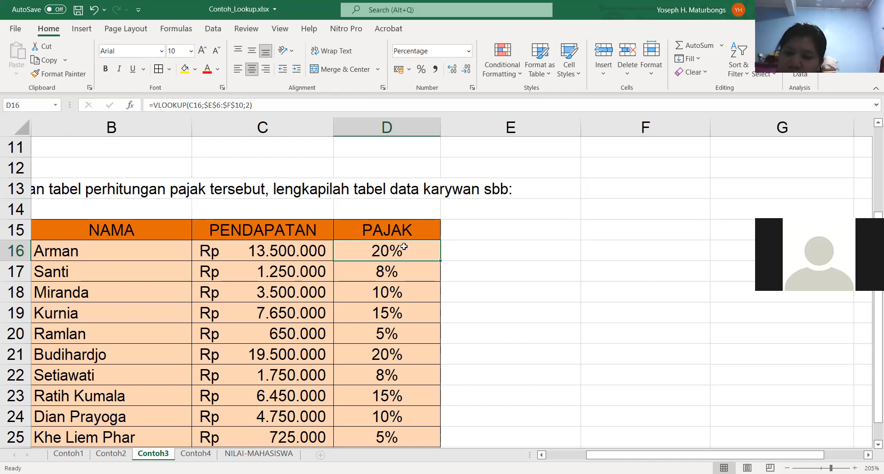
double_click(404, 246)
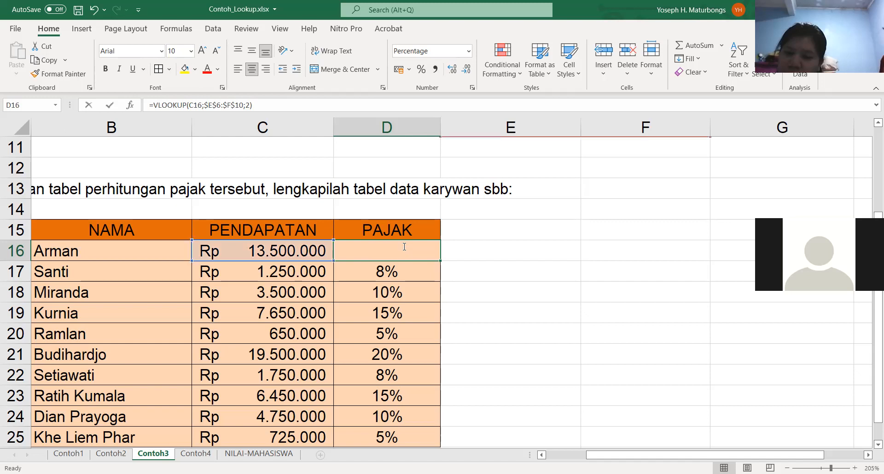
double_click(436, 249)
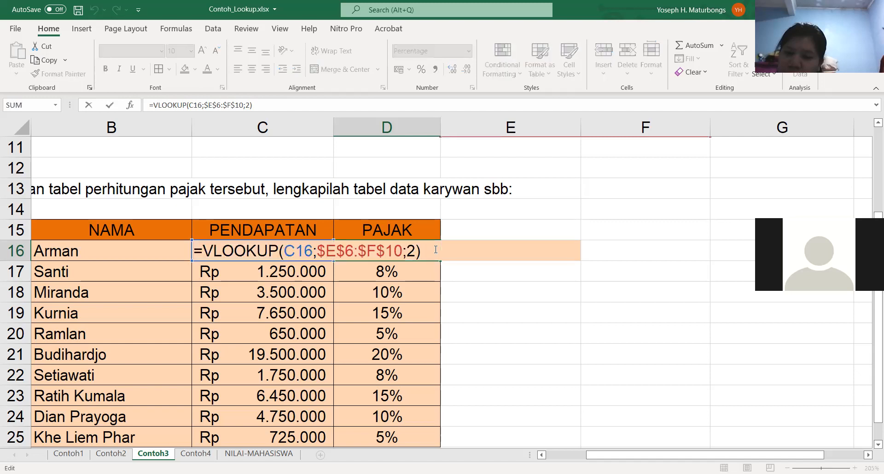
text(*)
click(248, 272)
key(Up)
key(Return)
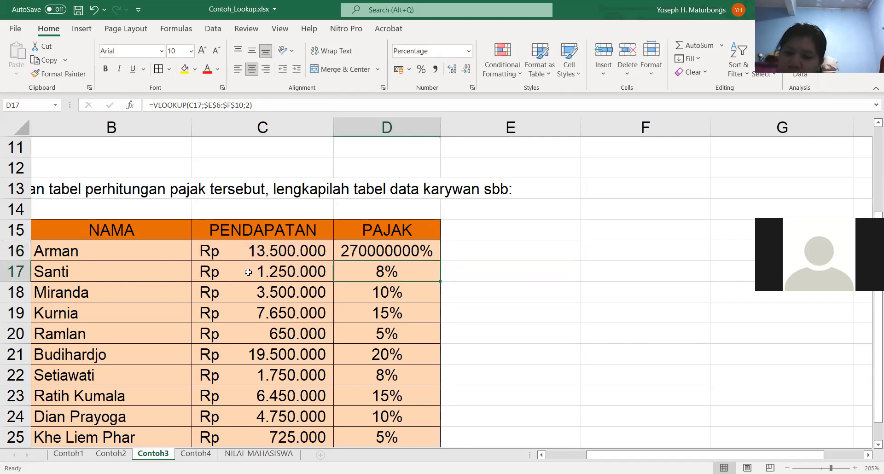
Step: Format the tax amount in D16 as Currency
click(392, 250)
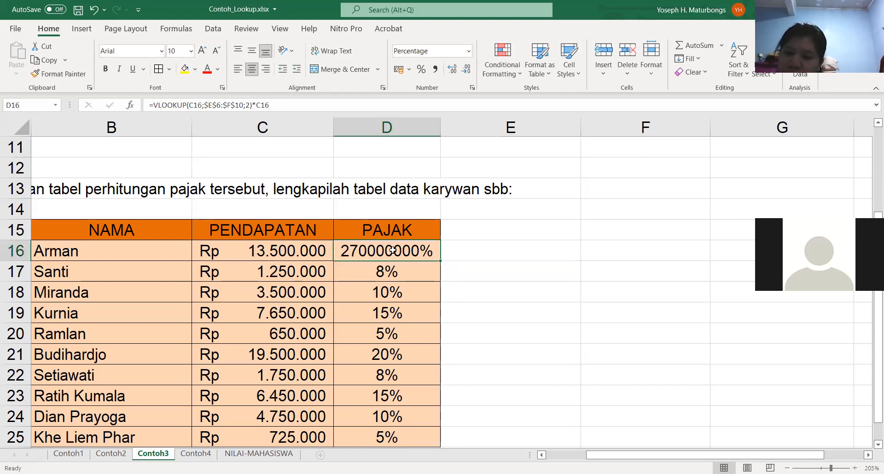
click(468, 51)
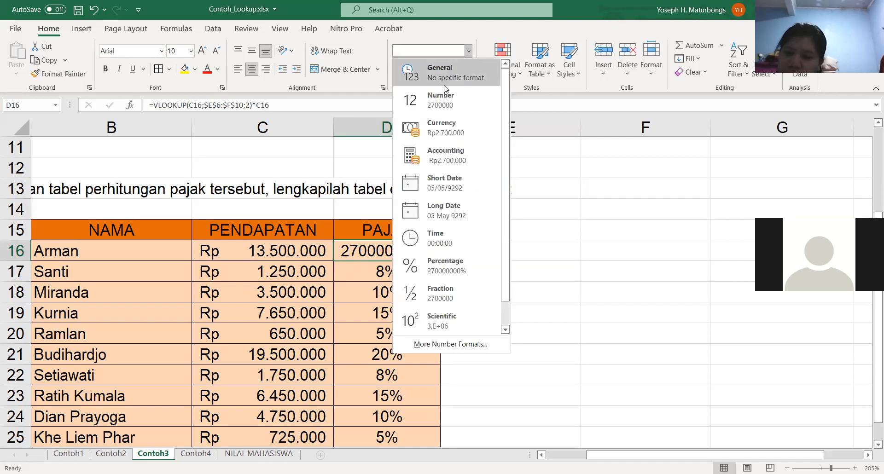
click(444, 124)
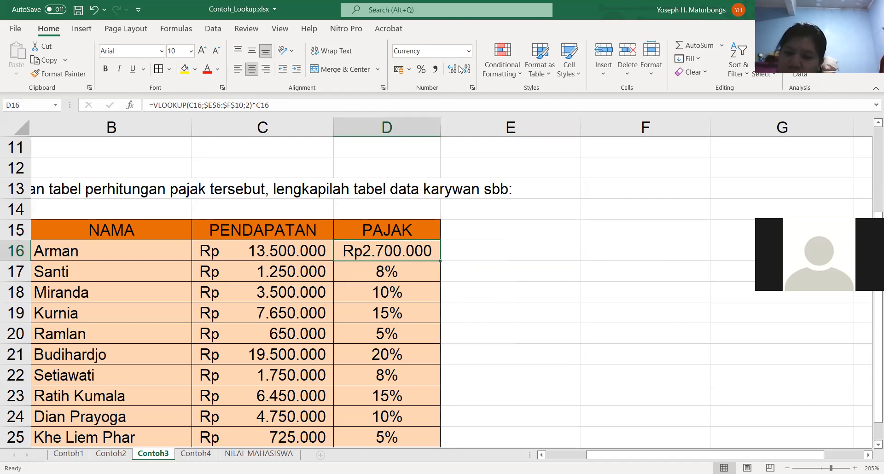
Step: Format D16 as Accounting in a column widened to fit, and fill its formula down through D25
click(469, 51)
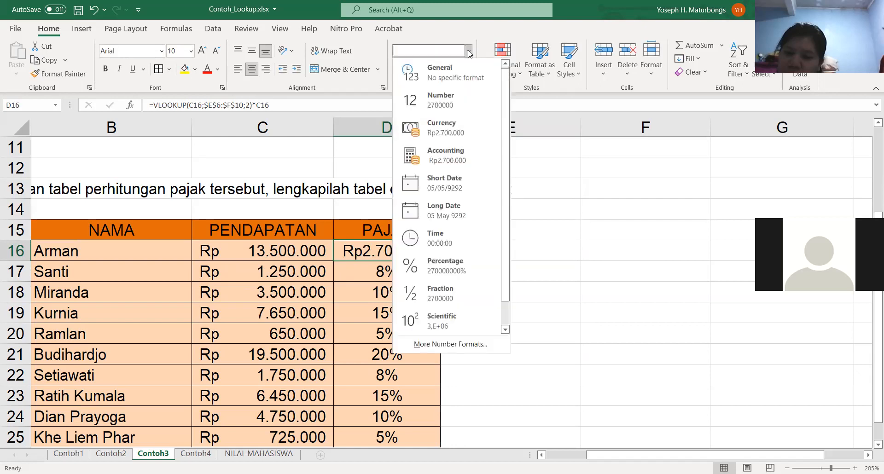
click(452, 152)
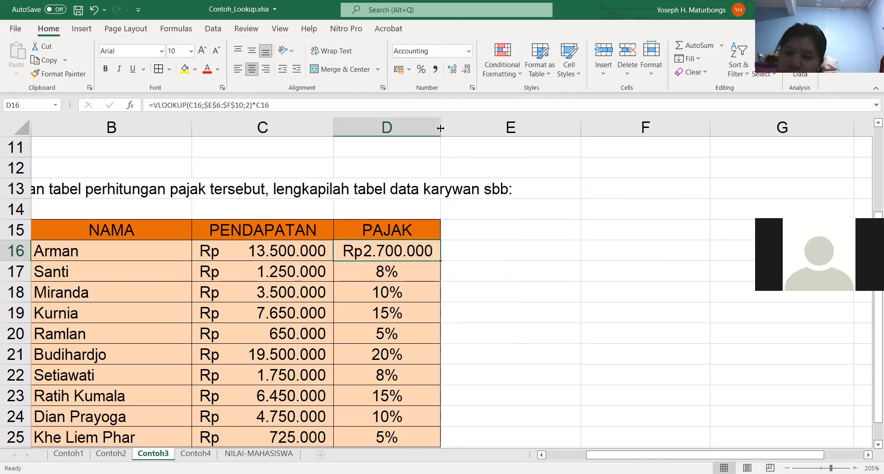
double_click(454, 129)
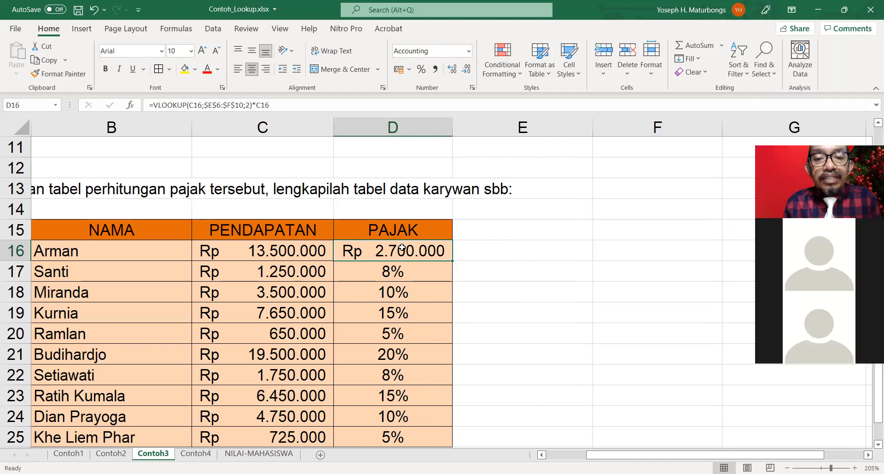
double_click(456, 260)
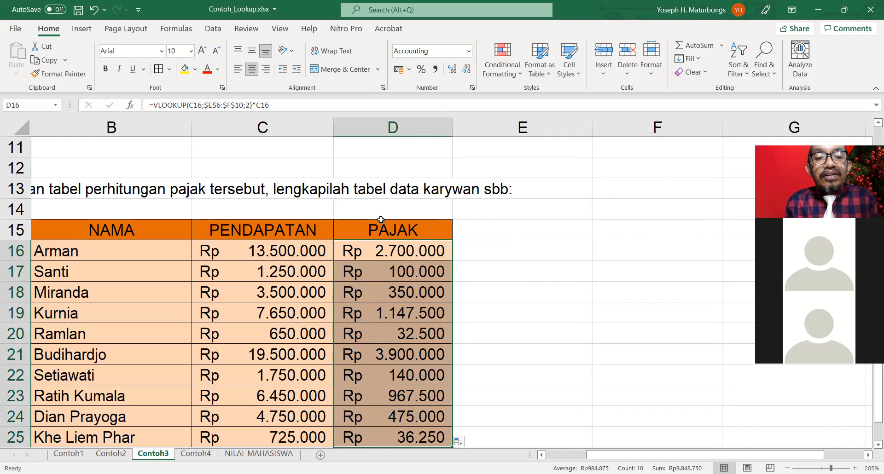
Step: Change the header in D15 to "Pendapatan Setelah Pajak" and fit the width of column D to it
click(369, 235)
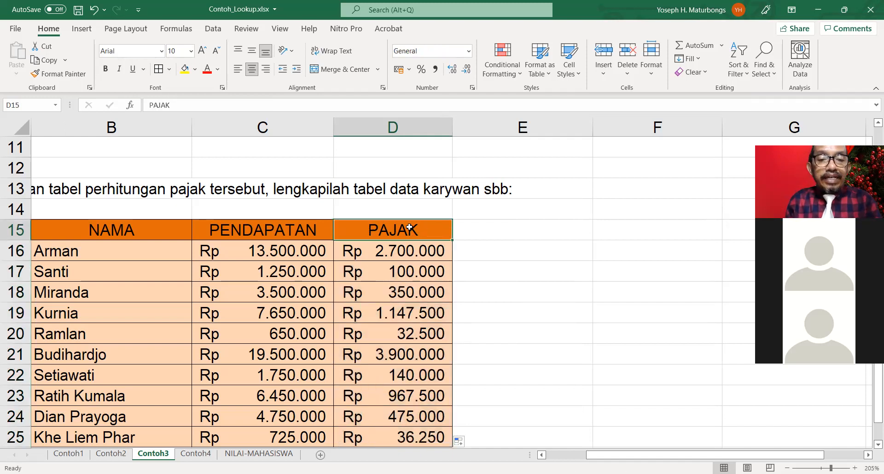
text(P)
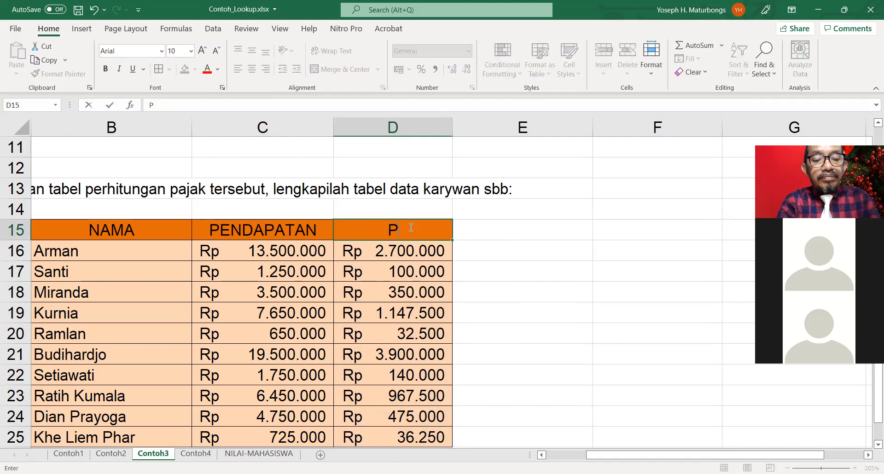
text(endaptn)
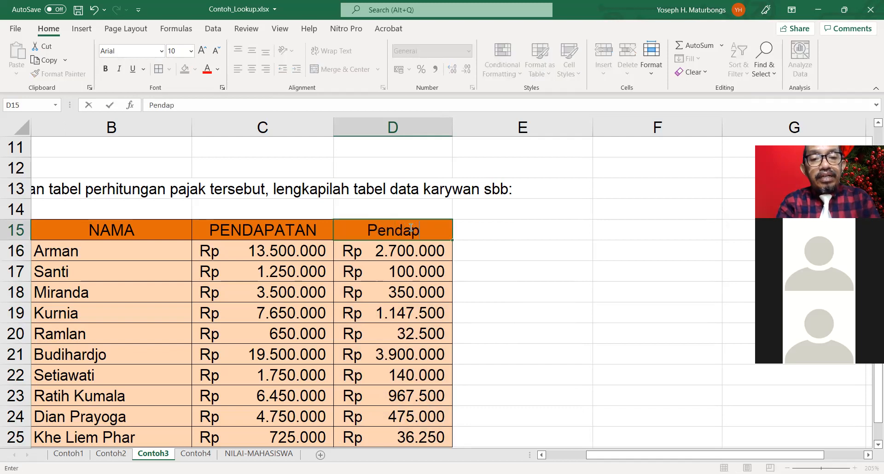
key(BackSpace)
key(BackSpace)
text(a)
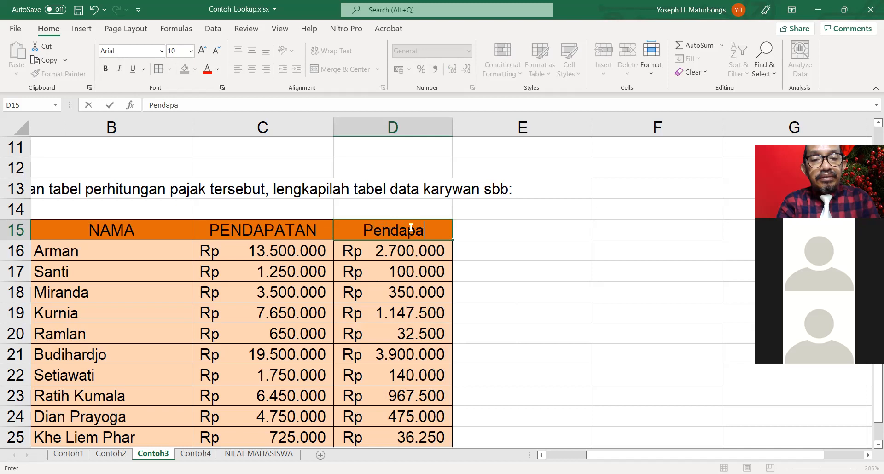
text(tan Setalh)
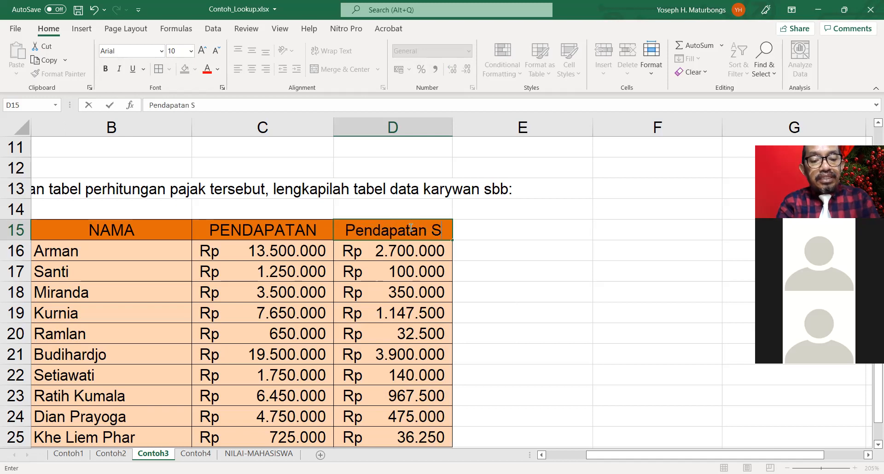
key(BackSpace)
key(BackSpace)
key(BackSpace)
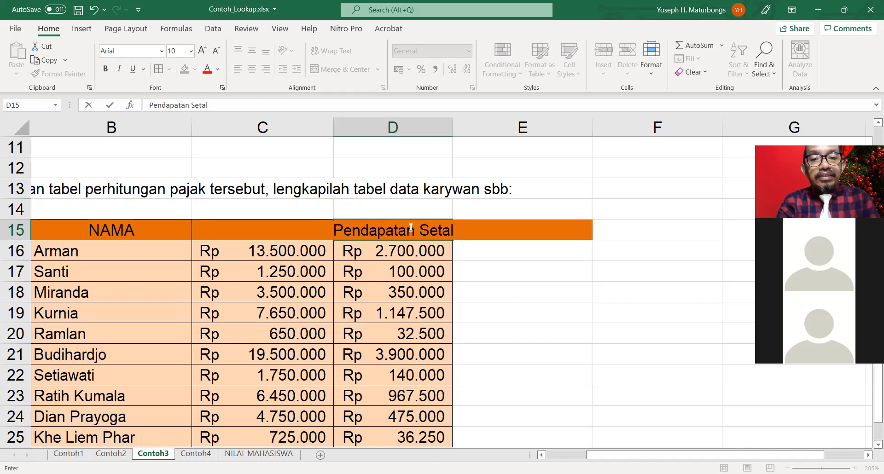
text(elah Pajak)
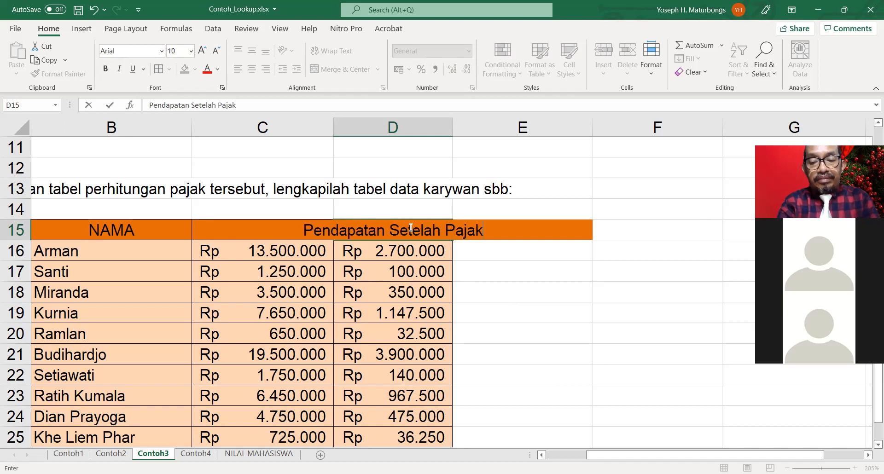
key(Return)
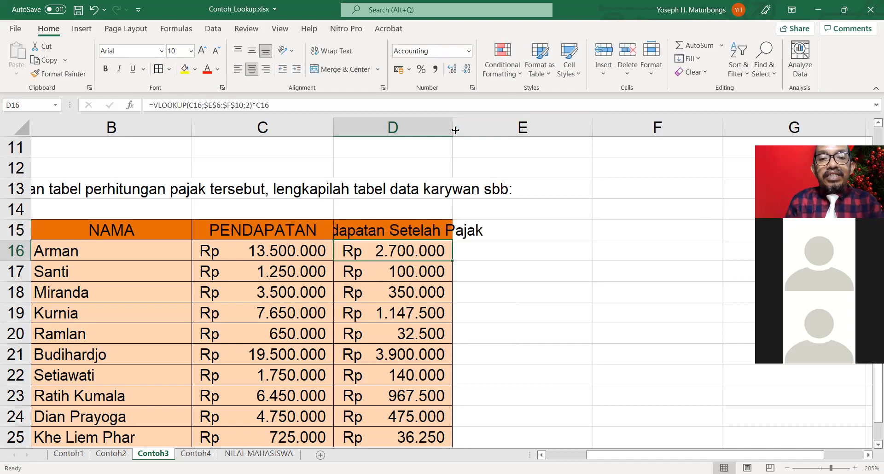
drag(453, 129, 501, 122)
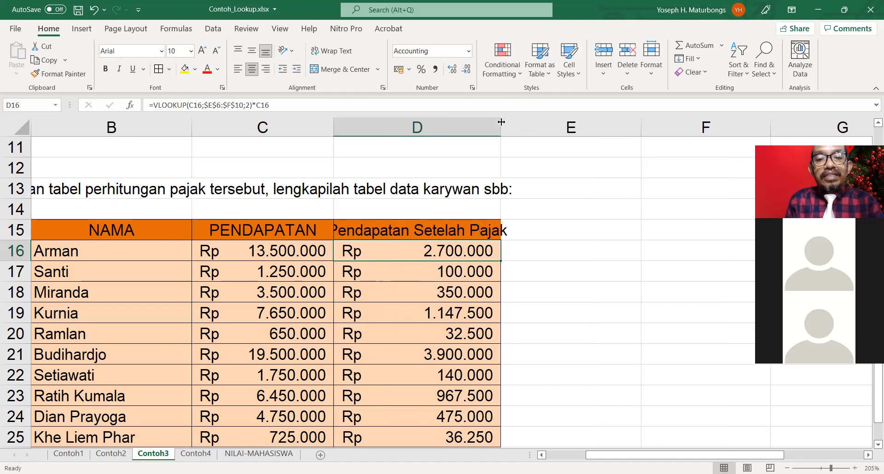
double_click(500, 122)
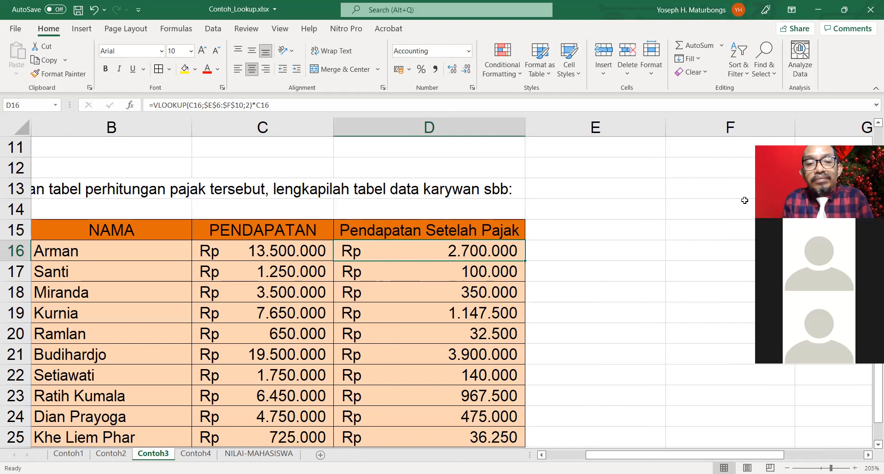
Step: Enclose the whole D16 calculation in parentheses, making it =(VLOOKUP(C16;$E$6:$F$10;2)*C16)
double_click(433, 250)
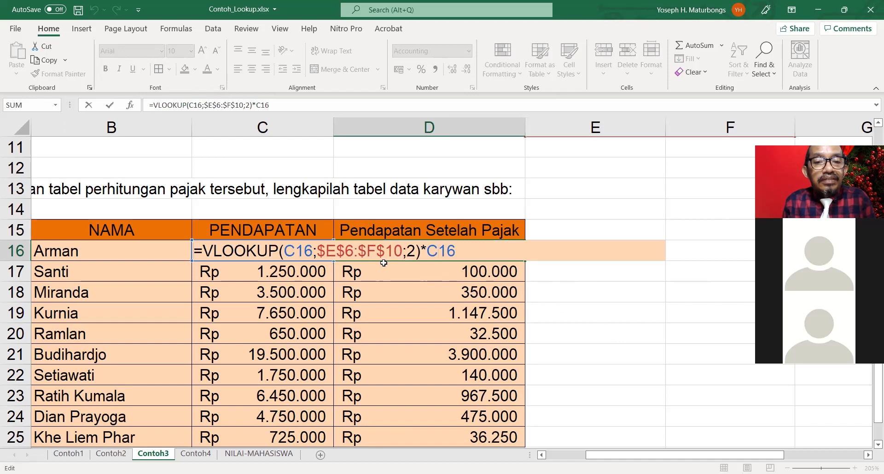
click(458, 250)
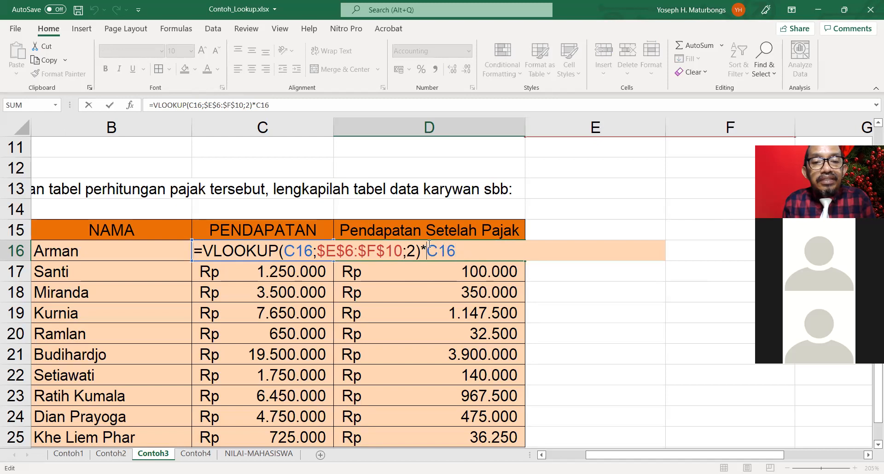
click(464, 247)
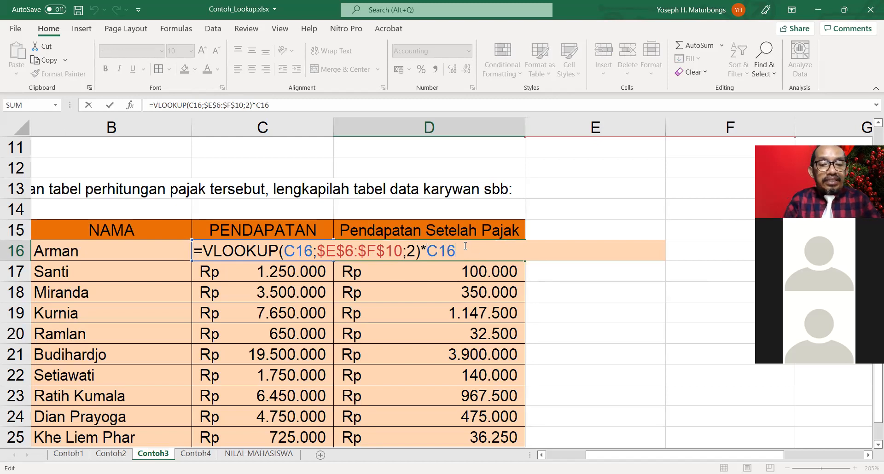
text())
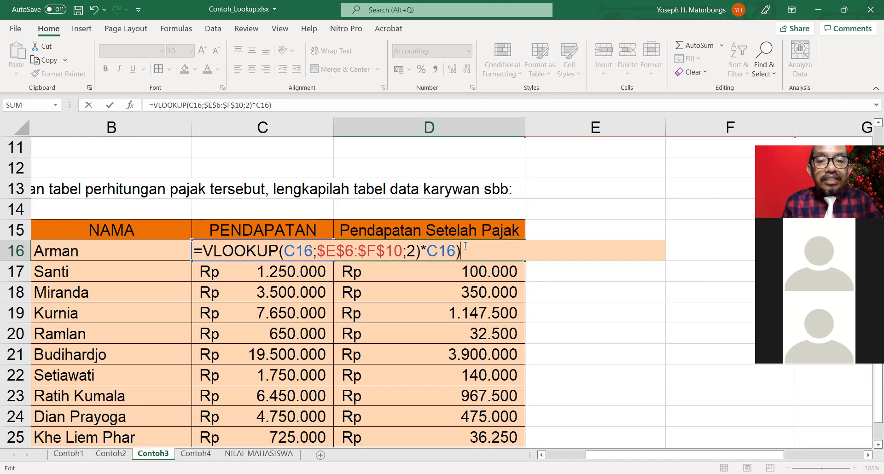
drag(457, 251, 464, 252)
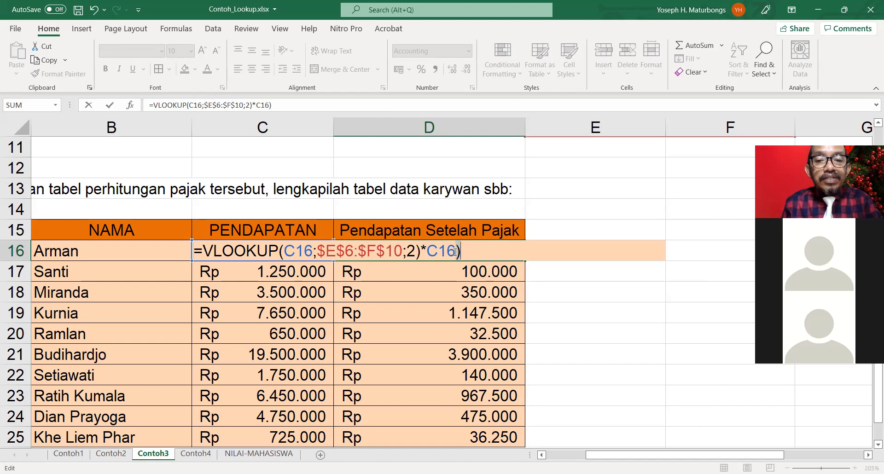
click(453, 251)
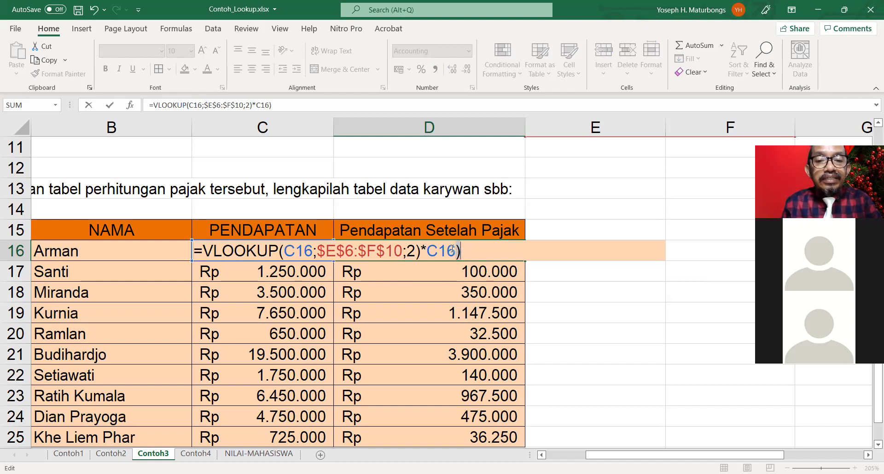
click(454, 249)
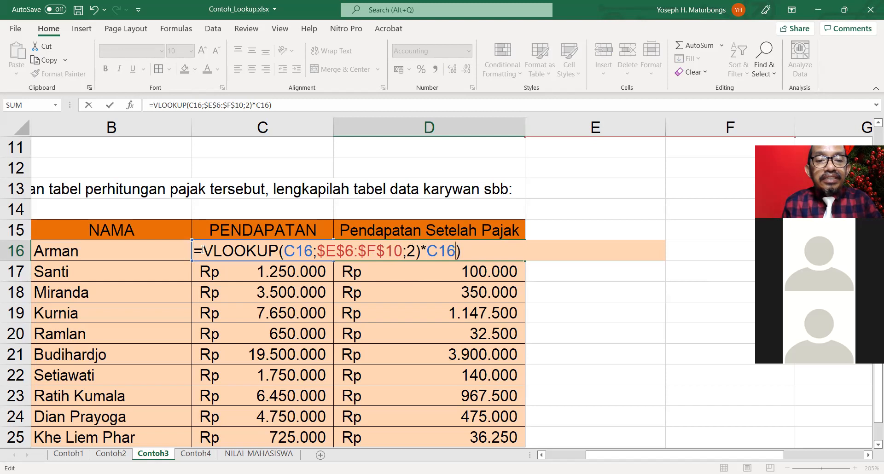
click(202, 249)
text(()
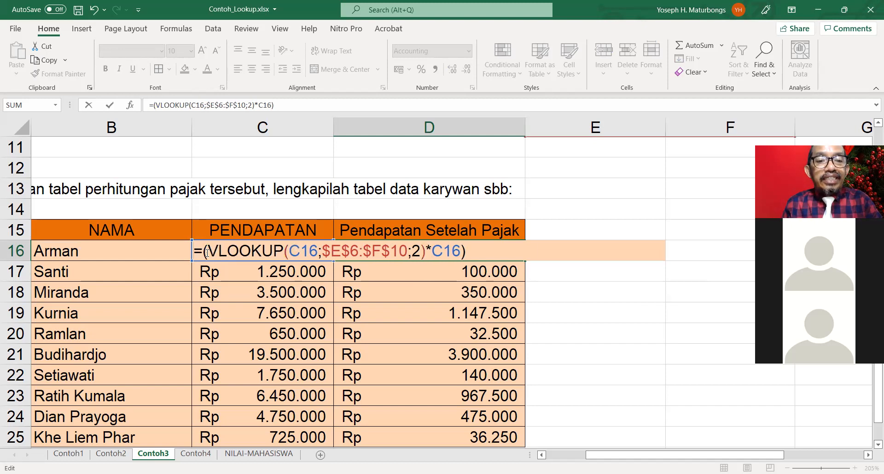
Step: Try the added opening parenthesis directly after VLOOKUP in the D16 formula, and put it back in front of VLOOKUP
click(282, 251)
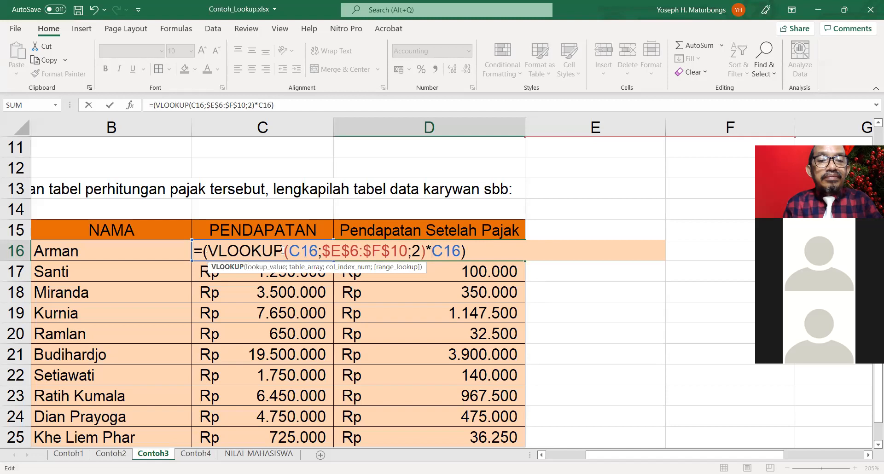
click(209, 251)
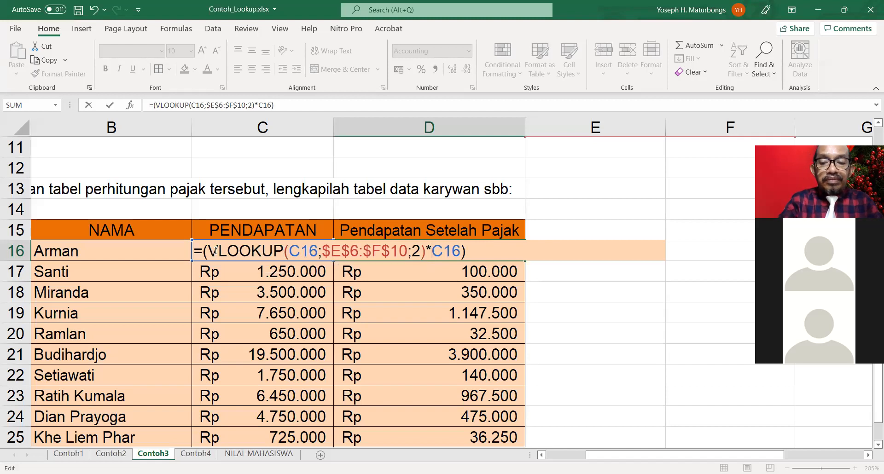
key(BackSpace)
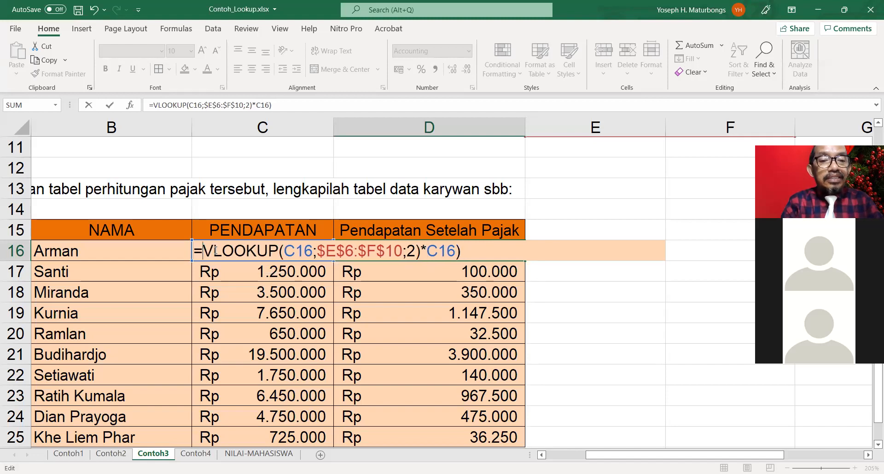
click(278, 252)
text(()
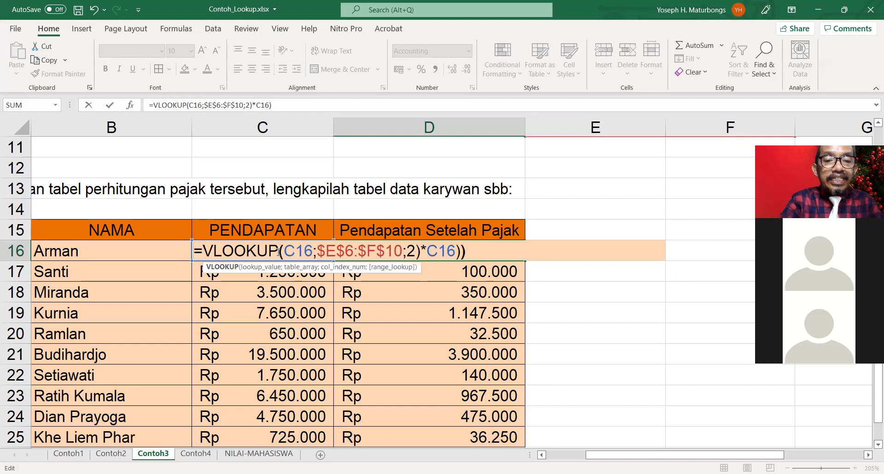
text(()
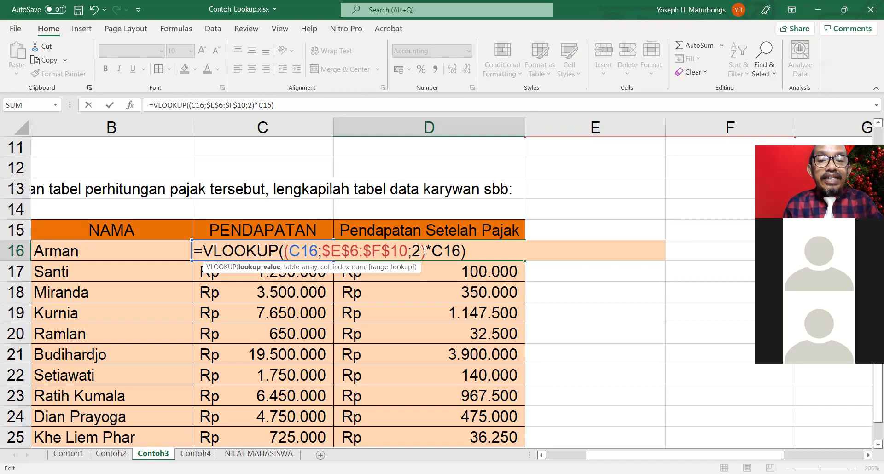
drag(427, 249, 459, 253)
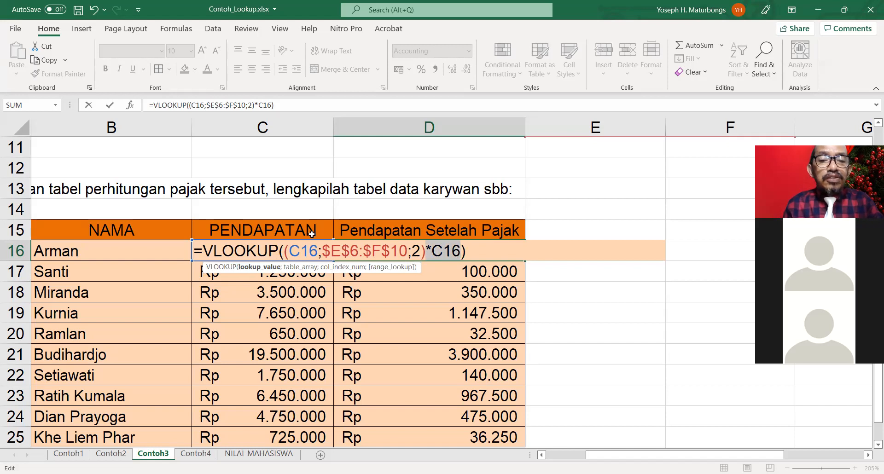
drag(285, 252, 426, 247)
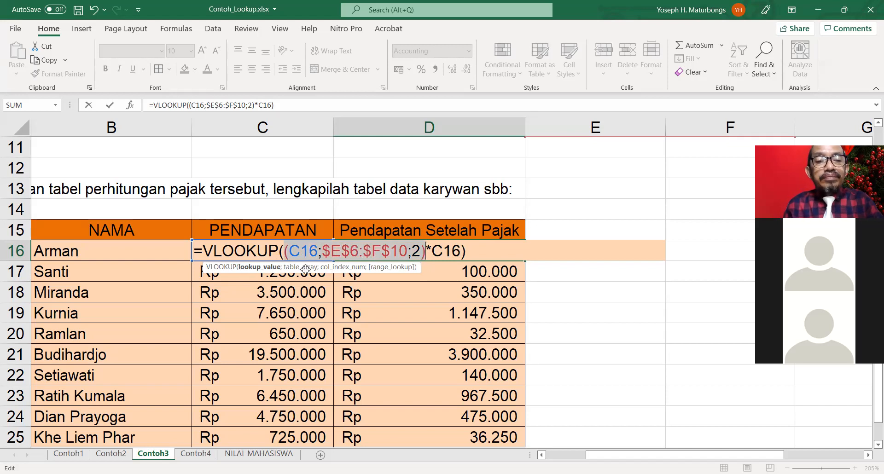
click(284, 253)
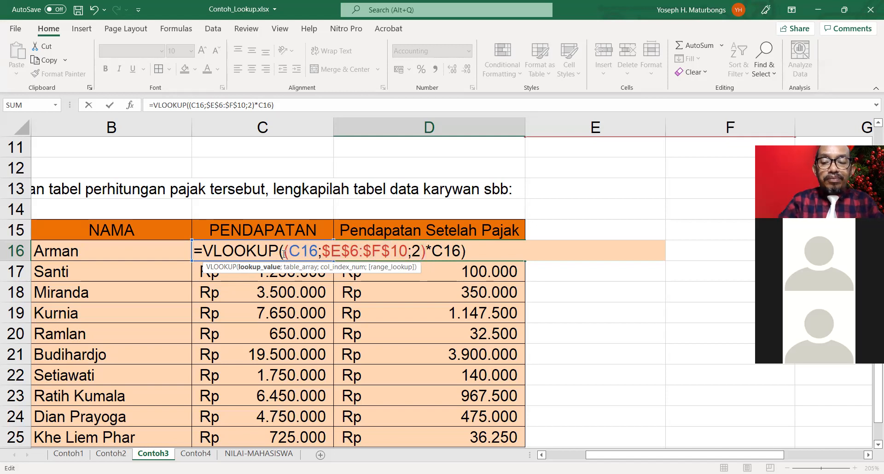
key(BackSpace)
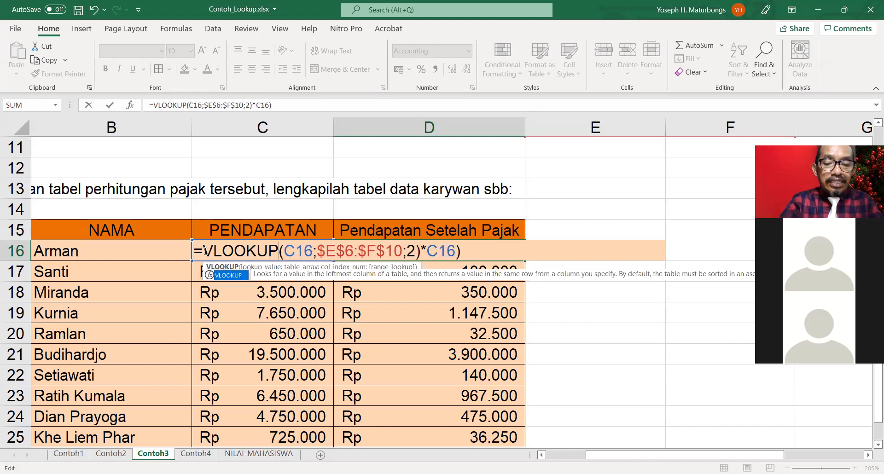
click(205, 251)
text(()
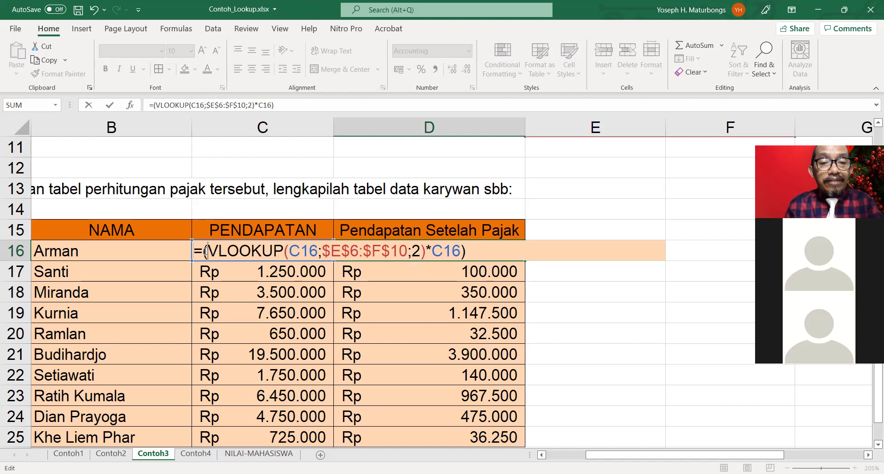
Step: Try subtracting C16 at the end of the D16 formula, making it =(VLOOKUP(C16;$E$6:$F$10;2)*C16)-C16
click(497, 252)
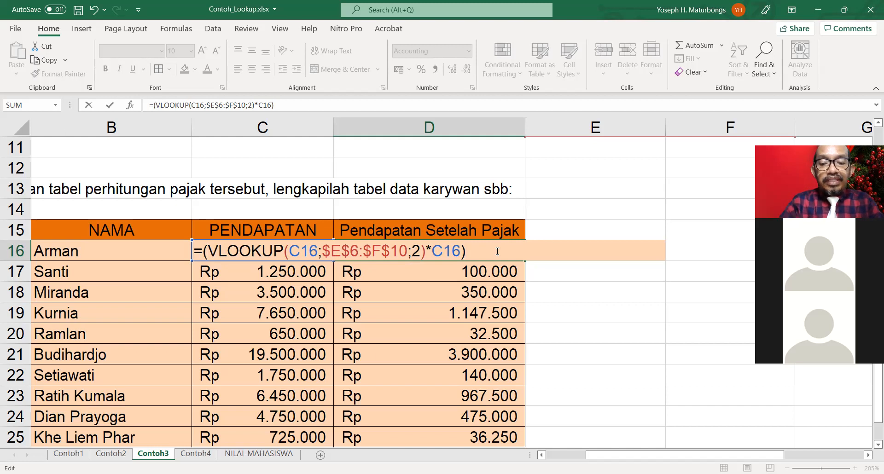
text(-)
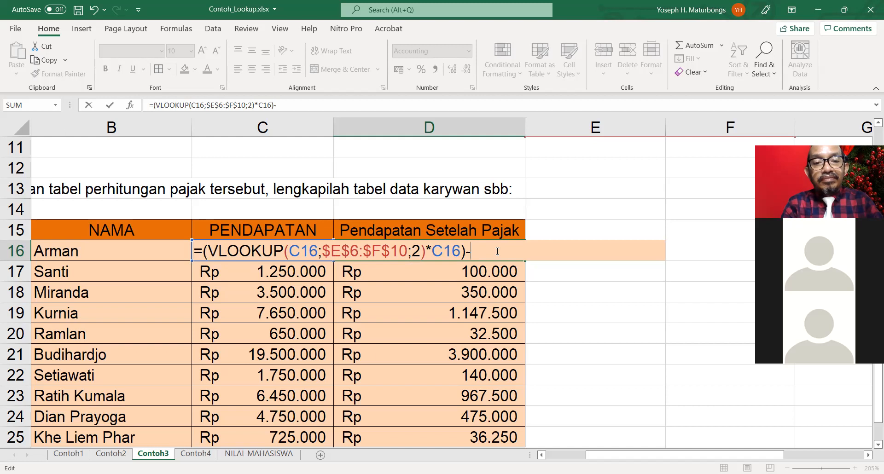
text(c)
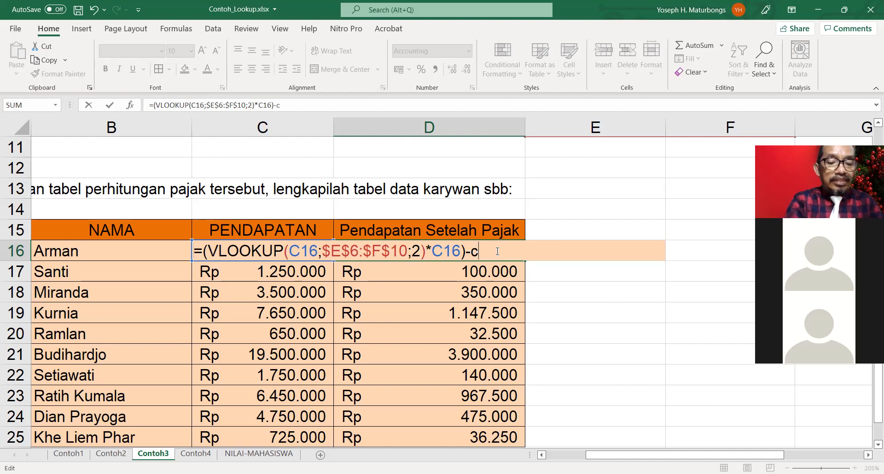
text(16)
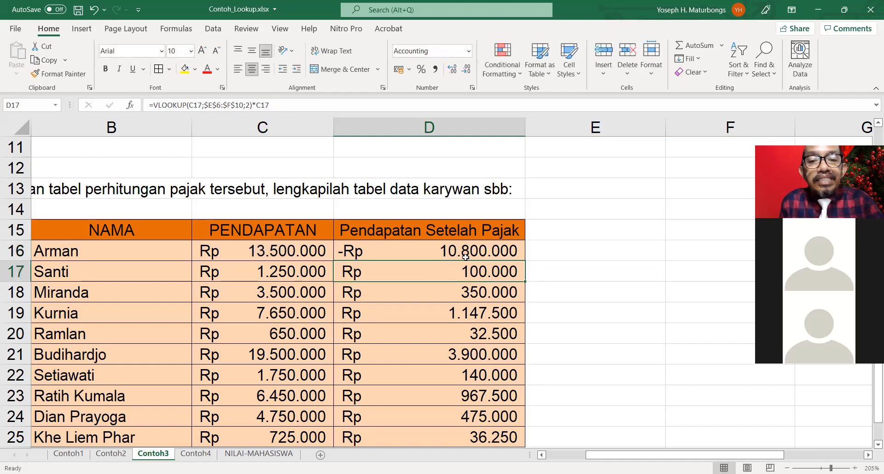
click(474, 251)
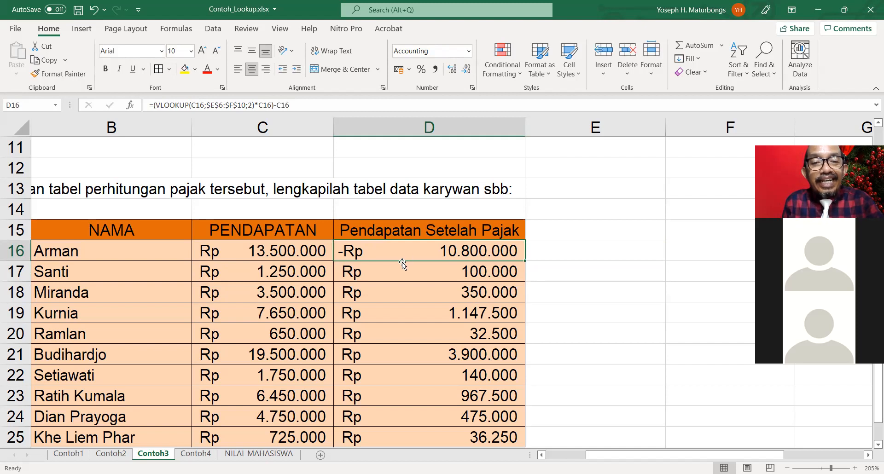
double_click(340, 251)
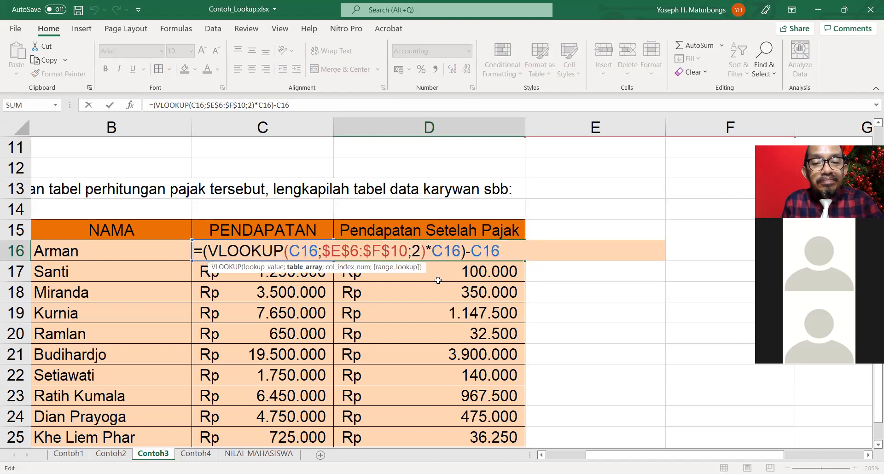
key(Return)
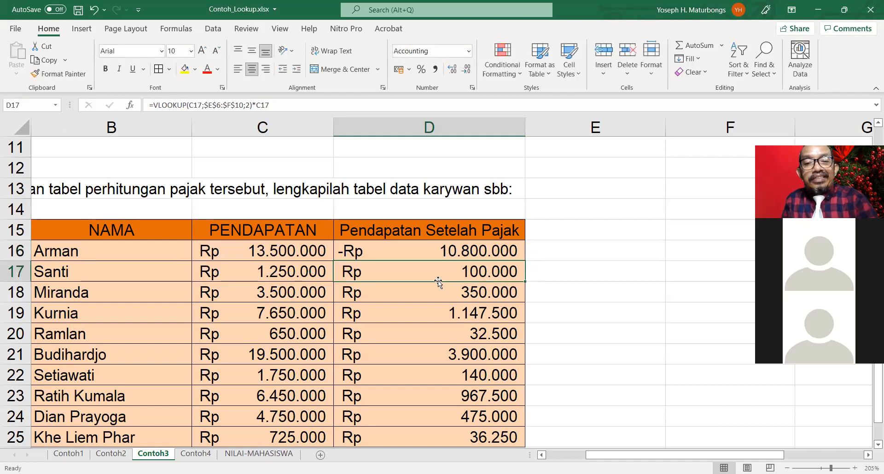
Step: Rearrange the D16 formula so the tax is subtracted from the income: =C16-(VLOOKUP(C16;$E$6:$F$10;2)*C16)
double_click(474, 249)
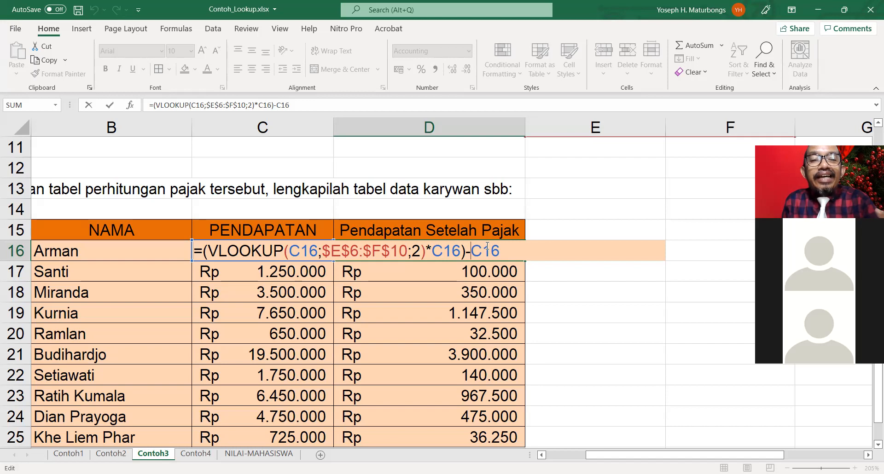
drag(467, 251, 504, 252)
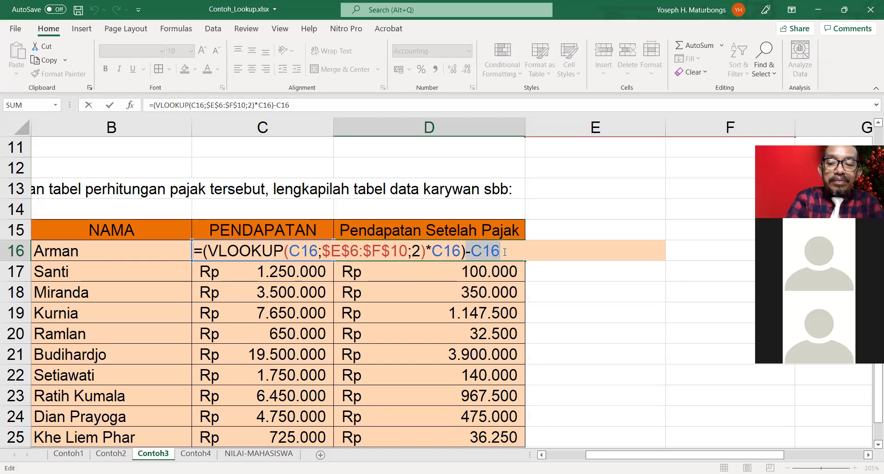
key(BackSpace)
key(BackSpace)
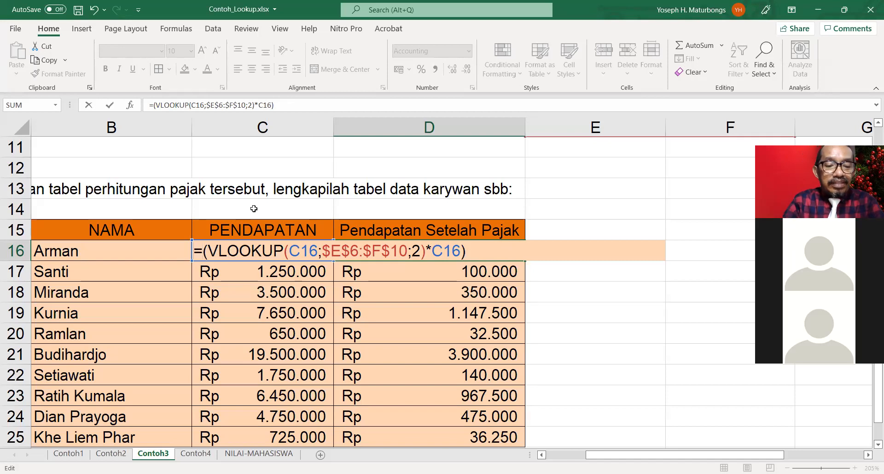
text(C16)
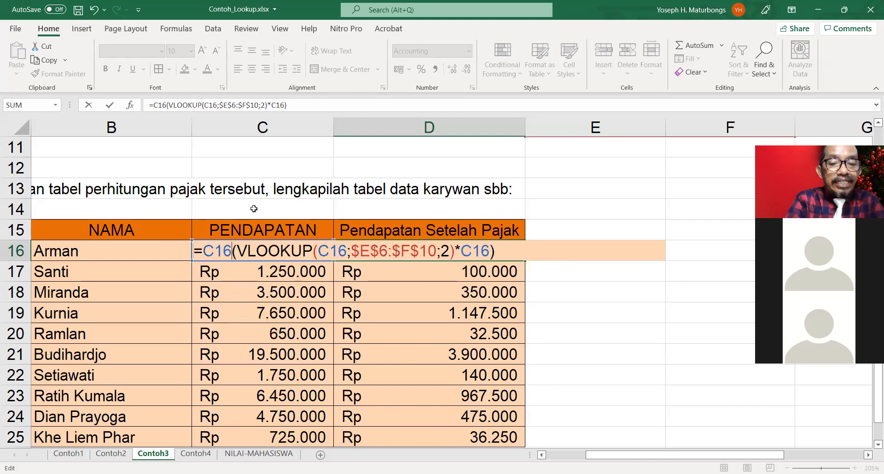
text(-)
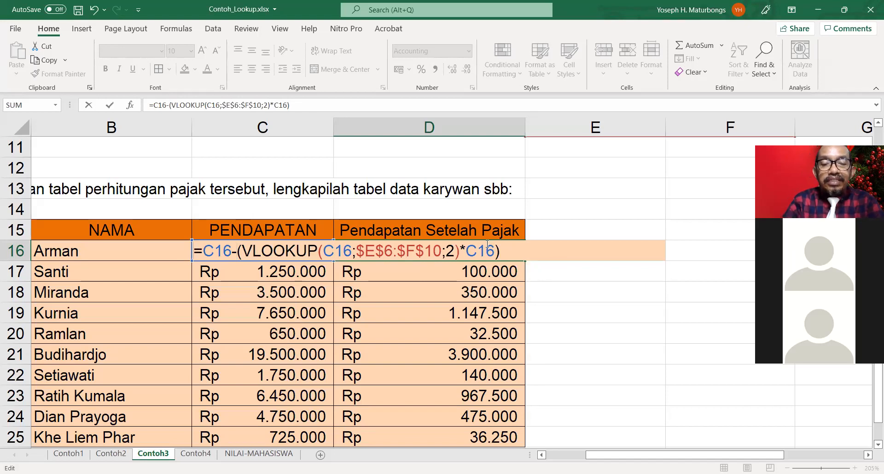
key(Return)
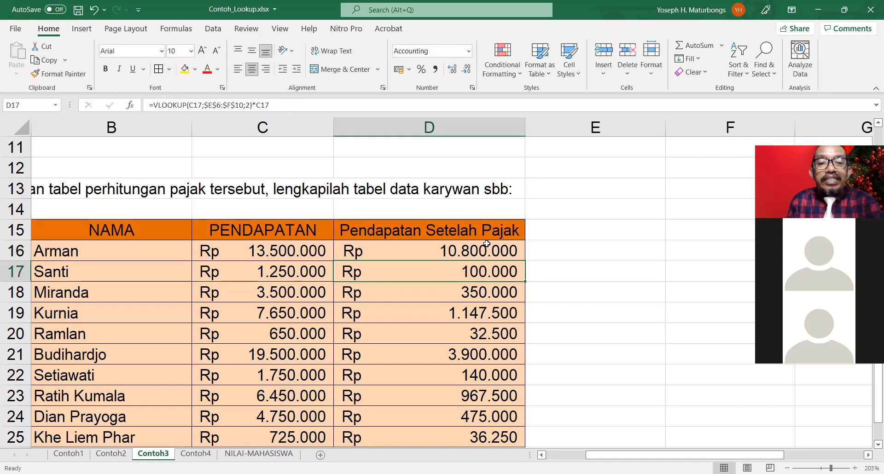
Step: Fill the D16 income-after-tax formula down through D25 and look over the column
click(466, 250)
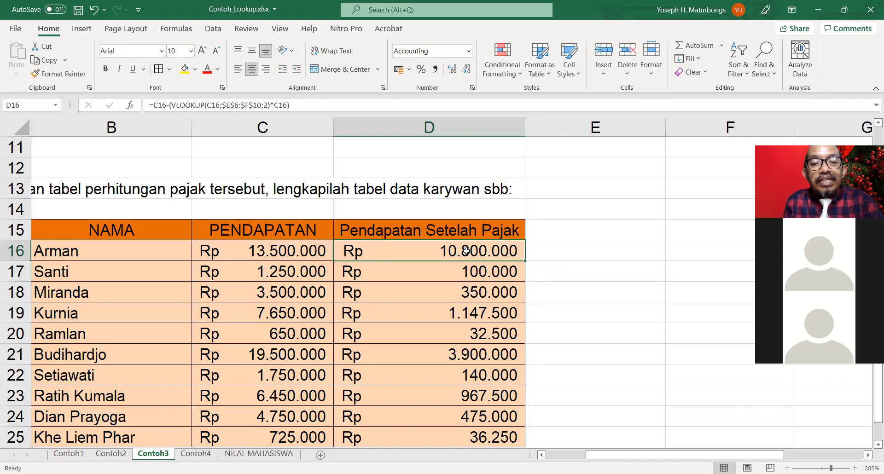
double_click(526, 262)
scroll(483, 297, down, 3)
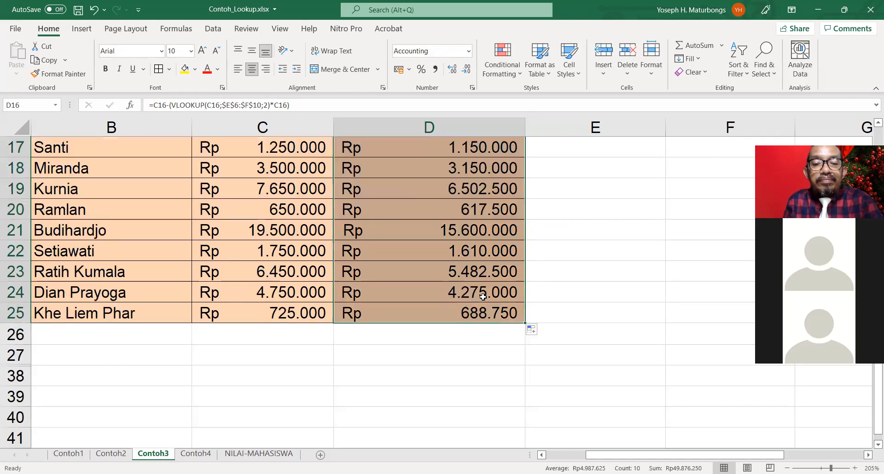
scroll(483, 297, up, 3)
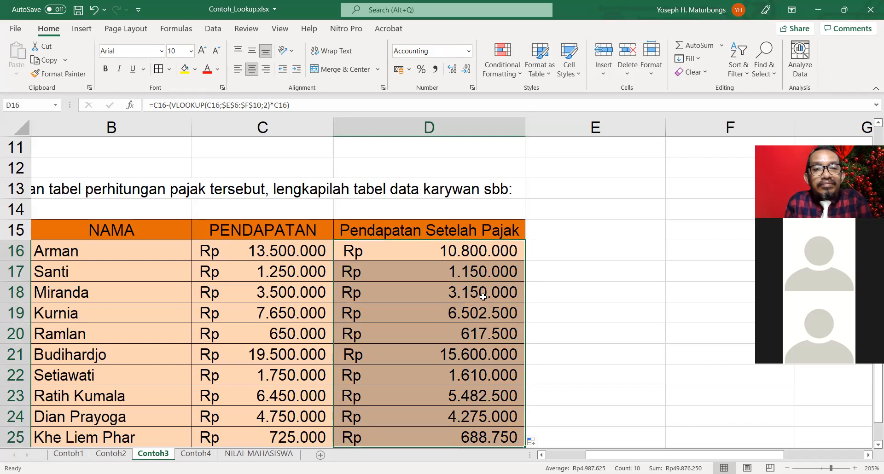
Step: Strip the leading C16 subtraction and the outer parentheses from the D16 formula, leaving =VLOOKUP(C16;$E$6:$F$10;2)*C16
double_click(459, 253)
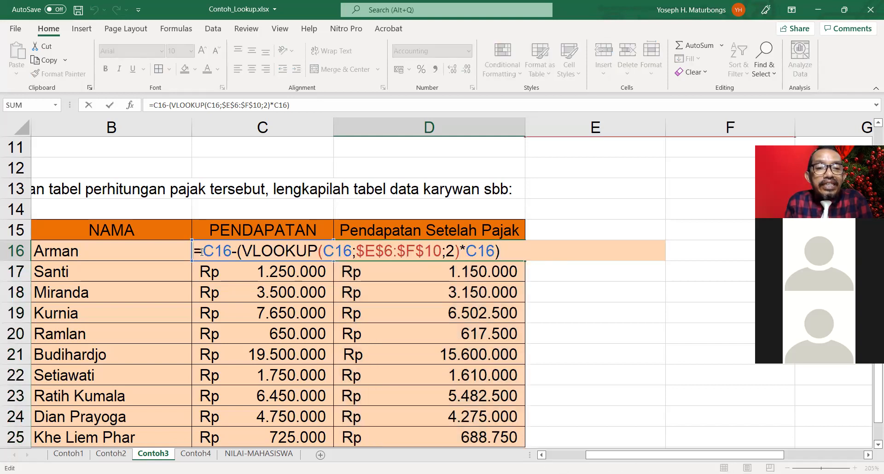
drag(203, 252, 243, 252)
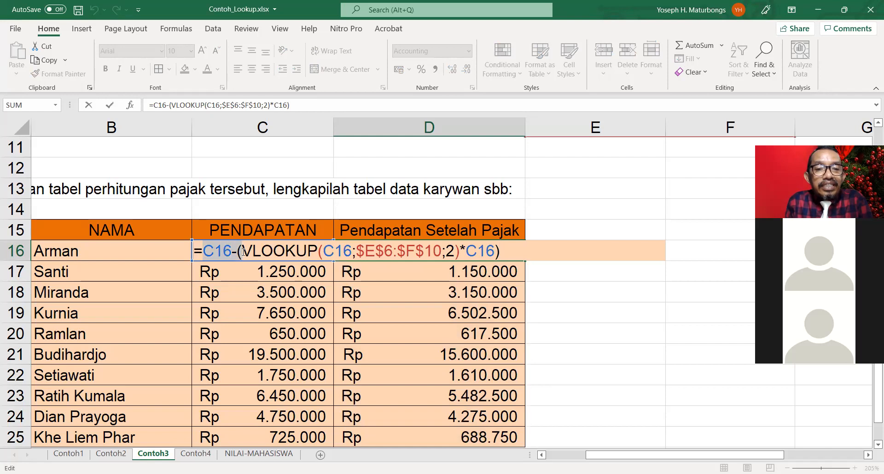
key(Delete)
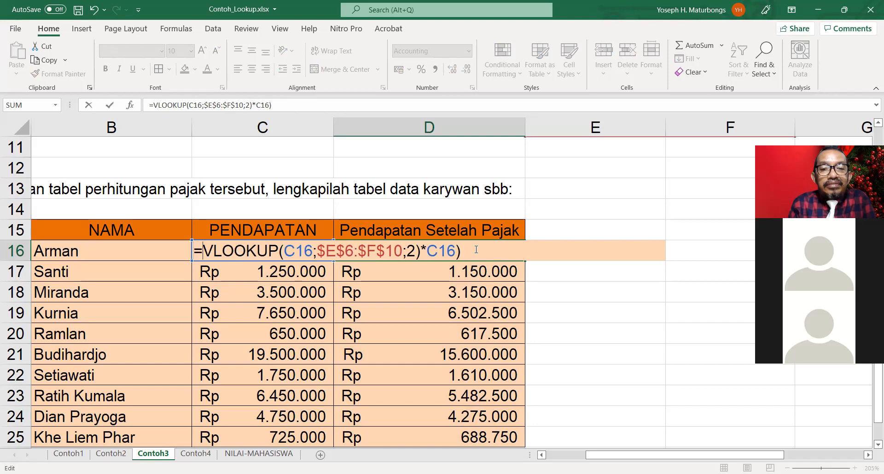
key(BackSpace)
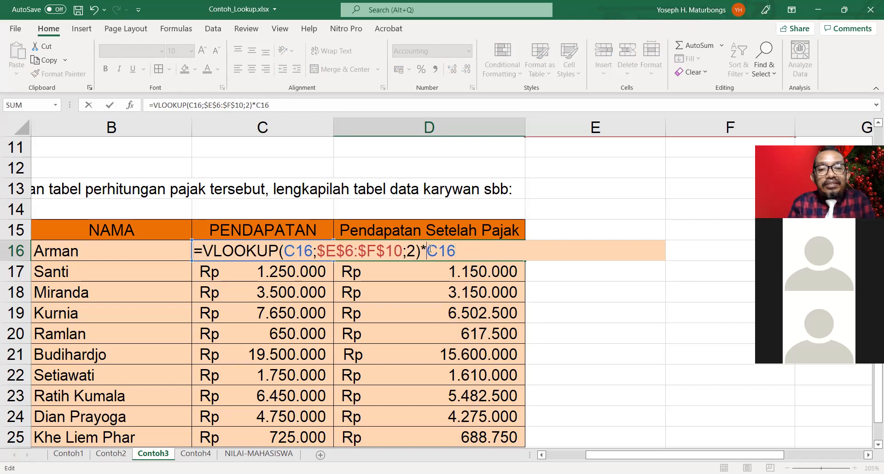
Step: Change the multiplier in D16 to (C16+100%), check the lookup table, and enter =VLOOKUP(C16;$E$6:$F$10;2)*(C16+100%)
text((C16)
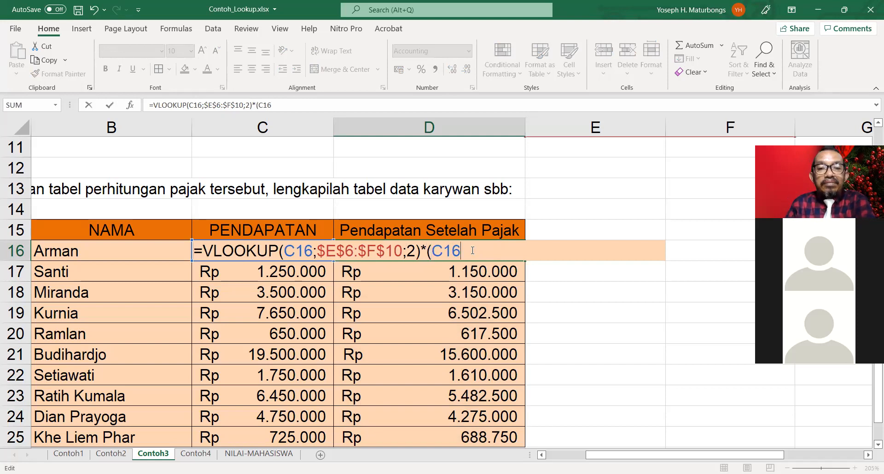
text(+1)
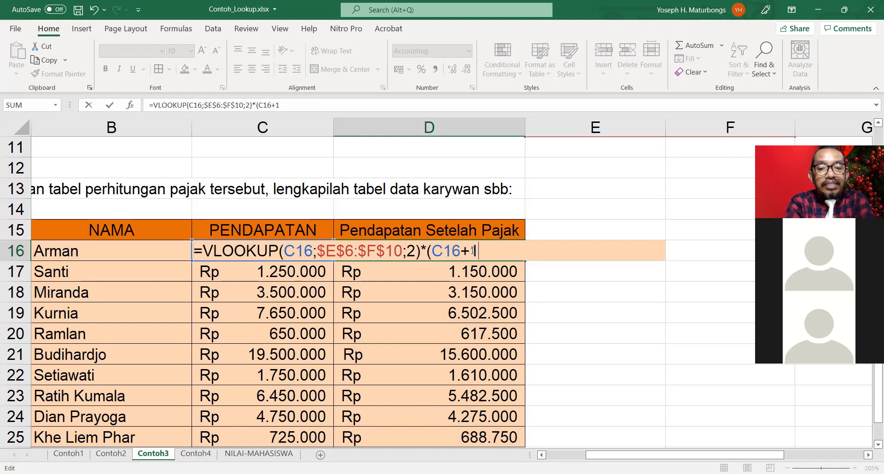
text(00%)
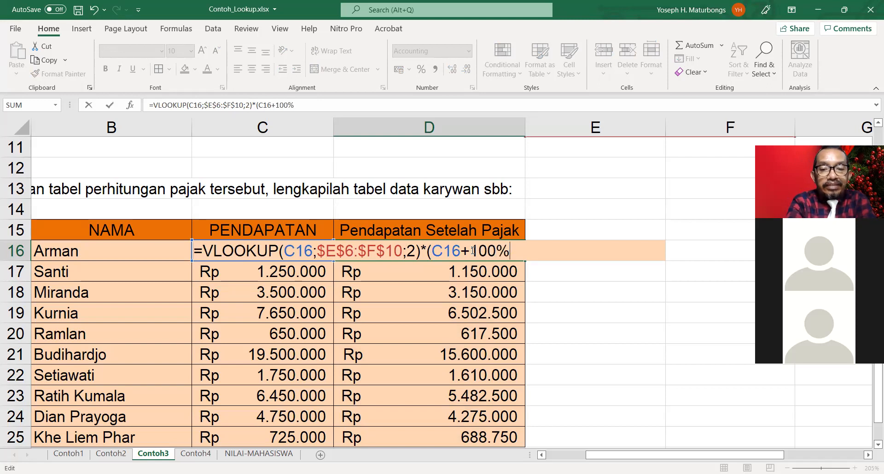
text())
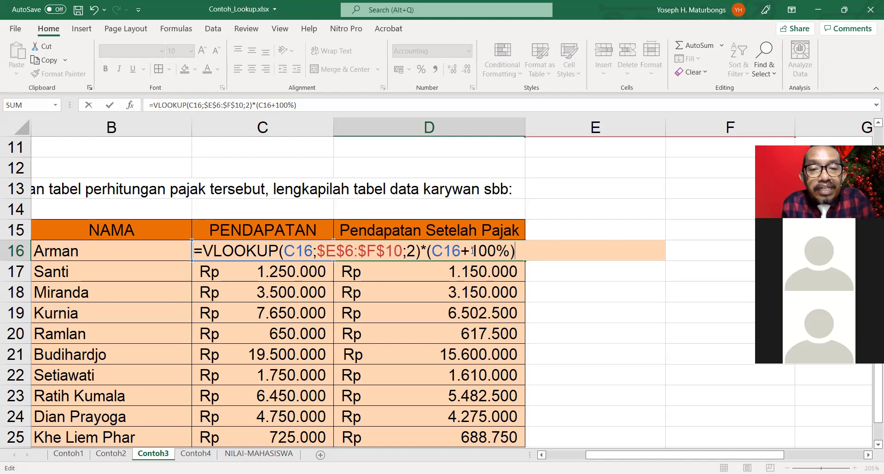
scroll(557, 253, up, 4)
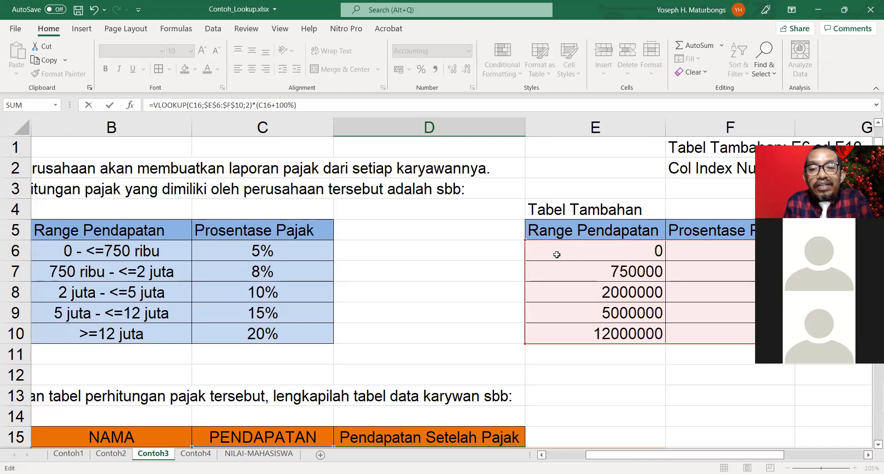
drag(697, 455, 736, 448)
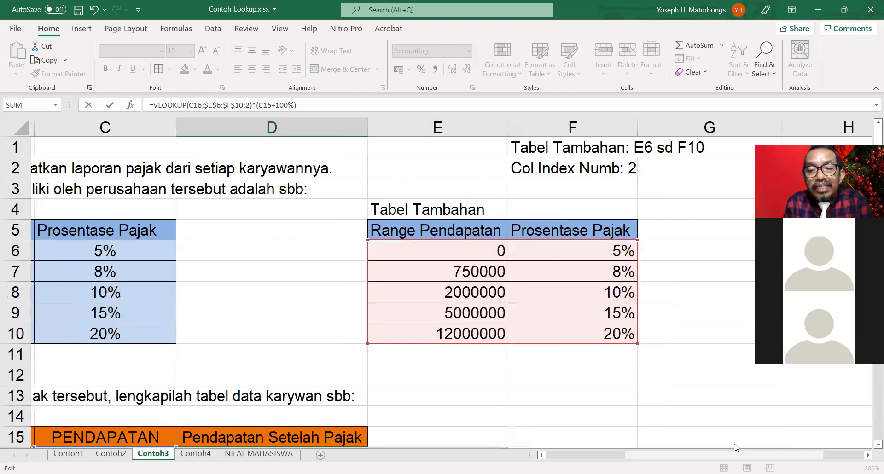
scroll(705, 445, down, 1)
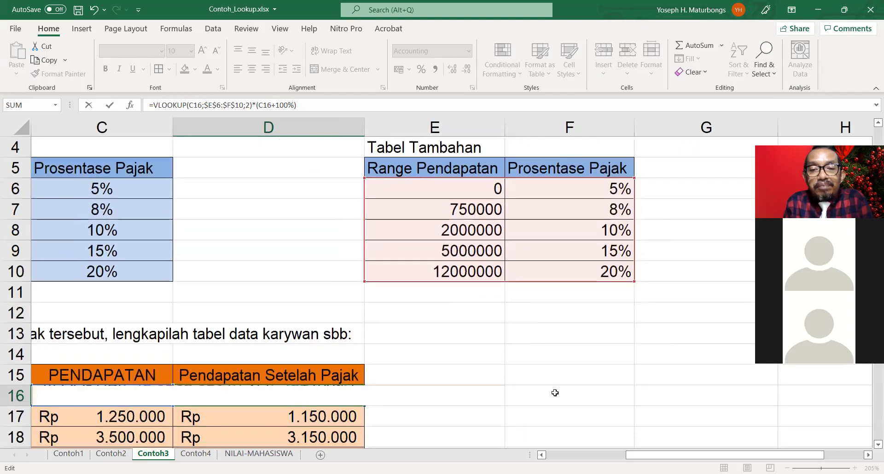
drag(669, 458, 583, 454)
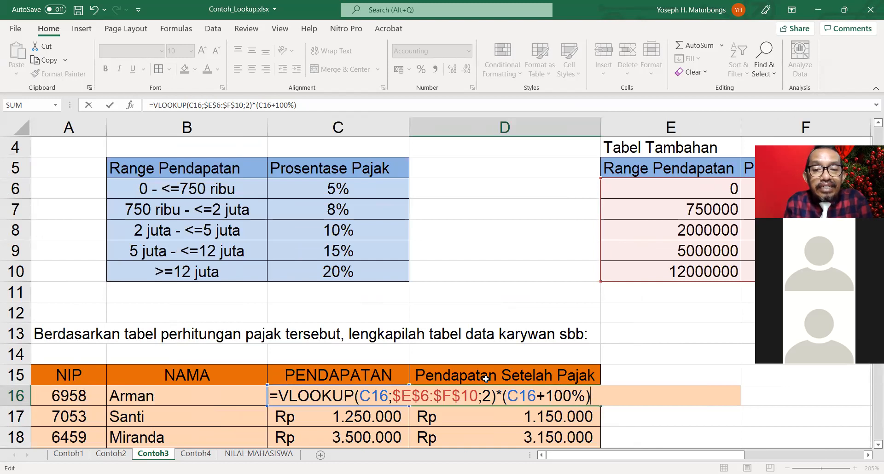
scroll(486, 379, down, 2)
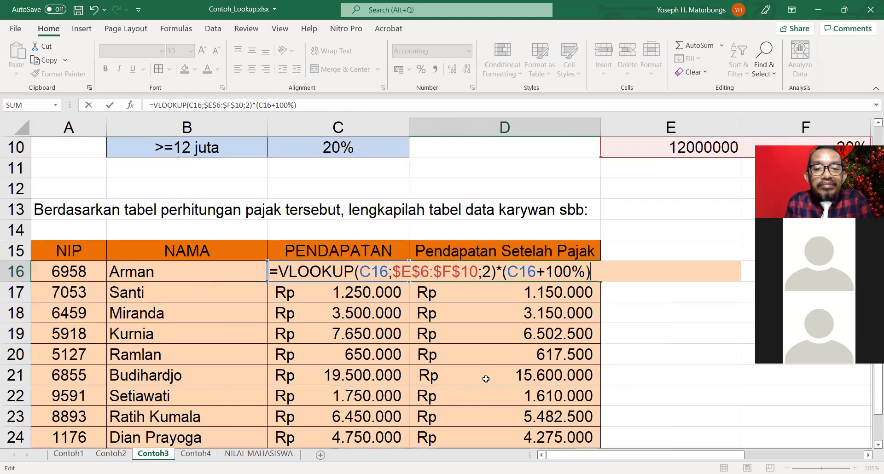
key(Return)
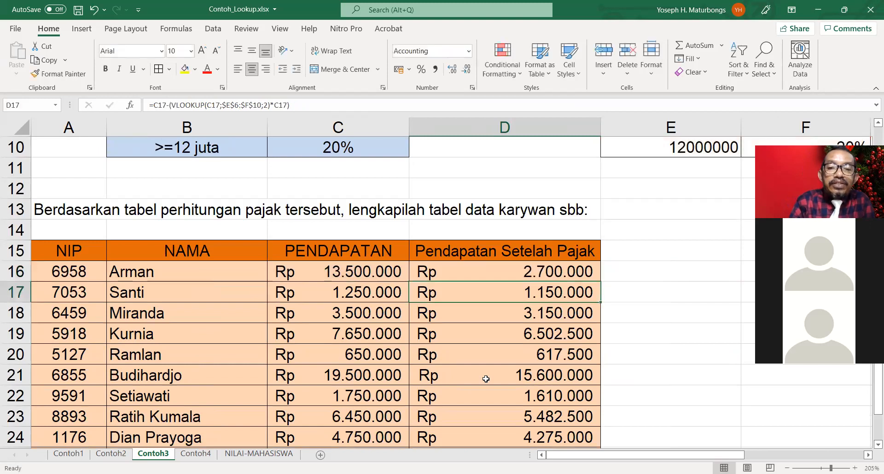
Step: Replace the multiplier in the D16 formula with (100%-C16), giving =VLOOKUP(C16;$E$6:$F$10;2)*(100%-C16)
double_click(549, 272)
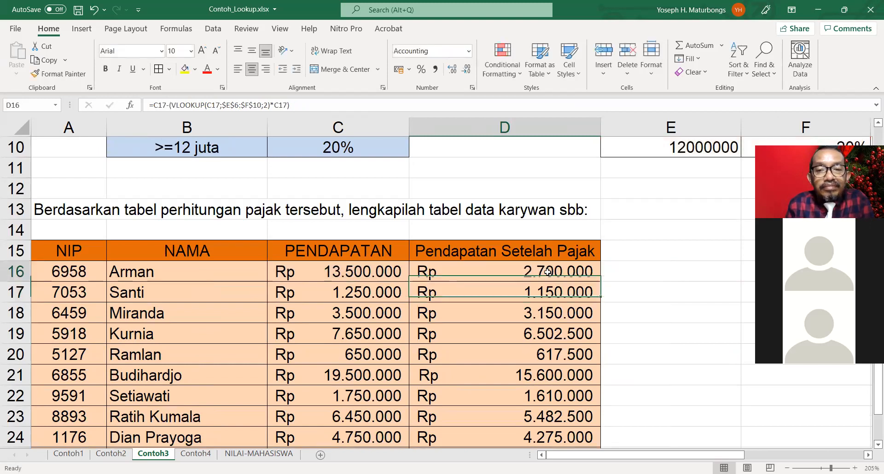
drag(502, 271, 594, 271)
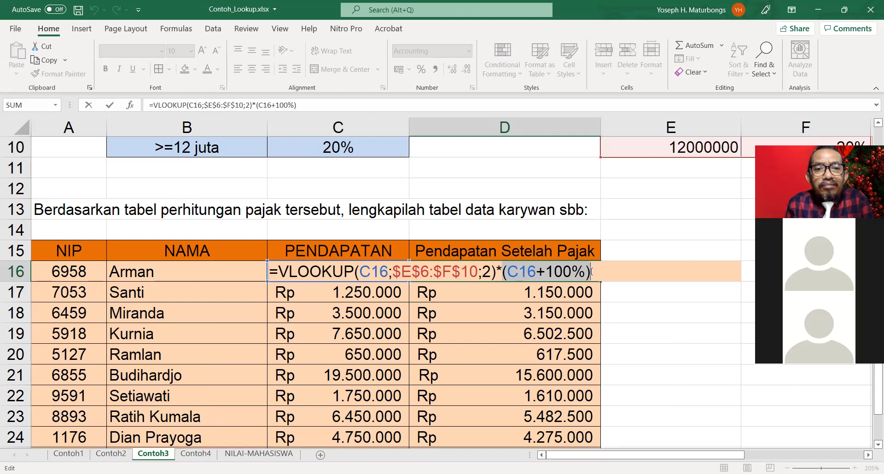
click(539, 272)
drag(542, 272, 581, 273)
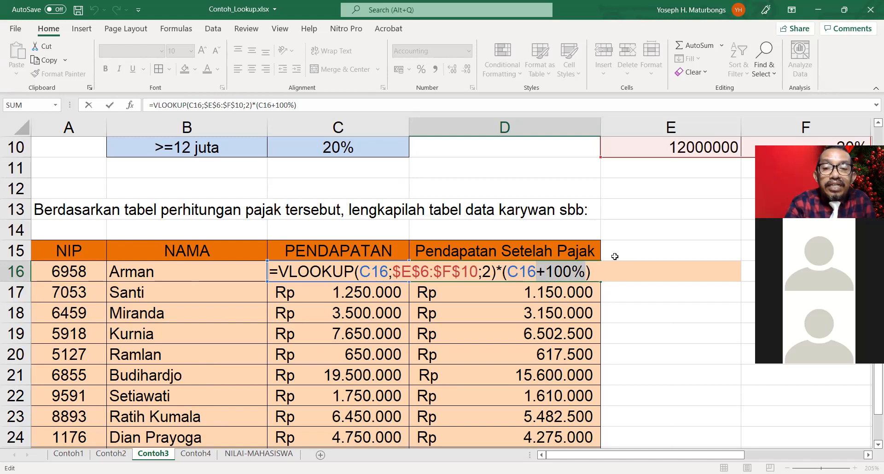
key(BackSpace)
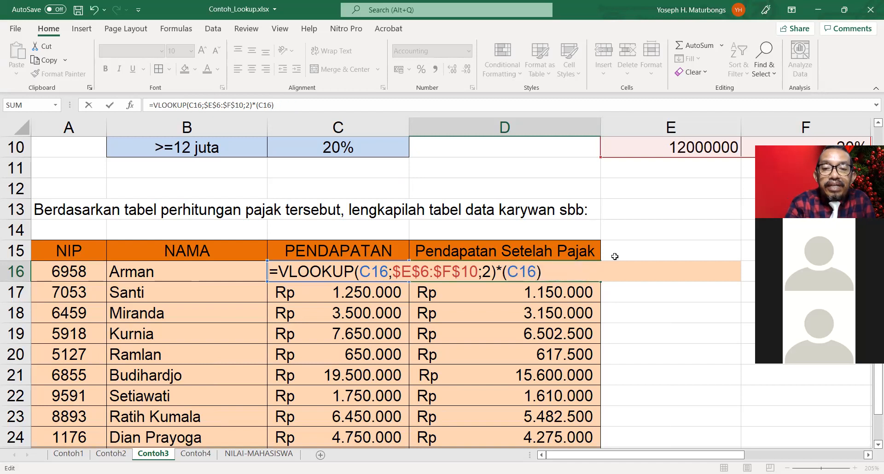
click(510, 271)
text(100)
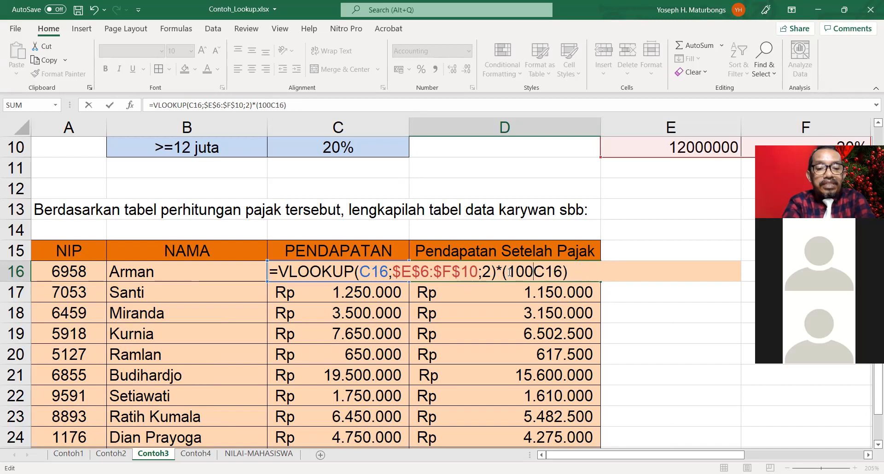
text(%-)
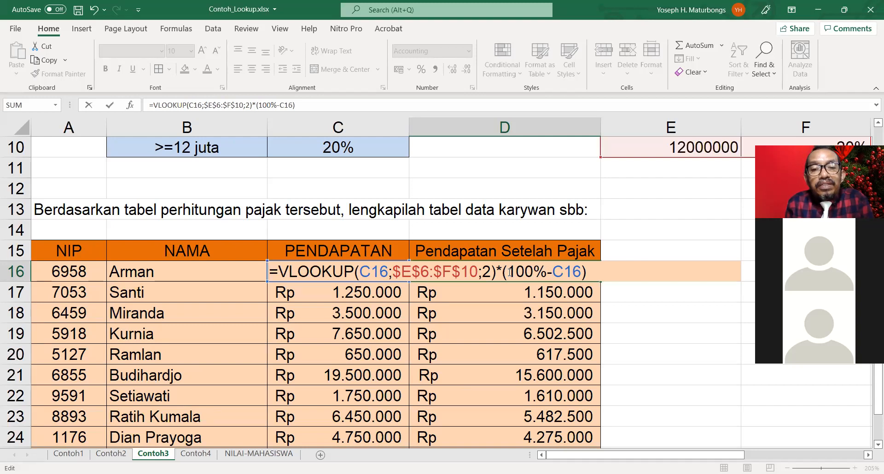
key(Return)
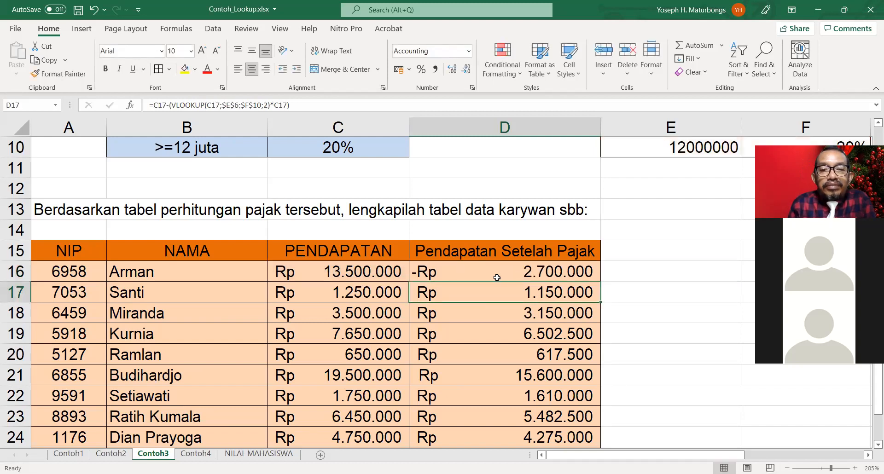
Step: Reverse the subtraction in the D16 multiplier so the formula reads =VLOOKUP(C16;$E$6:$F$10;2)*(C16-100%)
double_click(523, 274)
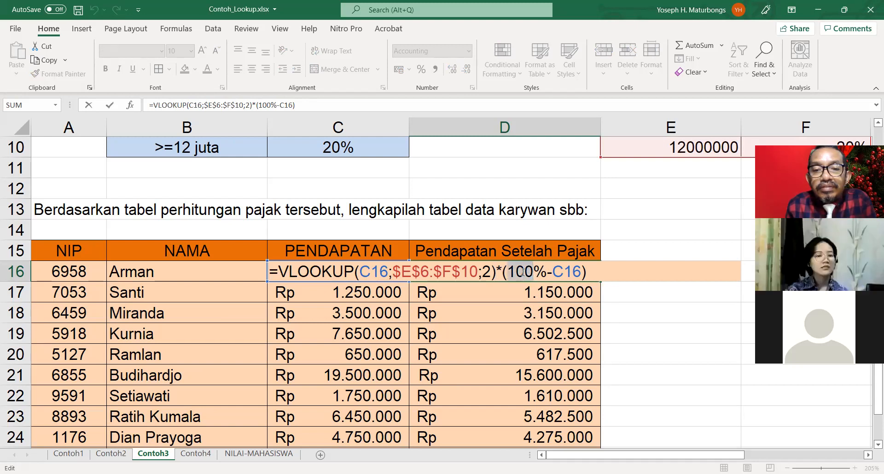
click(509, 272)
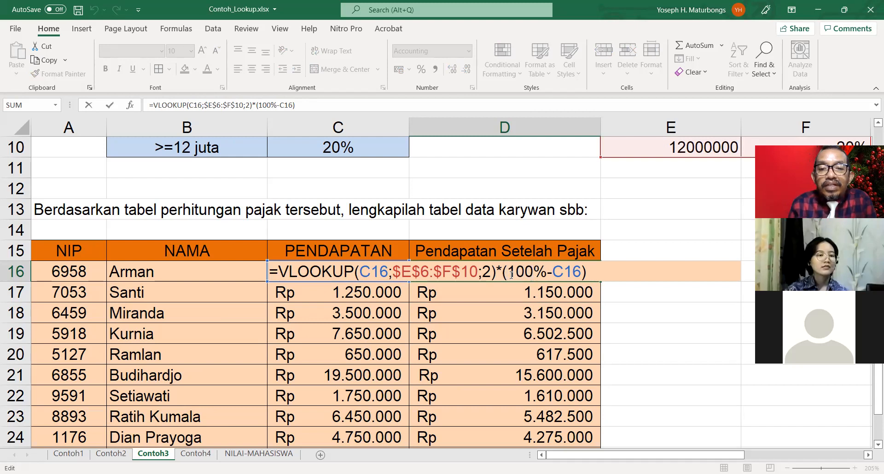
key(Return)
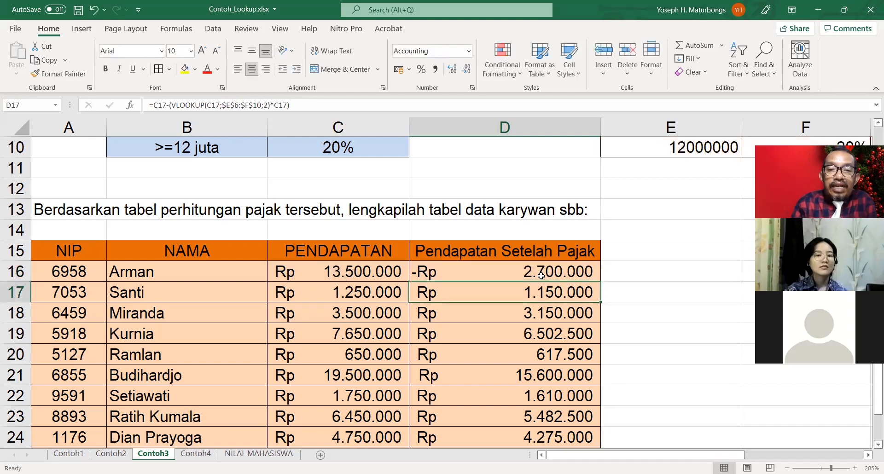
double_click(535, 272)
drag(509, 272, 556, 275)
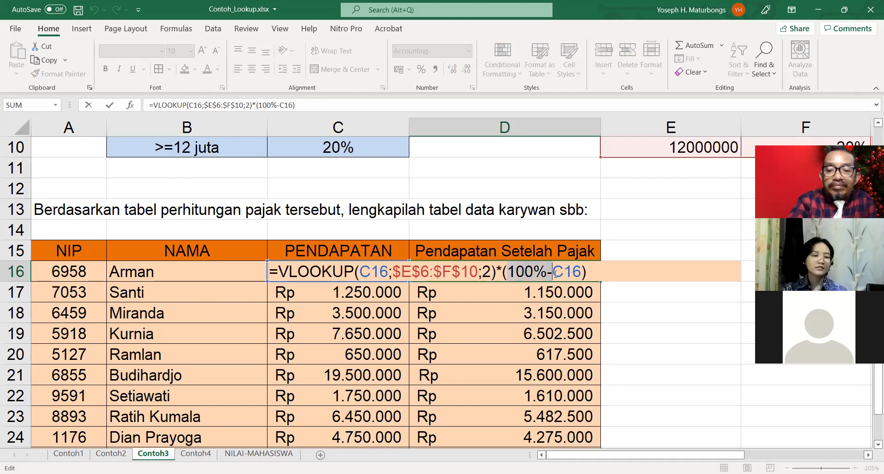
key(BackSpace)
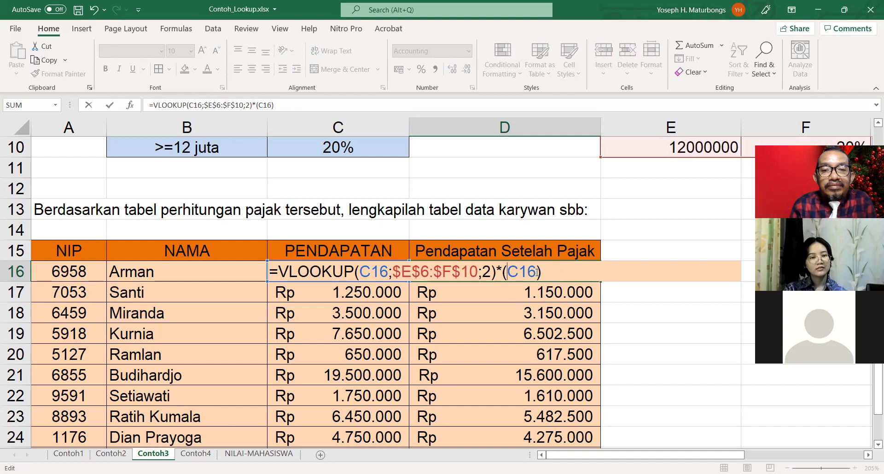
click(537, 273)
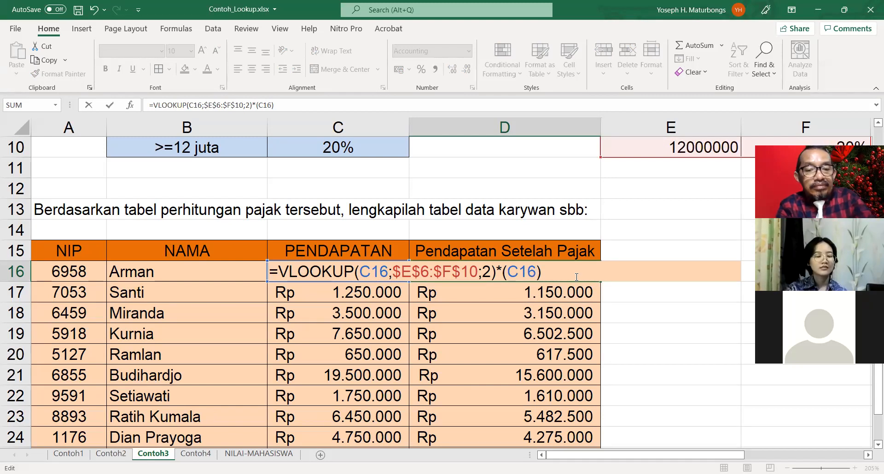
text(-1--)
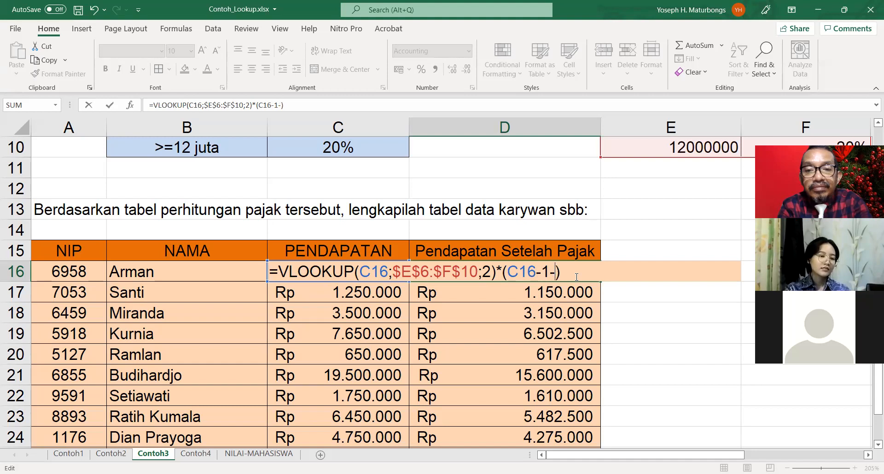
key(BackSpace)
key(BackSpace)
text(00)
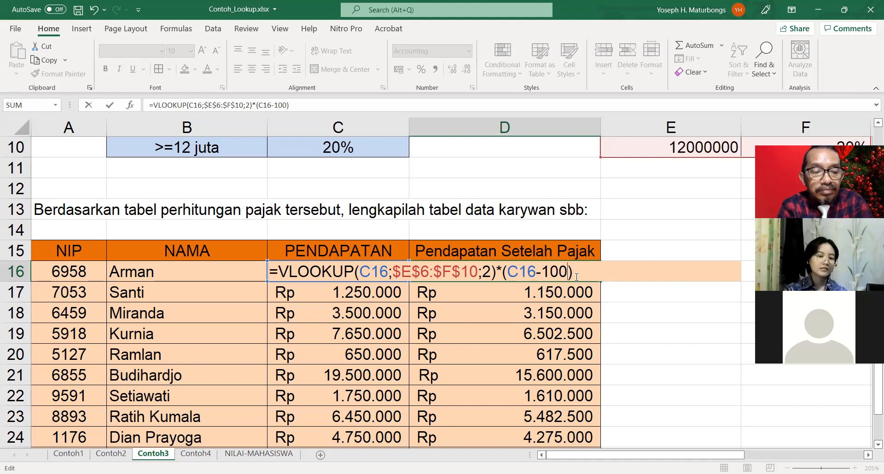
text(%)
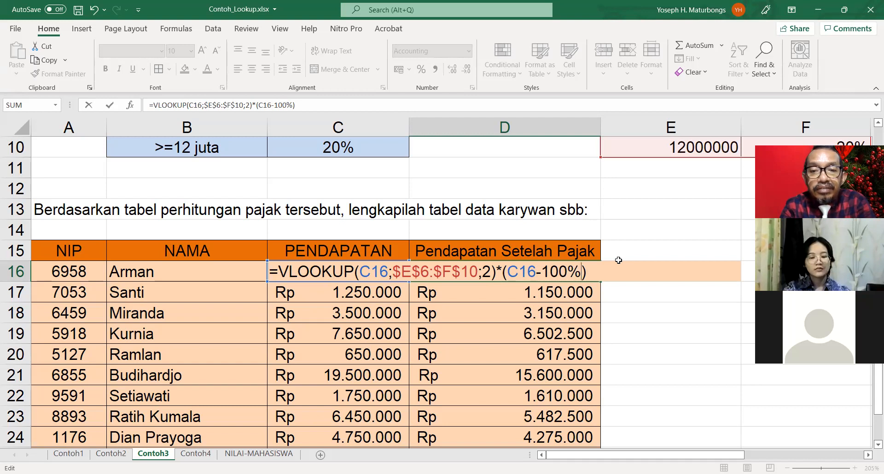
key(Return)
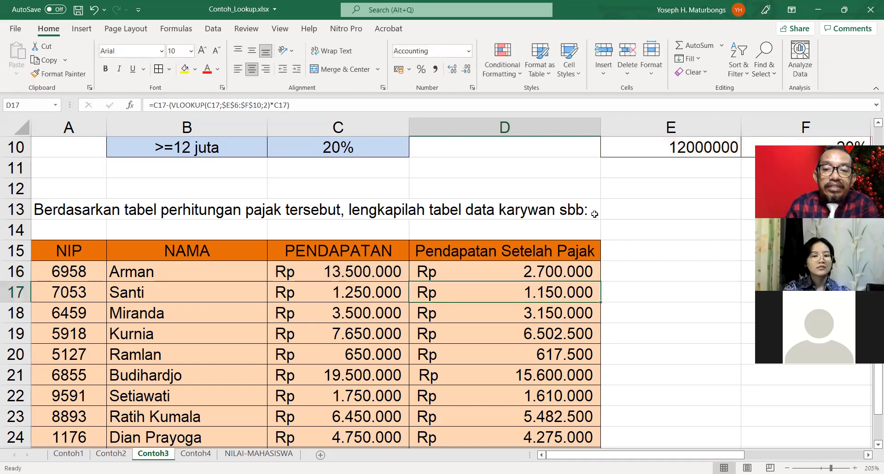
Step: Fill the D16 formula down through D25 and compare the formulas in D16 and D17 with their incomes in column C
click(560, 272)
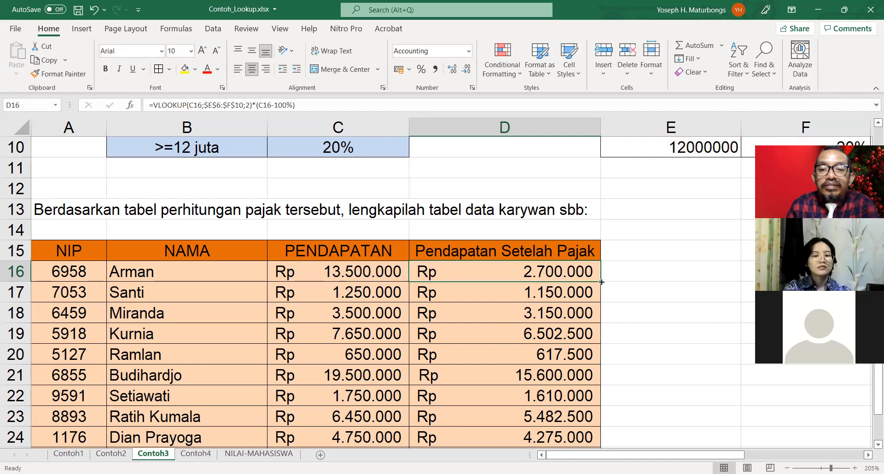
double_click(602, 282)
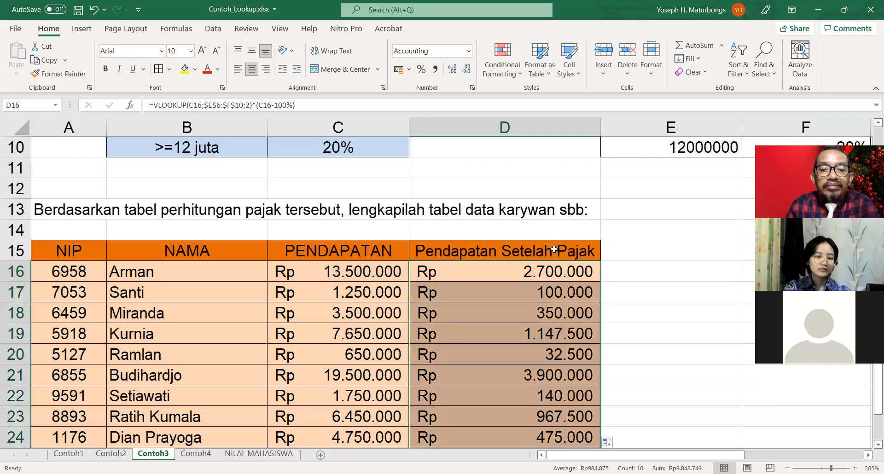
double_click(562, 272)
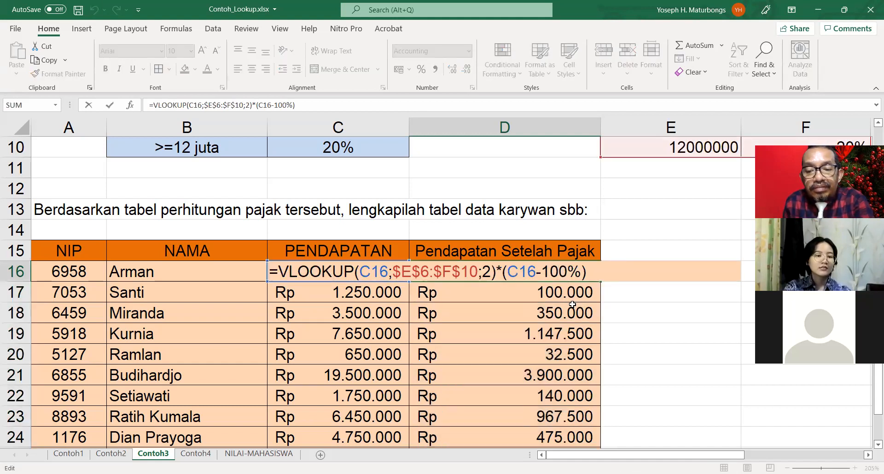
click(571, 292)
double_click(575, 295)
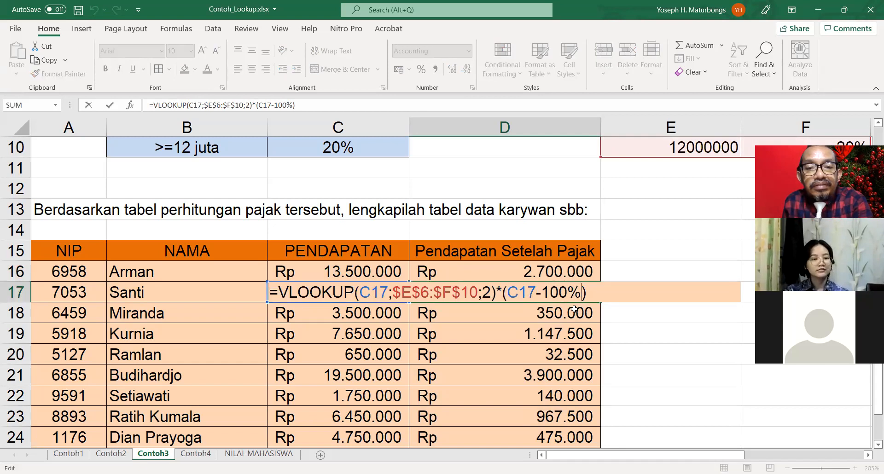
key(Return)
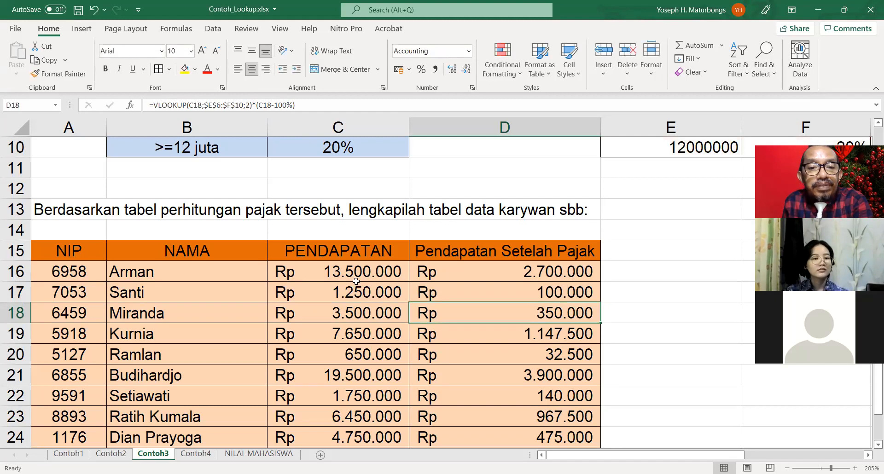
click(376, 297)
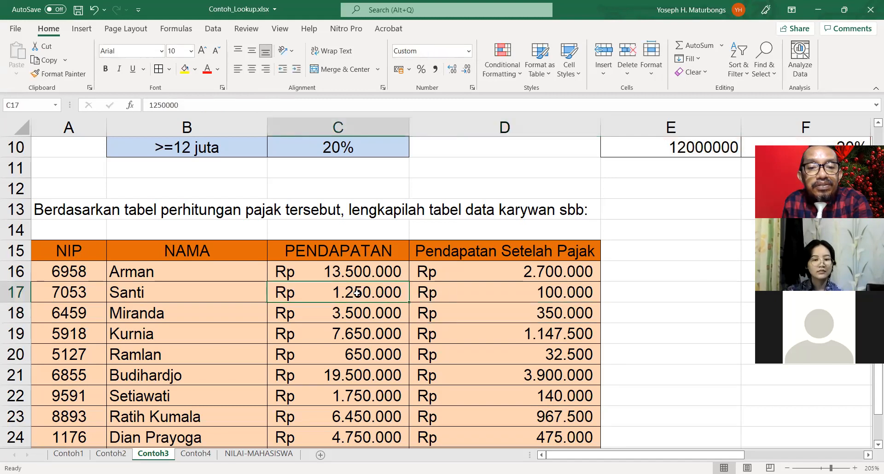
click(582, 292)
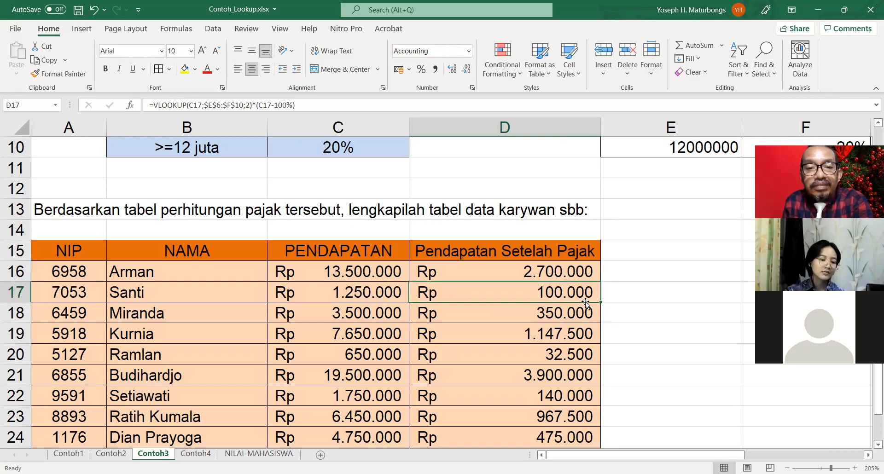
click(351, 272)
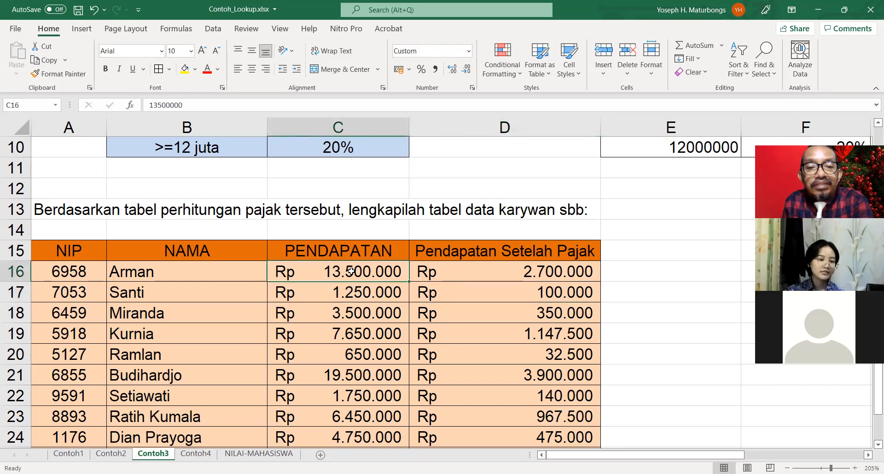
Step: Remove -100% and the parentheses around C16 in the D16 formula, leaving =VLOOKUP(C16;$E$6:$F$10;2)*C16
double_click(527, 271)
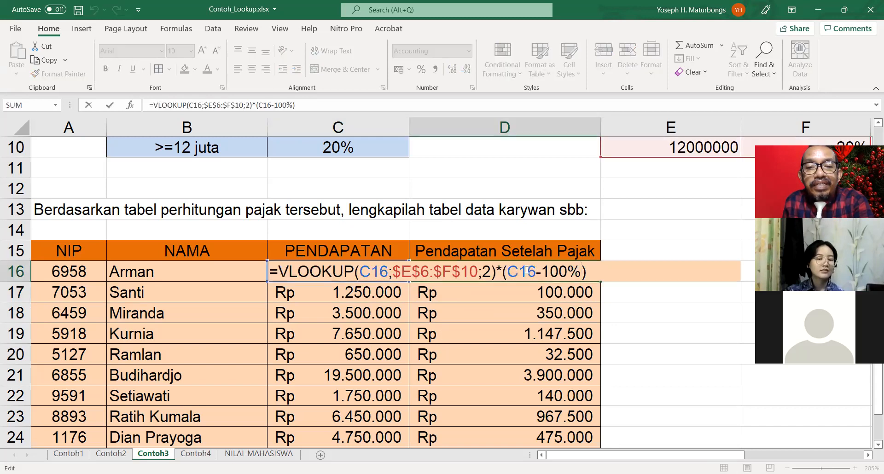
key(BackSpace)
key(BackSpace)
key(BackSpace)
key(BackSpace)
key(BackSpace)
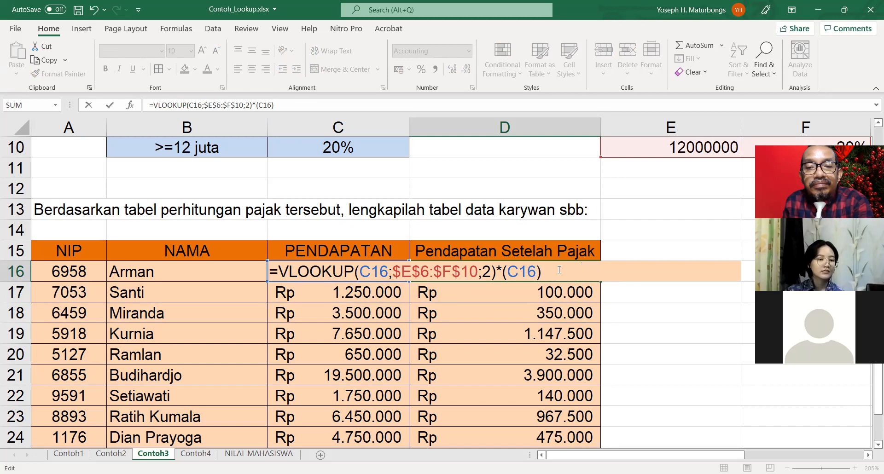
key(BackSpace)
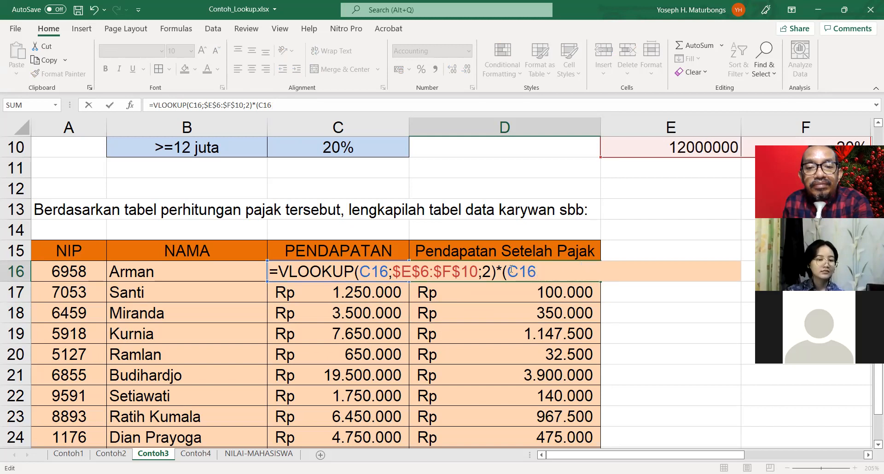
click(511, 270)
key(BackSpace)
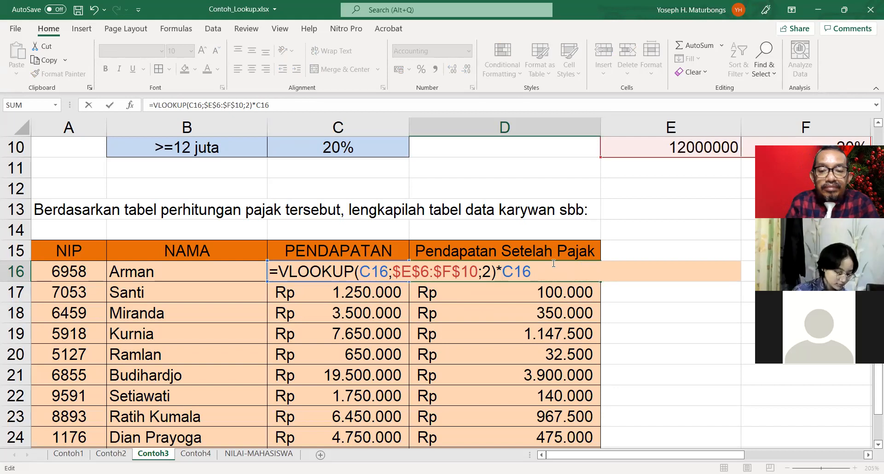
Step: Expand the C16 multiplier in D16 to (100%-C16) and enter the formula =VLOOKUP(C16;$E$6:$F$10;2)*(100%-C16)
text((100%)
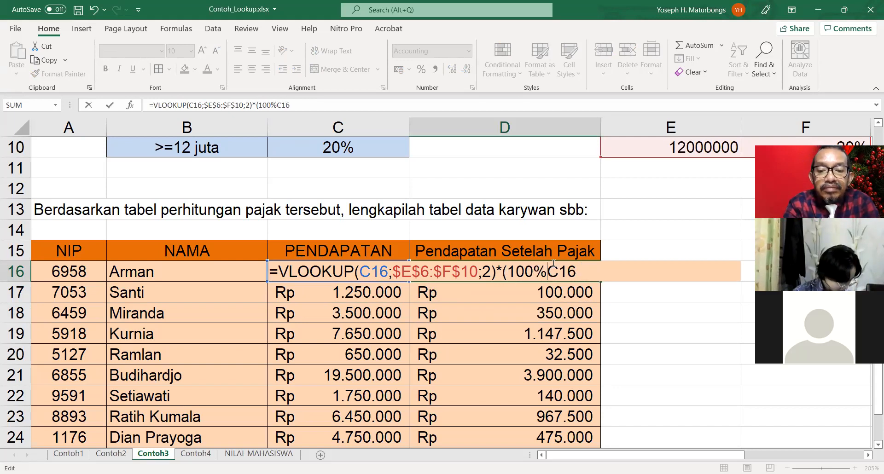
text(-)
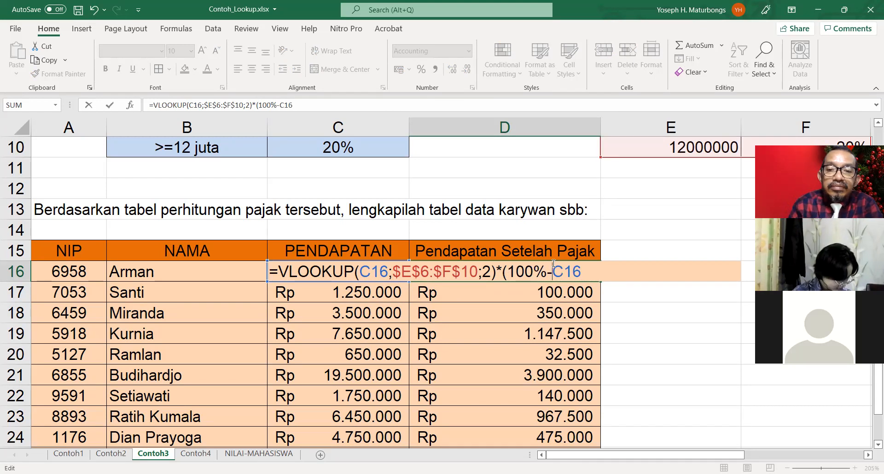
click(583, 272)
text())
key(Return)
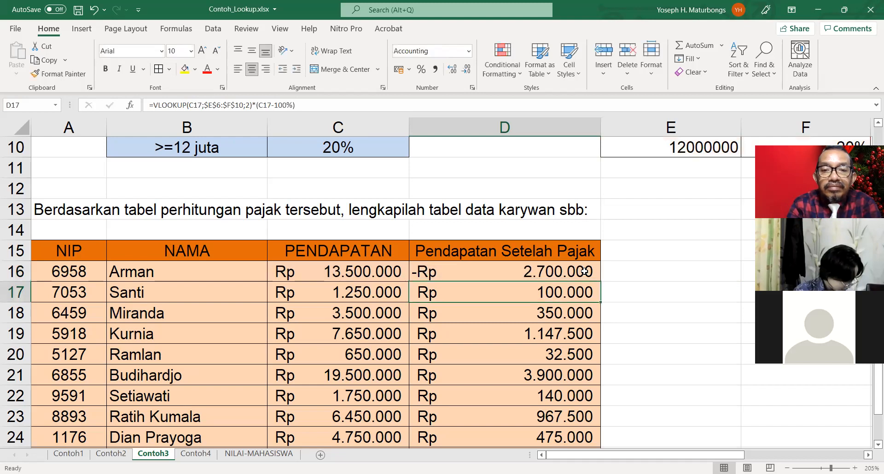
Step: Reopen the D16 formula and check its lookup range against the additional tax table in E5:F10
double_click(489, 272)
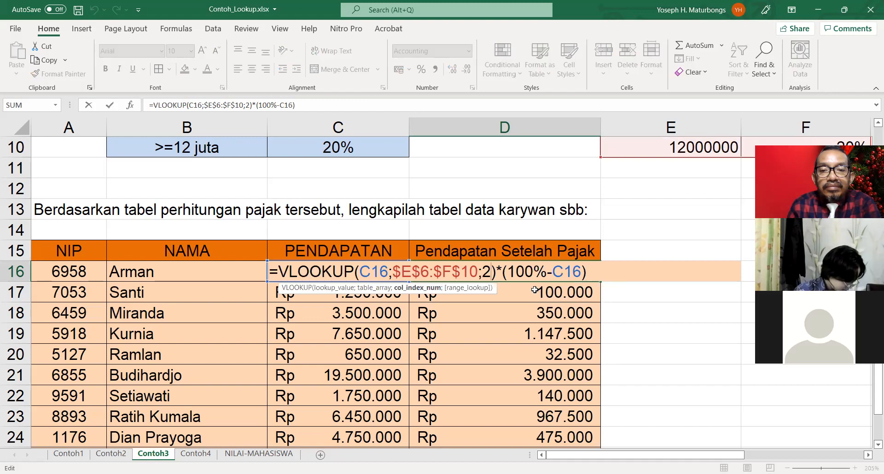
scroll(575, 322, up, 1)
scroll(599, 348, up, 3)
mouse_move(673, 455)
mouse_down()
mouse_move(751, 451)
mouse_move(675, 457)
mouse_up()
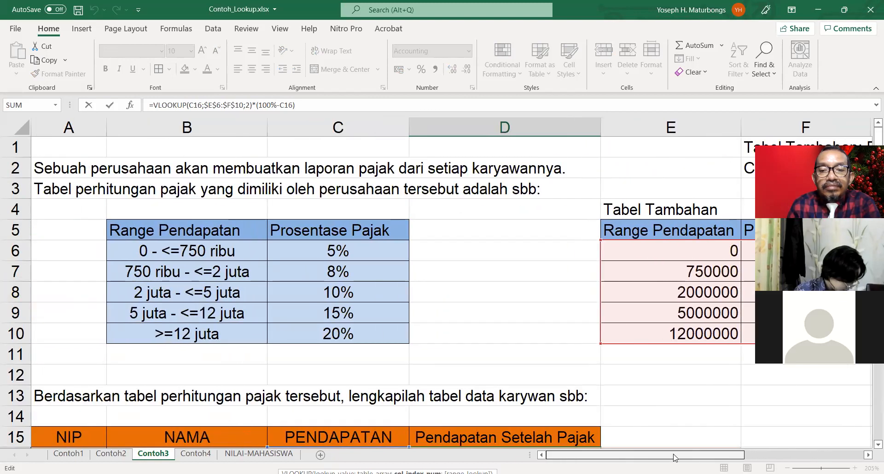
scroll(583, 303, down, 1)
scroll(584, 304, down, 2)
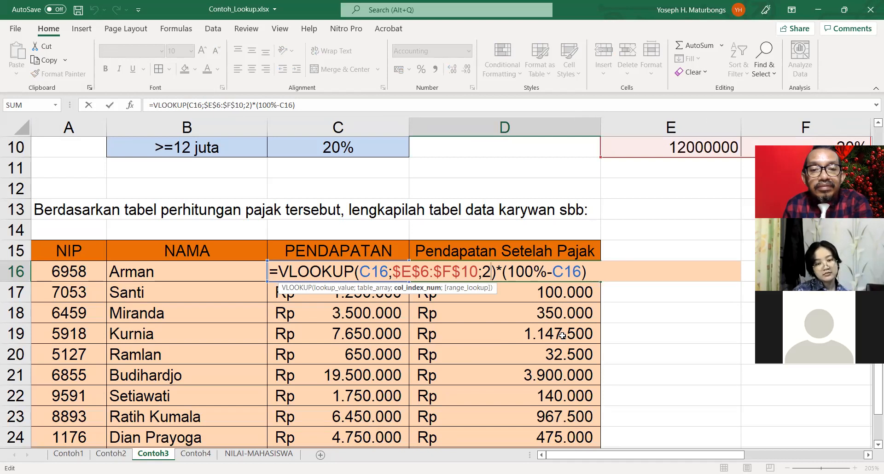
Step: Fill the D16 formula =VLOOKUP(C16;$E$6:$F$10;2)*(100%-C16) down through D25 and recheck the formula in D16
key(ctrl+Return)
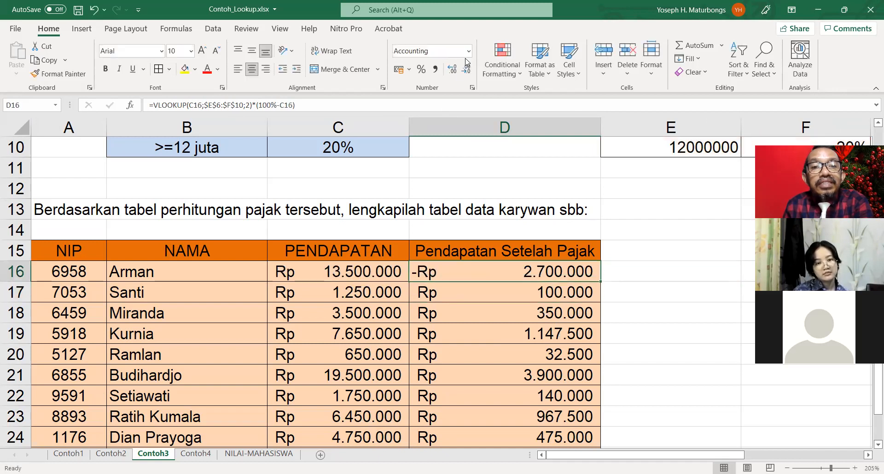
double_click(601, 281)
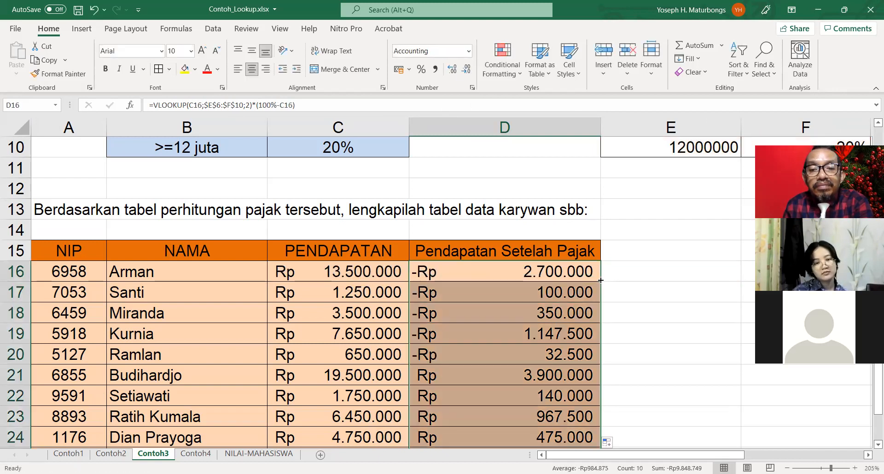
scroll(438, 286, down, 3)
scroll(438, 286, up, 3)
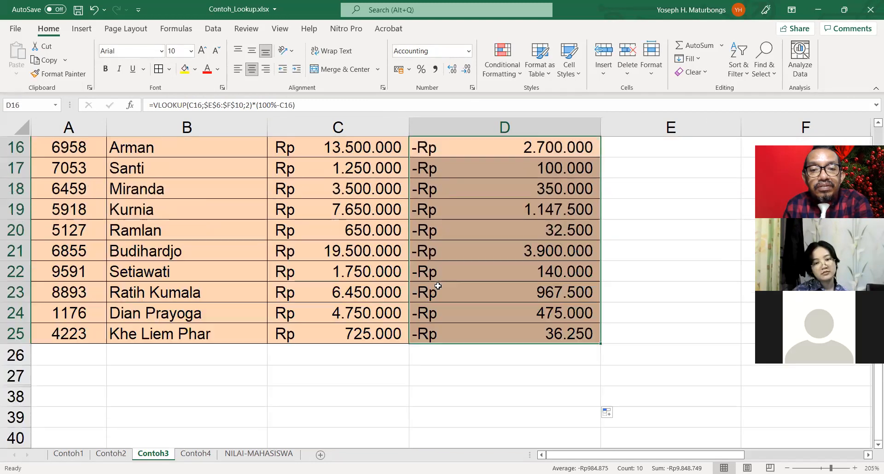
double_click(547, 272)
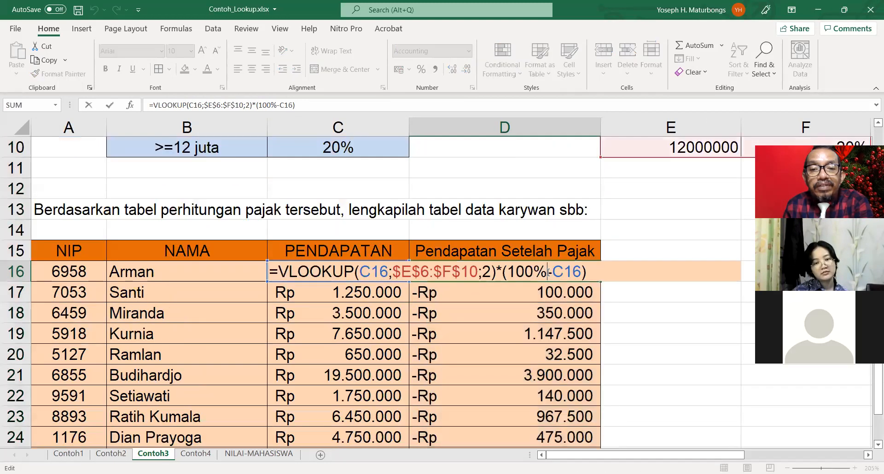
key(Return)
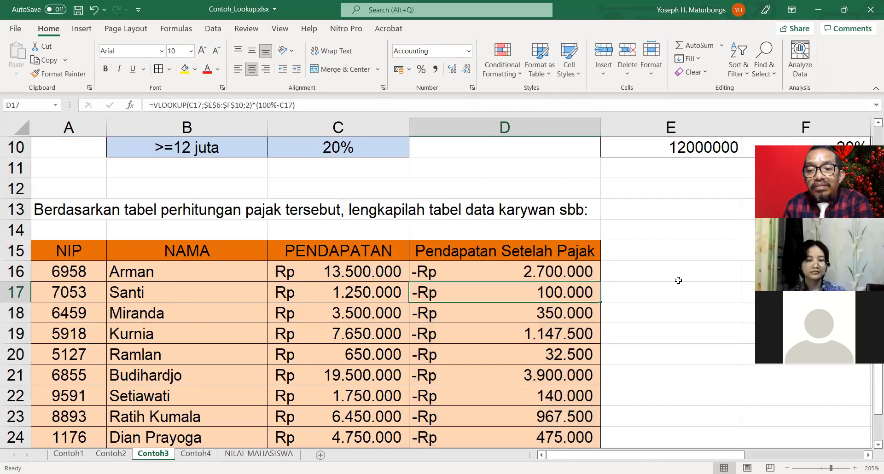
Step: Enter the formula =100%-F6 in G6, beside the first tax percentage of the additional table
click(868, 455)
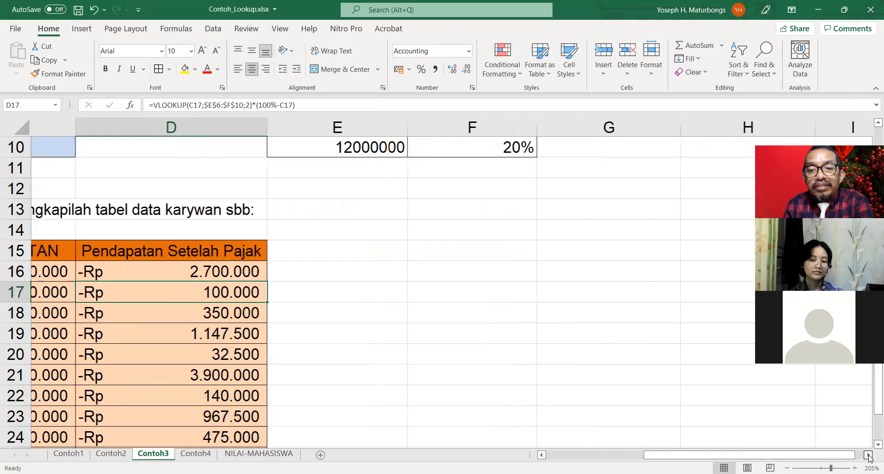
scroll(721, 344, up, 3)
double_click(601, 252)
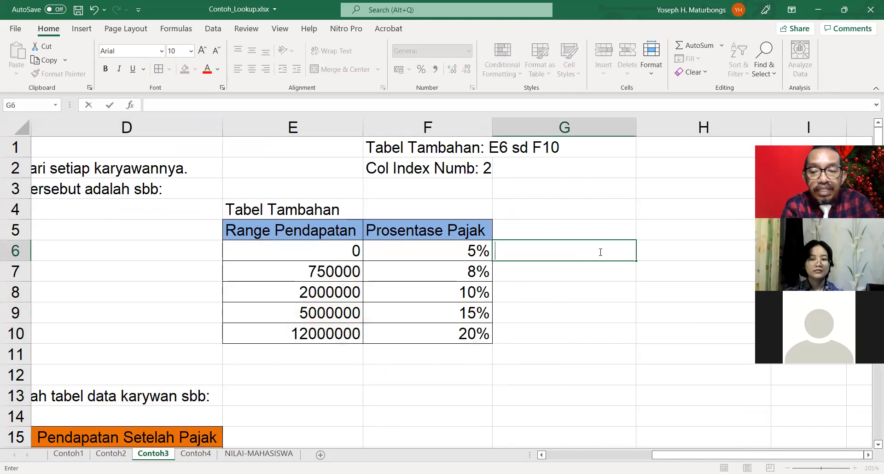
text(=100)
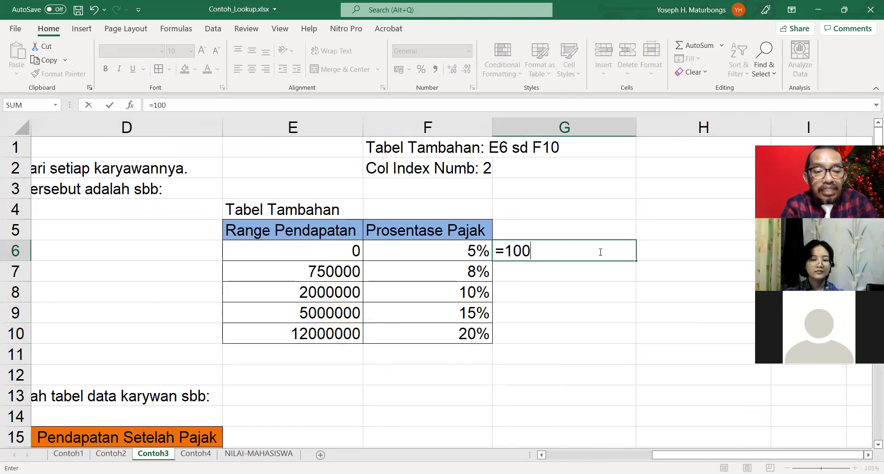
text(%-)
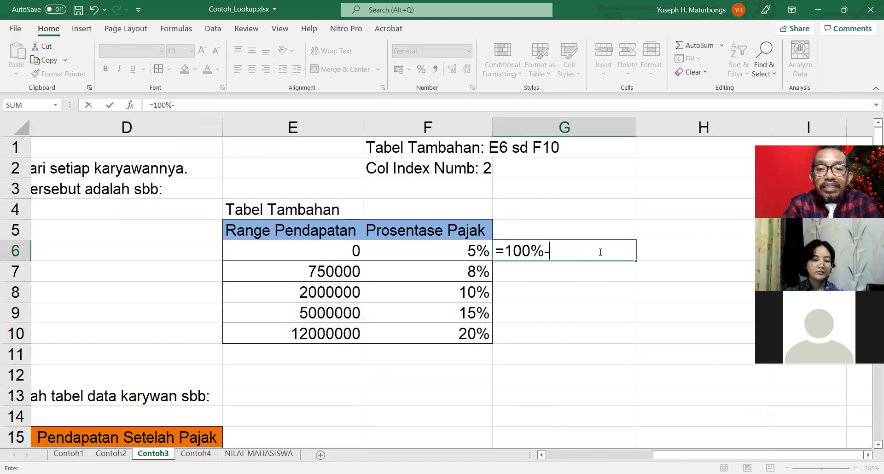
key(Left)
key(Return)
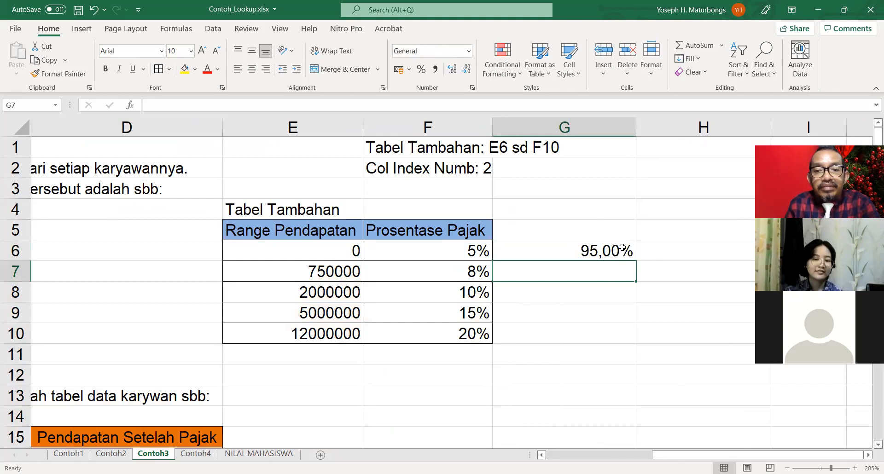
Step: Enter a formula in G8 that multiplies the percentage in G6 by the first employee's income in C16
click(626, 296)
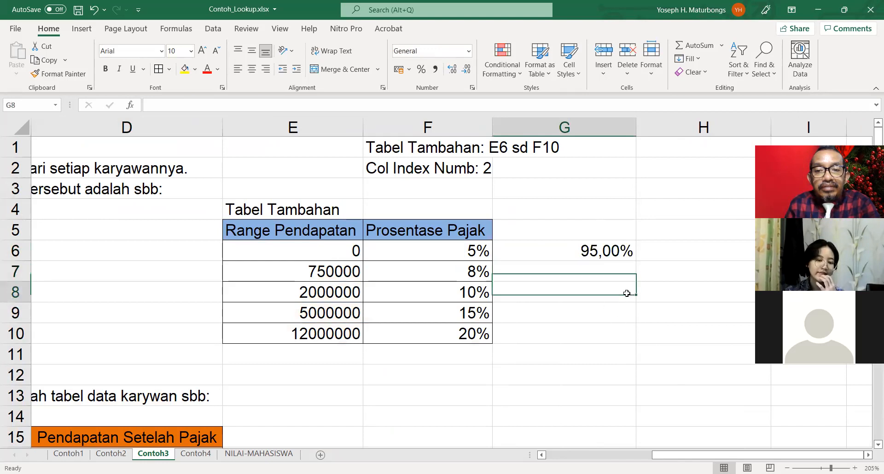
text(=)
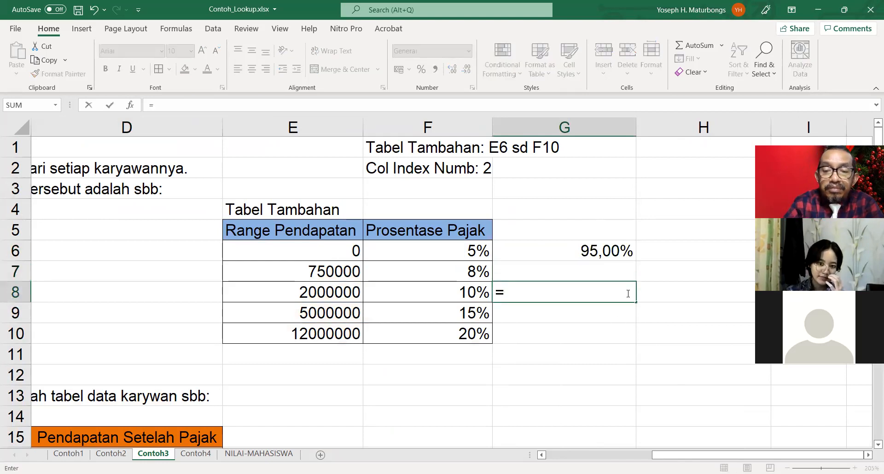
click(615, 251)
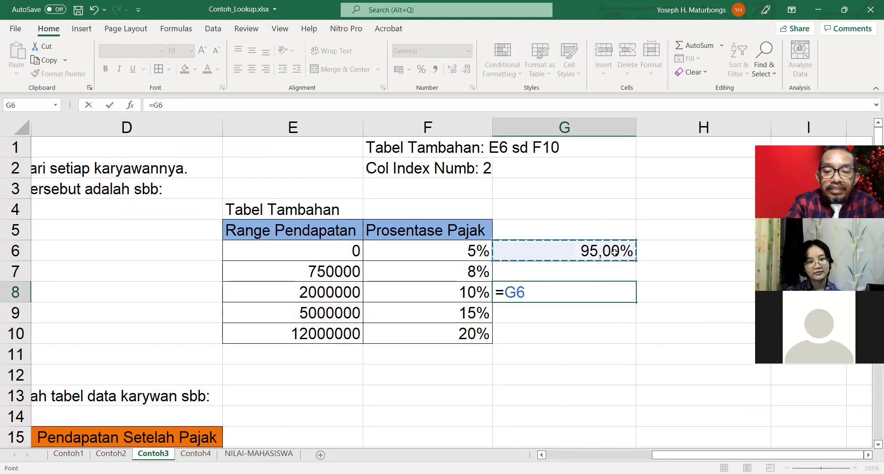
text(*)
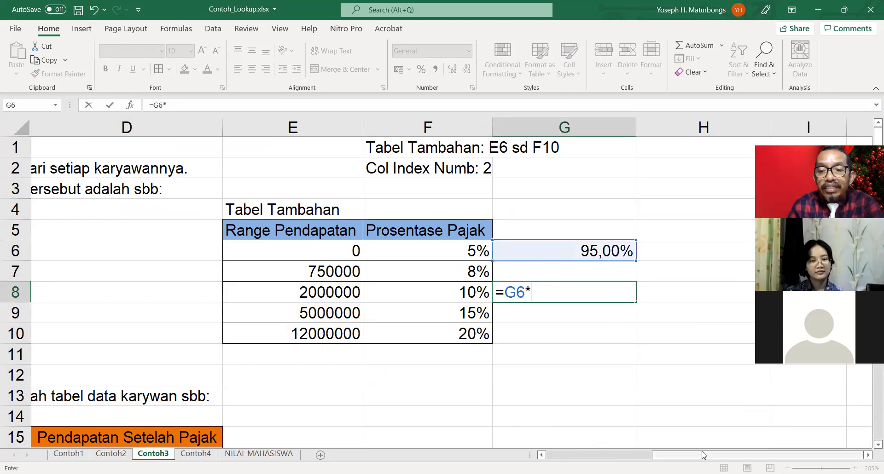
drag(703, 456, 647, 456)
scroll(422, 371, down, 2)
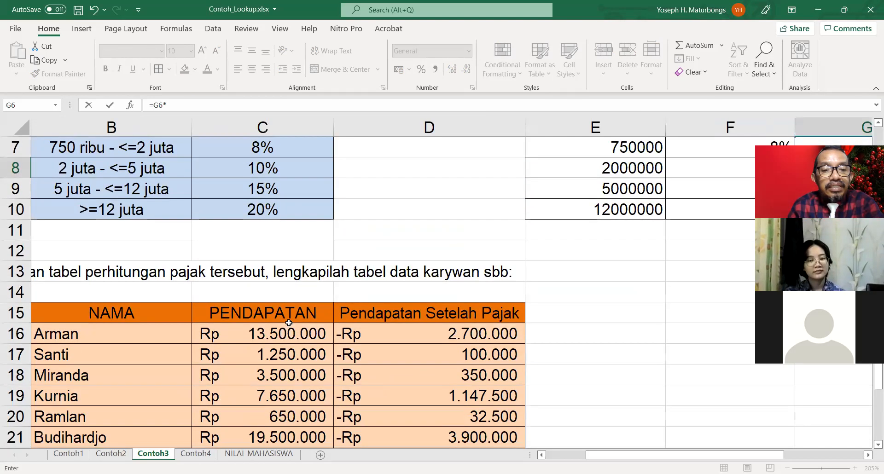
click(274, 336)
key(Return)
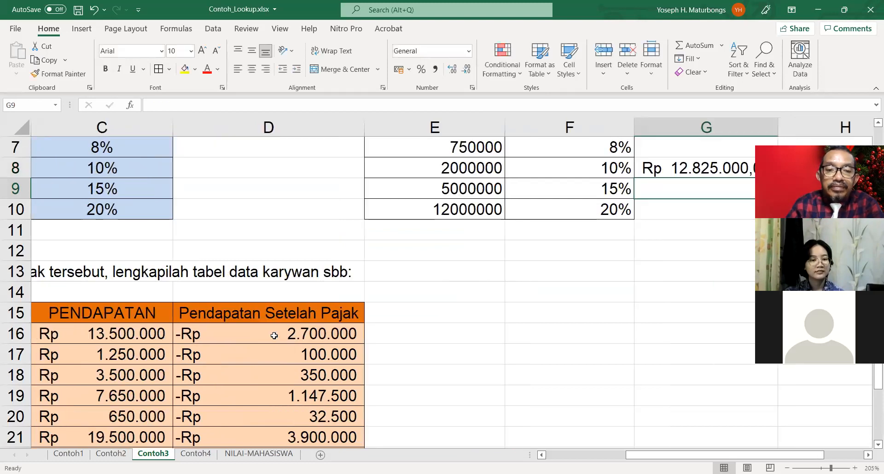
Step: Review the D16 formula and remove its *(100%-C16) multiplier, leaving =VLOOKUP(C16;$E$6:$F$10;2)
scroll(423, 322, up, 2)
scroll(505, 332, down, 2)
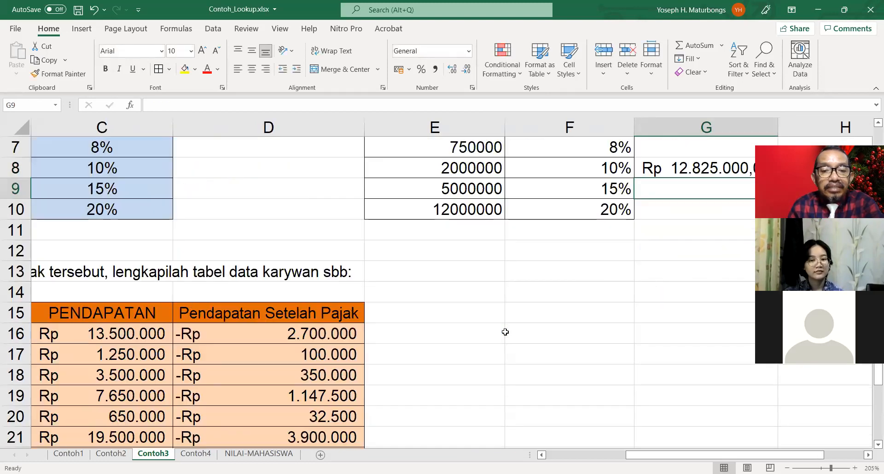
click(232, 337)
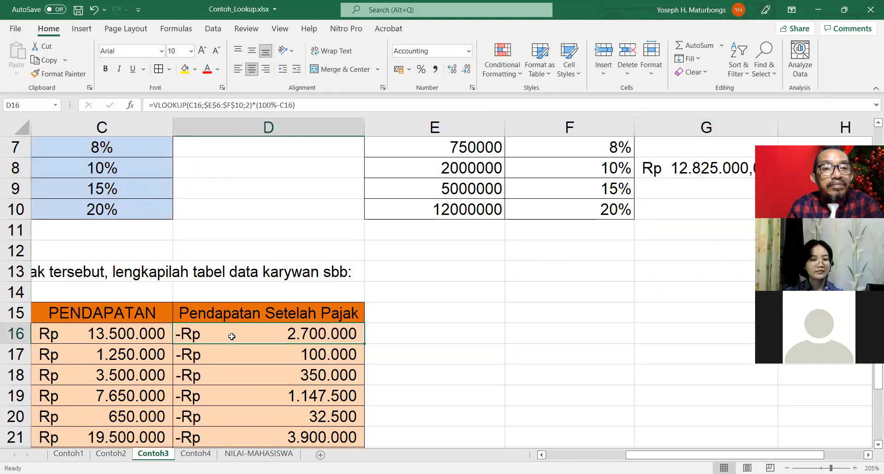
double_click(232, 337)
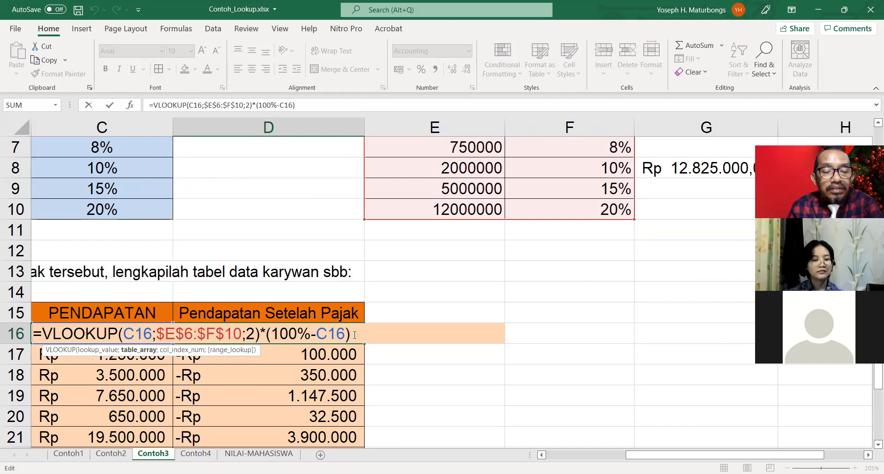
key(Return)
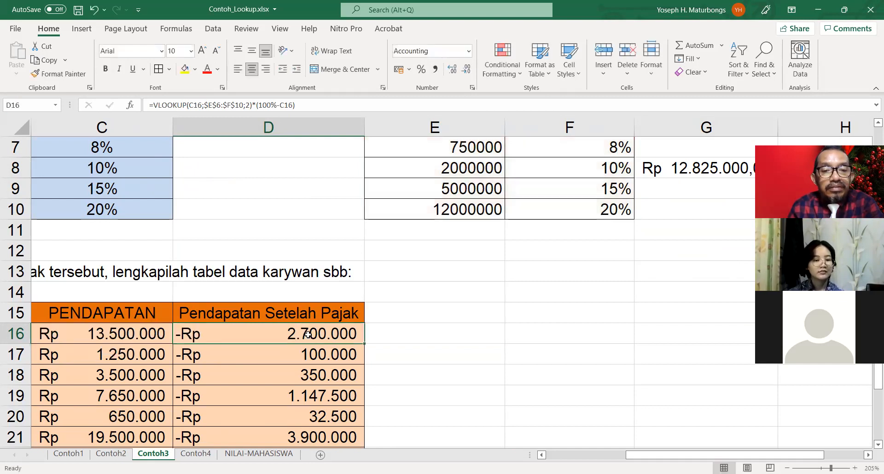
double_click(310, 334)
drag(266, 334, 378, 339)
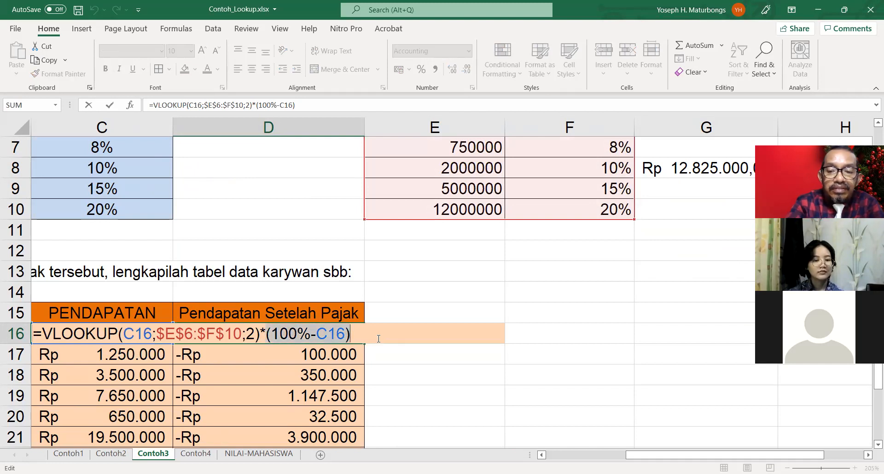
key(Delete)
key(BackSpace)
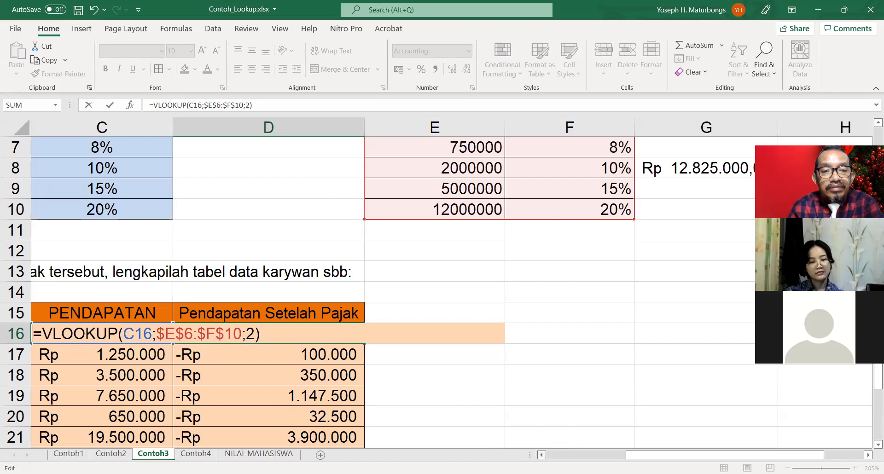
Step: Subtract the VLOOKUP in D16 from 100% inside parentheses, giving =(100% - VLOOKUP(C16;$E$6:$F$10;2))
click(542, 455)
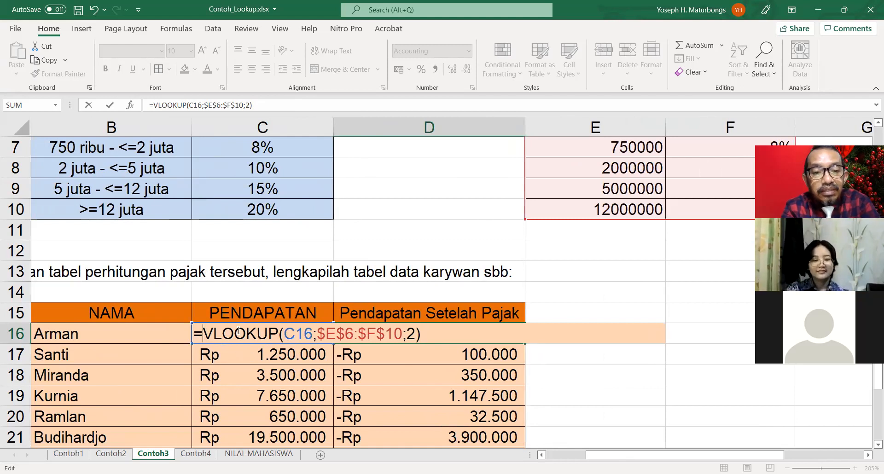
text((10)
text(00)
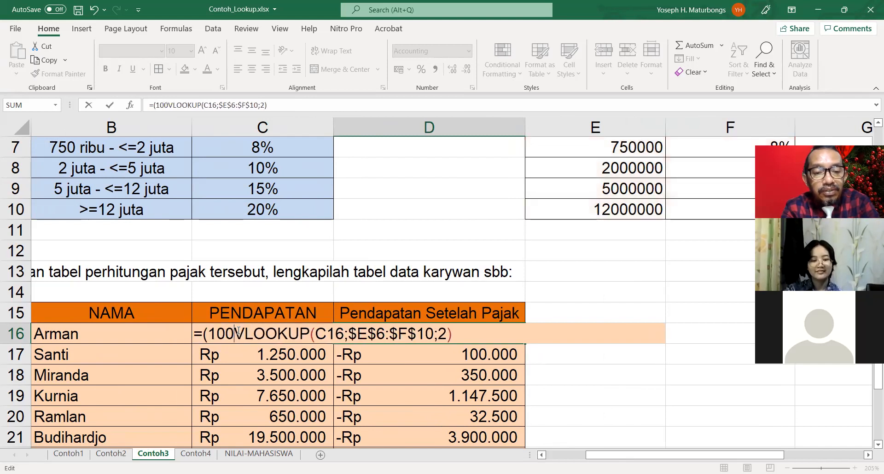
text(%)
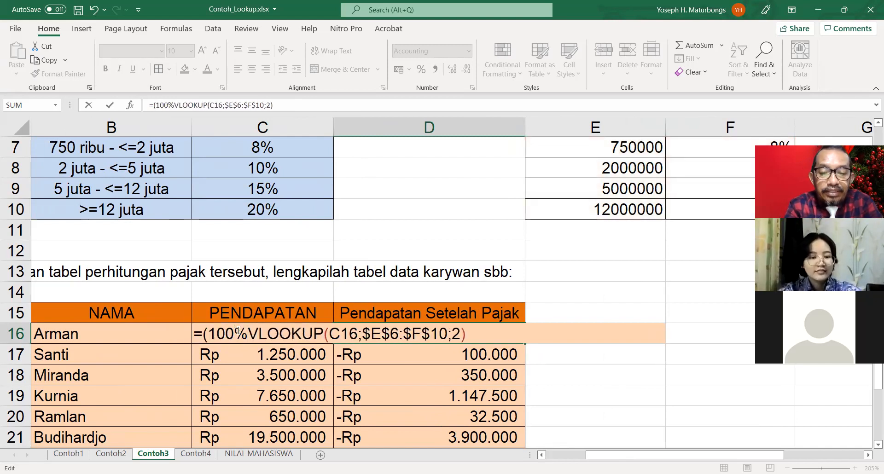
text( -)
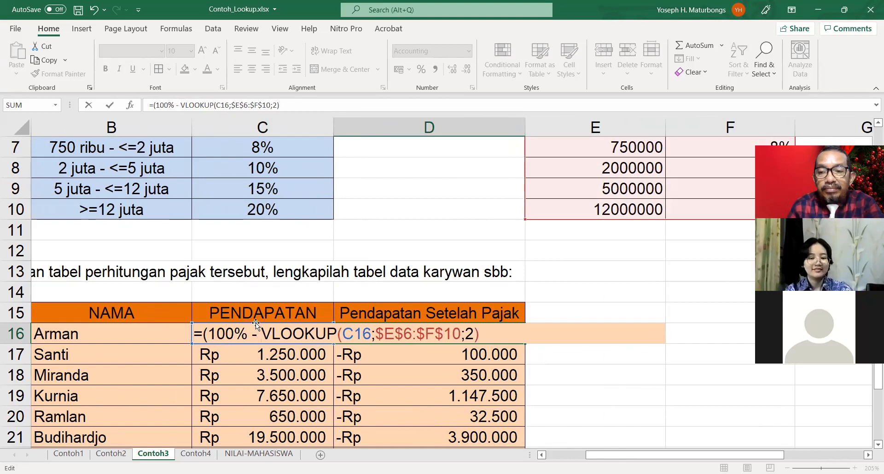
click(488, 337)
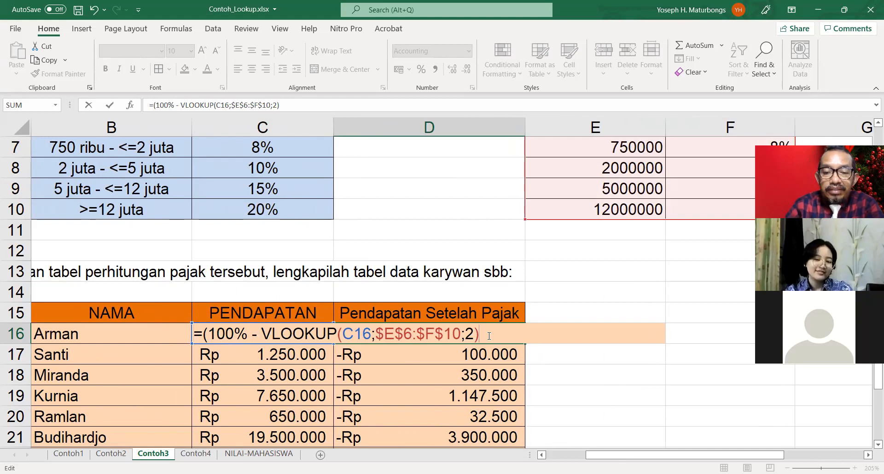
text())
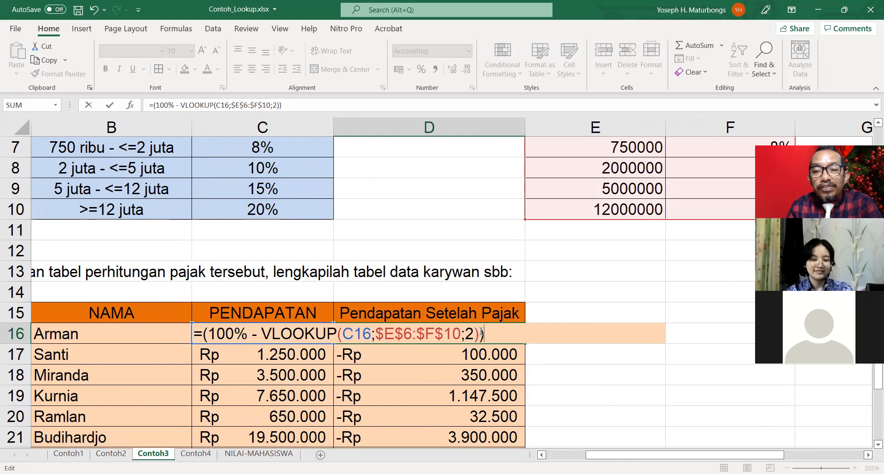
Step: Multiply the parenthesized expression in D16 by C16 and enter the formula =(100% - VLOOKUP(C16;$E$6:$F$10;2))*C16
text(*)
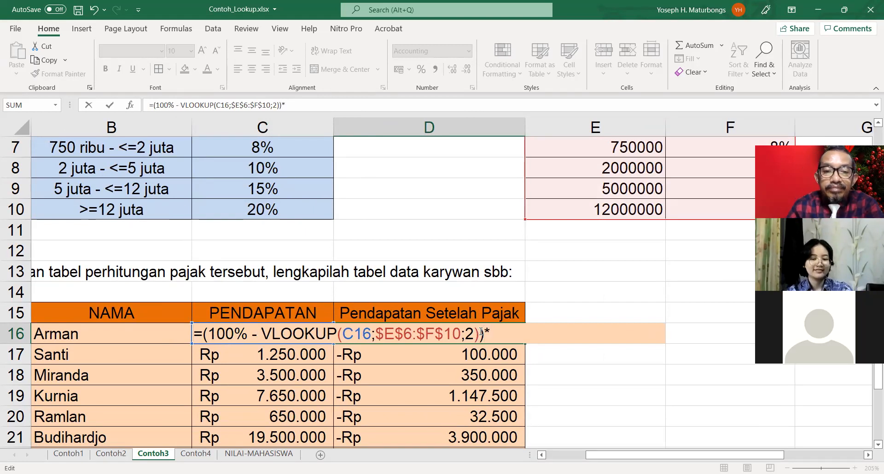
click(243, 356)
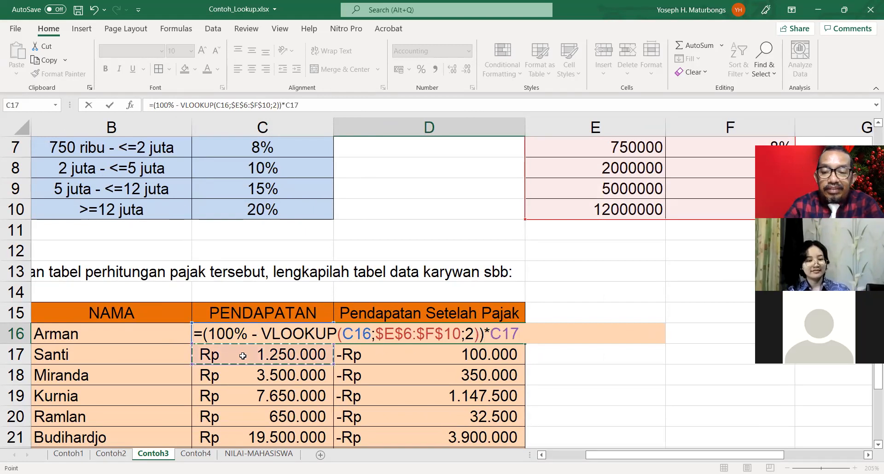
key(Up)
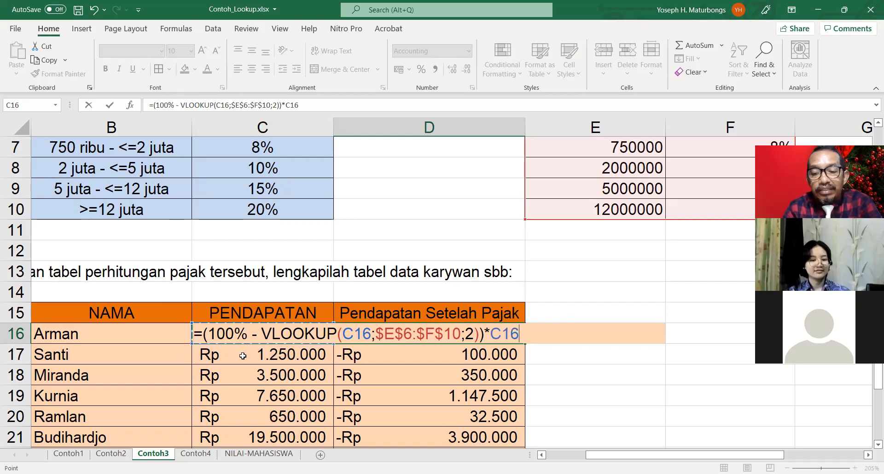
key(Return)
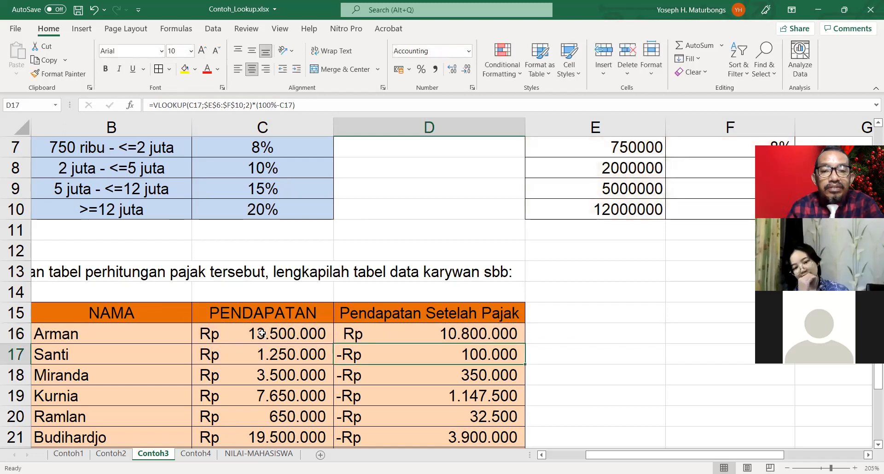
Step: Fill the new D16 formula down the Pendapatan Setelah Pajak column through D25 and review the filled rows
click(447, 333)
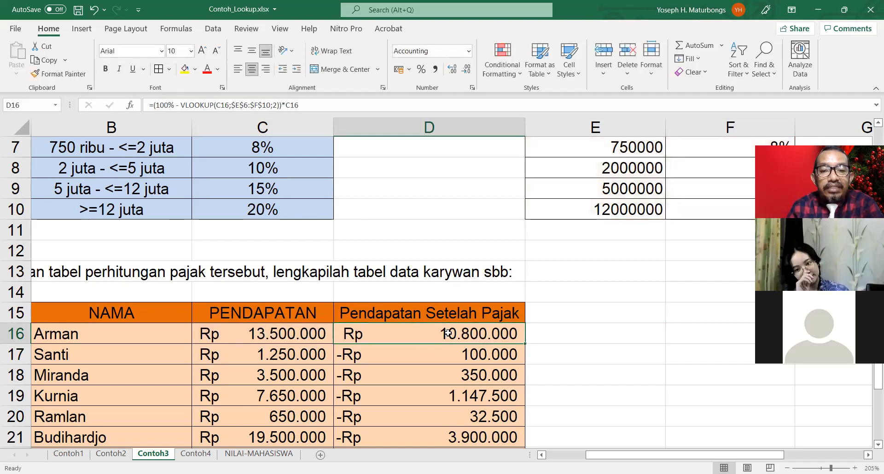
double_click(524, 344)
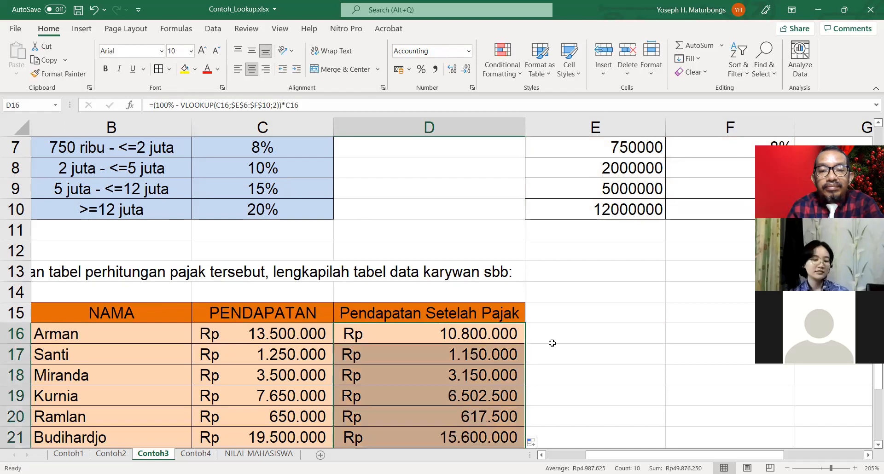
scroll(552, 343, down, 1)
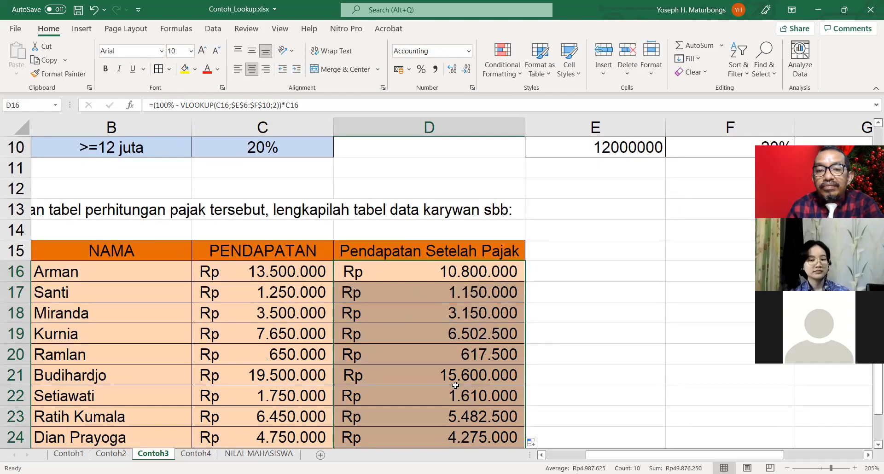
Step: Check the after-tax income in row 16 of the employee table against the Prosentase Pajak range table
click(245, 274)
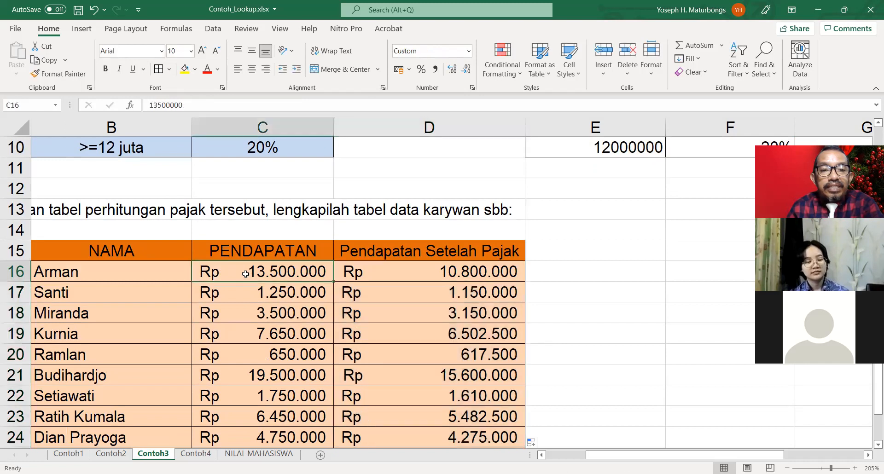
scroll(417, 283, up, 3)
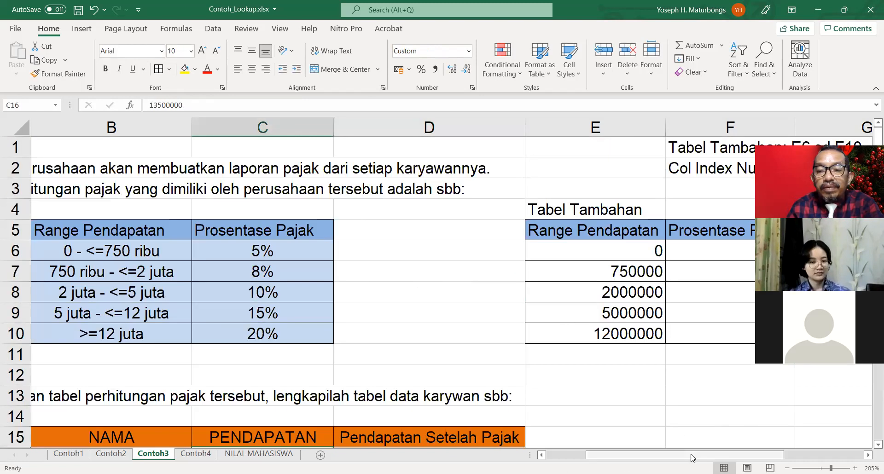
drag(693, 458, 628, 447)
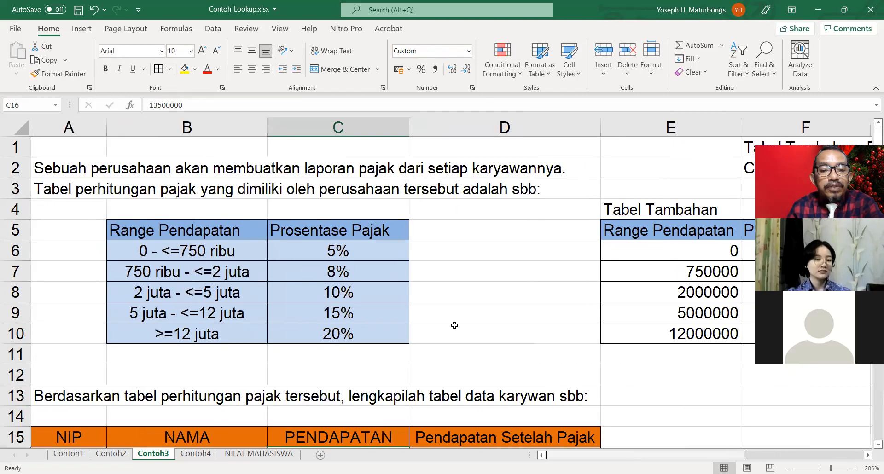
scroll(433, 305, down, 3)
click(573, 271)
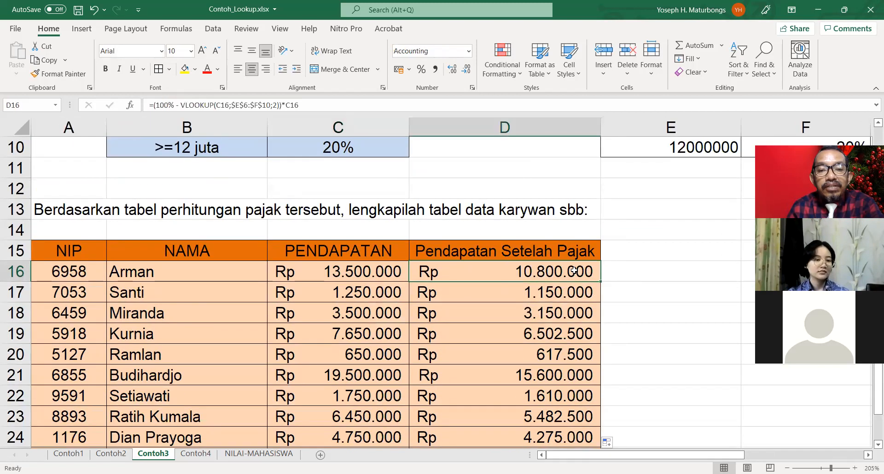
Step: Compare the income in C17 with the tax ranges and check its after-tax result in D17
click(364, 287)
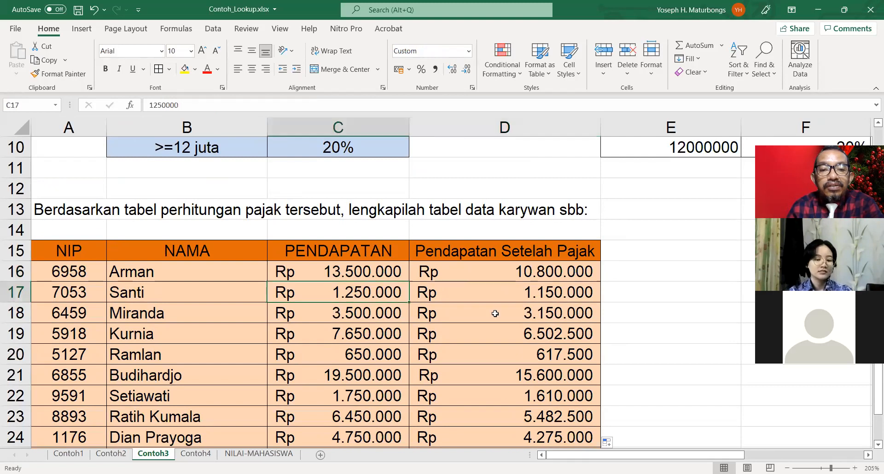
scroll(568, 314, up, 2)
scroll(568, 314, up, 1)
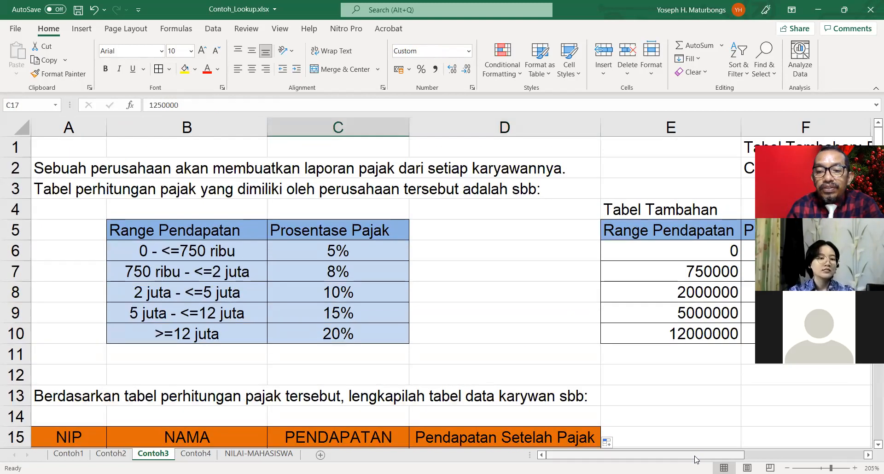
drag(695, 455, 668, 440)
scroll(669, 442, down, 4)
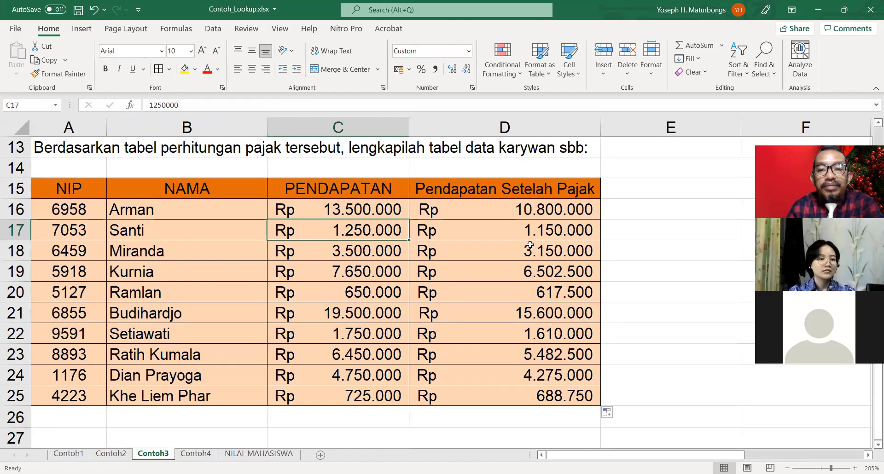
click(549, 229)
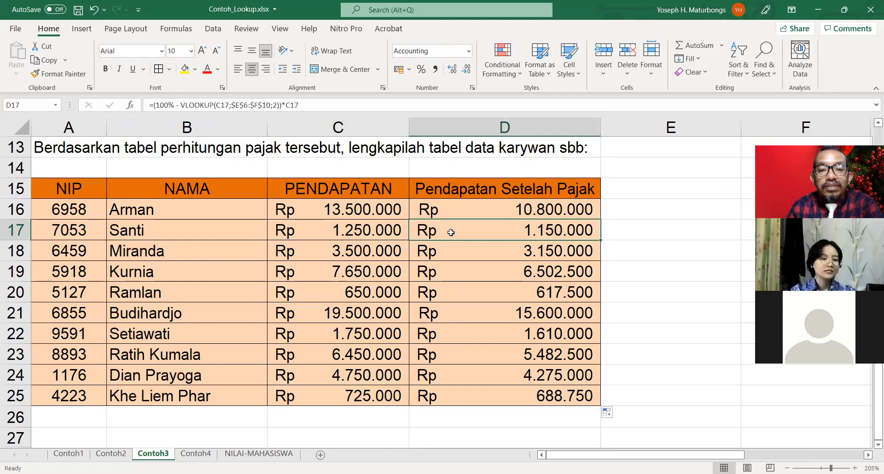
Step: Check the income in C20 against the tax ranges and review the after-tax results in D20, D21 and D25
click(362, 292)
scroll(555, 313, up, 4)
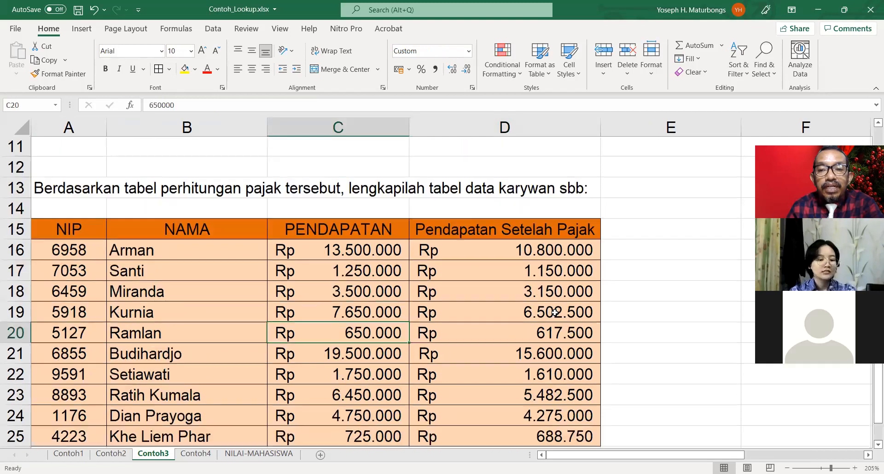
drag(670, 453, 634, 436)
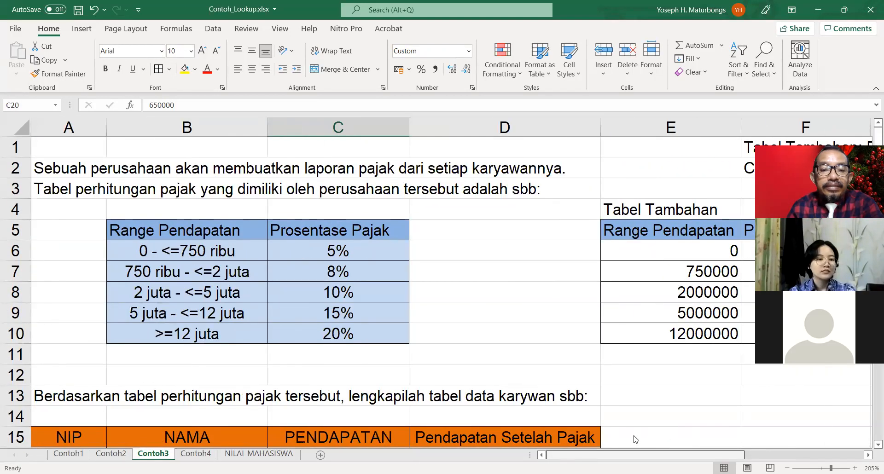
scroll(504, 336, down, 4)
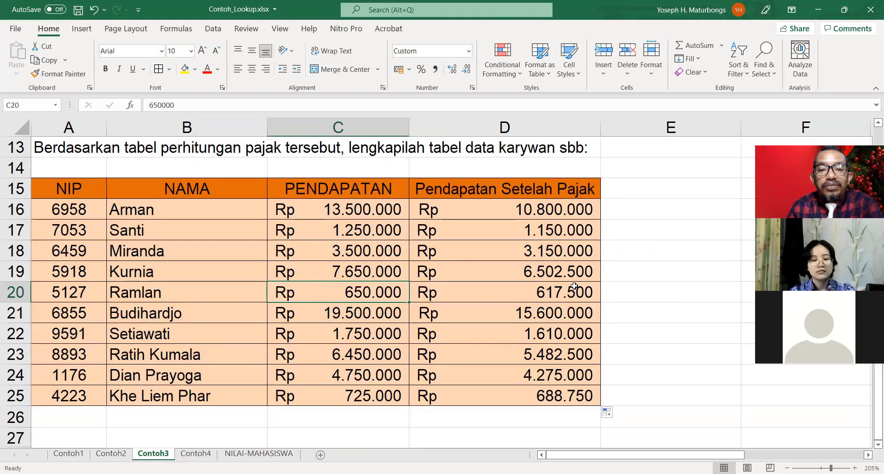
click(575, 288)
click(566, 315)
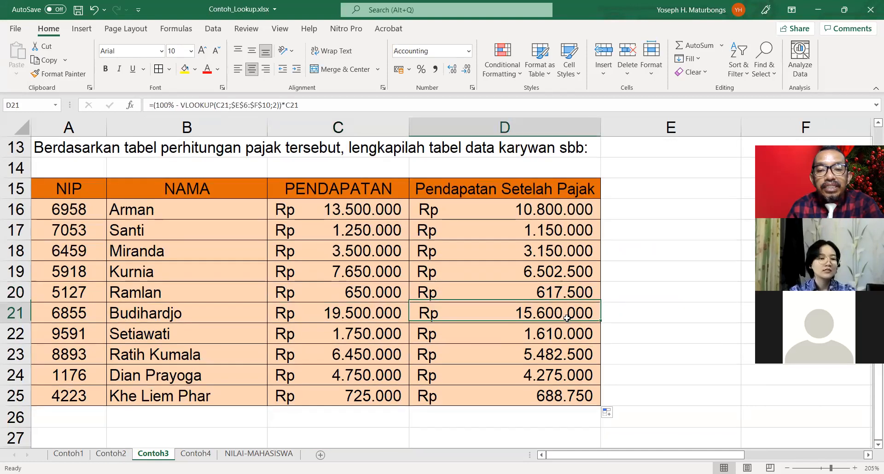
click(578, 402)
Step: Examine the 100%, VLOOKUP and C16 parts of the D16 formula and close it without changes
click(570, 207)
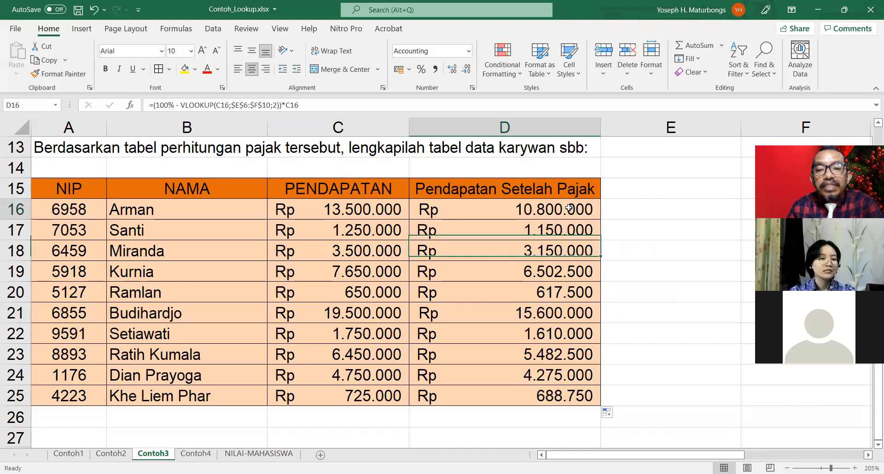
double_click(569, 208)
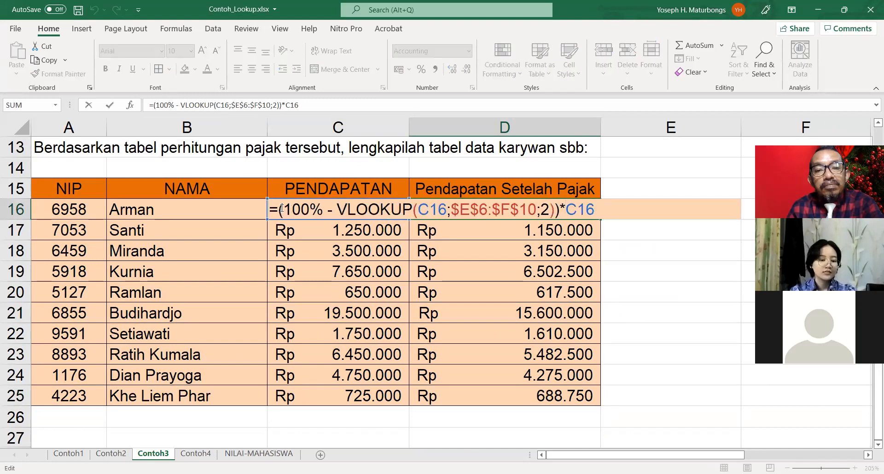
mouse_move(283, 209)
mouse_down()
mouse_move(340, 210)
mouse_move(282, 209)
mouse_up()
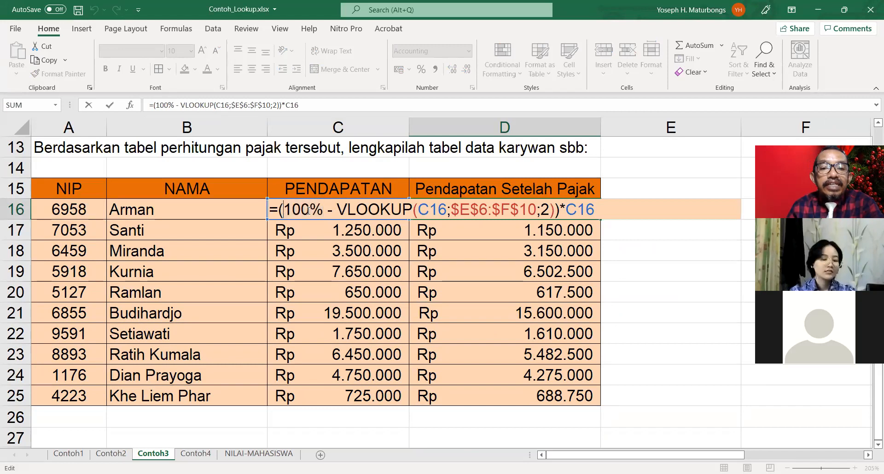
drag(338, 209, 597, 206)
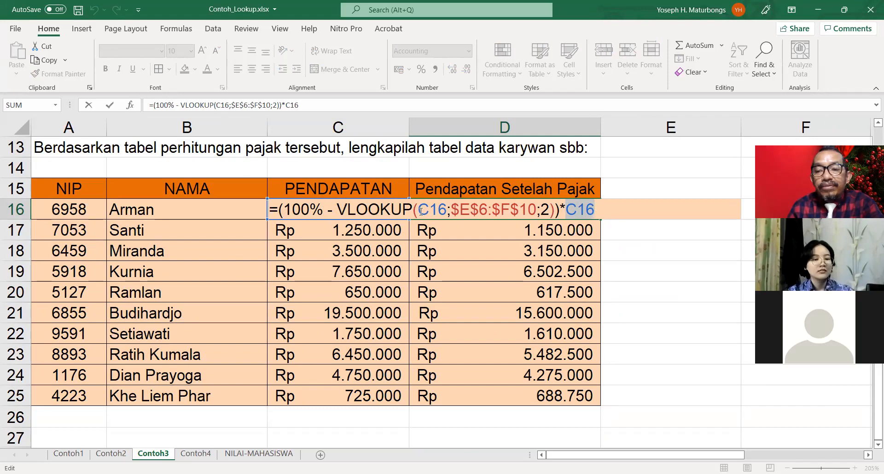
drag(283, 210, 324, 210)
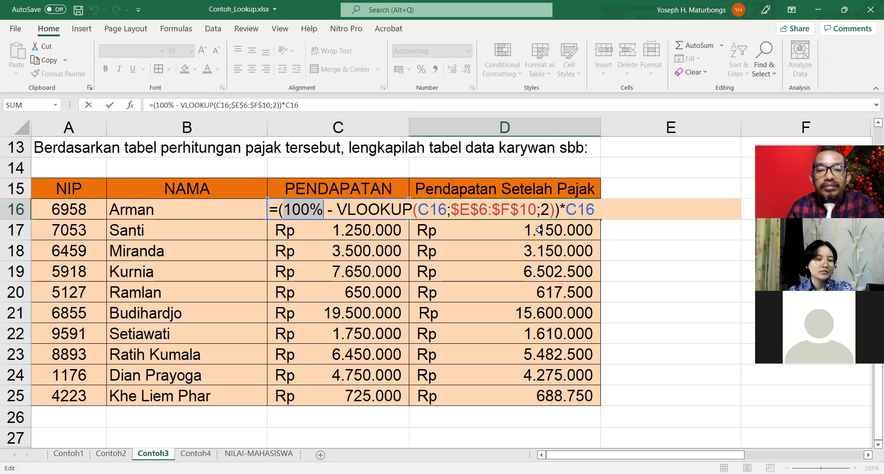
key(Return)
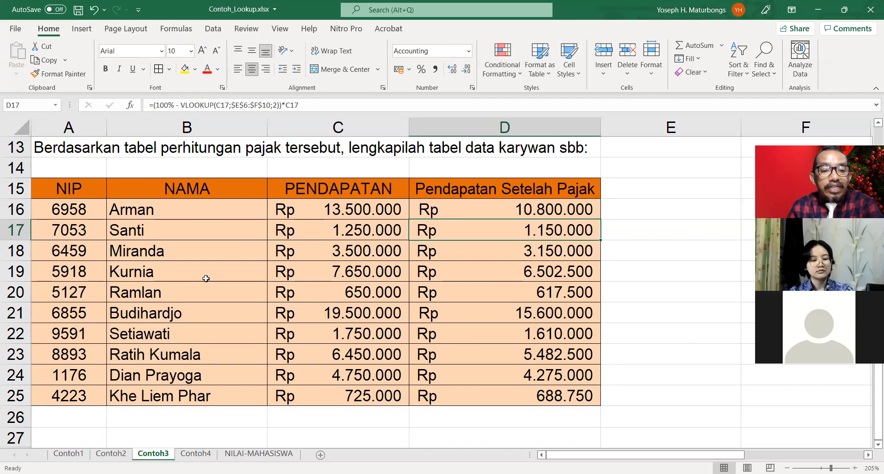
Step: Open sheet Contoh4 and examine the assignment text and the NILAI STENO, NILAI INGGRIS and NILAI ARSIP cells in row 9
click(197, 455)
scroll(237, 394, up, 3)
scroll(237, 394, up, 8)
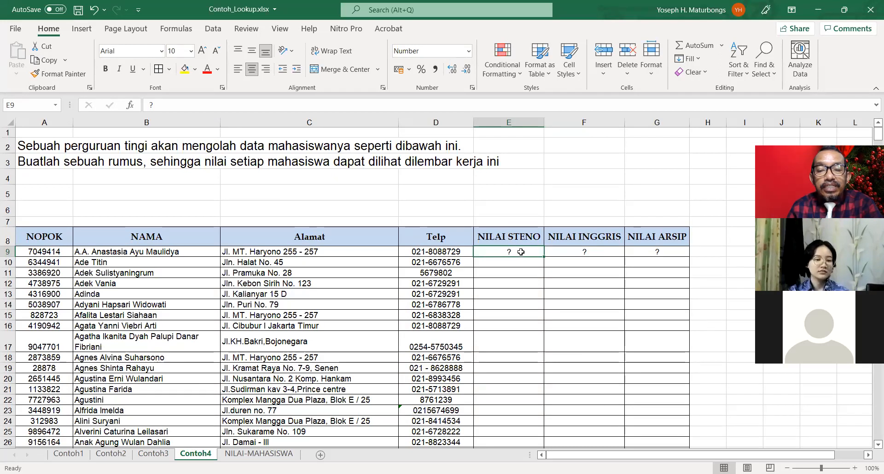
click(579, 250)
click(645, 250)
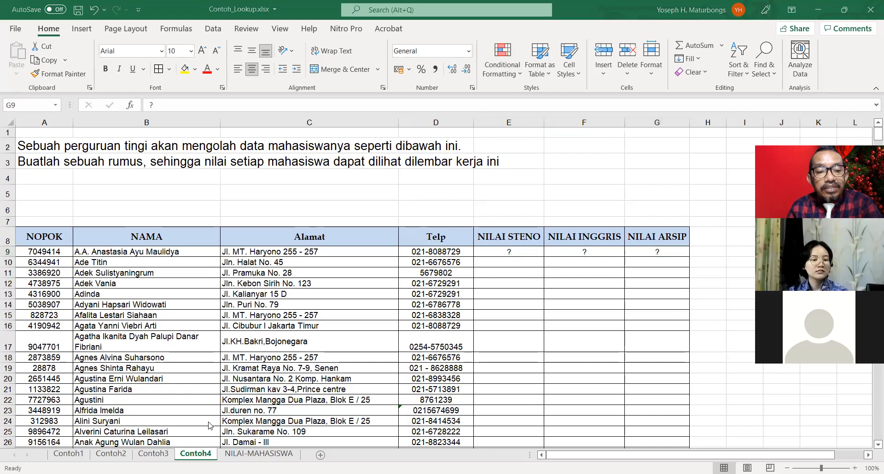
Step: Open sheet NILAI-MAHASISWA and examine the NOPOK column from its header
click(267, 454)
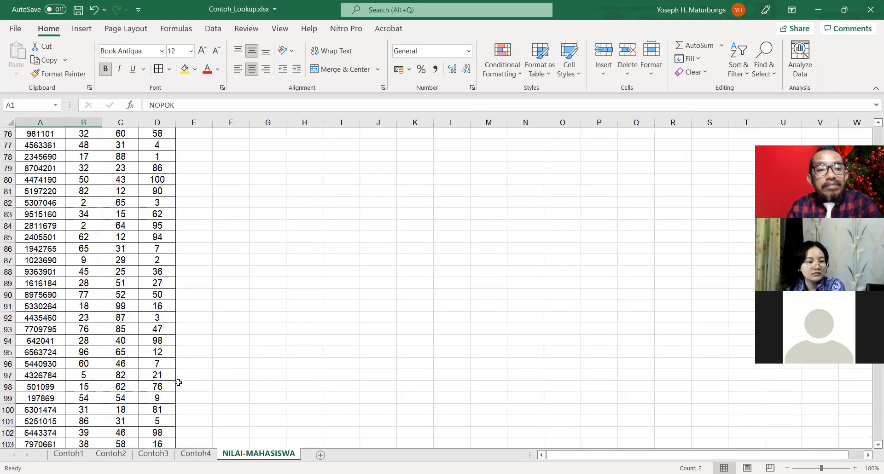
scroll(178, 383, up, 8)
scroll(178, 382, up, 17)
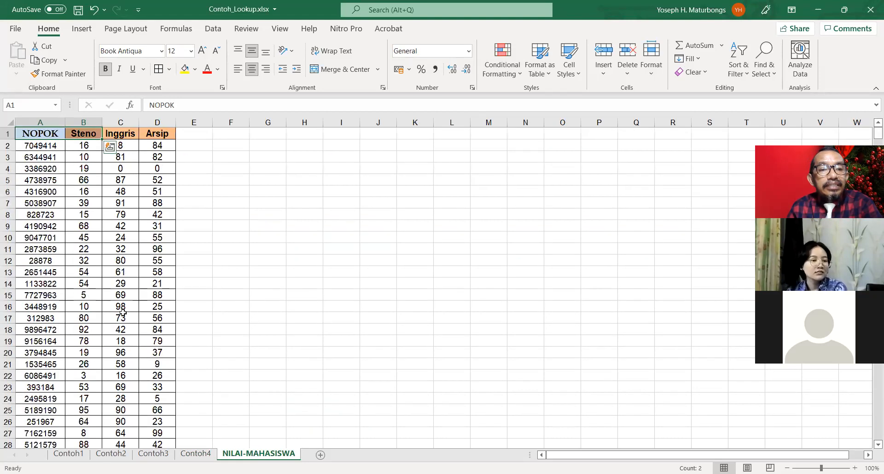
click(27, 145)
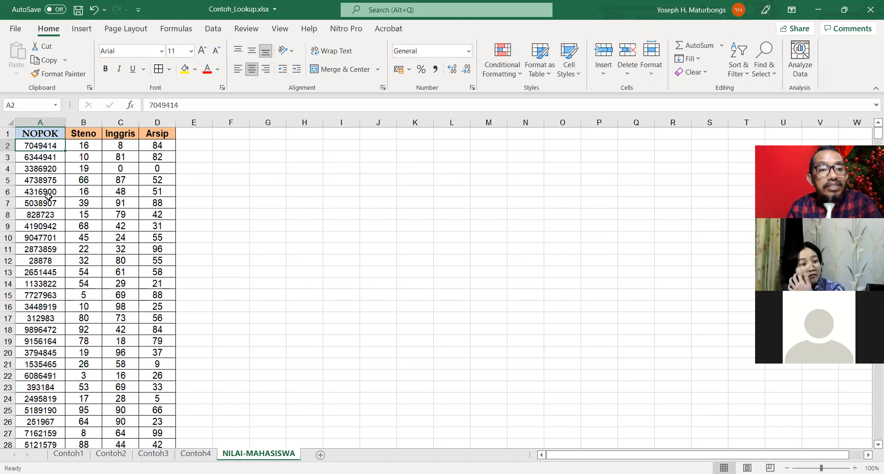
click(39, 133)
key(ctrl+shift+Down)
click(39, 157)
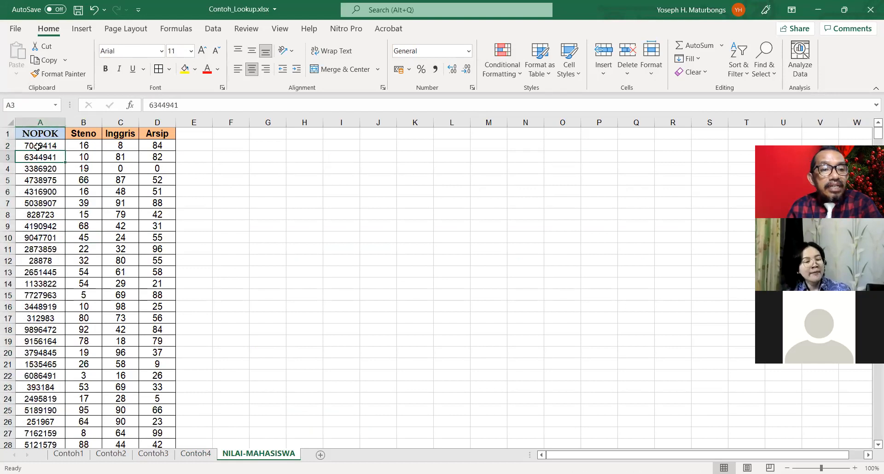
Step: Review the NOPOK, Steno, Inggris and Arsip entries of the first two students in rows 2 and 3
click(28, 145)
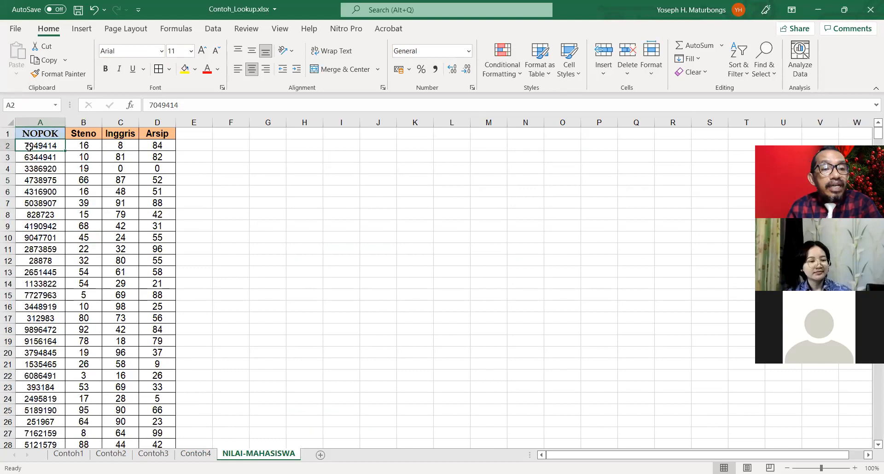
click(82, 146)
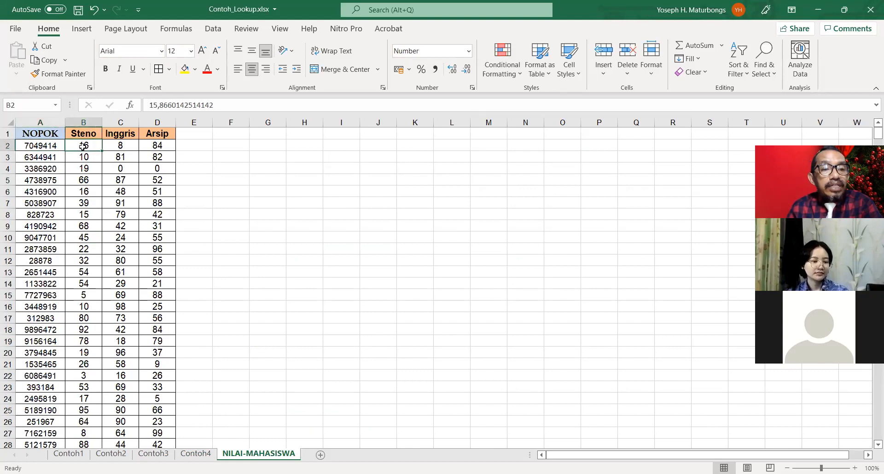
click(111, 144)
click(158, 147)
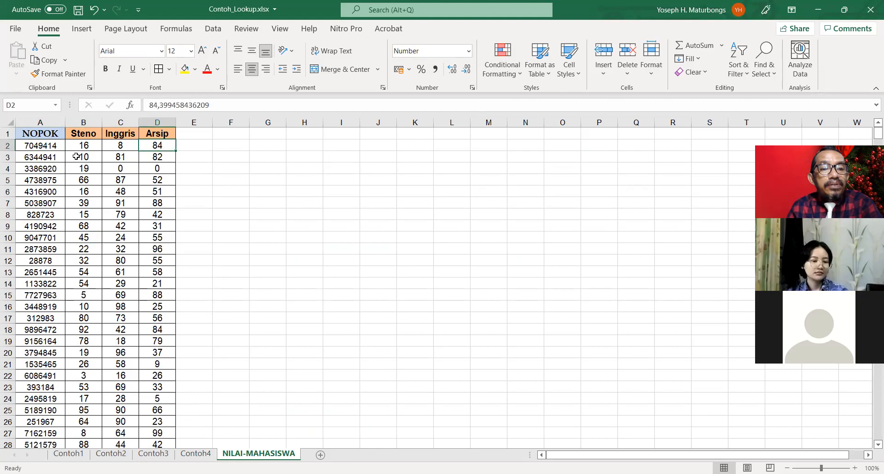
click(48, 159)
click(82, 158)
click(125, 156)
click(145, 158)
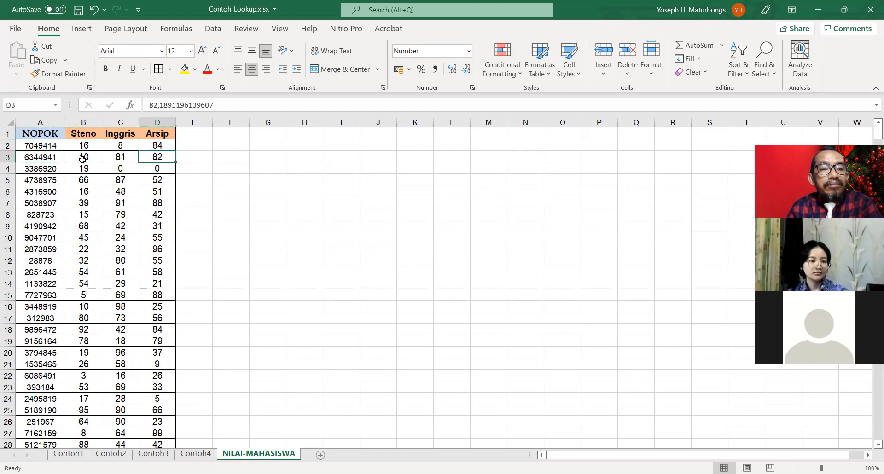
Step: Return to sheet Contoh4, review the empty grade range E9:G9 and select the first NILAI STENO cell, E9
click(198, 454)
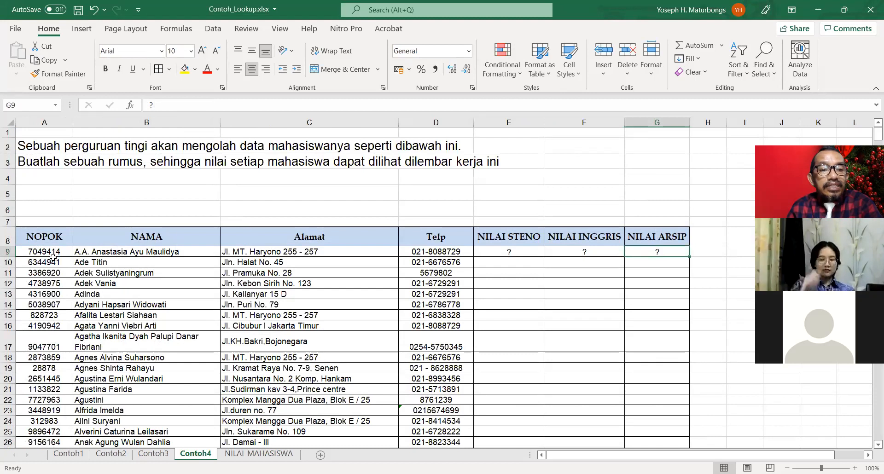
drag(516, 251, 668, 257)
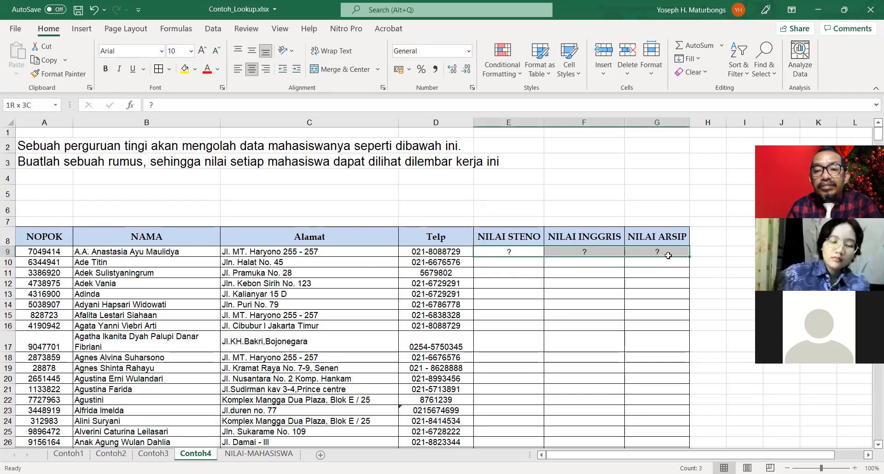
click(592, 304)
click(521, 253)
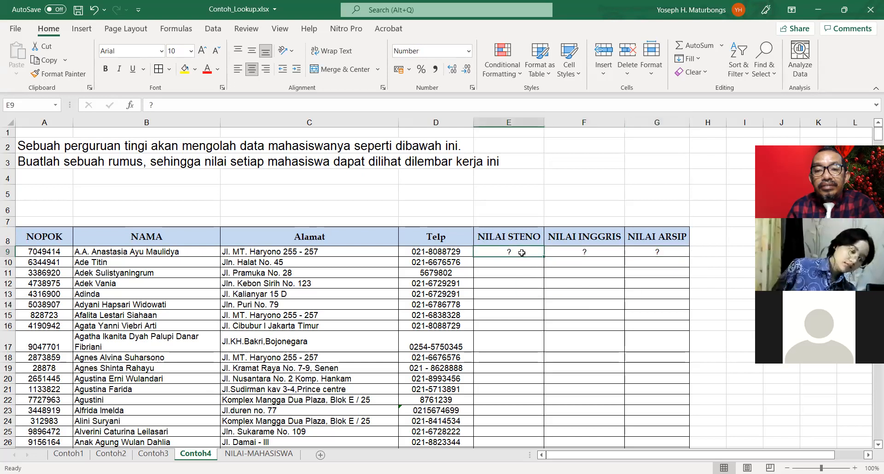
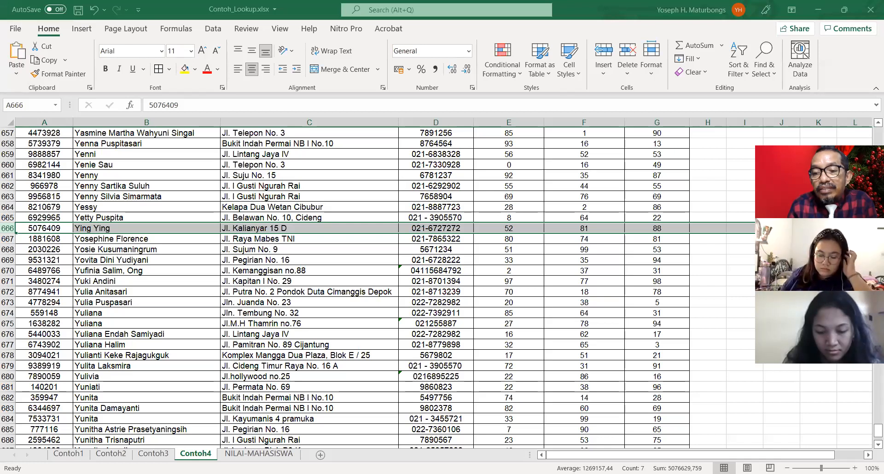
Step: Review the filled grade columns on sheet Contoh4 from row 666 upward and go to the NILAI STENO header, E8
scroll(625, 383, up, 8)
scroll(625, 383, up, 6)
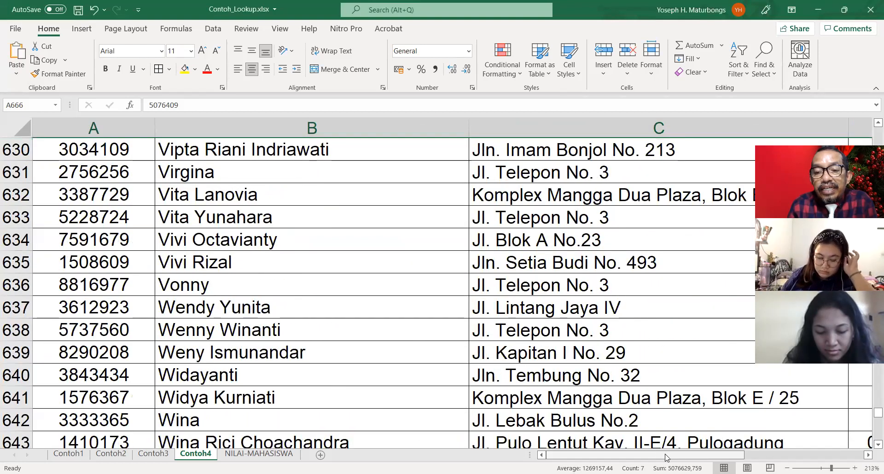
drag(666, 457, 804, 455)
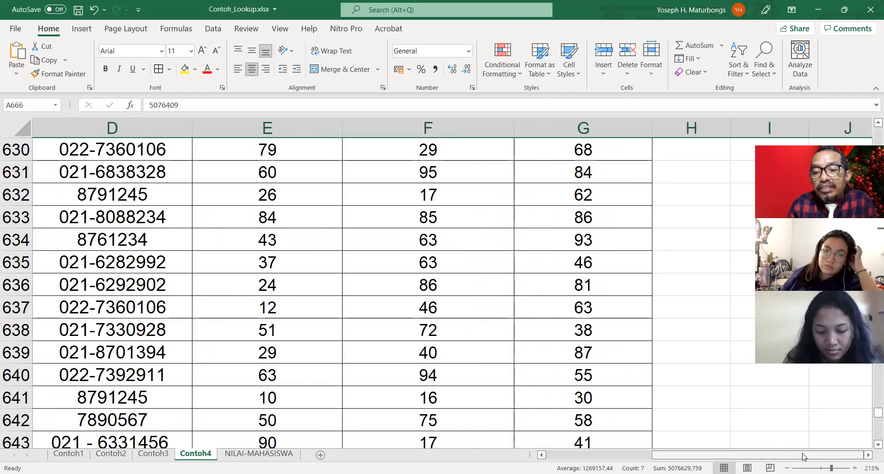
scroll(659, 348, up, 12)
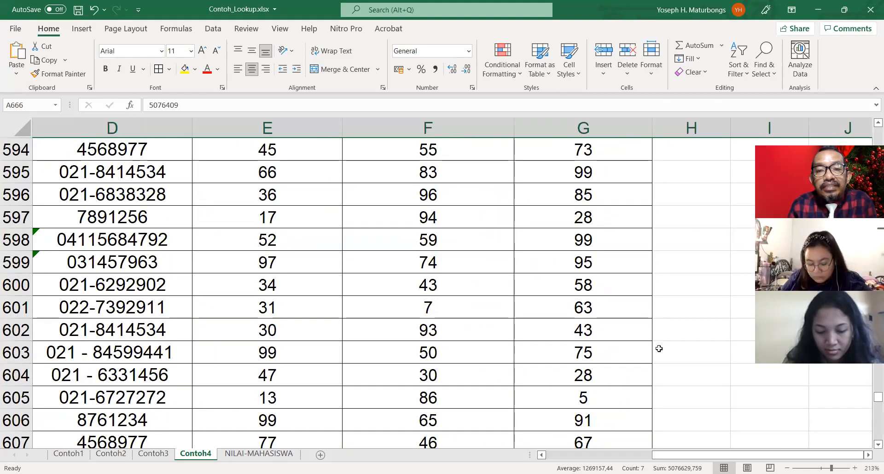
scroll(659, 349, up, 10)
click(271, 289)
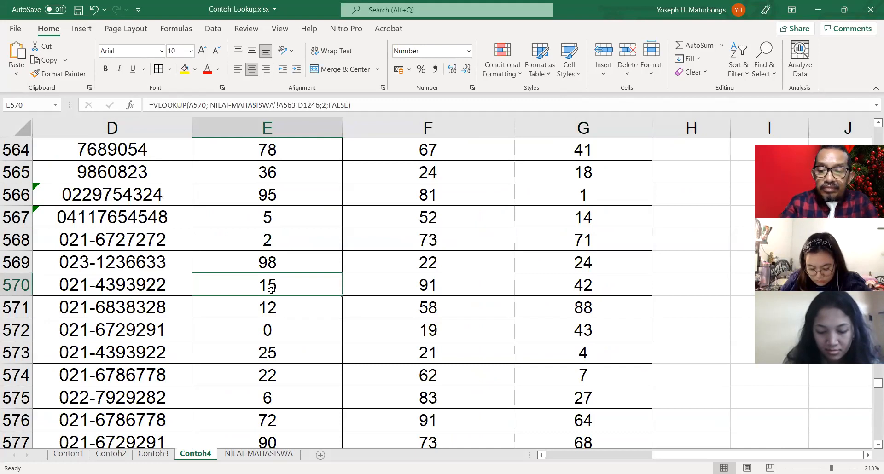
key(ctrl+Up)
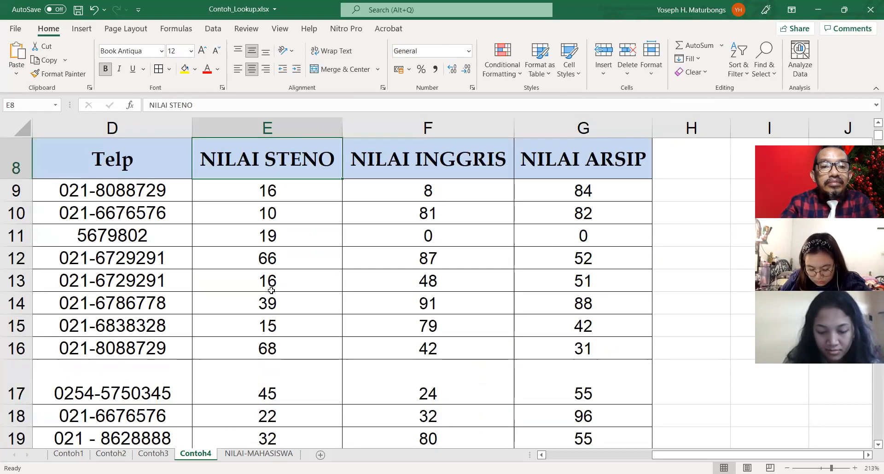
Step: Examine the table range and column index in E9's VLOOKUP formula, checking them against the columns on sheet NILAI-MAHASISWA
double_click(288, 192)
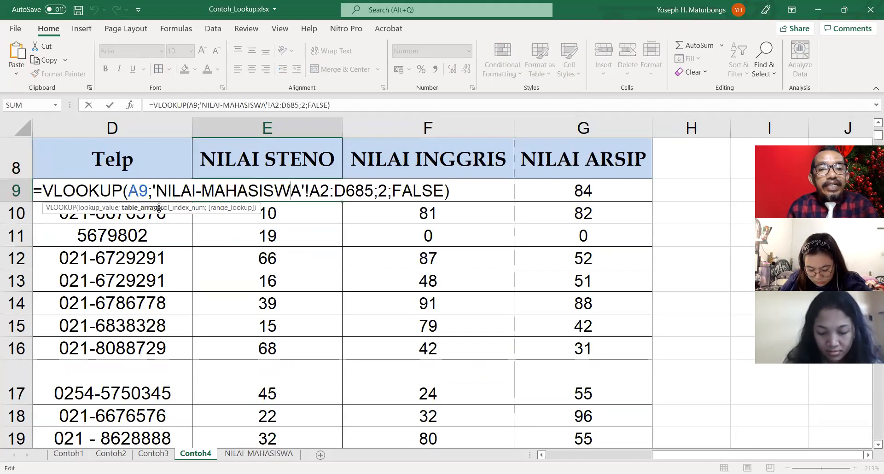
drag(128, 193, 372, 192)
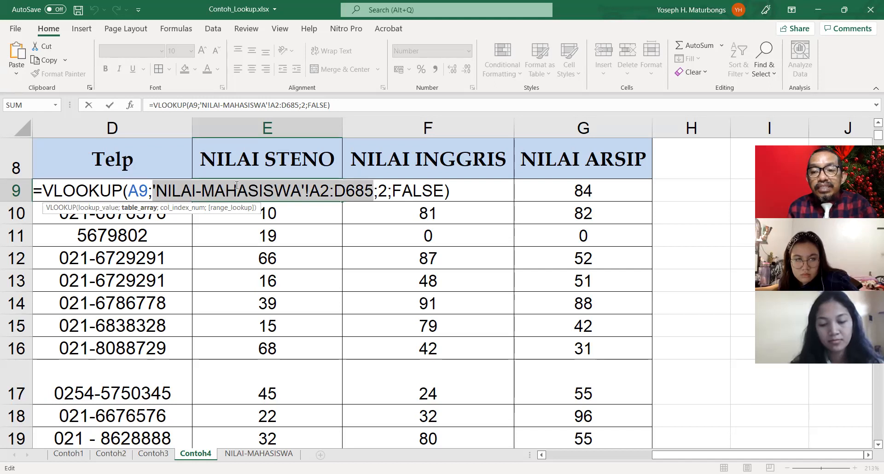
click(382, 190)
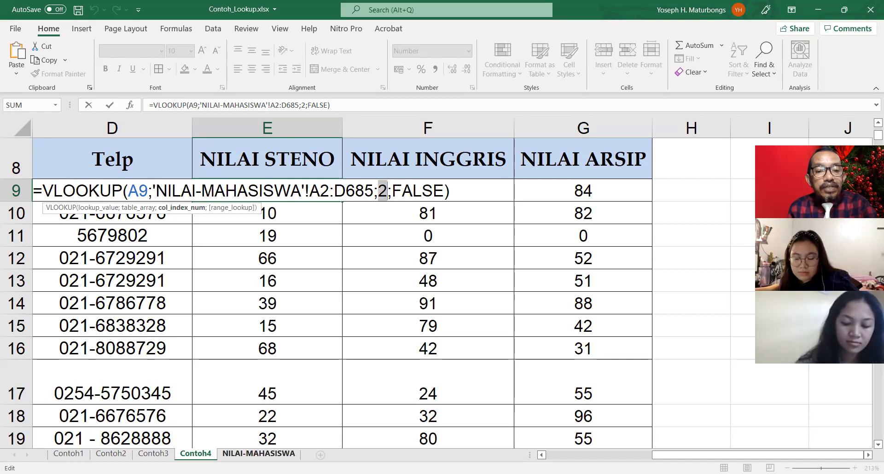
click(259, 453)
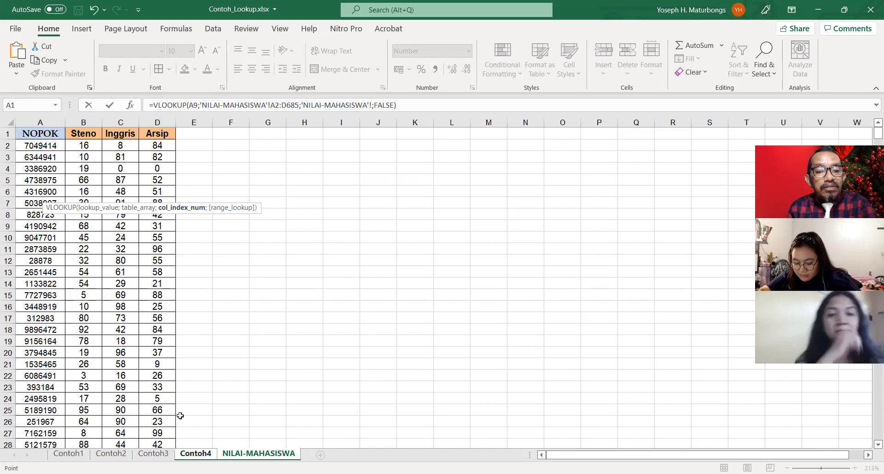
click(195, 454)
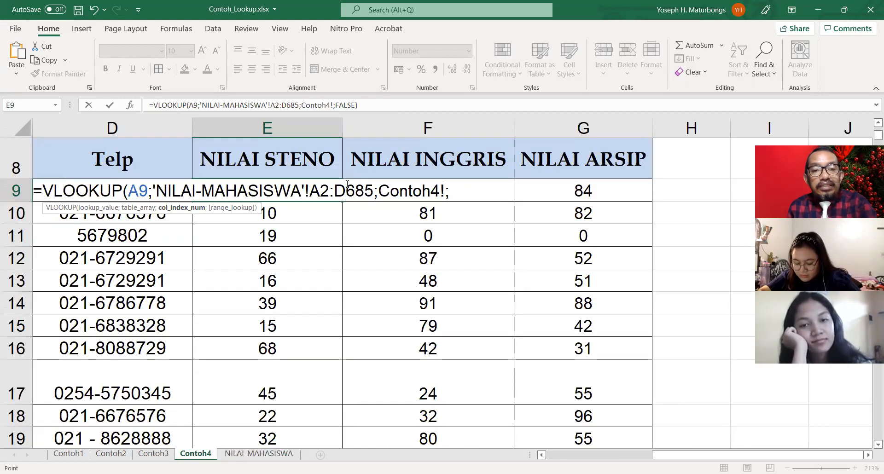
key(Escape)
double_click(280, 184)
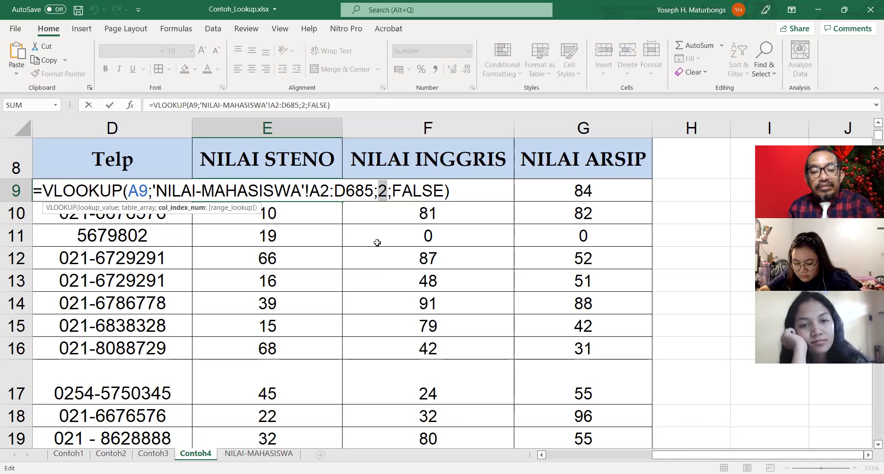
key(Escape)
Step: Inspect the column index argument in the VLOOKUP formulas of the first NILAI INGGRIS and NILAI ARSIP cells, F9 and G9
double_click(443, 182)
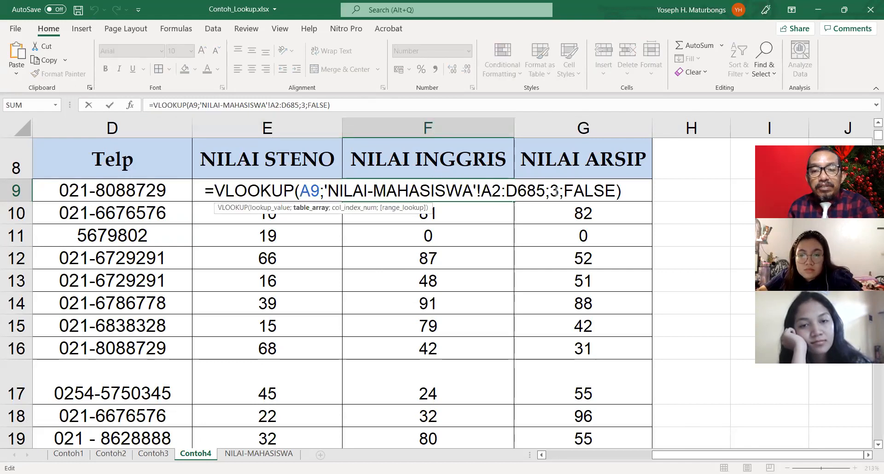
key(Escape)
double_click(577, 191)
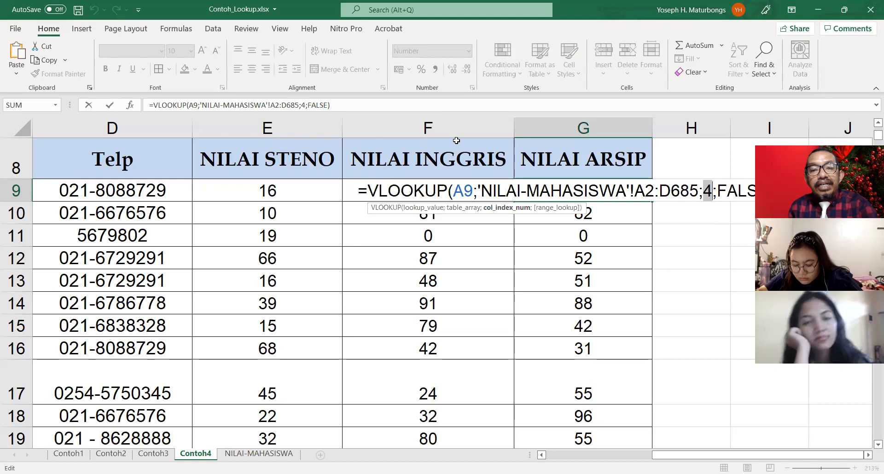
key(Escape)
Step: Compare the lookup value and table range across the VLOOKUP formulas in E9, F9 and G9, leaving each formula unmodified
double_click(278, 192)
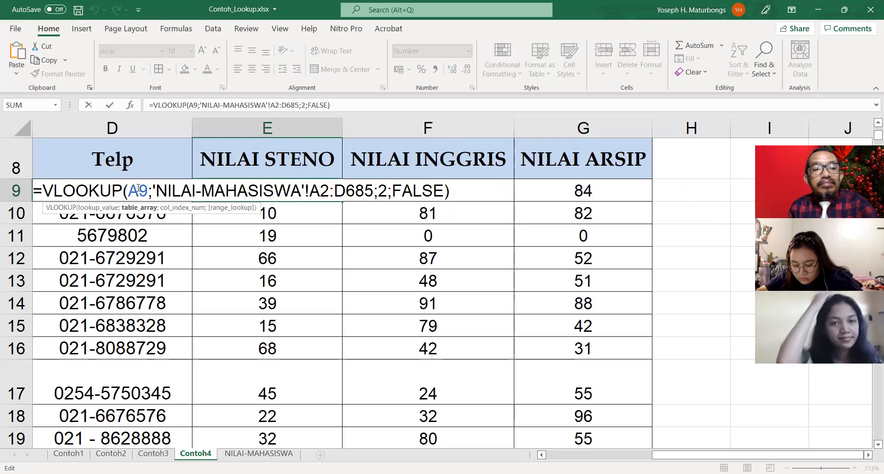
key(Escape)
double_click(463, 190)
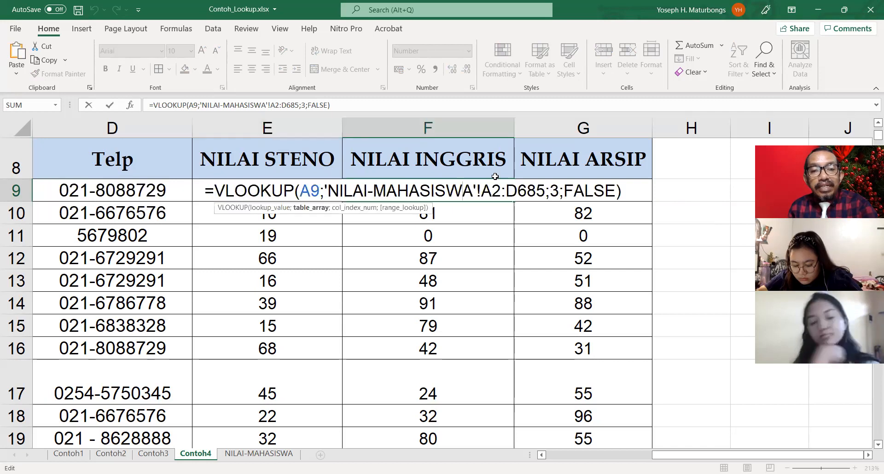
key(Escape)
double_click(571, 189)
click(511, 196)
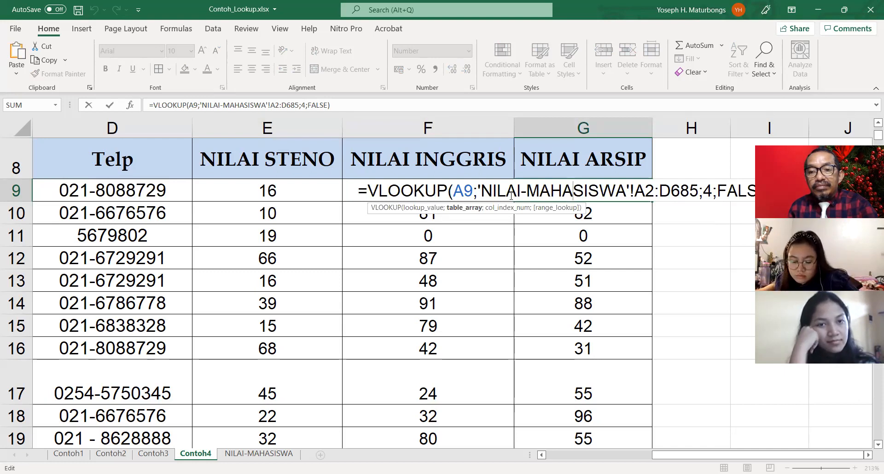
key(Escape)
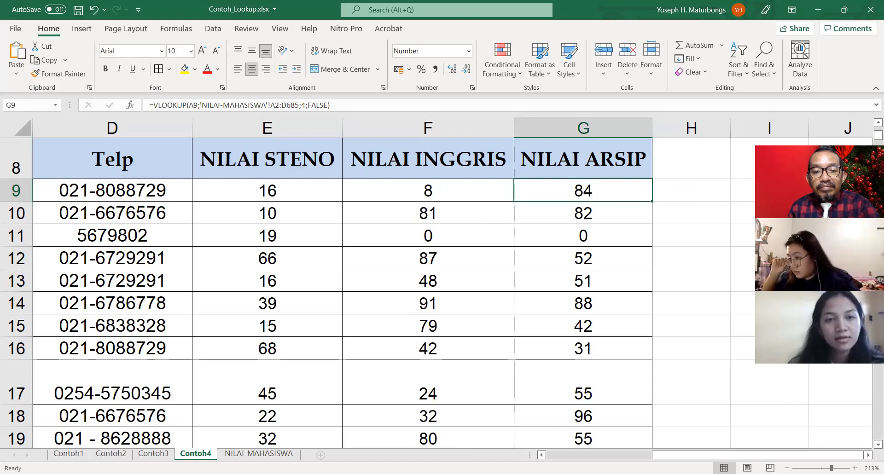
Step: Go to the NOPOK column on Contoh4 and select the student numbers from A9 to A19
key(alt+Tab)
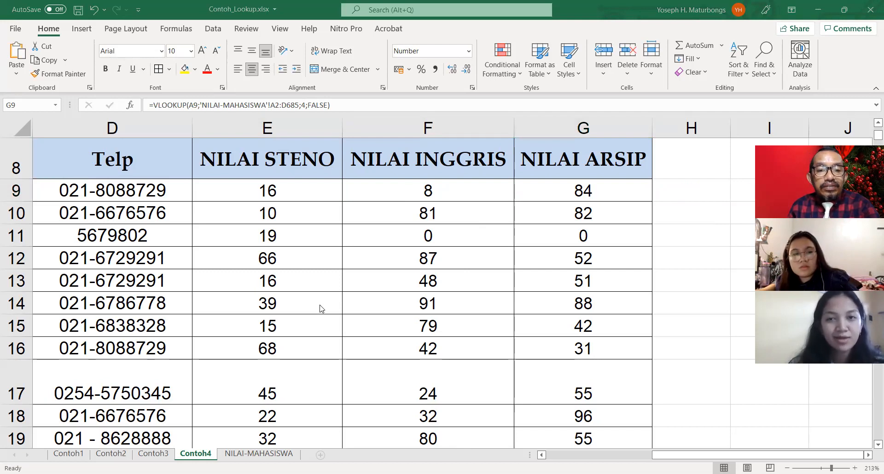
click(670, 458)
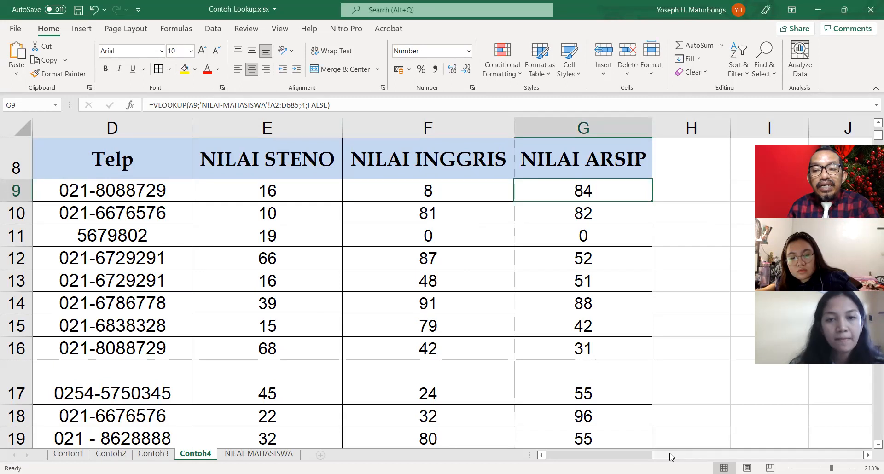
drag(670, 457, 581, 455)
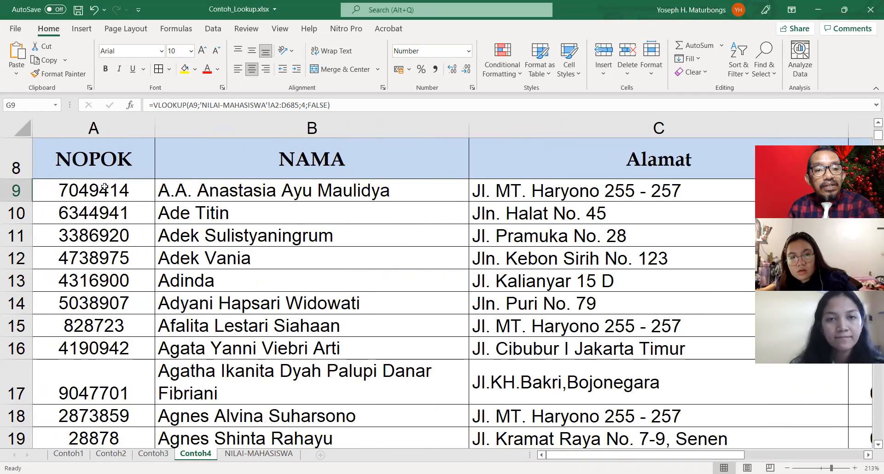
click(96, 191)
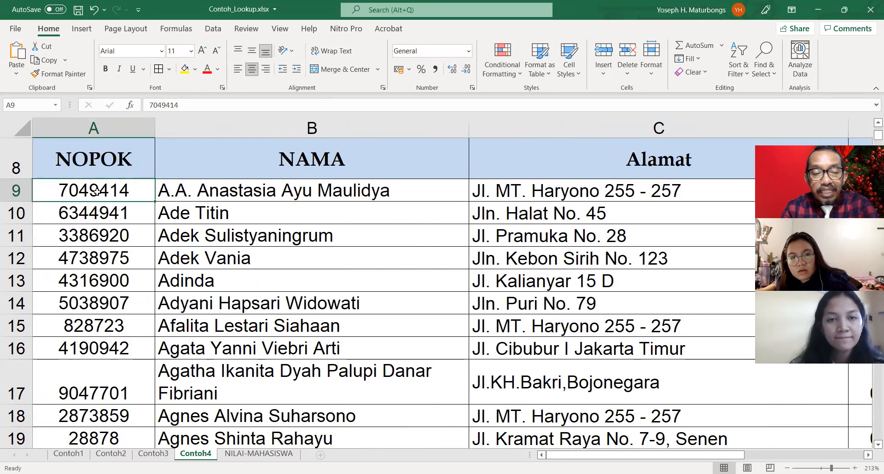
key(shift+Down)
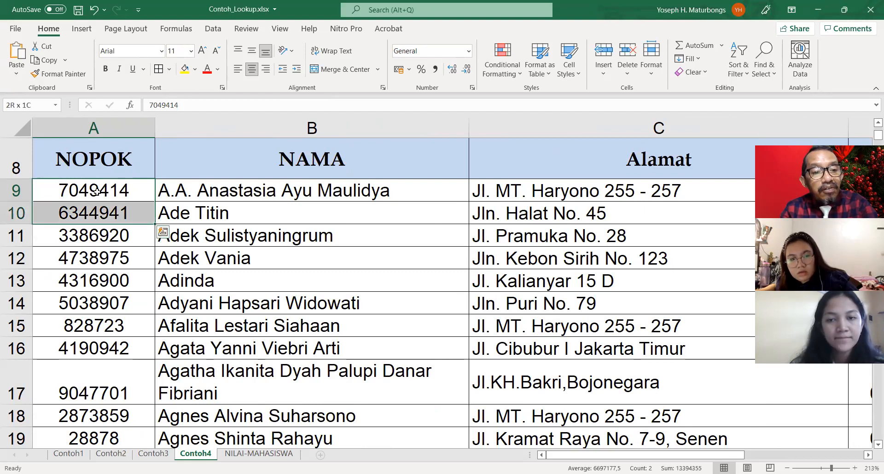
key(shift+Down)
key(shift+Down)
key(shift+Down)
key(shift+Down)
key(shift+Down)
key(shift+Down)
key(shift+Down)
key(shift+Down)
key(shift+Down)
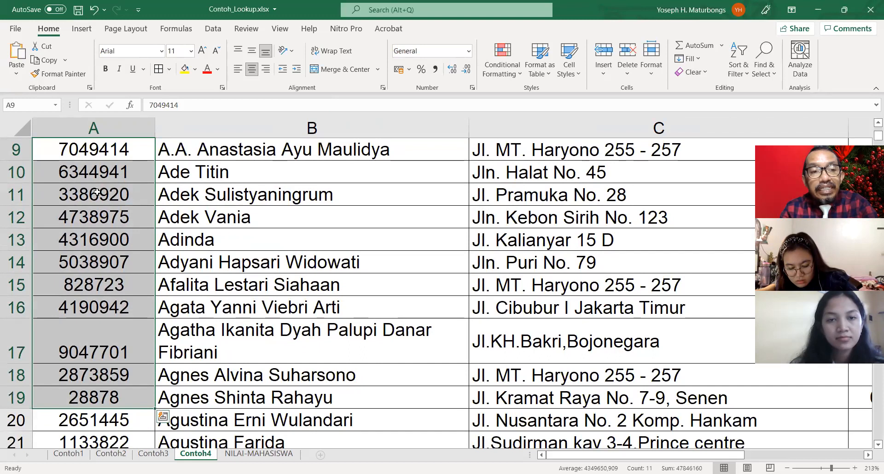
Step: Select the complete student data block from A9 to G692 and review its last rows
scroll(97, 192, up, 2)
click(97, 192)
key(Down)
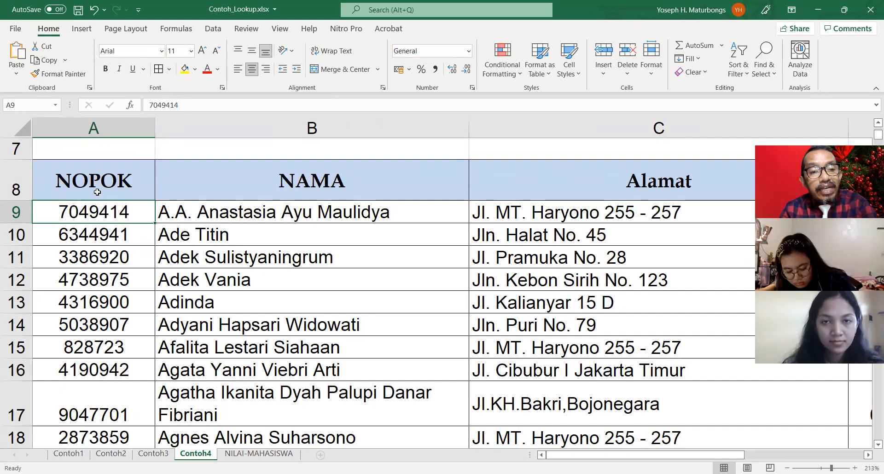
key(ctrl+shift+Down)
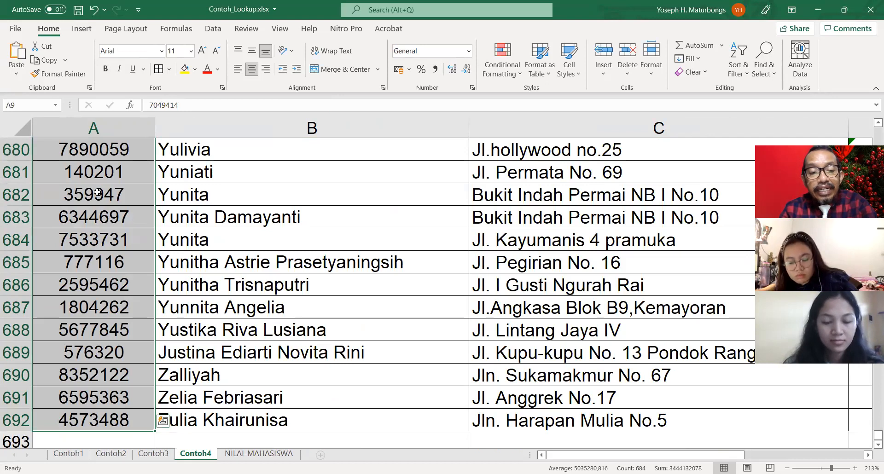
key(ctrl+shift+Right)
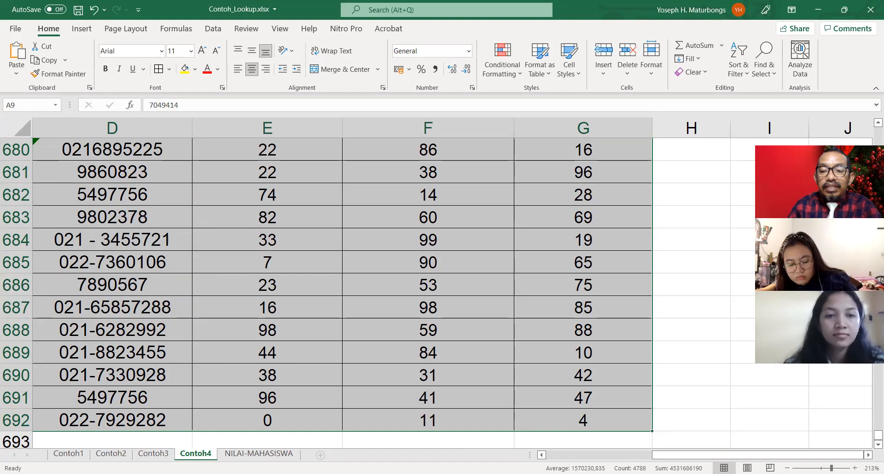
drag(679, 455, 519, 459)
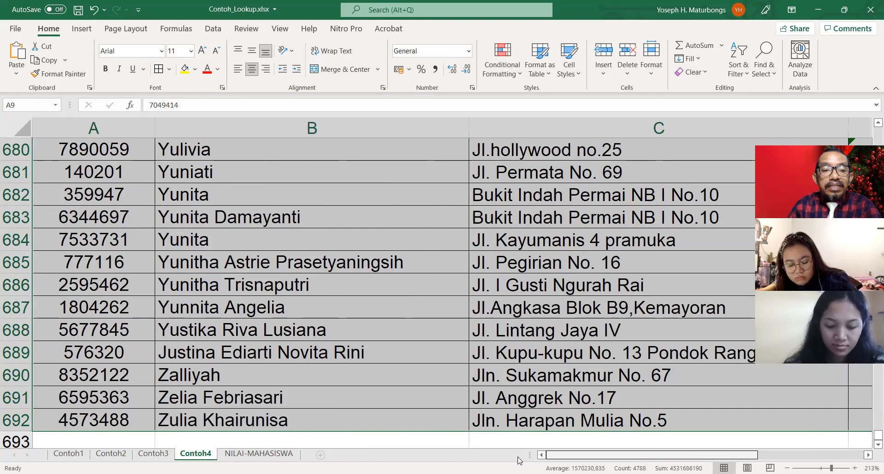
Step: Return to the first NOPOK cell, A9, and compare it with the first NOPOK entry, A2, on sheet NILAI-MAHASISWA
click(80, 321)
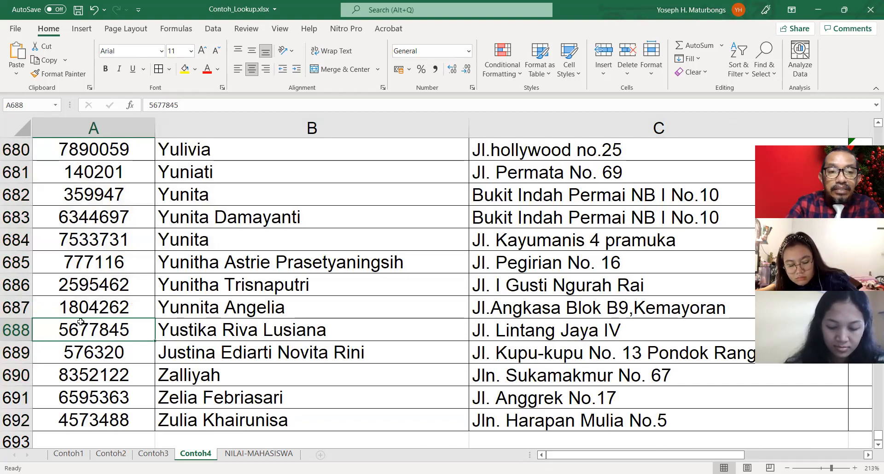
key(ctrl+Up)
key(Down)
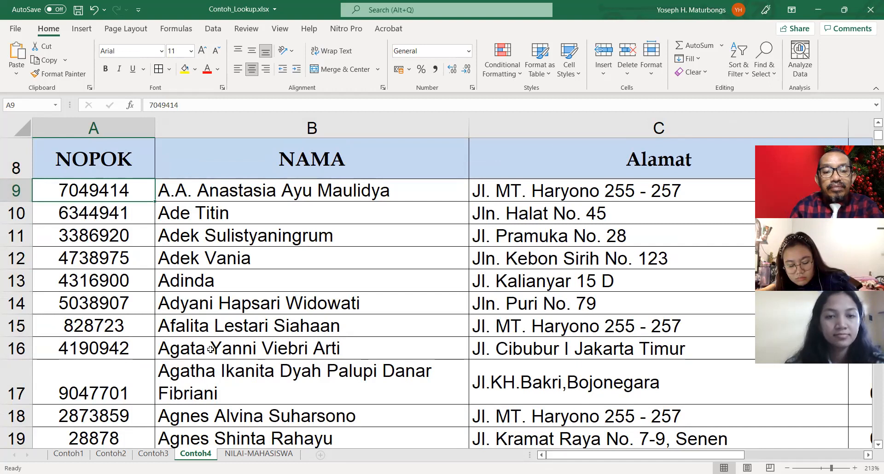
click(265, 456)
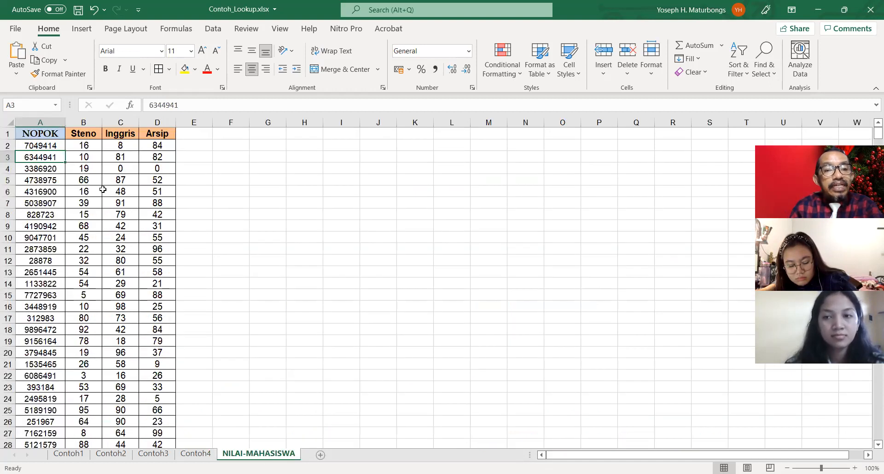
click(89, 222)
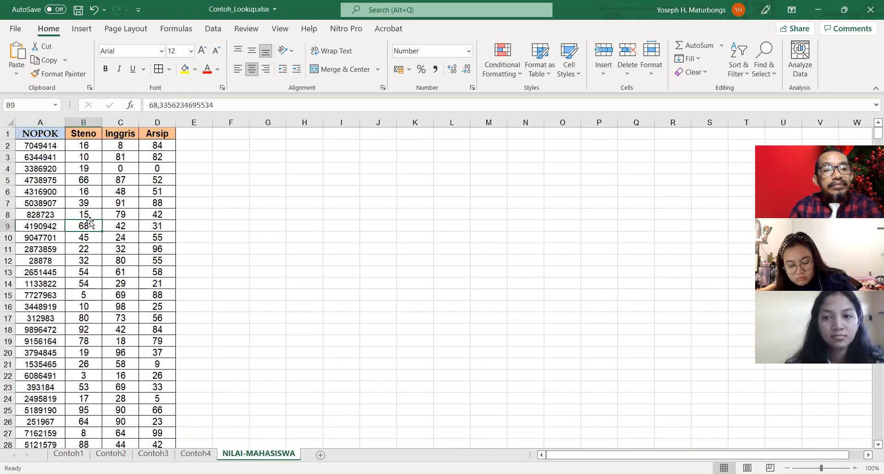
click(32, 144)
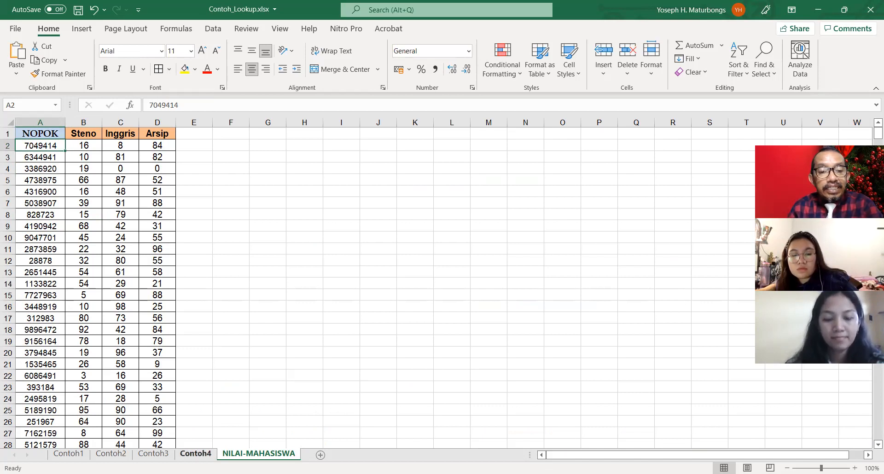
Step: Return to sheet Contoh4 and view the Telp, NILAI STENO and NILAI INGGRIS columns of the first students
click(204, 456)
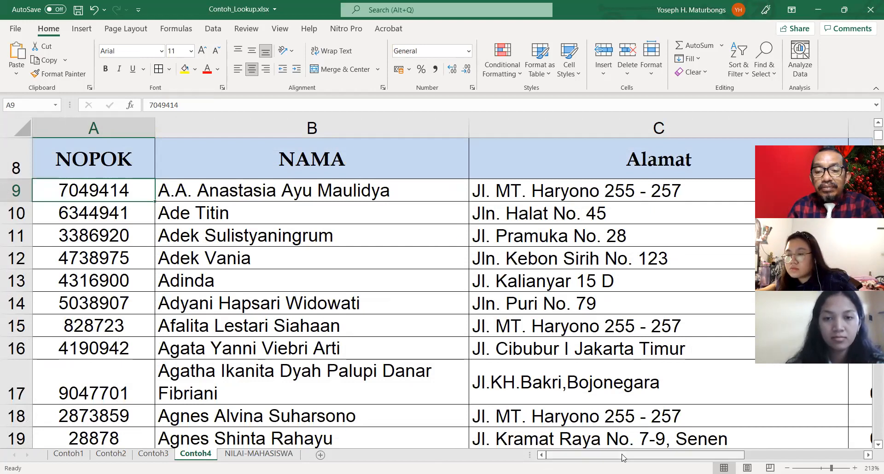
drag(625, 456, 721, 449)
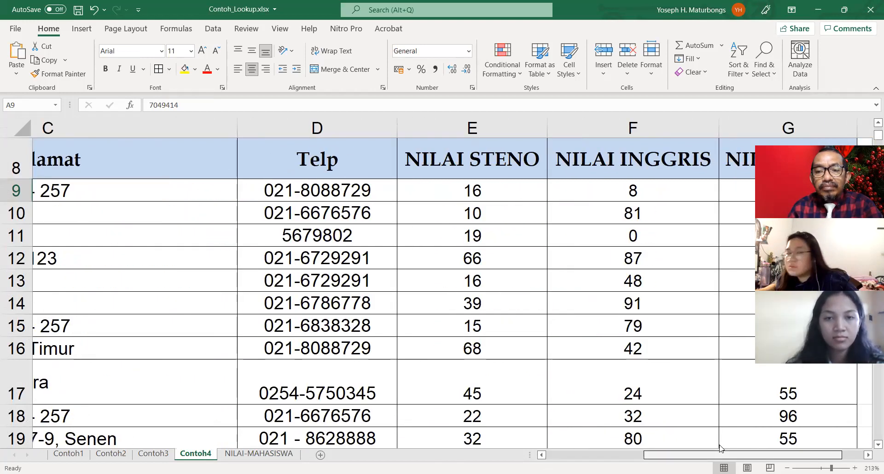
scroll(721, 449, left, 3)
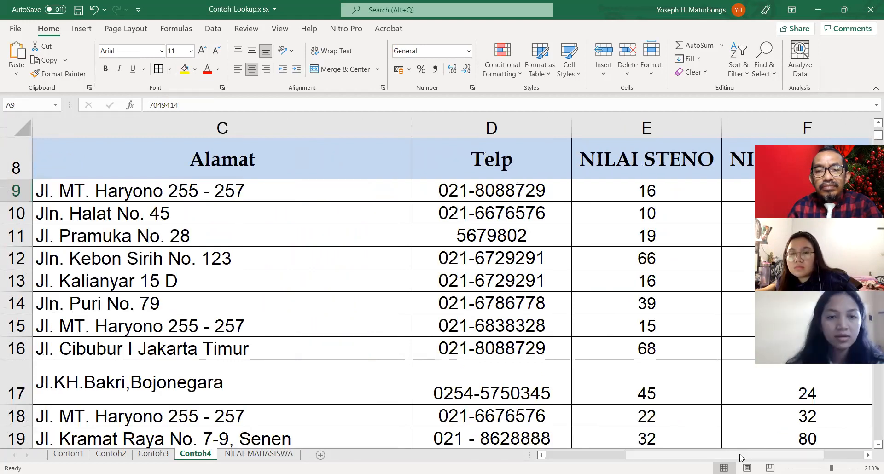
Step: Inspect the existing VLOOKUP formula in the first NILAI STENO cell, E9, and leave it unedited
scroll(740, 457, right, 2)
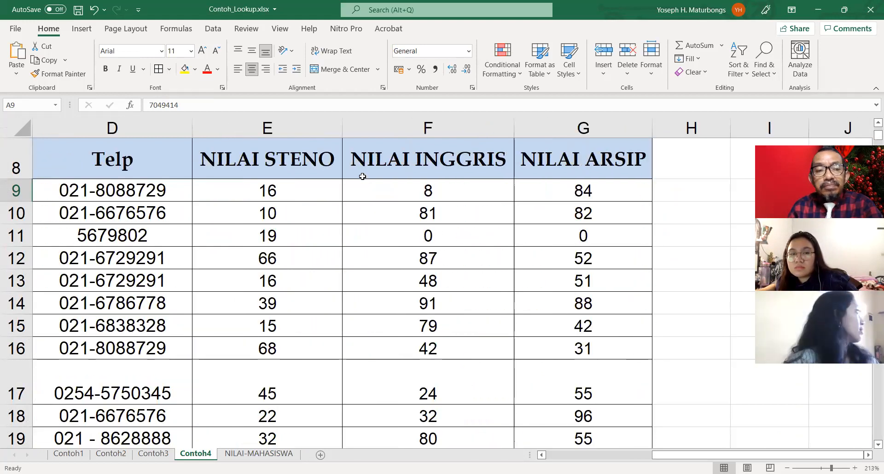
double_click(290, 192)
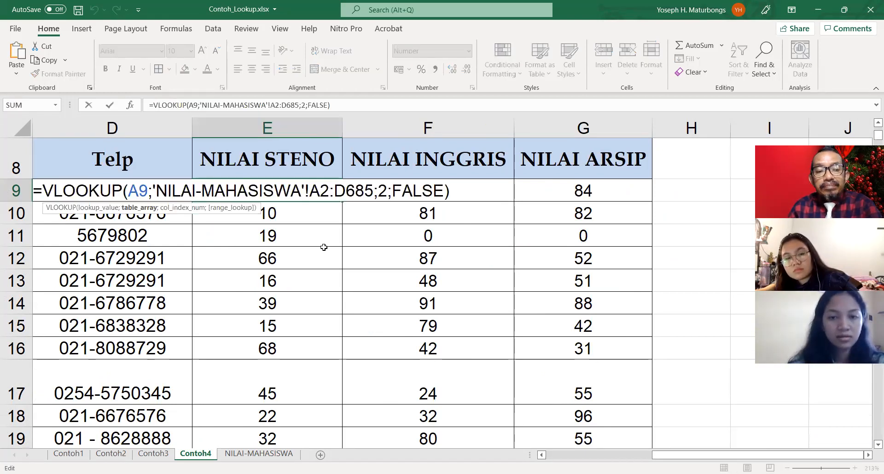
key(Escape)
Step: On sheet NILAI-MAHASISWA, select the whole grade table without its header row, from A2 to D685
click(259, 454)
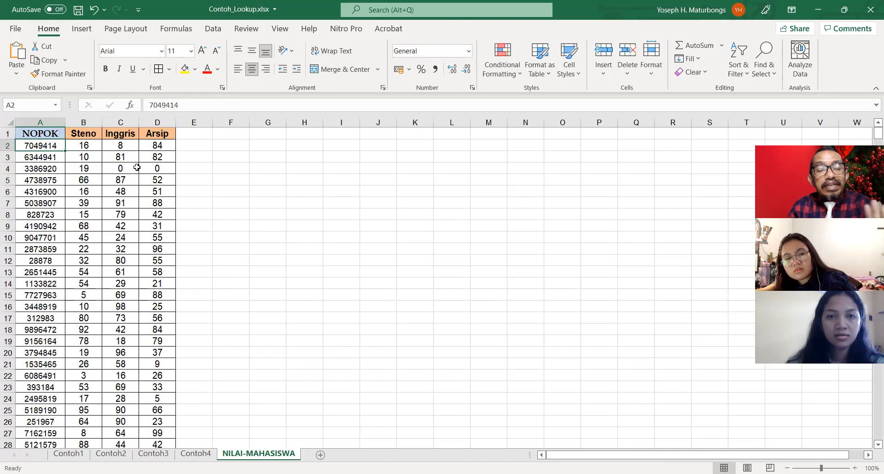
click(41, 214)
click(40, 146)
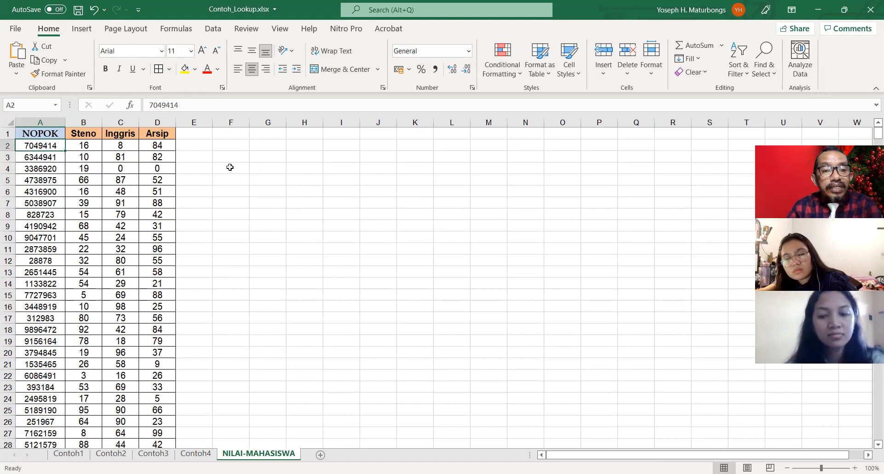
click(108, 213)
click(37, 146)
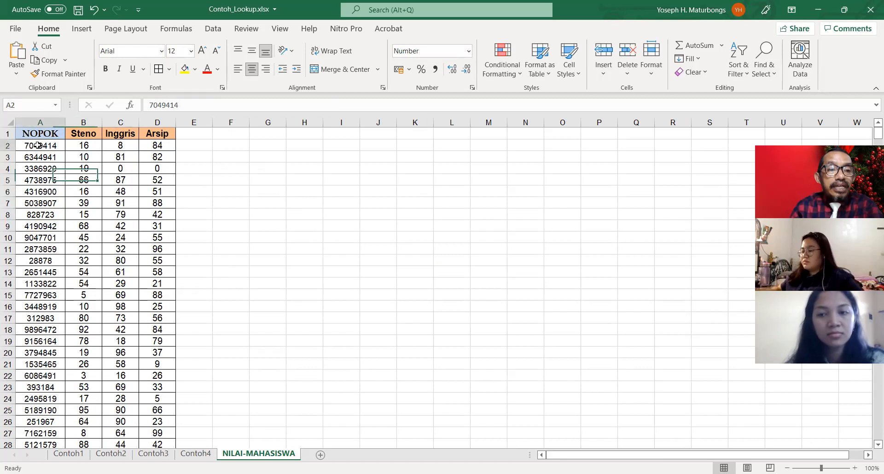
key(shift+Right)
key(shift+Right)
key(shift+Right)
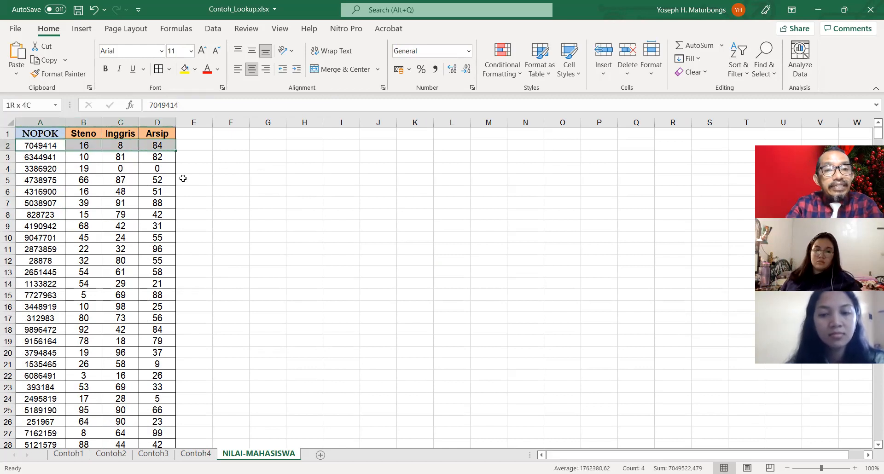
key(ctrl+shift+Down)
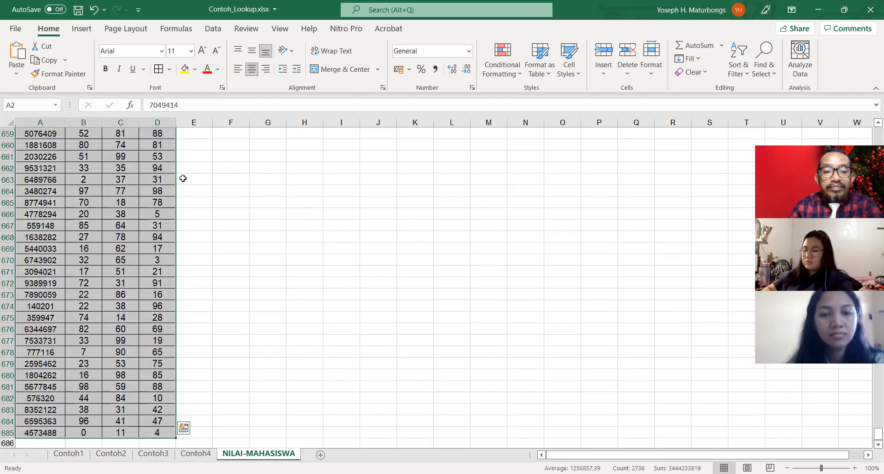
Step: Name the selected grade table range tabelnilai
click(28, 105)
text(ta)
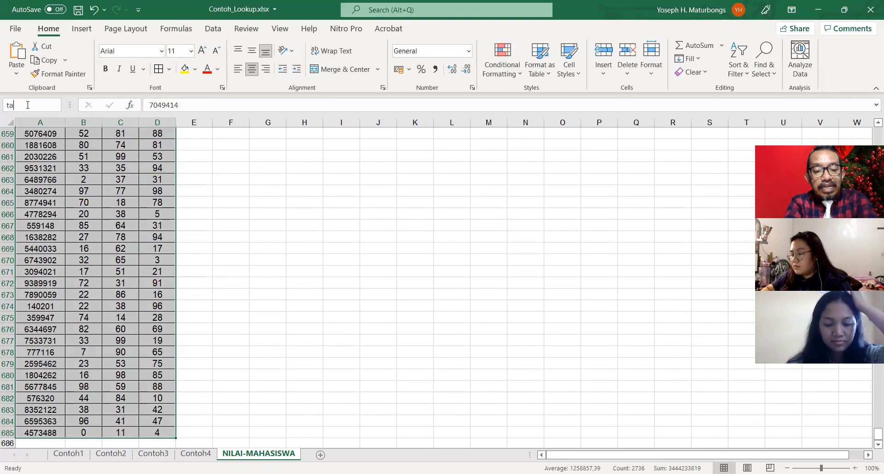
text(belnilai)
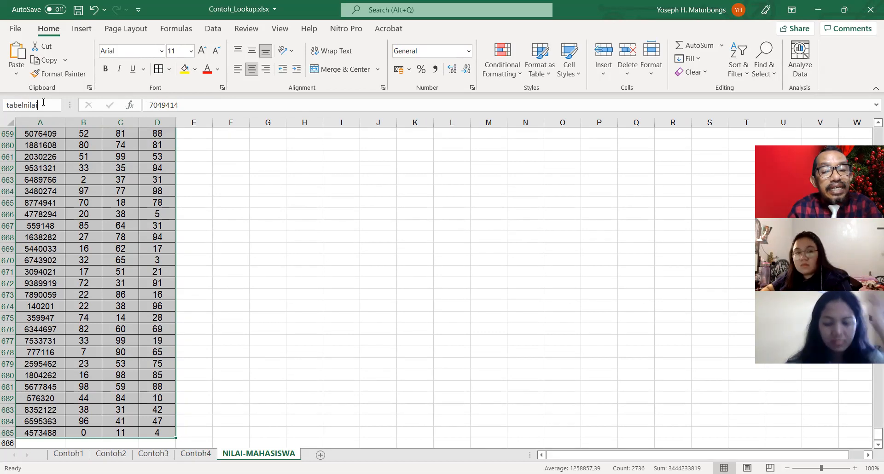
key(Return)
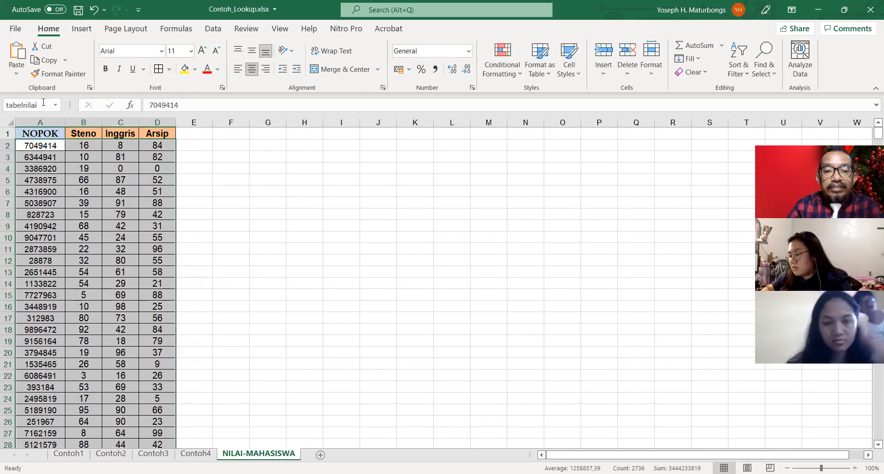
Step: On sheet Contoh4, clear the first student's NILAI STENO, NILAI INGGRIS and NILAI ARSIP formulas in E9, F9 and G9
click(195, 453)
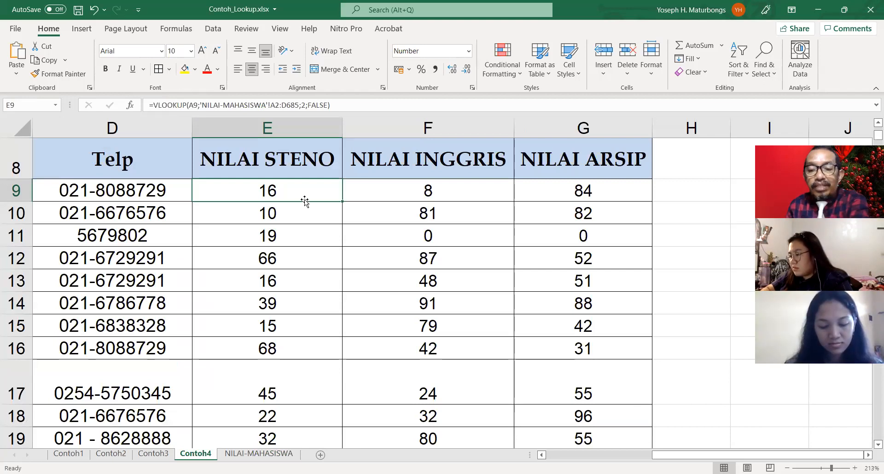
key(Delete)
click(379, 189)
key(Delete)
click(579, 196)
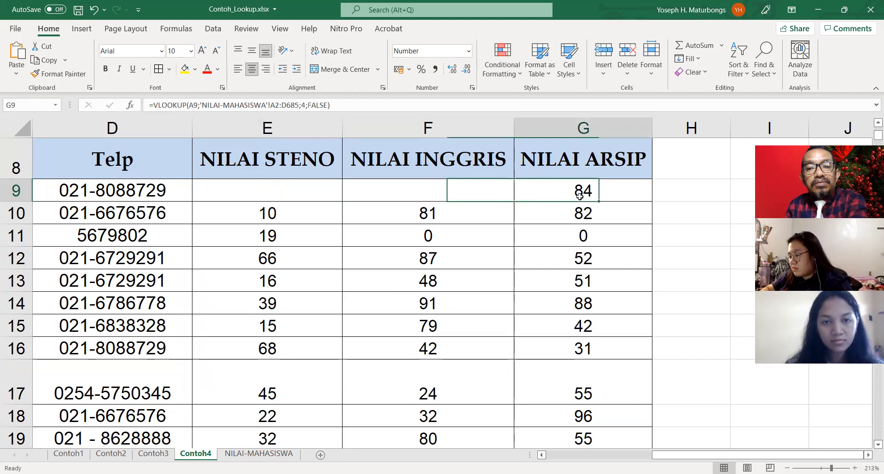
key(Delete)
Step: Begin a VLOOKUP formula in E9 that uses the NOPOK in A9 as its lookup value
click(297, 191)
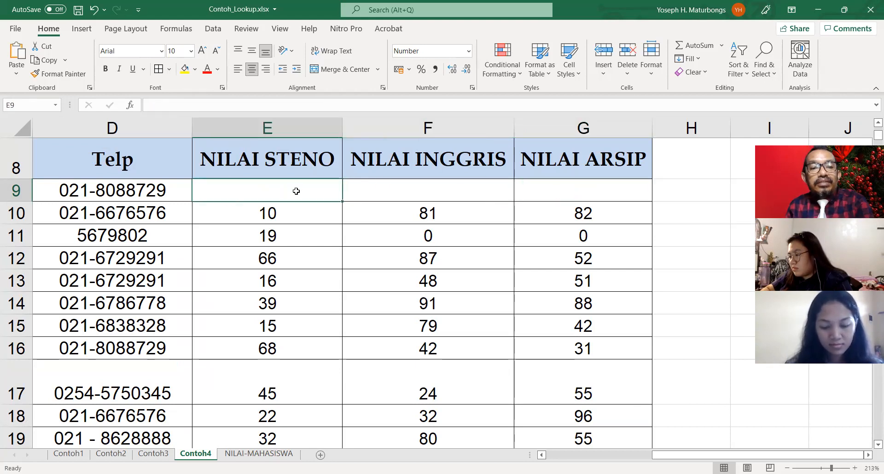
text(=)
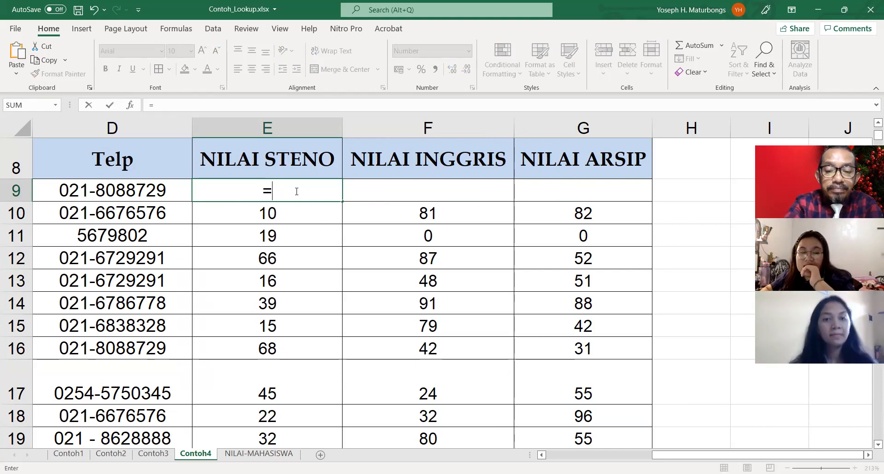
text(vlookup()
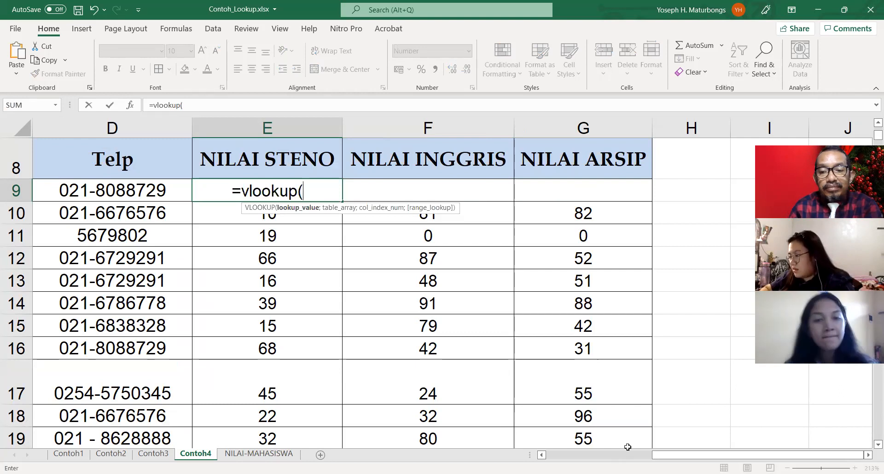
drag(668, 458, 562, 457)
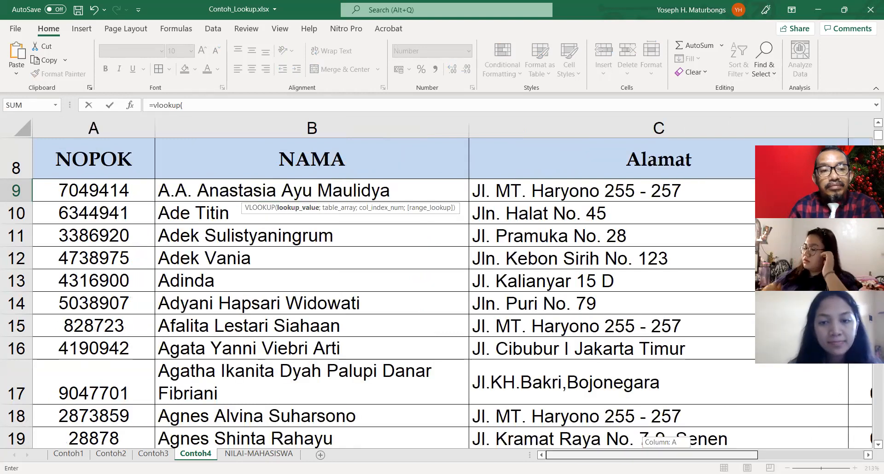
click(117, 199)
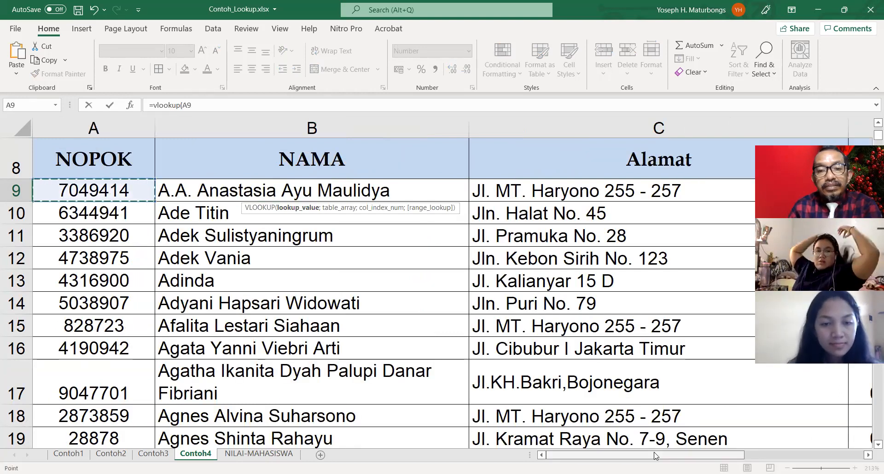
drag(656, 456, 806, 451)
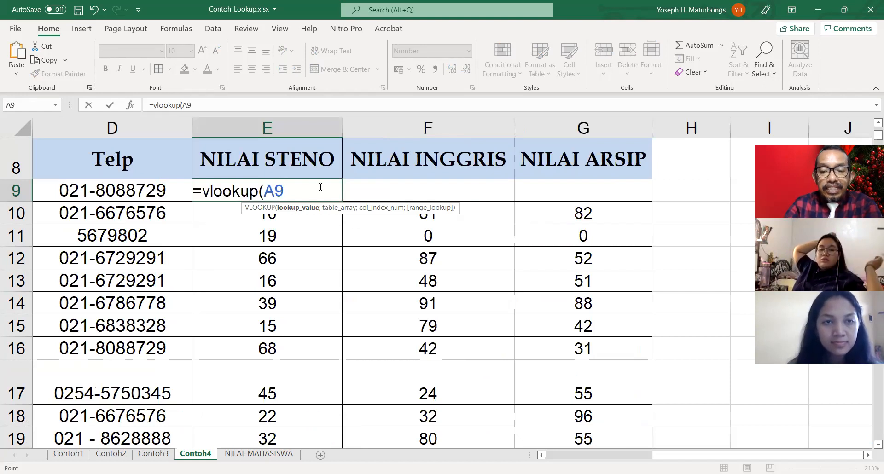
text(;)
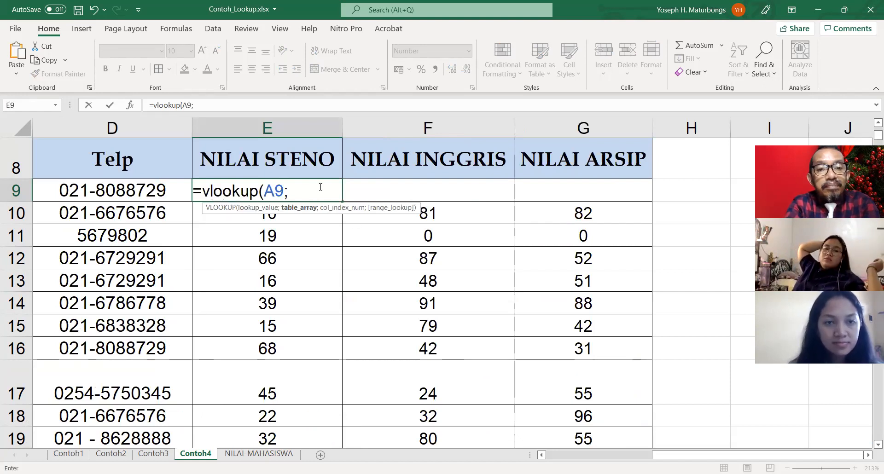
Step: Complete the E9 formula as =VLOOKUP(A9;tabelnilai;2;FALSE) using the named range as its table
text(tabe)
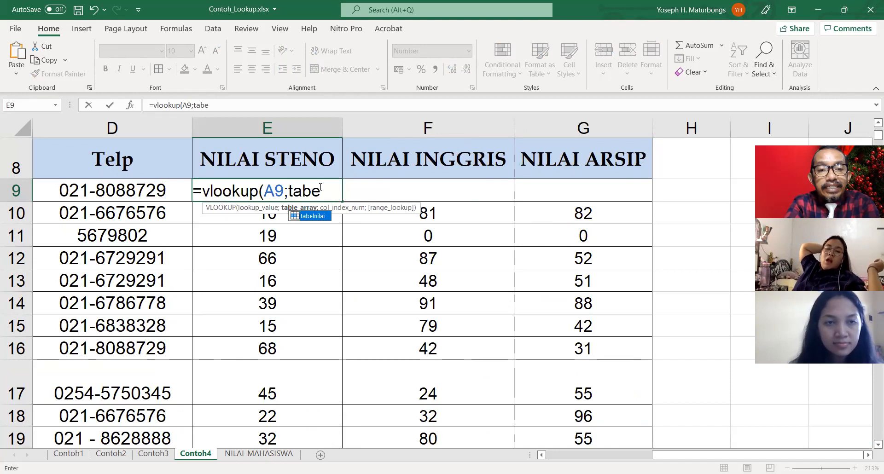
double_click(316, 216)
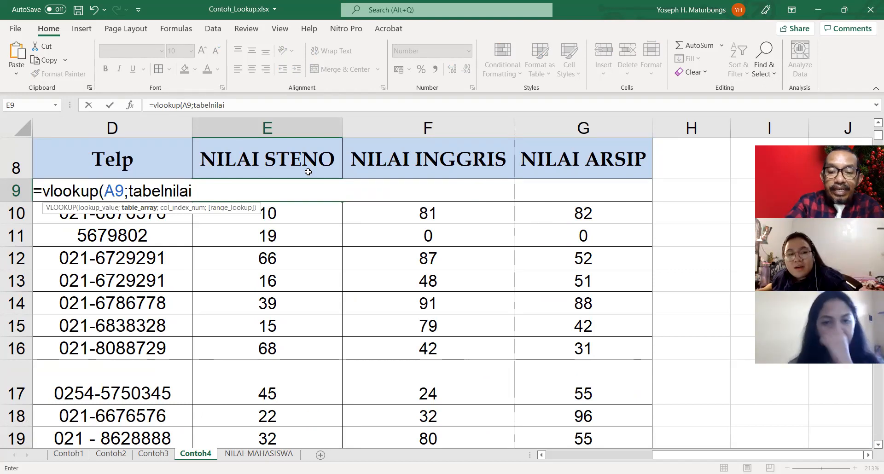
text(;2;)
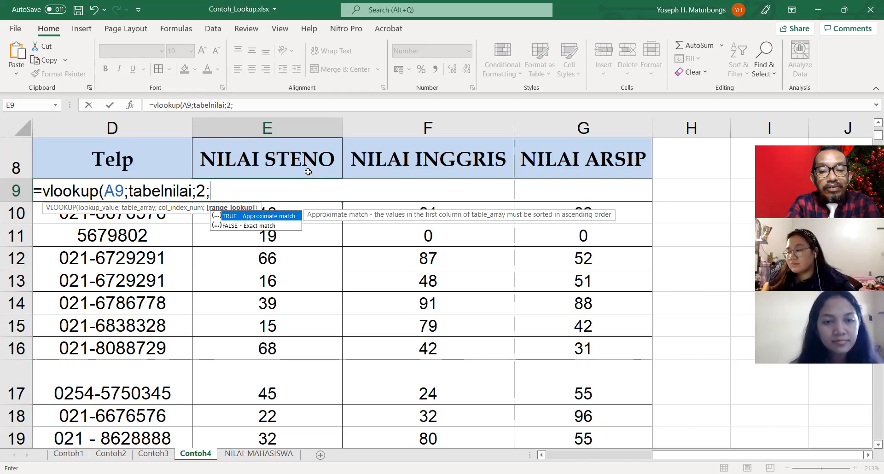
text(flase)
key(BackSpace)
key(BackSpace)
key(BackSpace)
key(BackSpace)
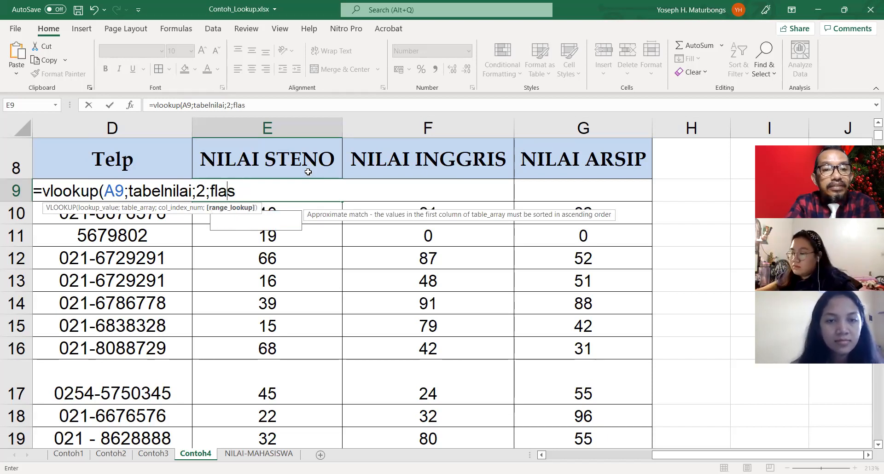
text(alse)
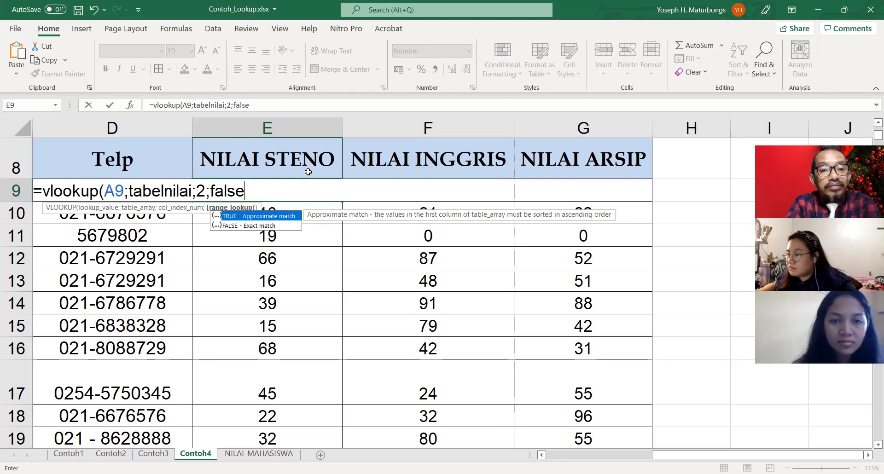
text())
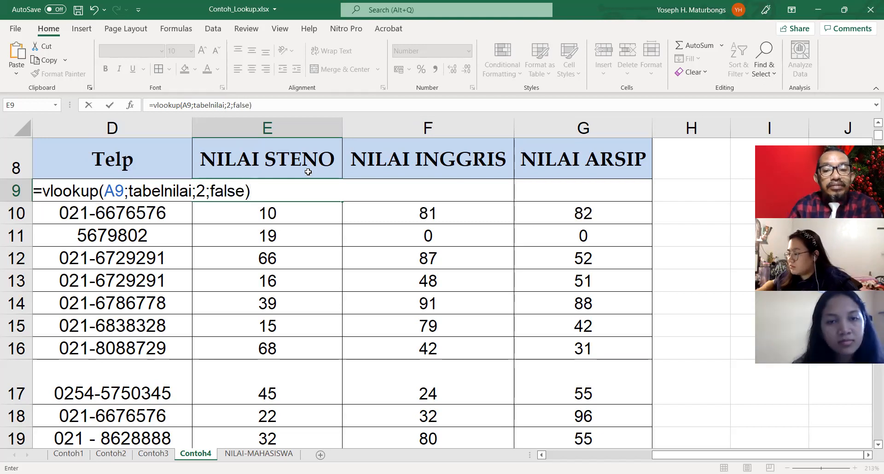
key(Return)
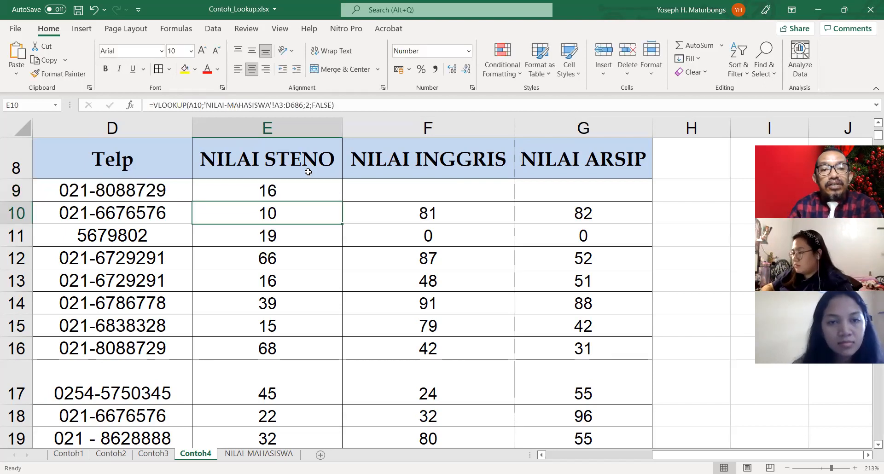
Step: Review the formula in E9 and copy it across to F9 and G9
click(290, 189)
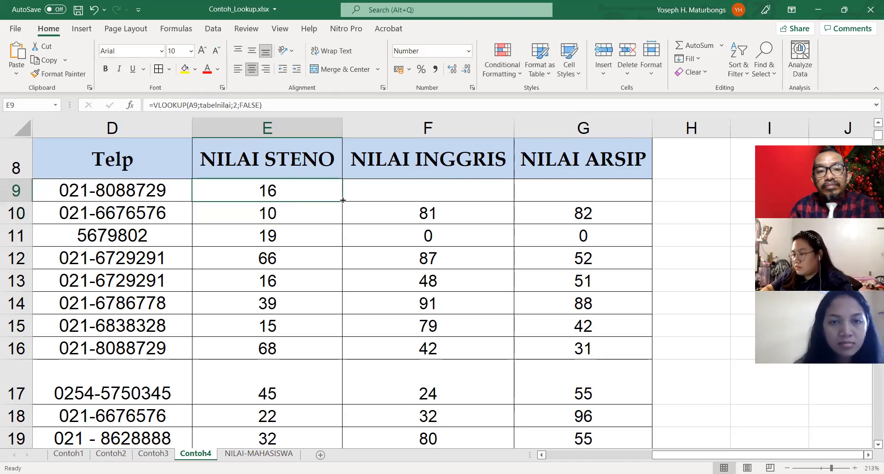
double_click(322, 193)
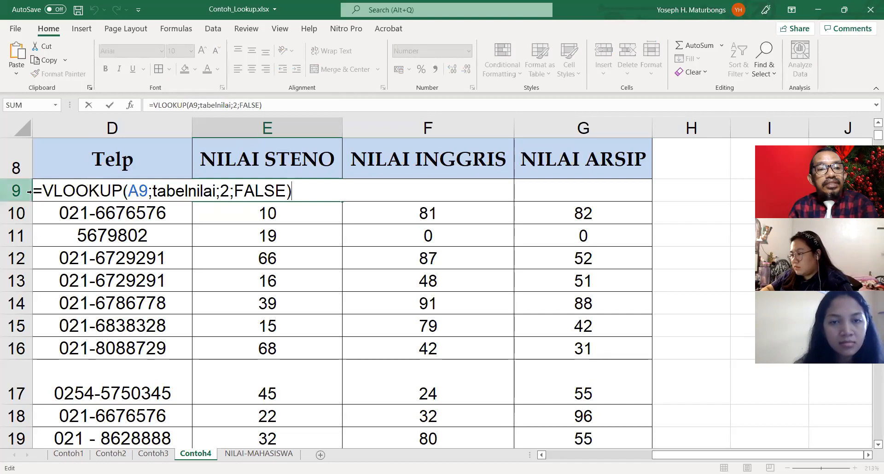
click(16, 191)
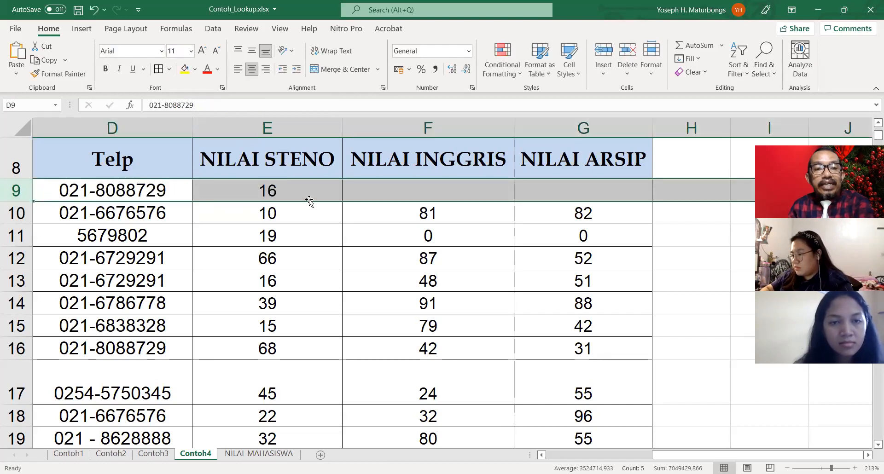
double_click(290, 191)
drag(34, 193, 330, 193)
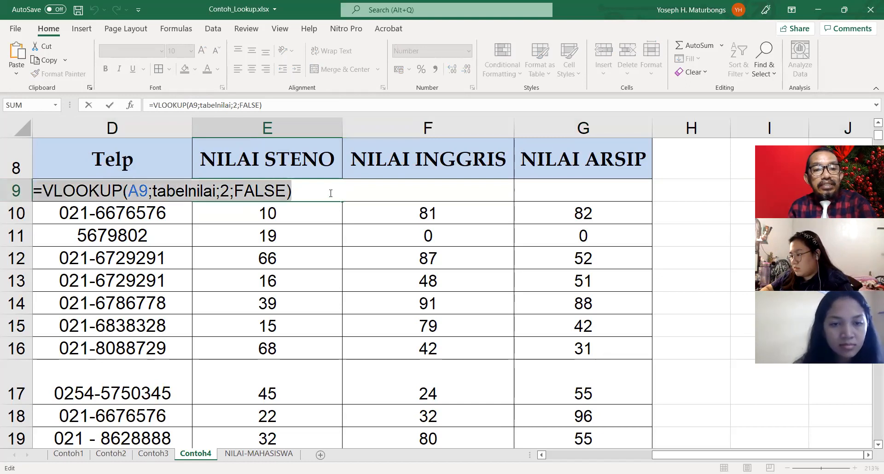
key(Escape)
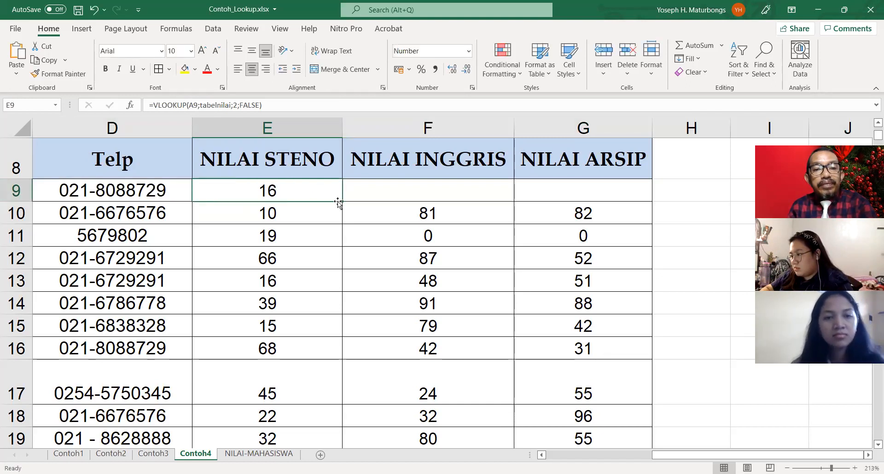
drag(345, 201, 605, 203)
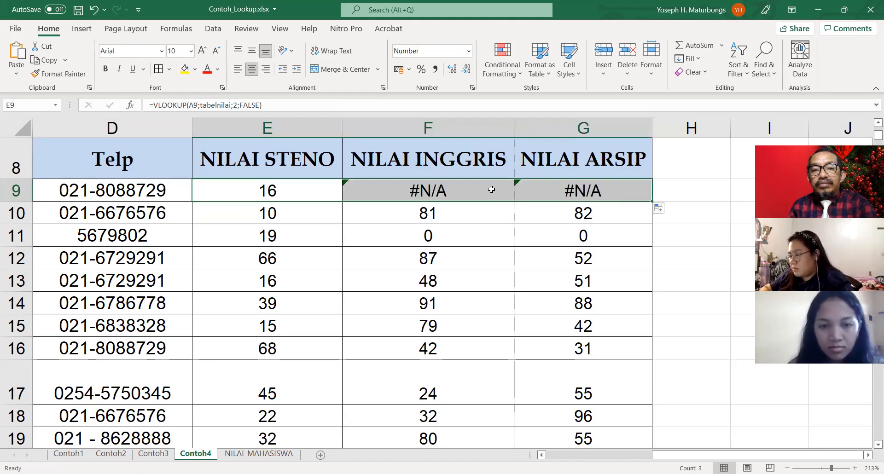
Step: Compare the copied formula in F9 with the original in E9, checking their lookup value references
click(458, 193)
double_click(459, 193)
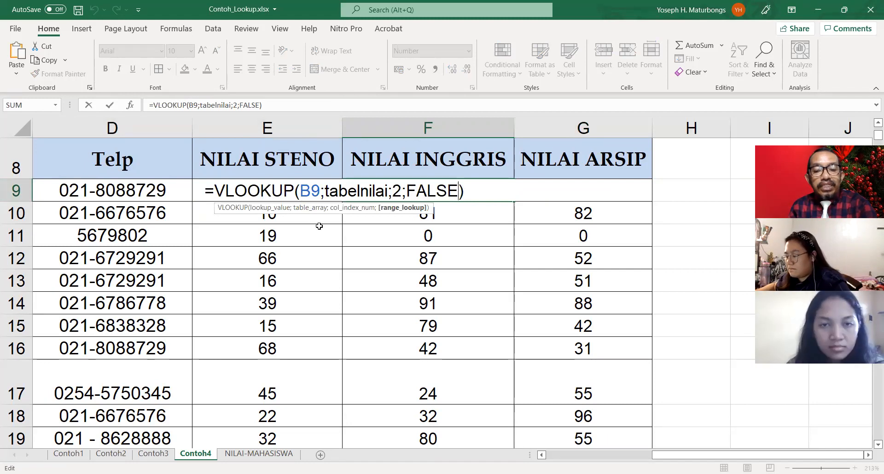
key(Escape)
click(265, 191)
double_click(282, 191)
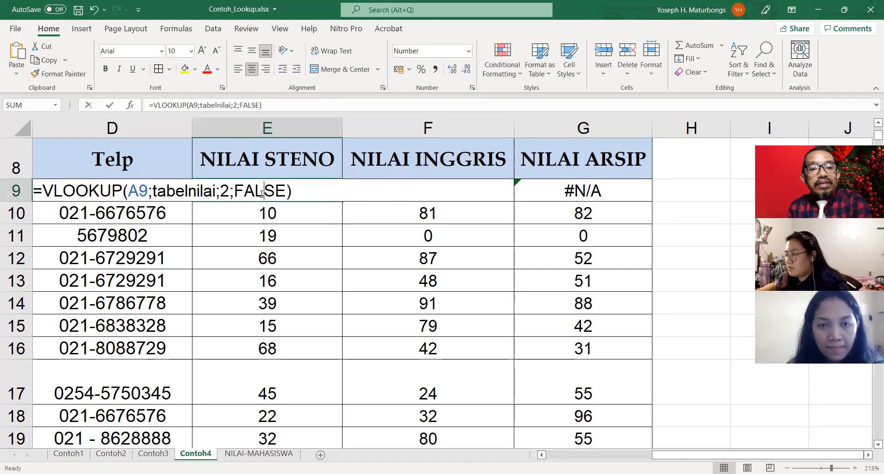
click(348, 191)
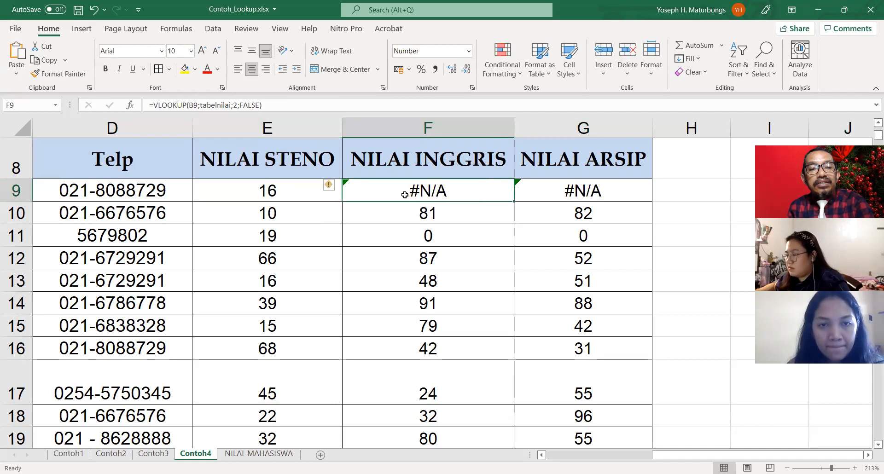
Step: Change the lookup value in the F9 and G9 VLOOKUP formulas to A9
double_click(348, 190)
drag(301, 190, 309, 191)
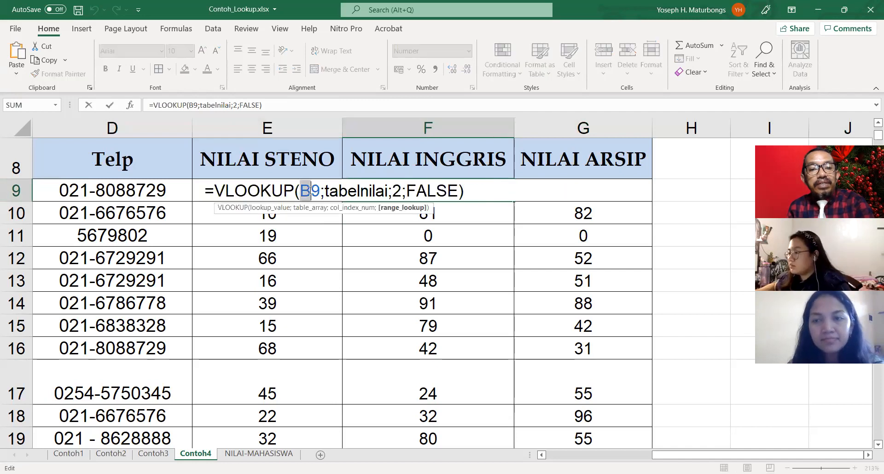
text(a)
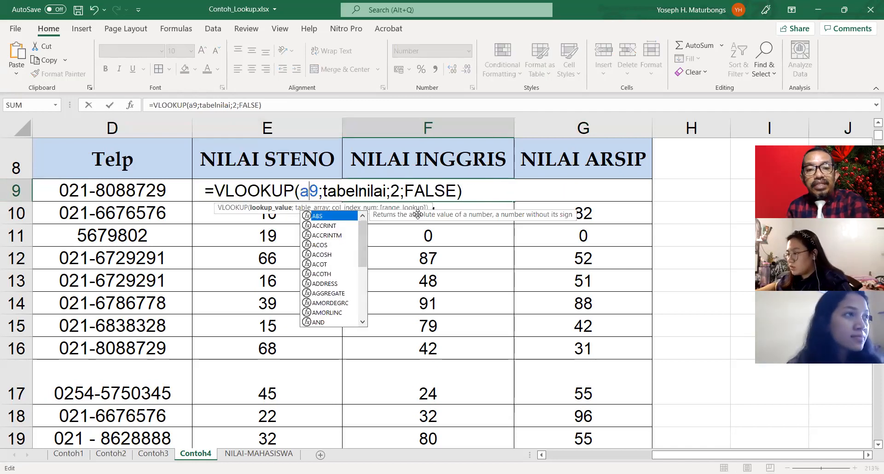
double_click(529, 189)
drag(532, 191, 543, 191)
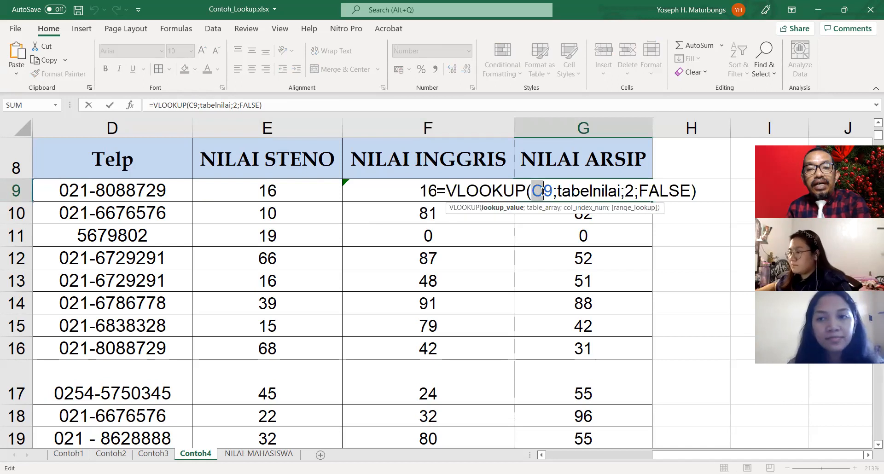
text(a)
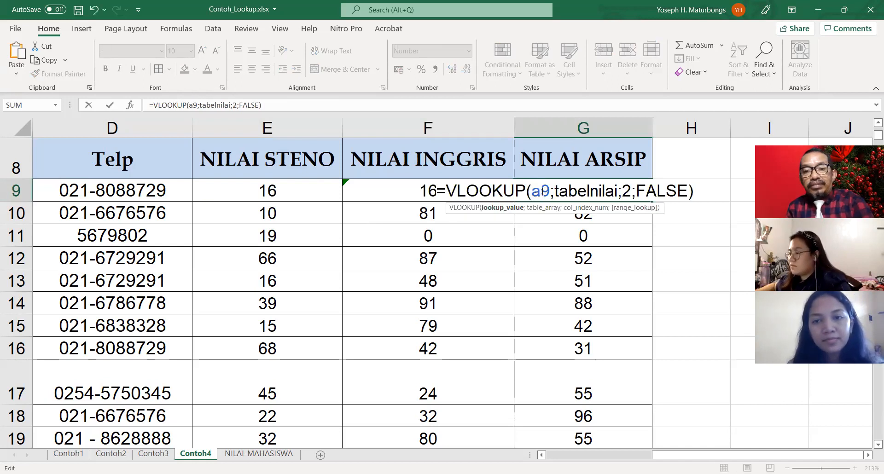
key(Return)
click(269, 191)
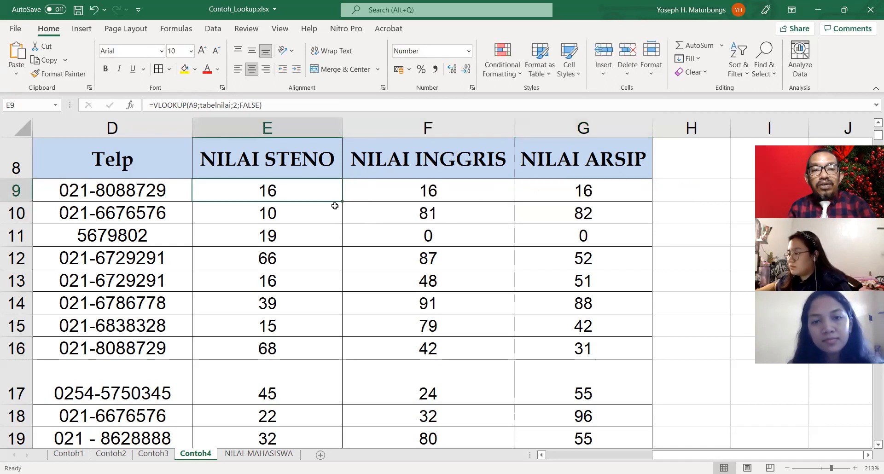
mouse_move(343, 203)
mouse_down()
mouse_move(366, 199)
mouse_move(342, 201)
mouse_up()
double_click(311, 191)
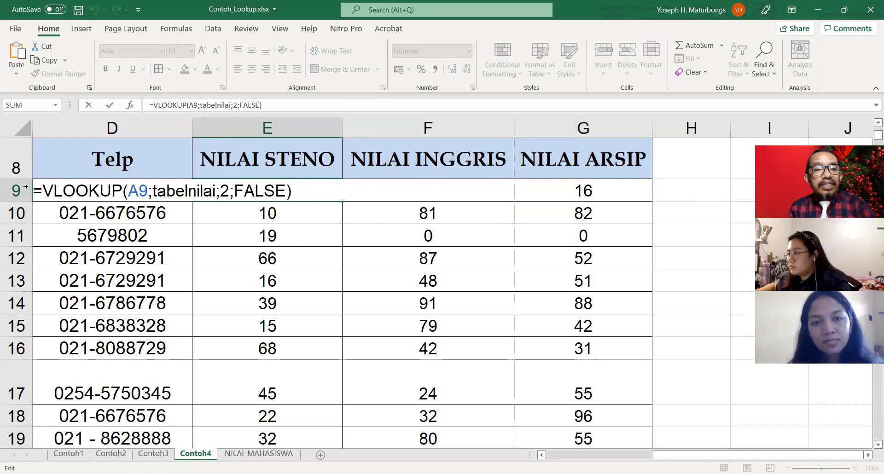
drag(36, 191, 312, 182)
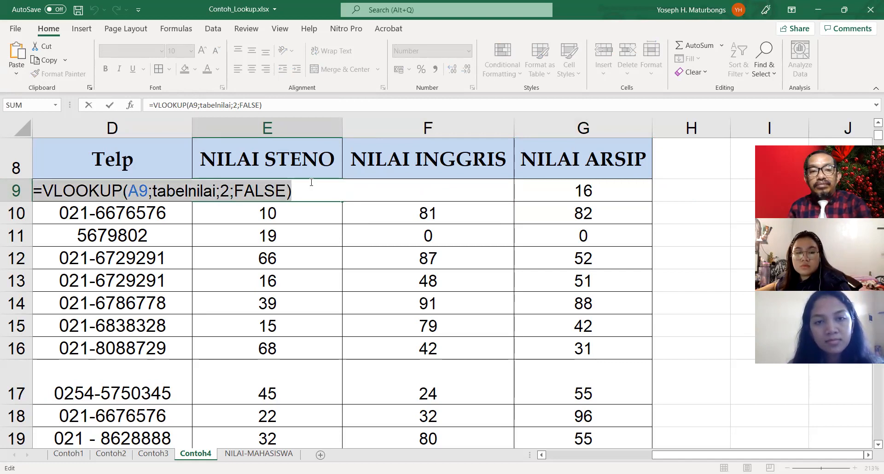
key(Delete)
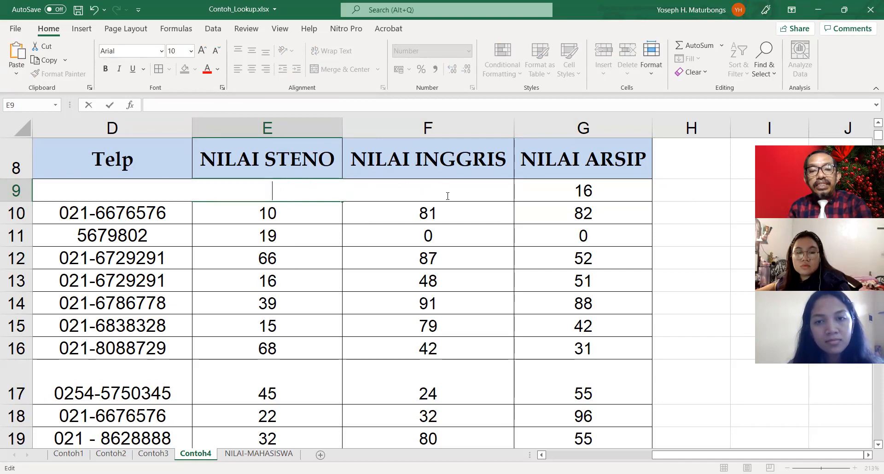
key(Escape)
Step: Set the column index in the F9 VLOOKUP formula to 3 for NILAI INGGRIS
drag(466, 194, 120, 198)
key(ctrl+c)
key(Escape)
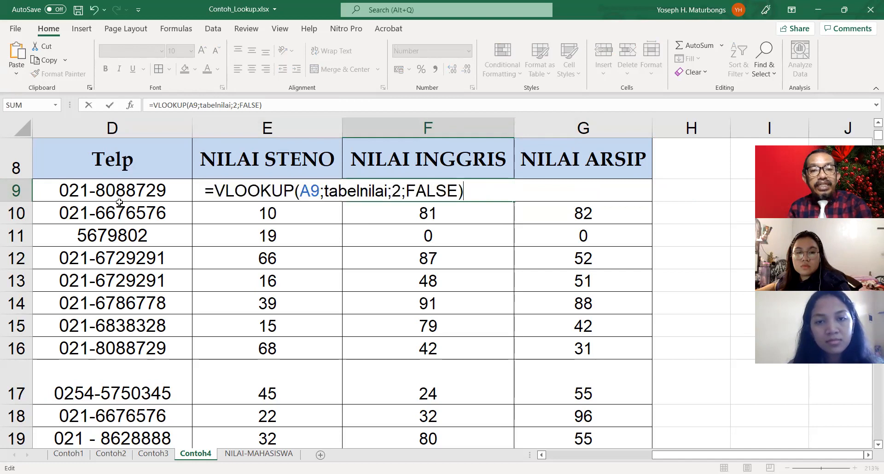
double_click(397, 190)
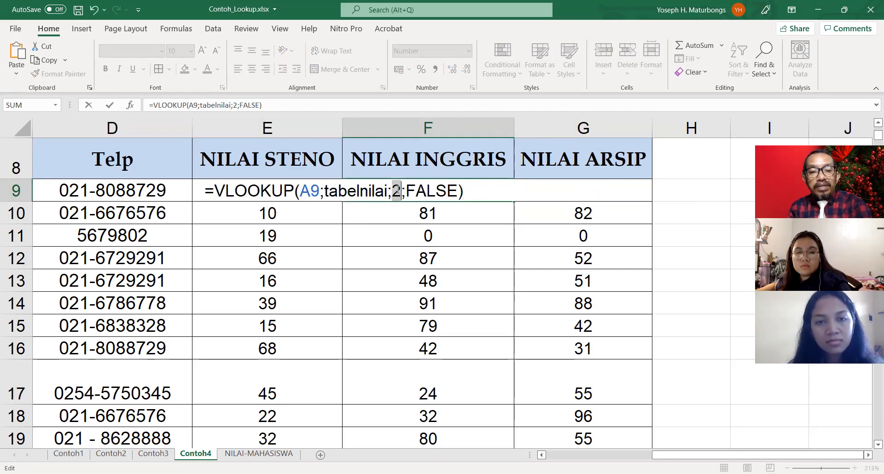
text(3)
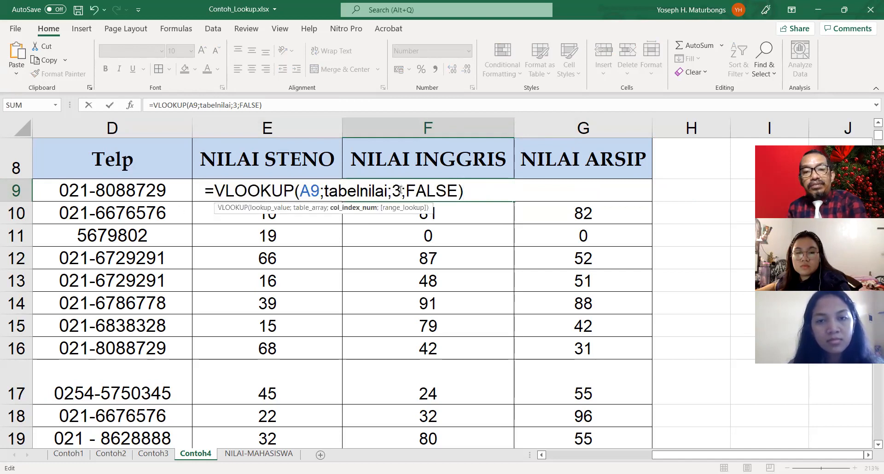
key(Return)
Step: Set the column index in the G9 VLOOKUP formula to 4 for NILAI ARSIP
click(560, 192)
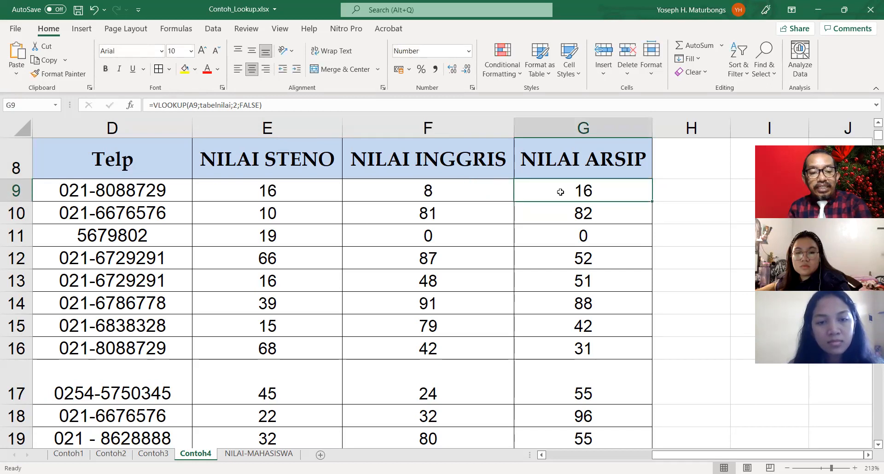
double_click(562, 191)
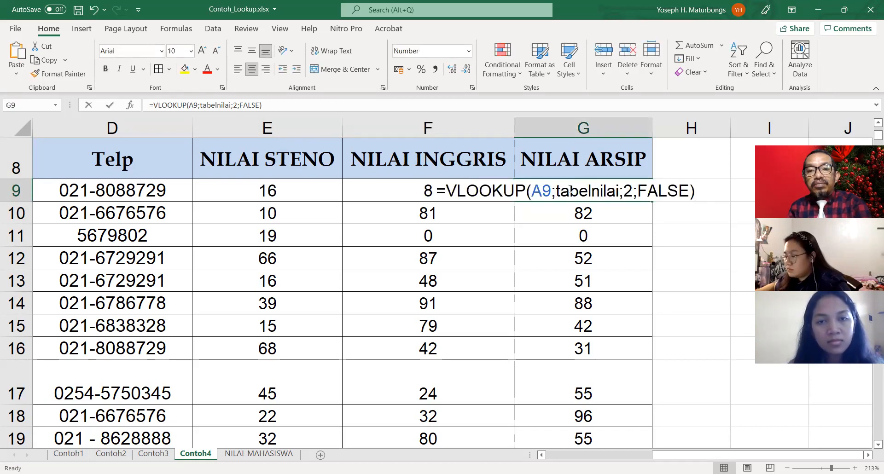
double_click(628, 191)
text(4)
key(Return)
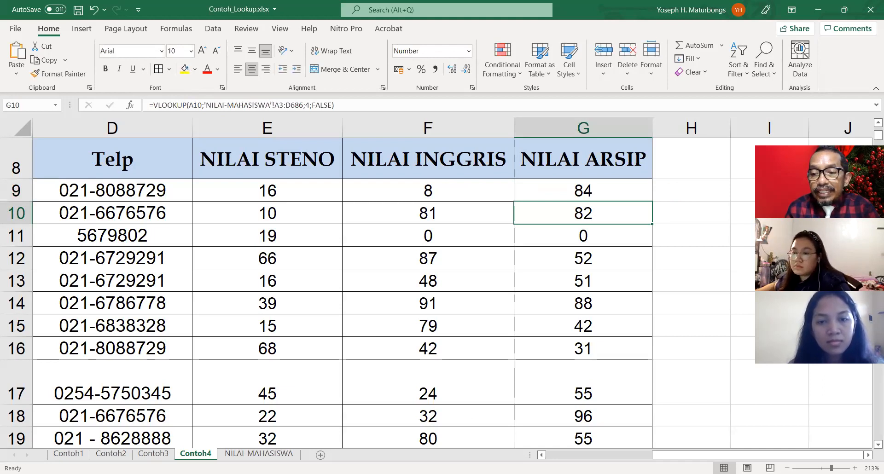
Step: Switch to the Latihan_MANDIRI_Excel_KPL_04DES18.xlsx workbook and open its Tampilan Data sheet
key(alt+Tab)
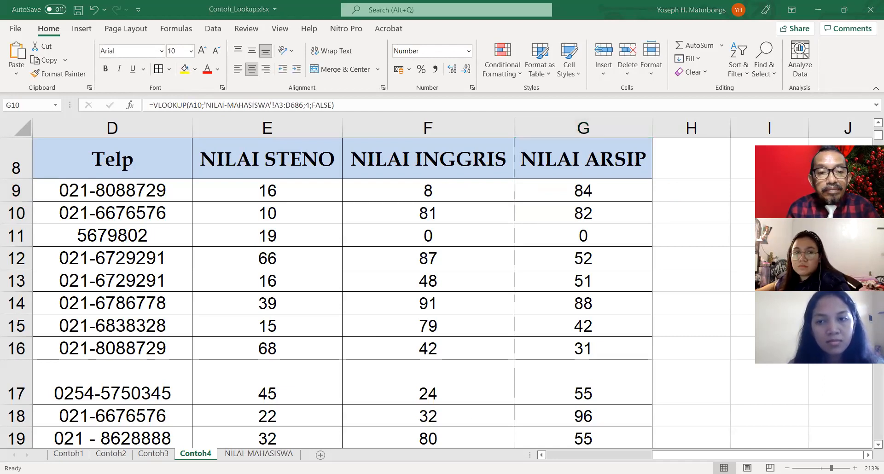
key(alt+Tab)
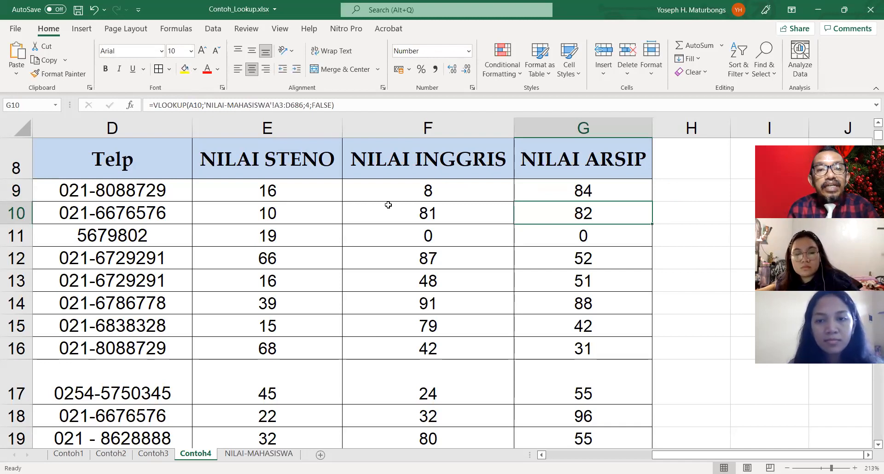
key(alt+Tab)
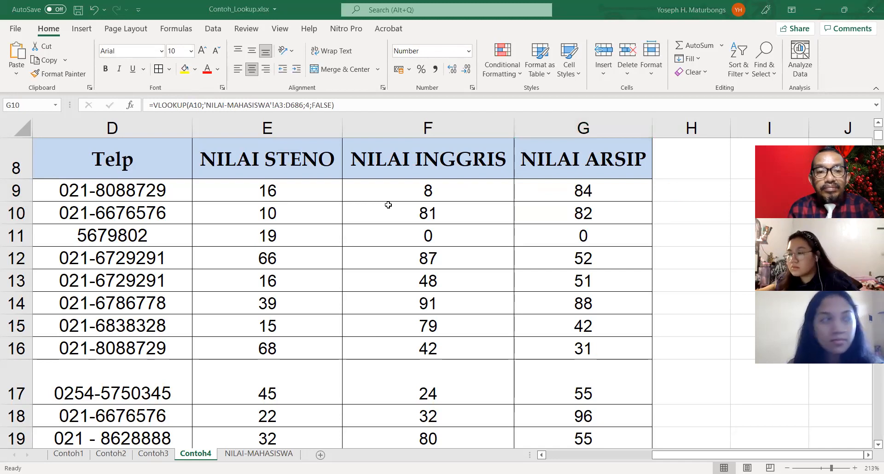
key(alt+Tab)
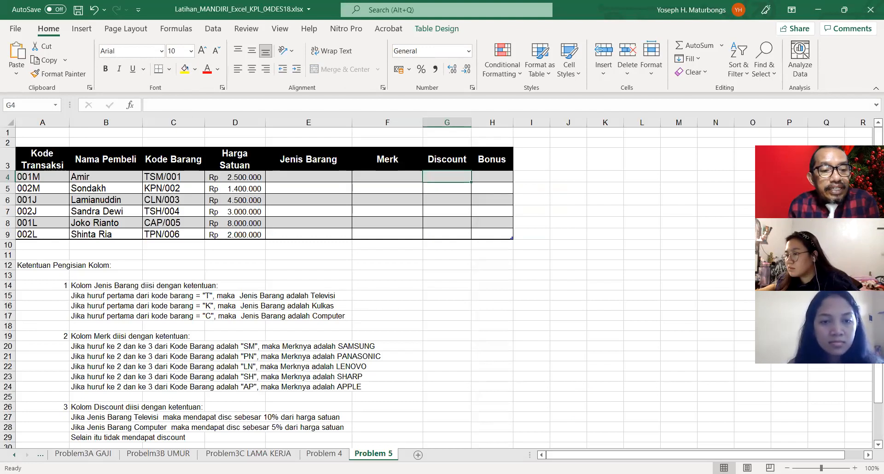
click(15, 459)
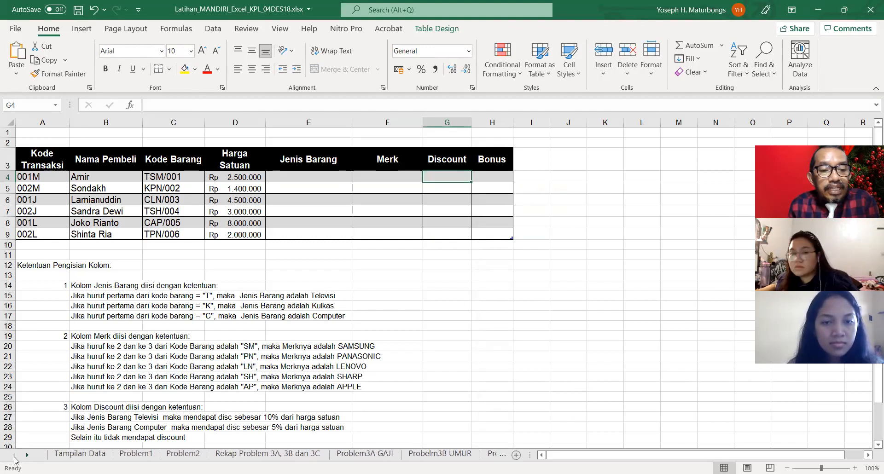
click(83, 455)
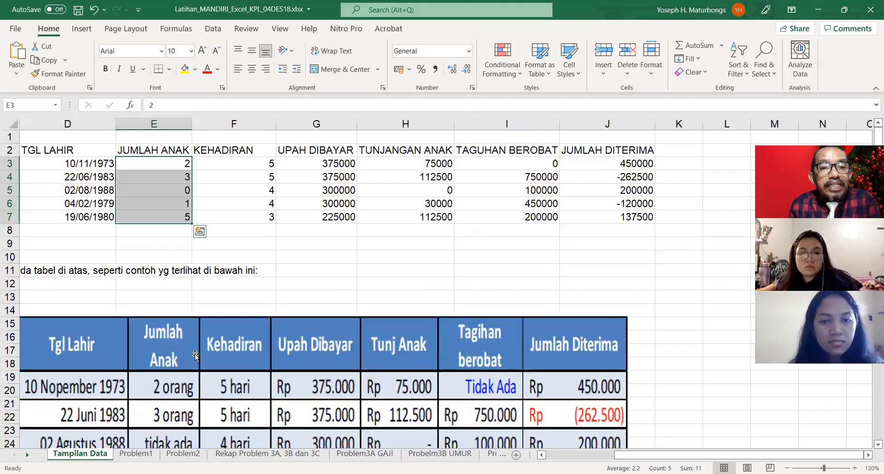
Step: Move the example table picture on Tampilan Data so it starts in column D, just below the row 11 instruction
drag(51, 150, 611, 220)
click(590, 256)
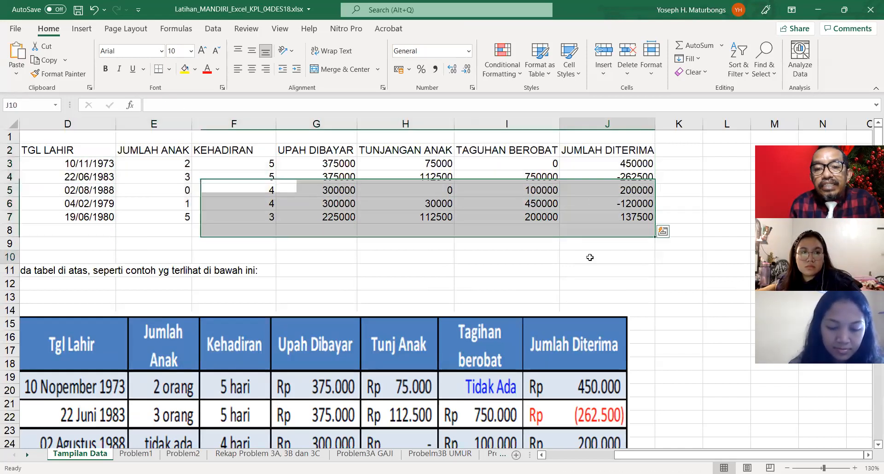
scroll(167, 365, down, 2)
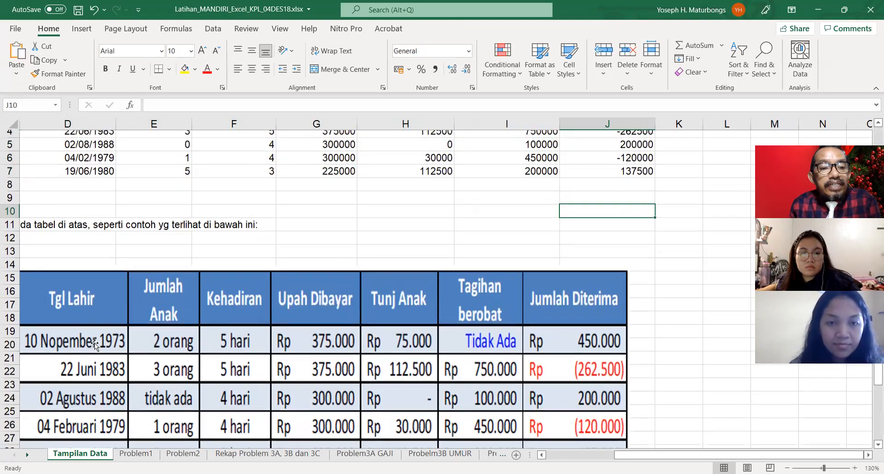
click(299, 287)
drag(299, 287, 208, 250)
scroll(254, 308, up, 2)
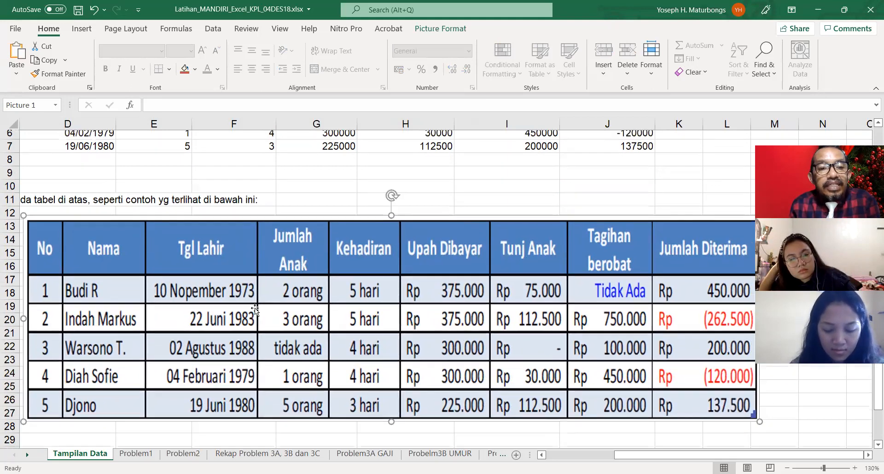
Step: Compare the TGL LAHIR dates in D3:D7 with the date format shown in the example table picture
drag(76, 165, 80, 218)
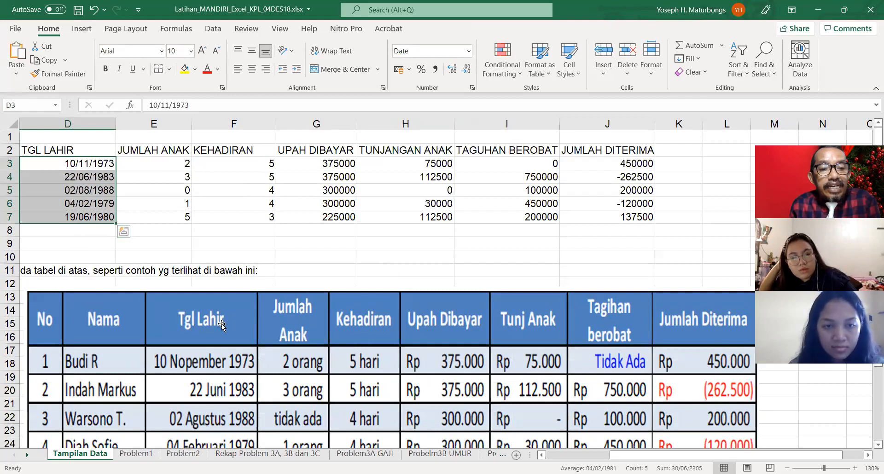
scroll(222, 325, down, 1)
scroll(211, 283, down, 1)
scroll(207, 283, up, 2)
click(204, 286)
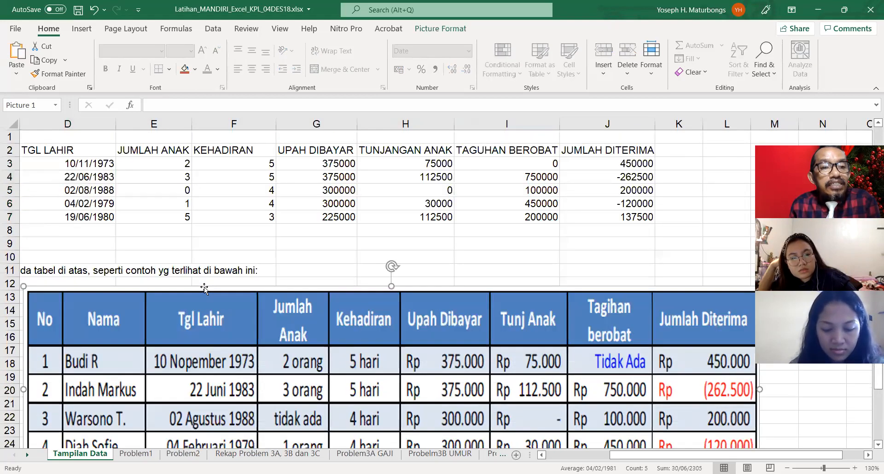
scroll(239, 371, down, 1)
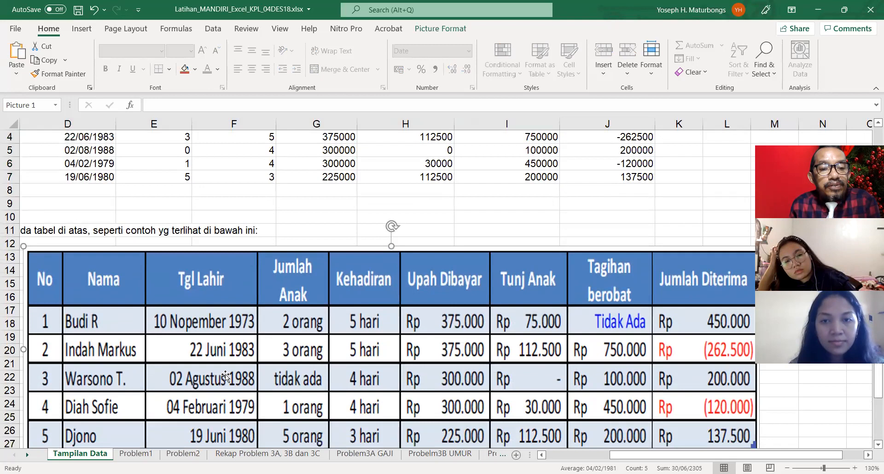
Step: Compare the JUMLAH ANAK values in E3:E7 with their formatted display in the example table picture
scroll(231, 413, up, 1)
drag(154, 166, 174, 212)
scroll(286, 251, down, 1)
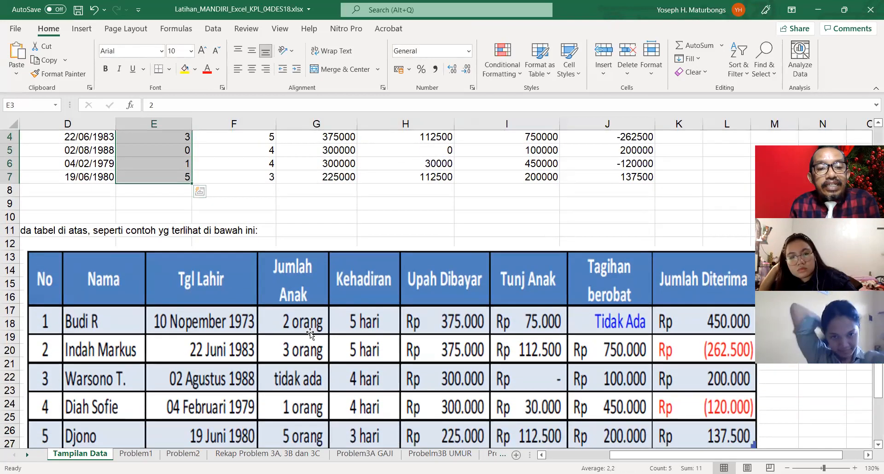
scroll(308, 383, up, 1)
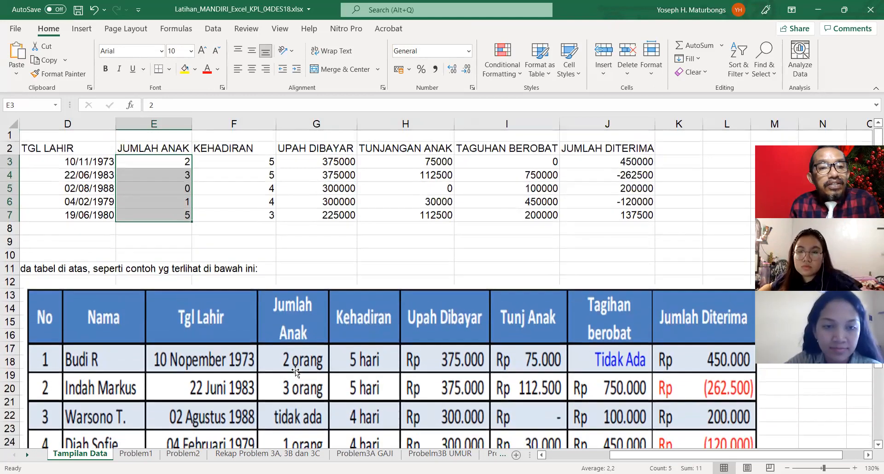
scroll(355, 408, down, 2)
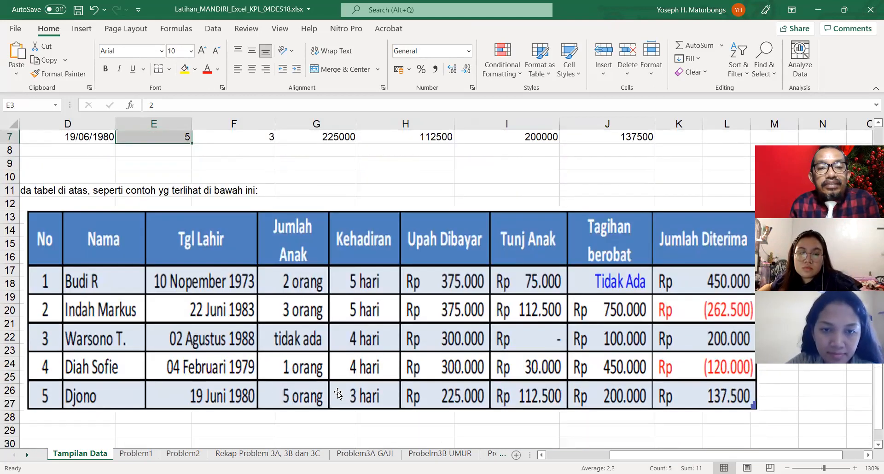
Step: Compare the KEHADIRAN and JUMLAH DITERIMA columns with their formatting in the example table picture
scroll(338, 391, up, 2)
drag(249, 164, 257, 230)
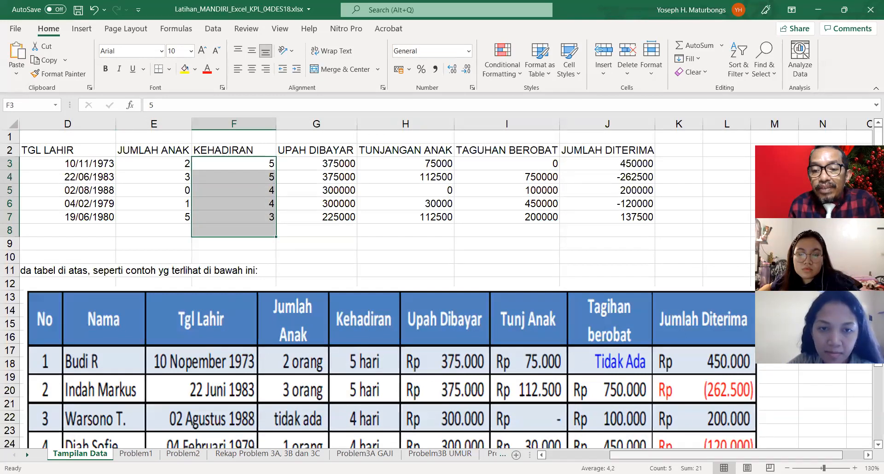
drag(722, 460, 738, 460)
drag(536, 164, 544, 220)
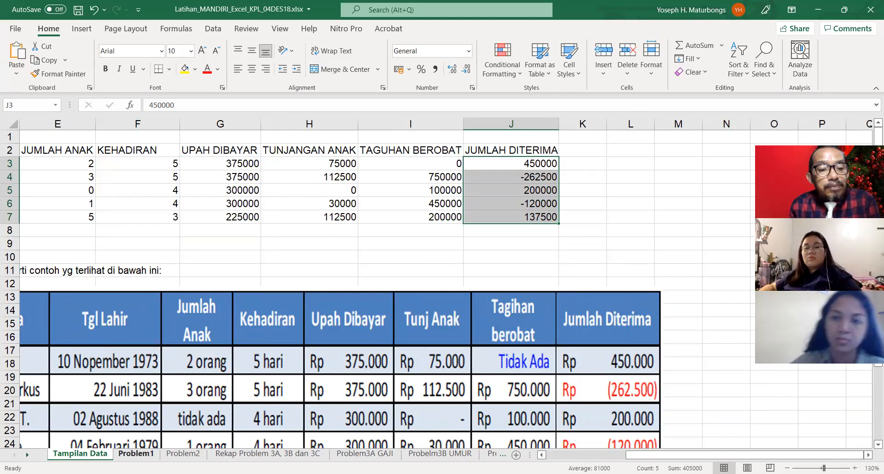
Step: Open the Problem1 sheet and examine its task list and the blank NAMA, GAJI DALAM IDR and GAJI DALAM $US result cells
click(137, 454)
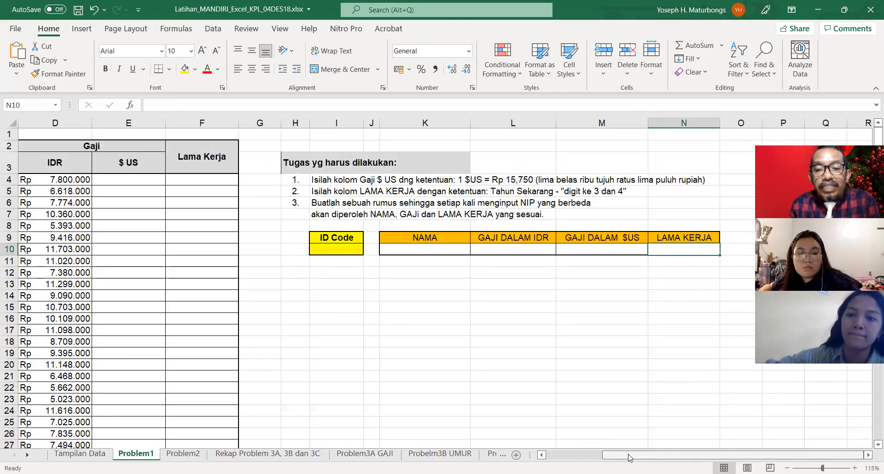
drag(630, 458, 595, 456)
click(559, 252)
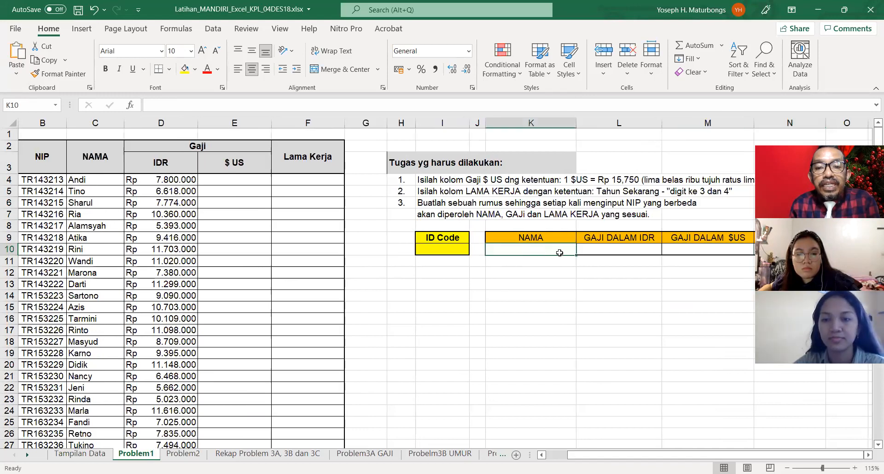
click(654, 250)
click(676, 252)
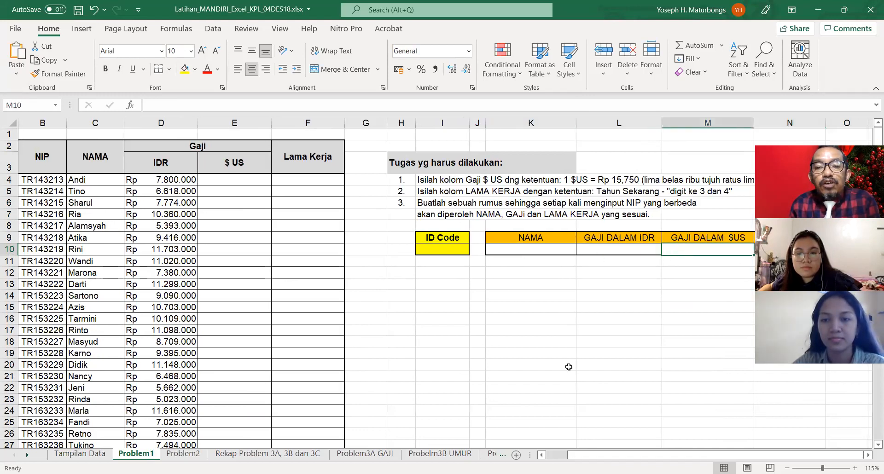
click(530, 250)
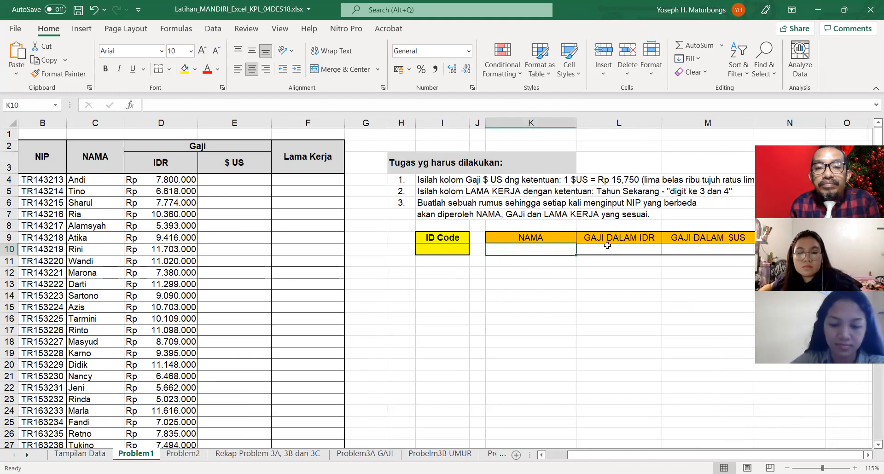
Step: Open the Problem2 sheet and examine the advertising price table, the task text and the notes for cells F19 and H19
click(607, 246)
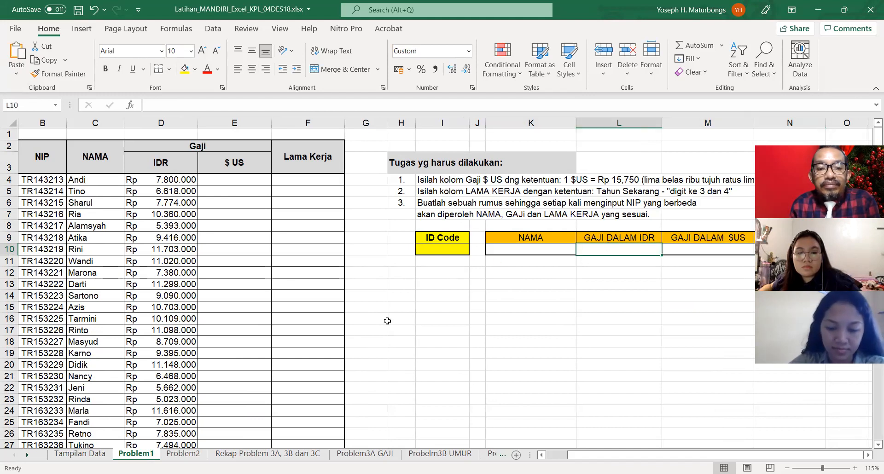
click(183, 453)
scroll(307, 382, up, 3)
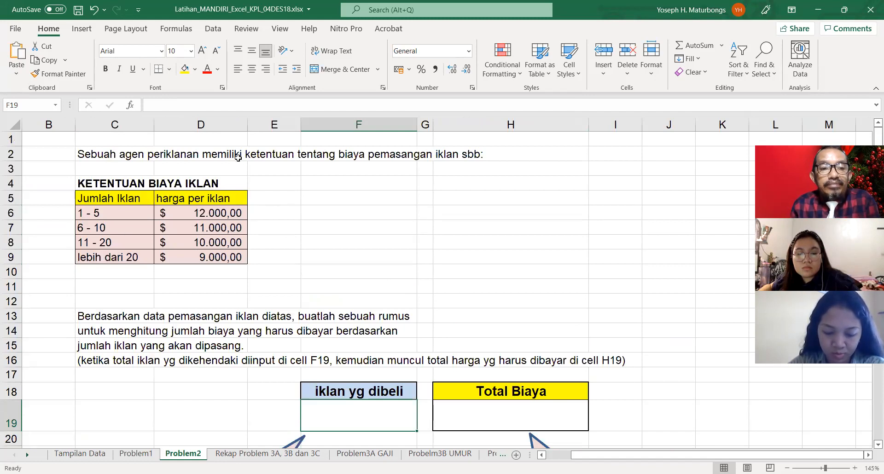
scroll(484, 299, down, 2)
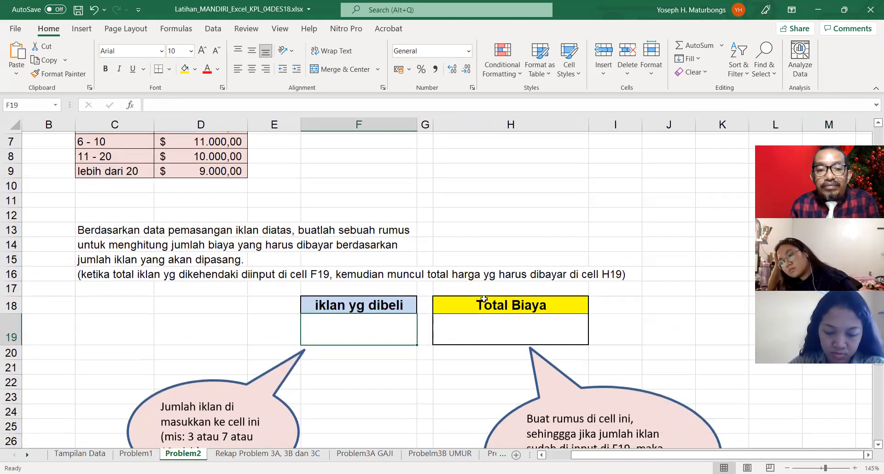
scroll(484, 299, down, 2)
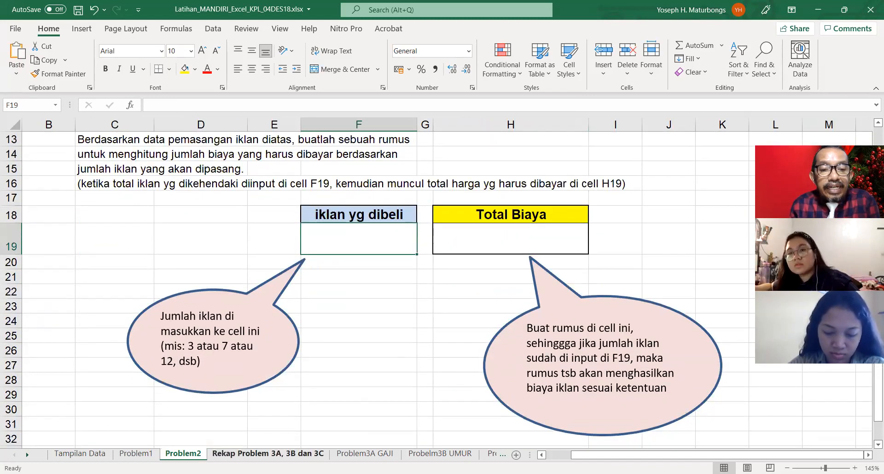
Step: Open the Rekap Problem 3A, 3B dan 3C sheet and inspect the blank Gaji, Umur and Lama Kerja columns of the recap table
click(304, 456)
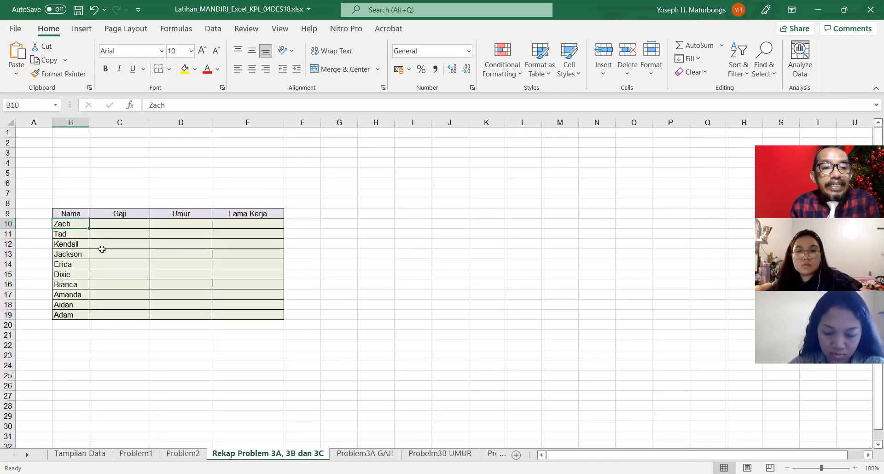
click(118, 223)
click(185, 224)
click(248, 225)
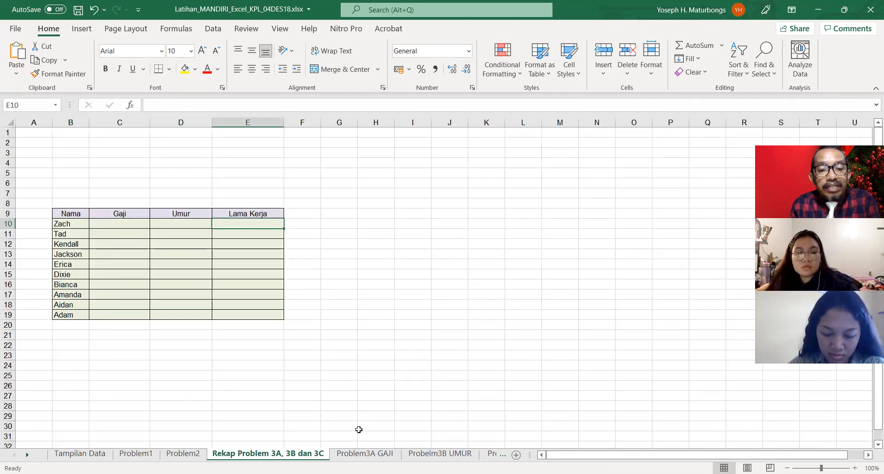
Step: Review the source tables on the Problem3A GAJI, Probelm3B UMUR and Problem3C LAMA KERJA sheets, returning to the recap's first Gaji cell
click(387, 455)
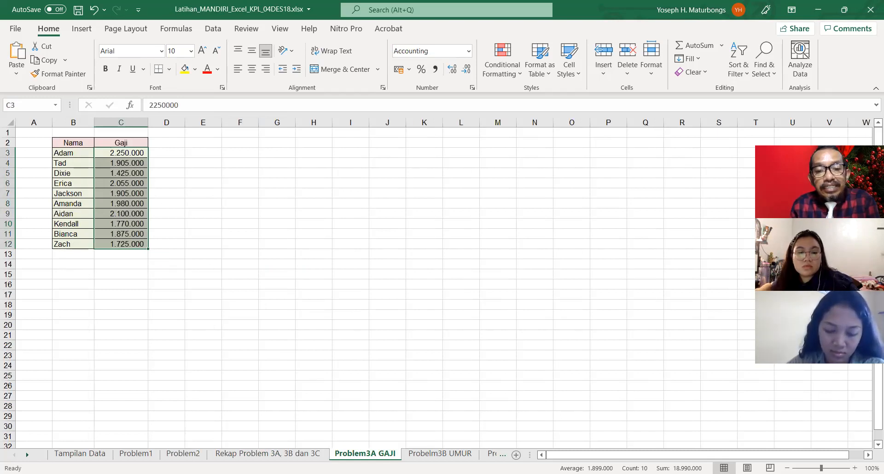
click(462, 454)
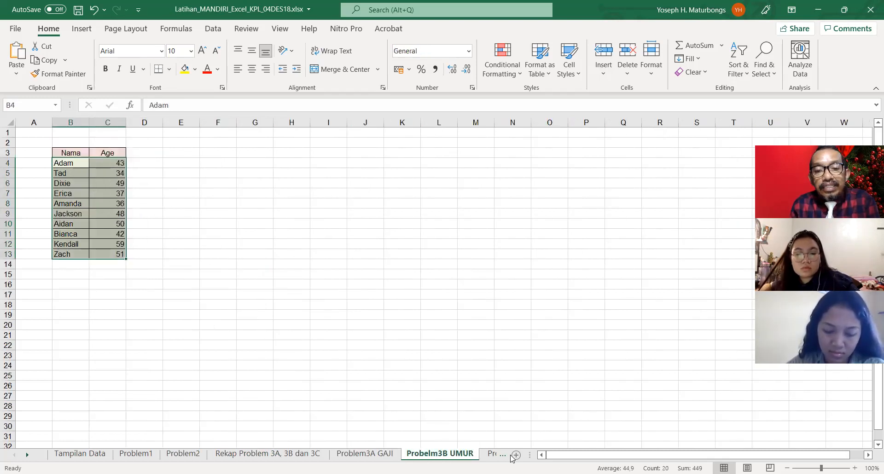
click(490, 454)
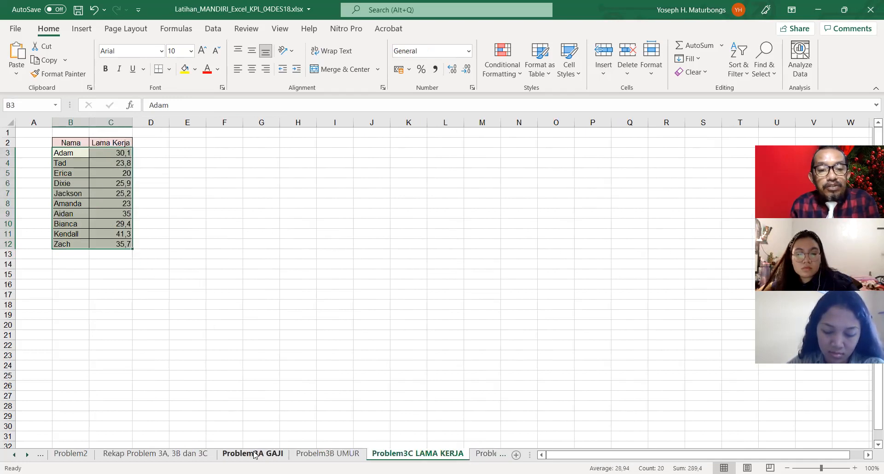
click(197, 454)
click(126, 226)
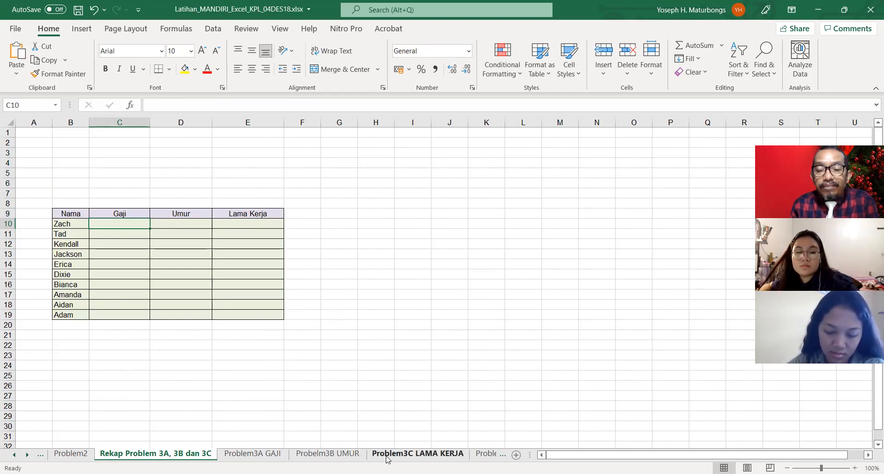
Step: Open the Problem 4 sheet and examine the blank JABATAN and GAJI POKOK columns along with the two lookup tables below
click(482, 455)
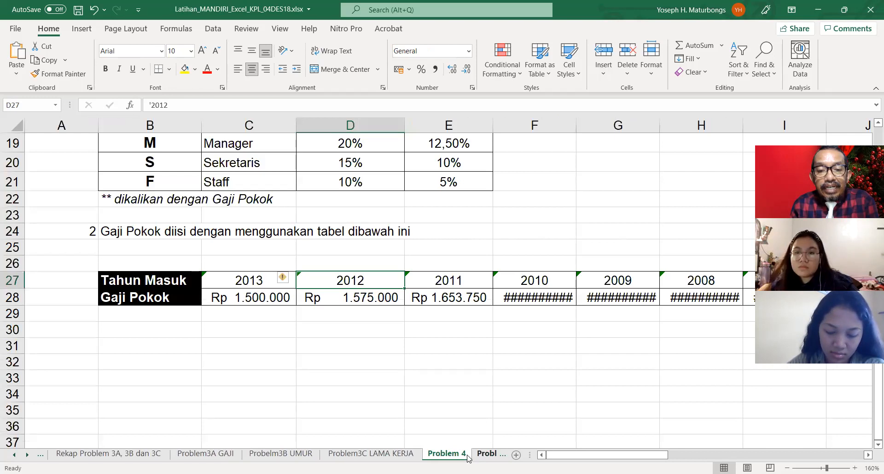
scroll(300, 394, up, 5)
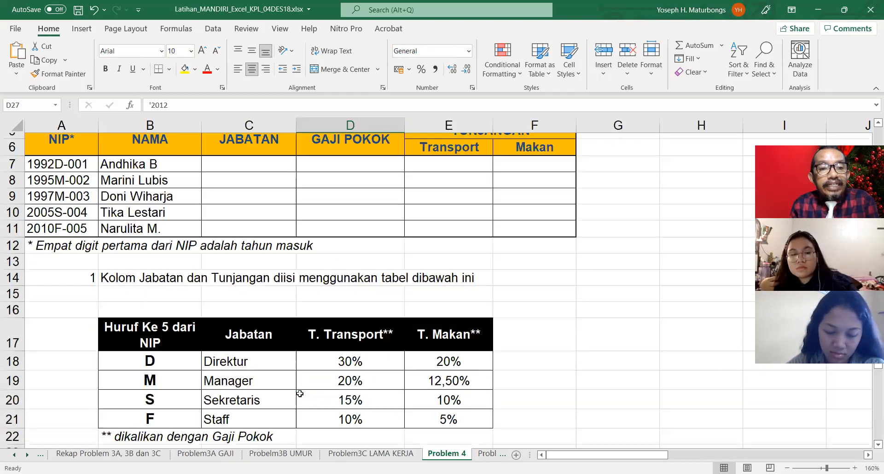
scroll(299, 394, up, 2)
click(245, 239)
click(345, 235)
scroll(316, 291, down, 2)
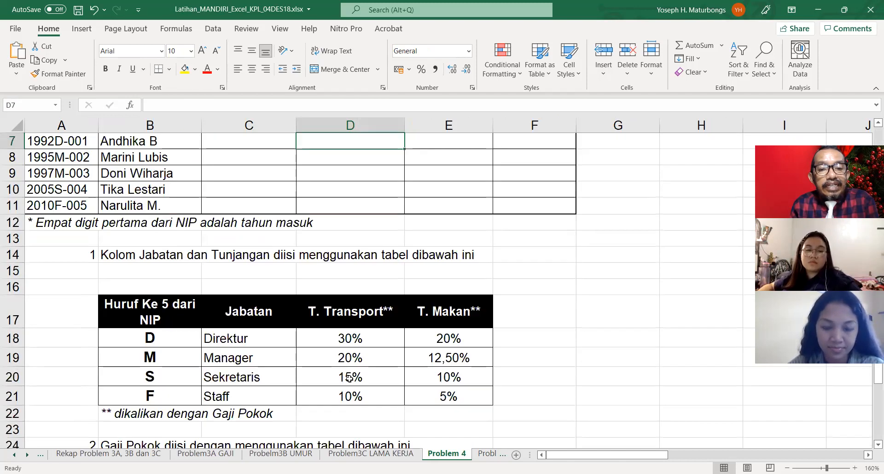
scroll(351, 364, down, 5)
Step: Open the Problem 5 sheet and examine the blank Jenis Barang, Merk, Discount and Bonus columns with their filling rules
click(491, 455)
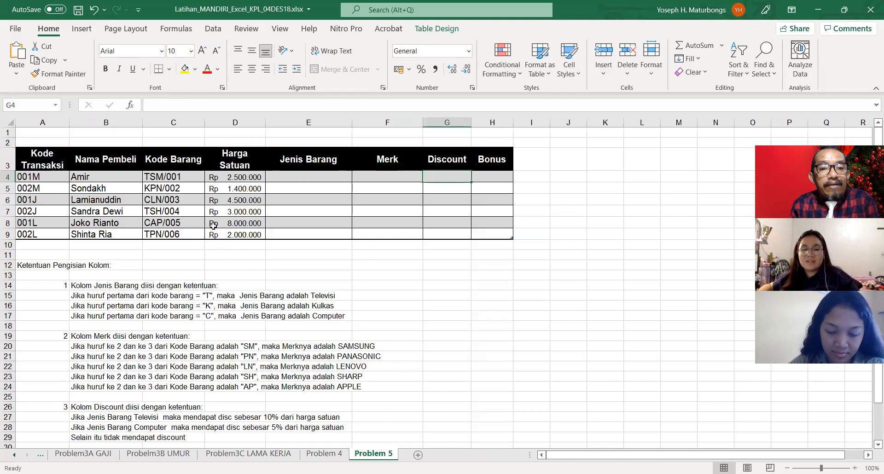
click(308, 177)
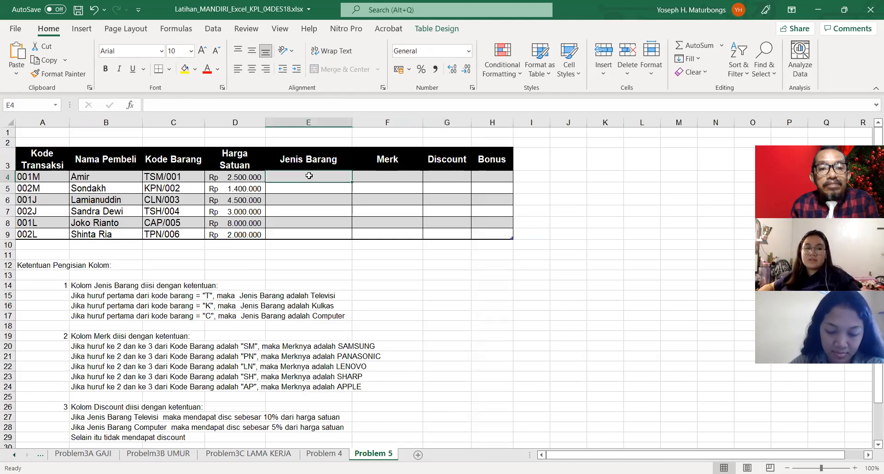
click(394, 180)
click(445, 174)
click(482, 182)
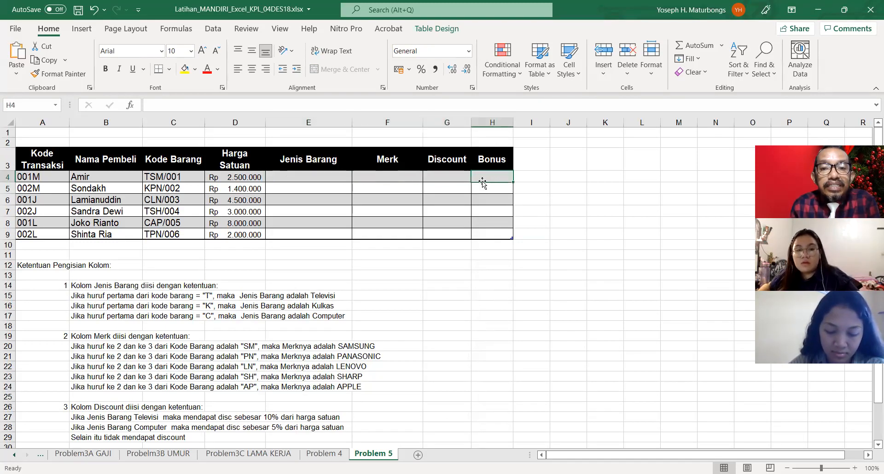
scroll(103, 200, down, 2)
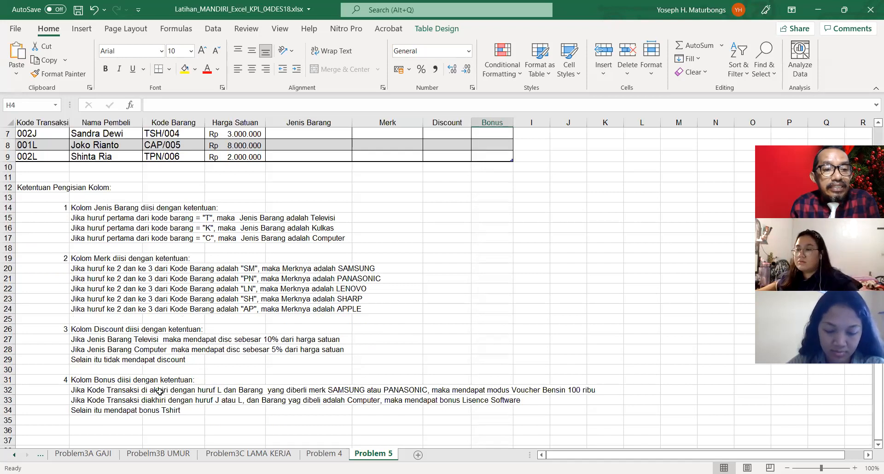